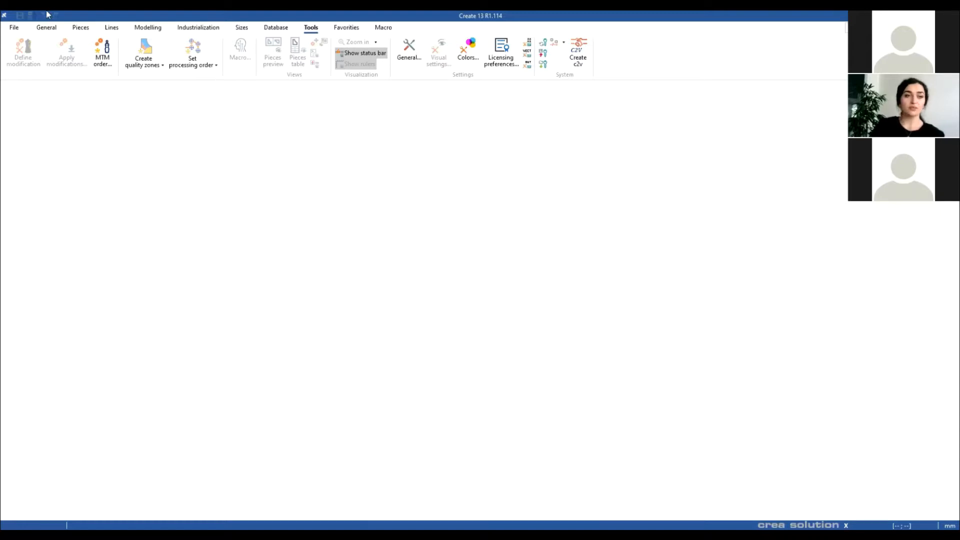
# Step: Open the model 01-AB985.cpmx from the BASI > ABITI DONNA folder
pyautogui.click(14, 29)
pyautogui.moveTo(40, 63)
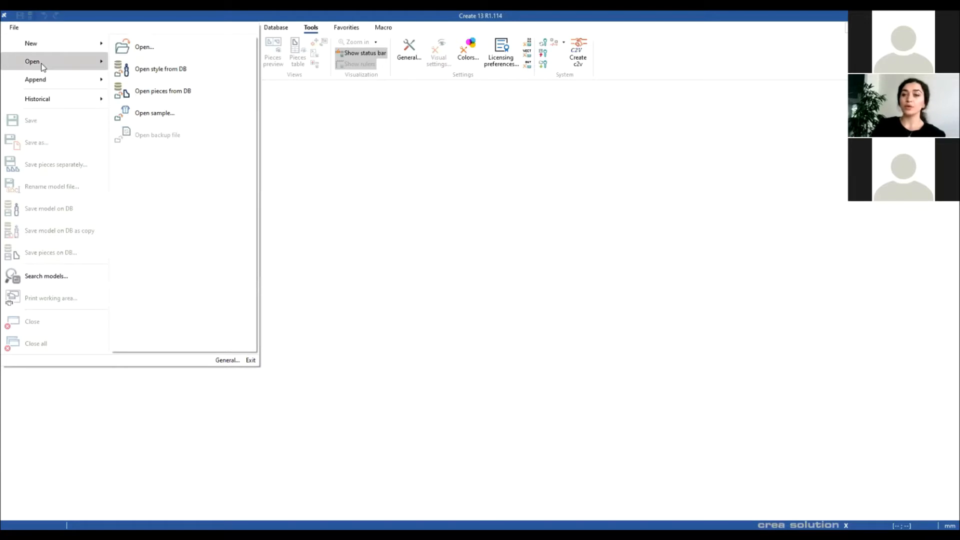
pyautogui.click(183, 45)
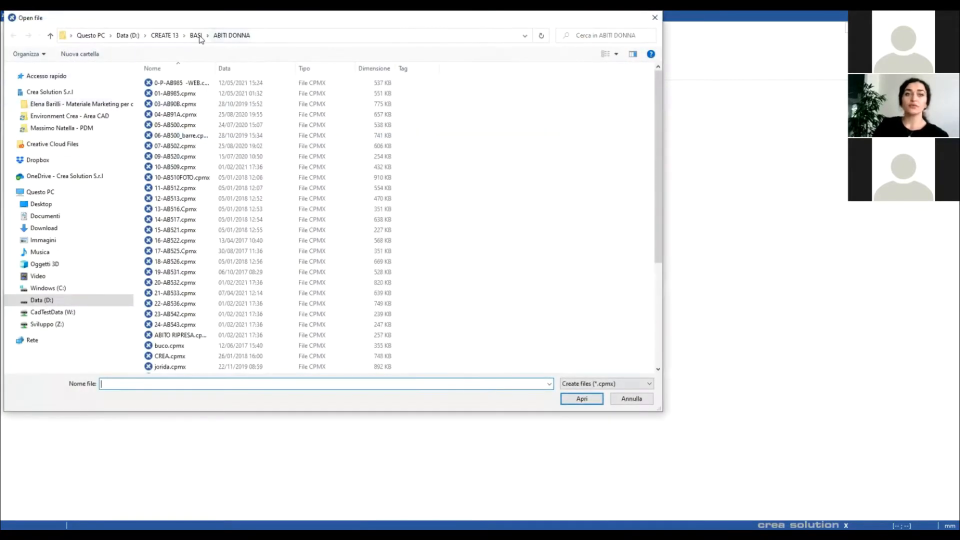
pyautogui.click(196, 35)
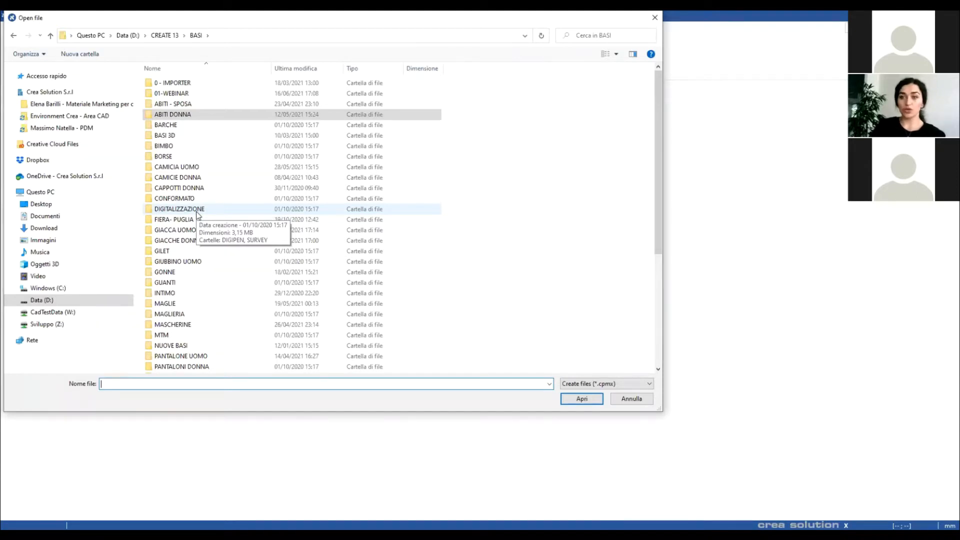
pyautogui.click(175, 114)
pyautogui.doubleClick(176, 114)
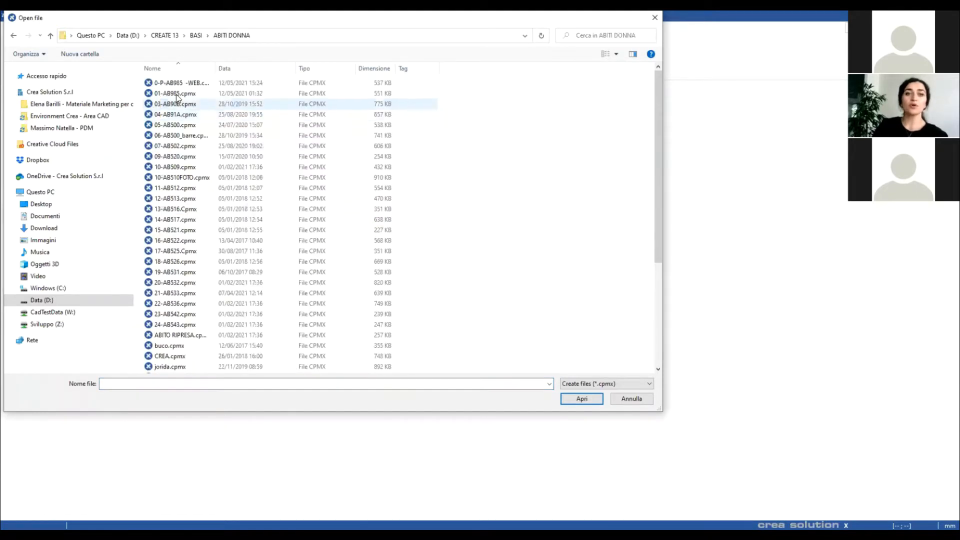
pyautogui.click(178, 94)
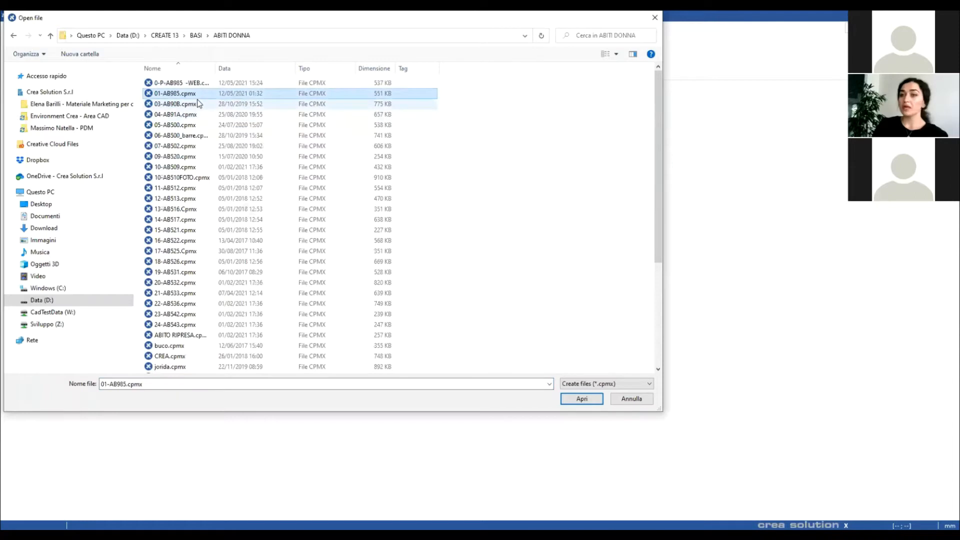
pyautogui.click(581, 398)
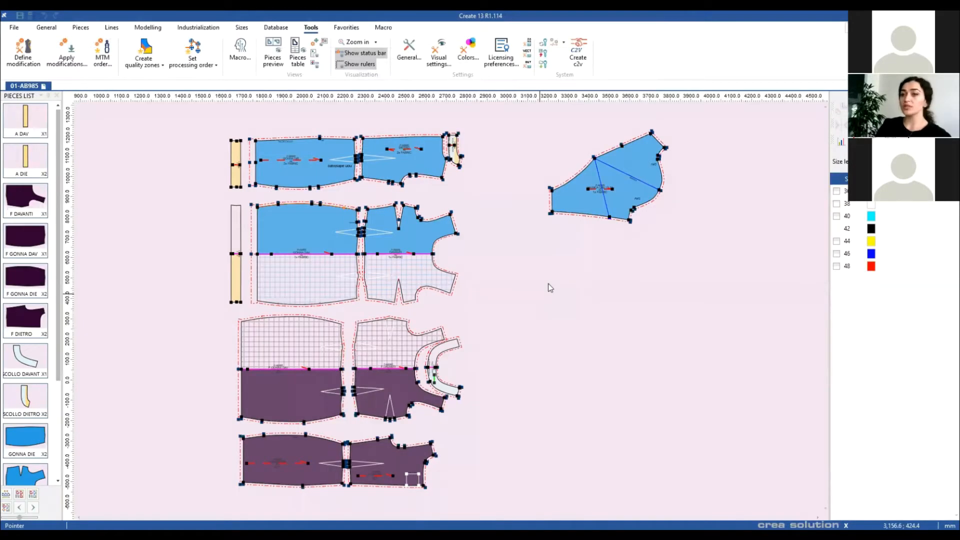
# Step: Browse the General, Pieces, Lines, Modelling, Industrialization and Tools ribbon tabs, ending on Favorities
pyautogui.scroll(1, 548, 284)
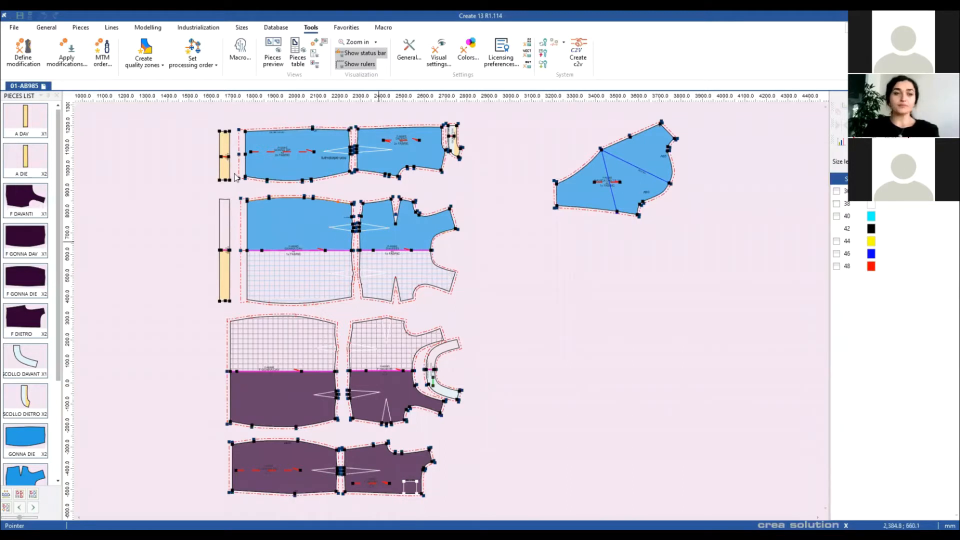
pyautogui.click(48, 28)
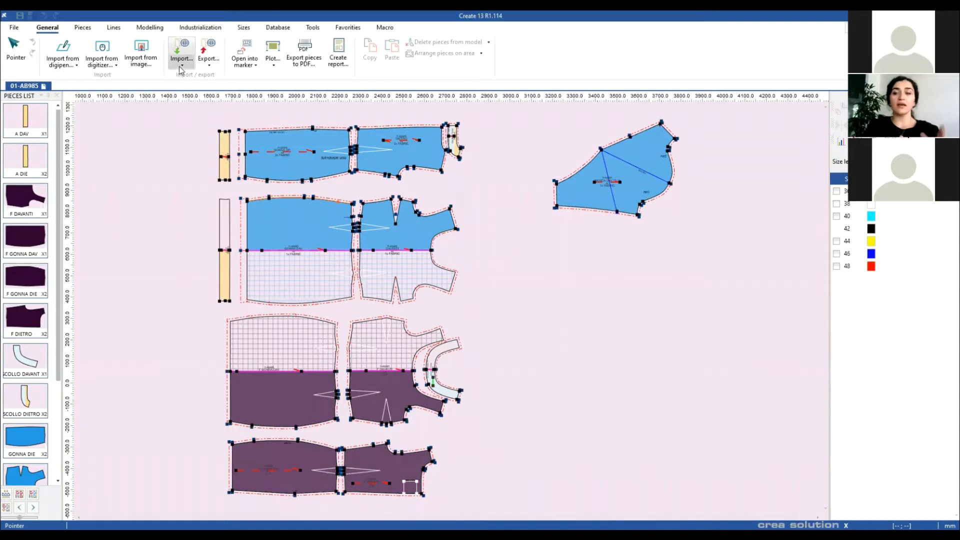
pyautogui.click(82, 28)
pyautogui.click(112, 28)
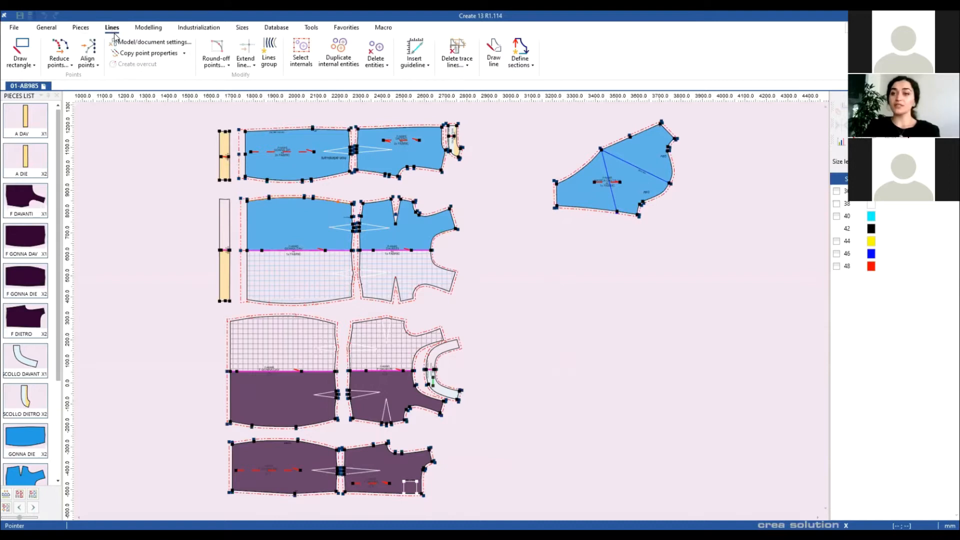
pyautogui.click(143, 29)
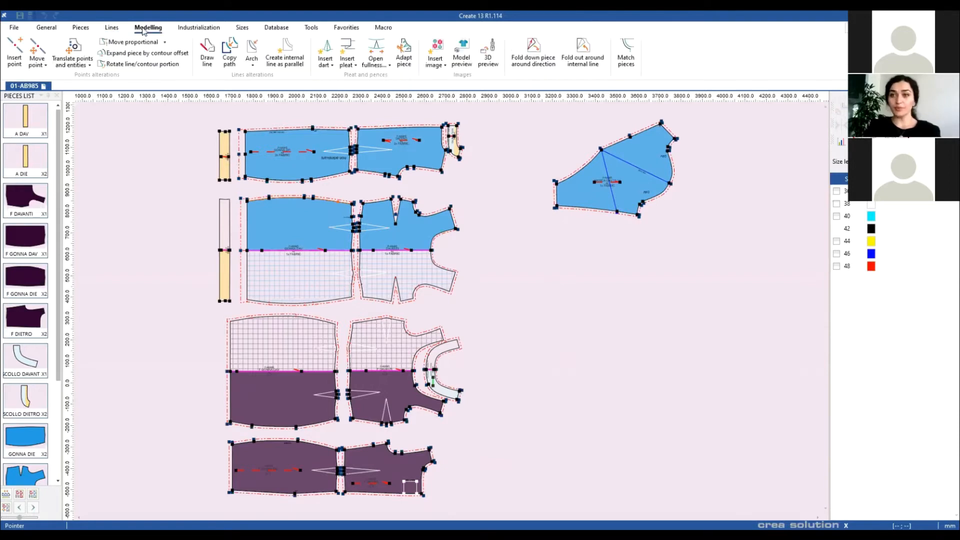
pyautogui.click(185, 29)
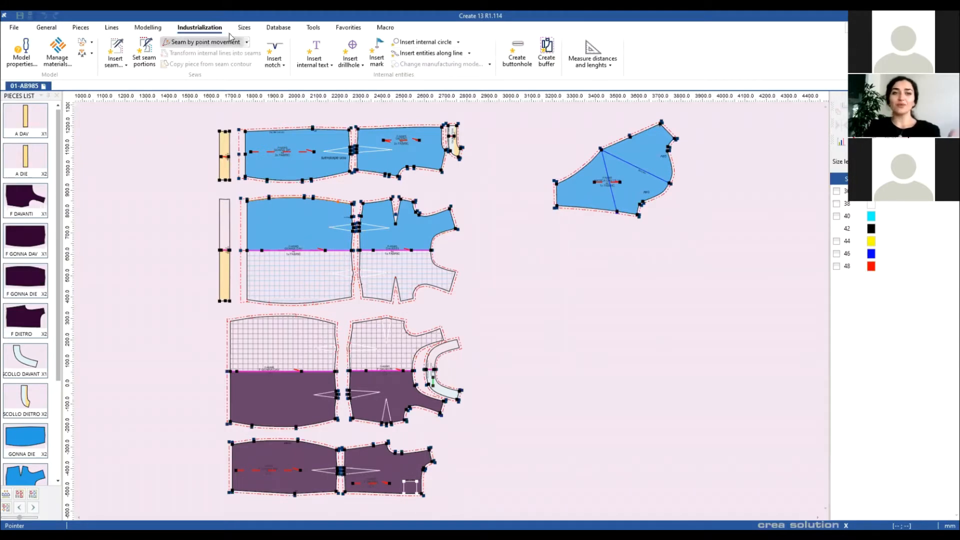
pyautogui.scroll(-2, 276, 31)
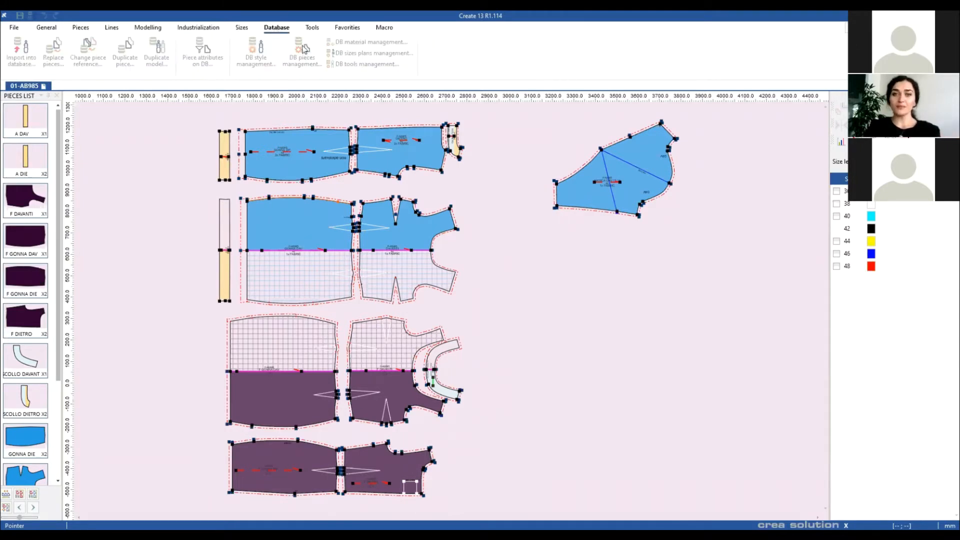
pyautogui.click(310, 30)
pyautogui.scroll(-1, 345, 38)
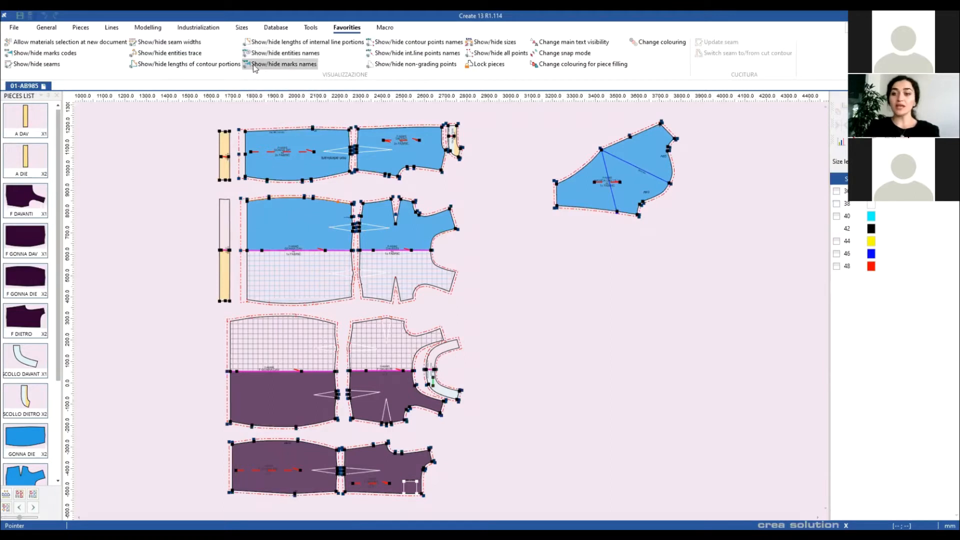
pyautogui.click(148, 27)
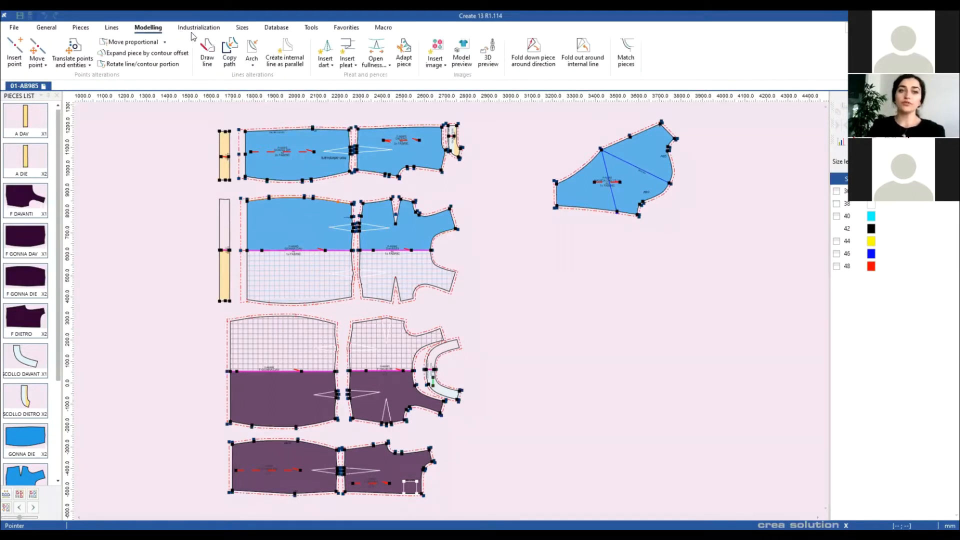
pyautogui.click(354, 30)
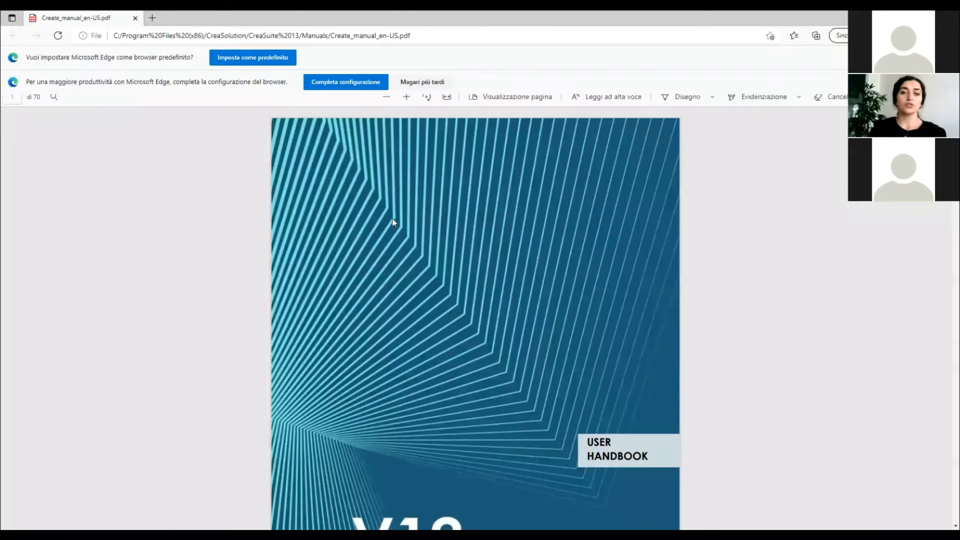
# Step: Scroll the Create manual PDF to page 14, section 2.2, then return to Create
pyautogui.scroll(-15, 393, 223)
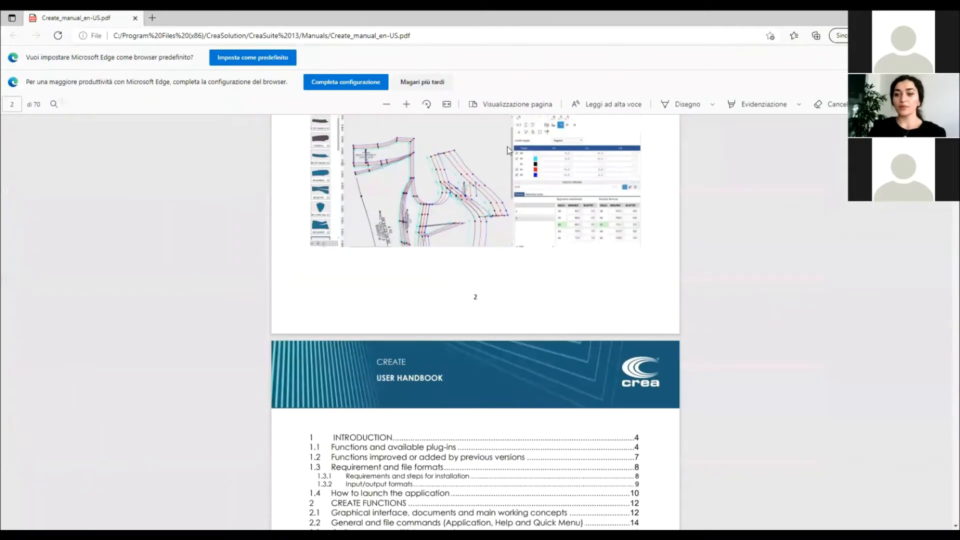
pyautogui.scroll(-6, 463, 208)
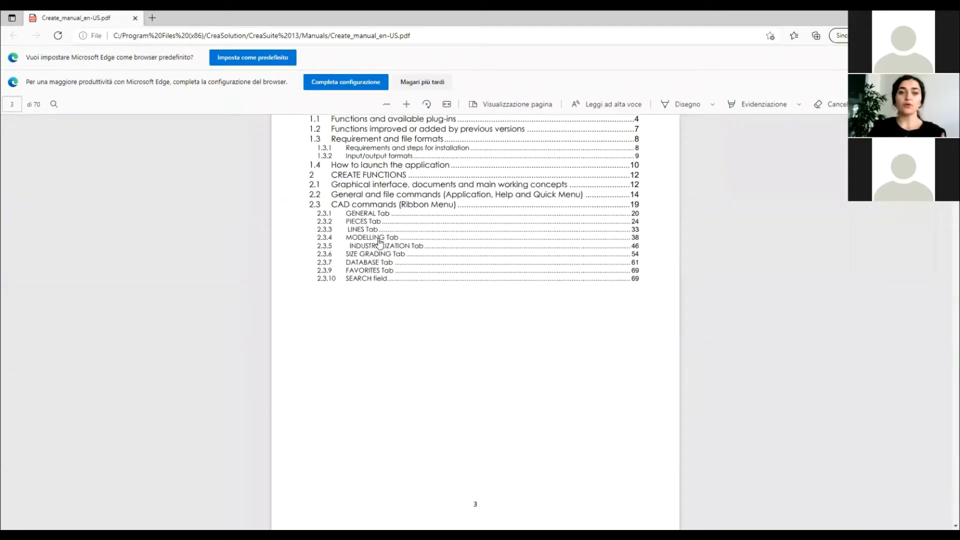
pyautogui.scroll(-15, 380, 242)
pyautogui.scroll(-15, 408, 311)
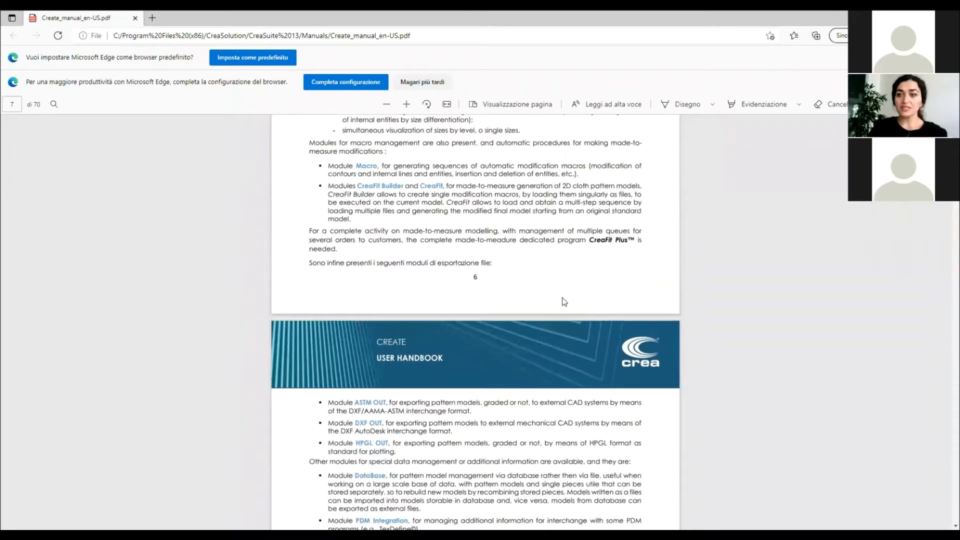
pyautogui.scroll(-15, 552, 309)
pyautogui.scroll(-20, 551, 304)
pyautogui.scroll(-1, 546, 306)
pyautogui.scroll(2, 545, 306)
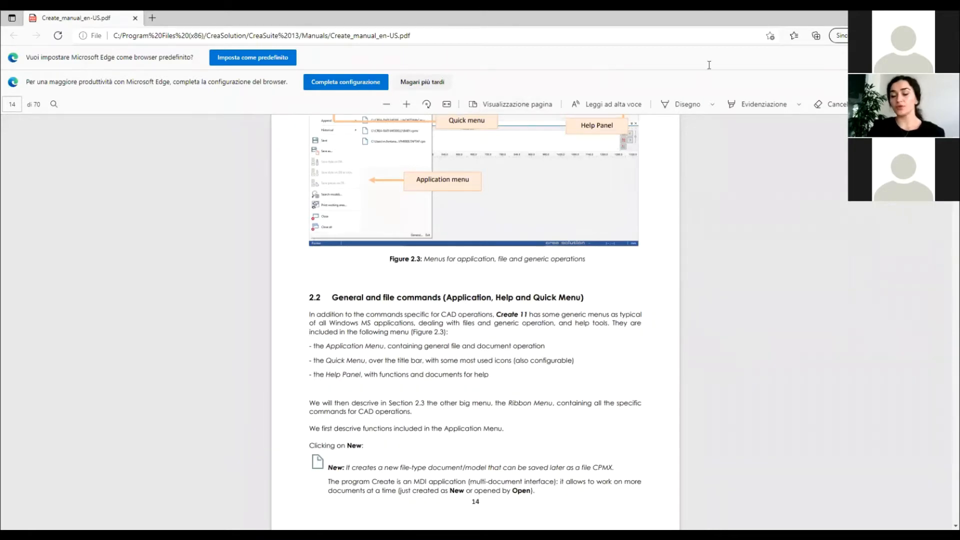
pyautogui.click(902, 18)
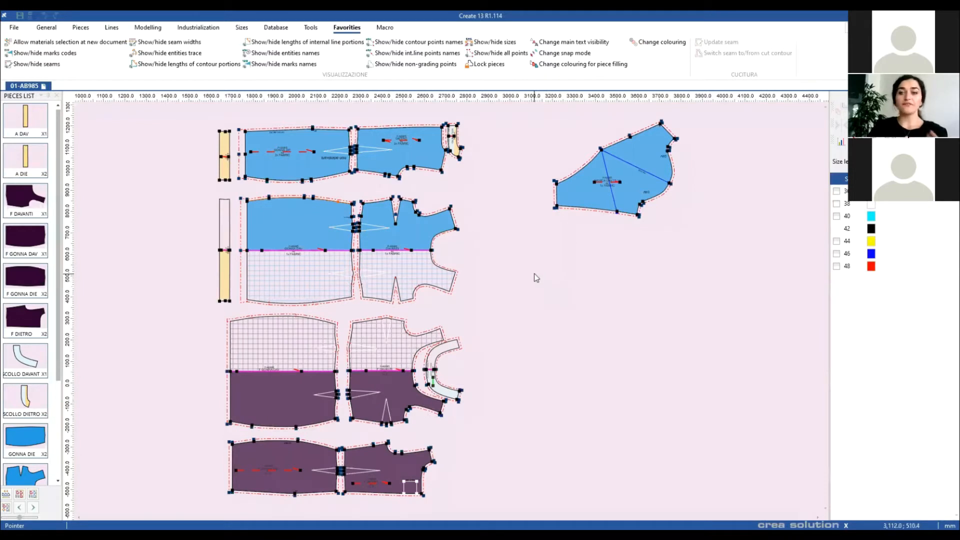
# Step: Pass through the Modelling and General tabs and show the File > New options
pyautogui.click(148, 27)
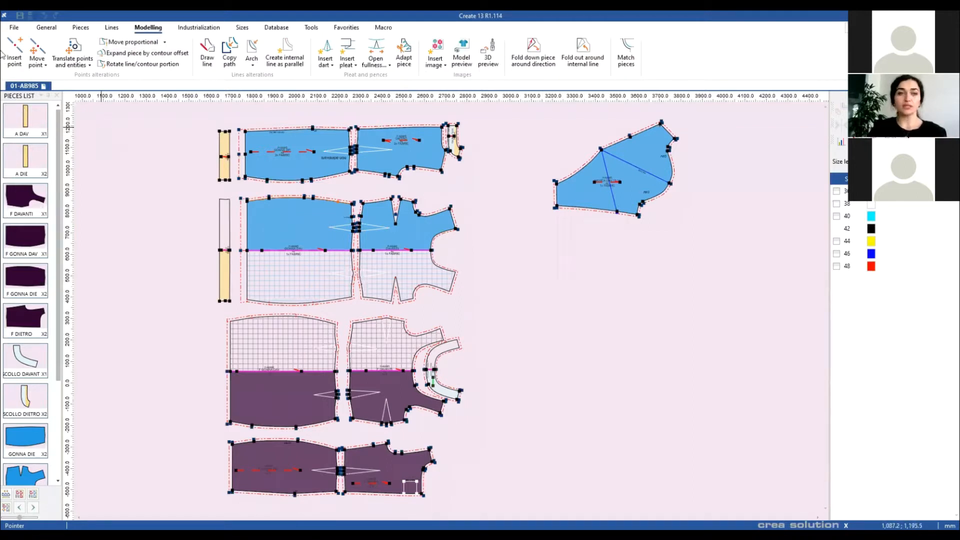
pyautogui.click(47, 27)
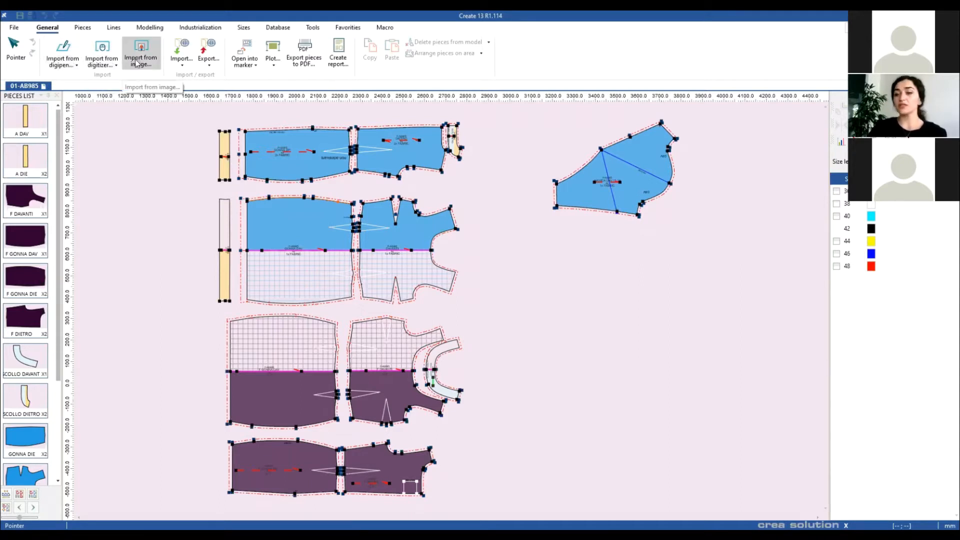
pyautogui.click(15, 28)
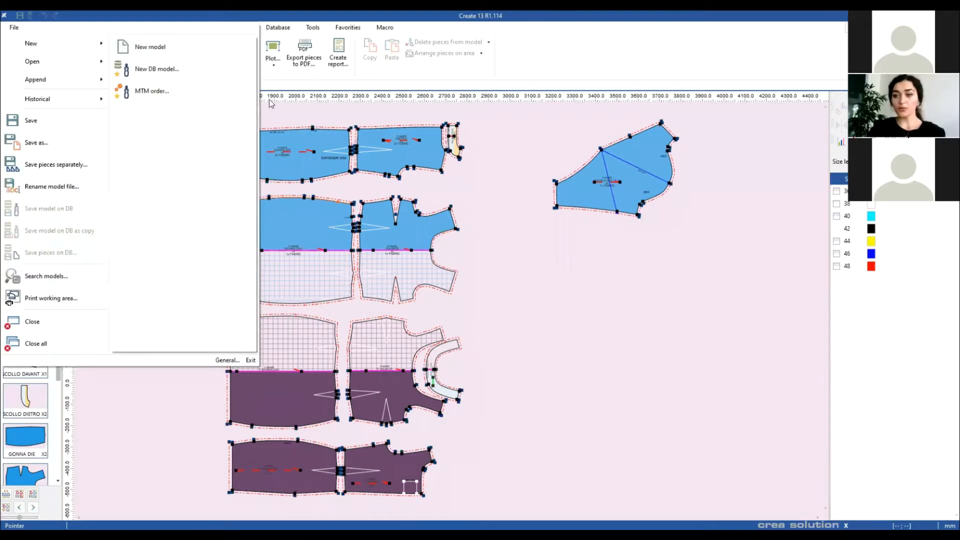
# Step: Start blank Model 3, try then cancel the image import, and list the import formats
pyautogui.click(150, 47)
pyautogui.click(572, 330)
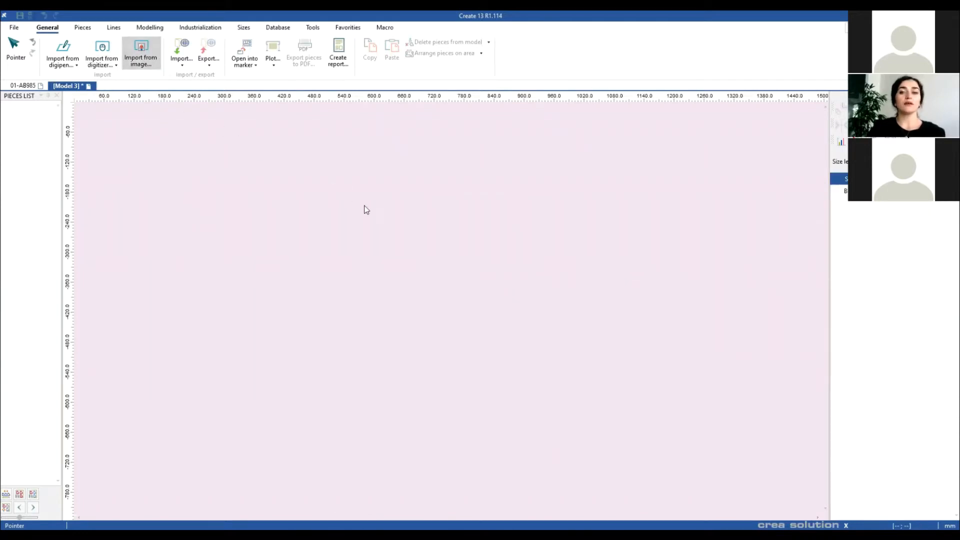
pyautogui.click(159, 63)
pyautogui.moveTo(372, 311); pyautogui.dragTo(561, 320)
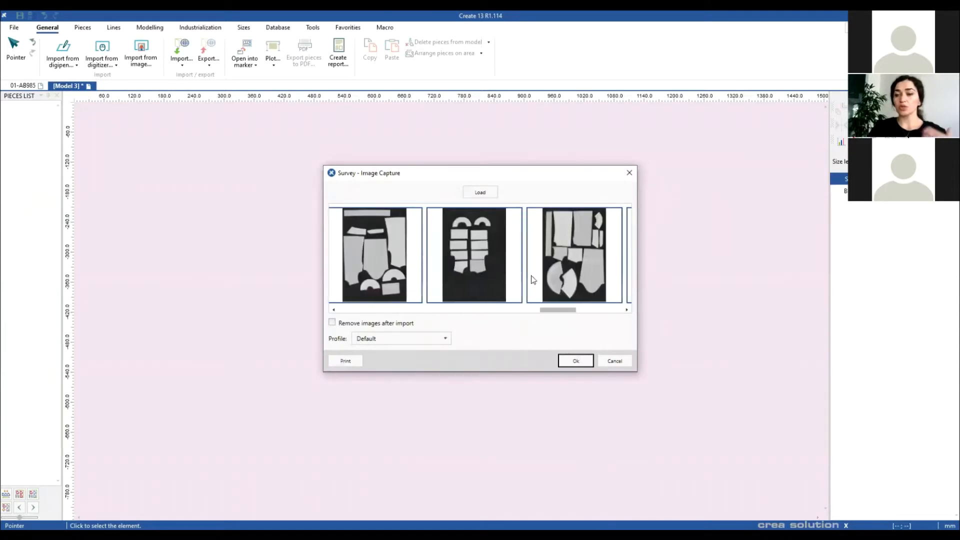
pyautogui.click(467, 245)
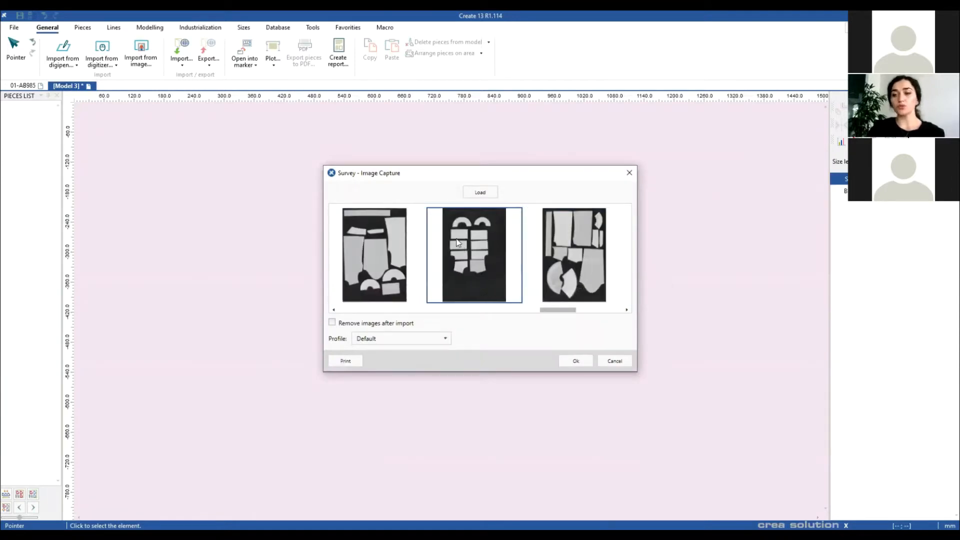
pyautogui.click(615, 360)
pyautogui.click(186, 69)
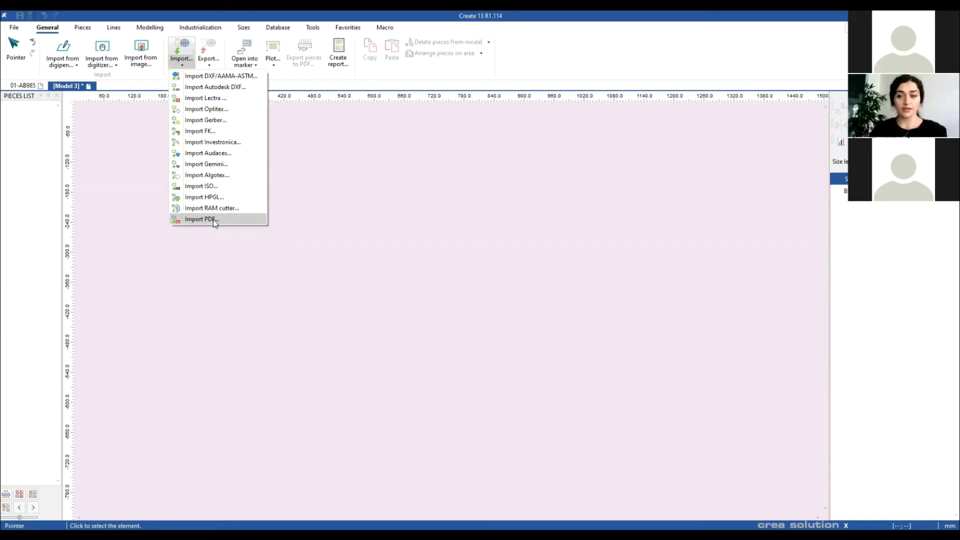
# Step: Inspect the DXF/AAMA-ASTM import profiles, keep ASTM STANDARD, close without importing, and return to 01-AB985
pyautogui.click(229, 77)
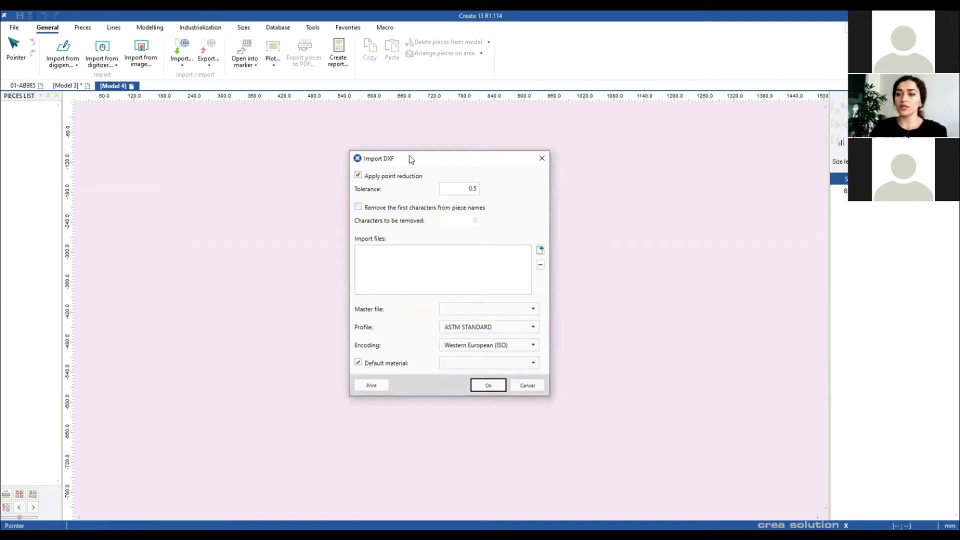
pyautogui.click(498, 329)
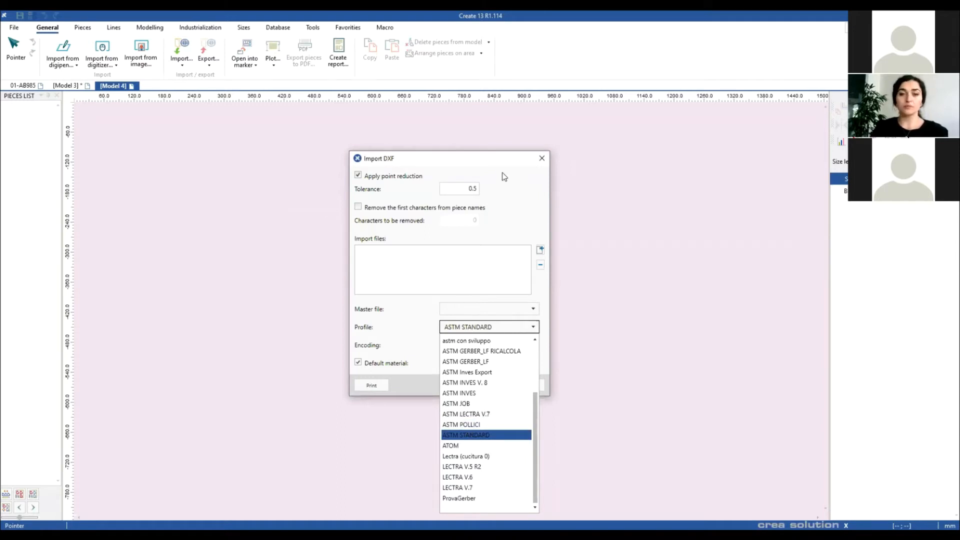
pyautogui.click(546, 159)
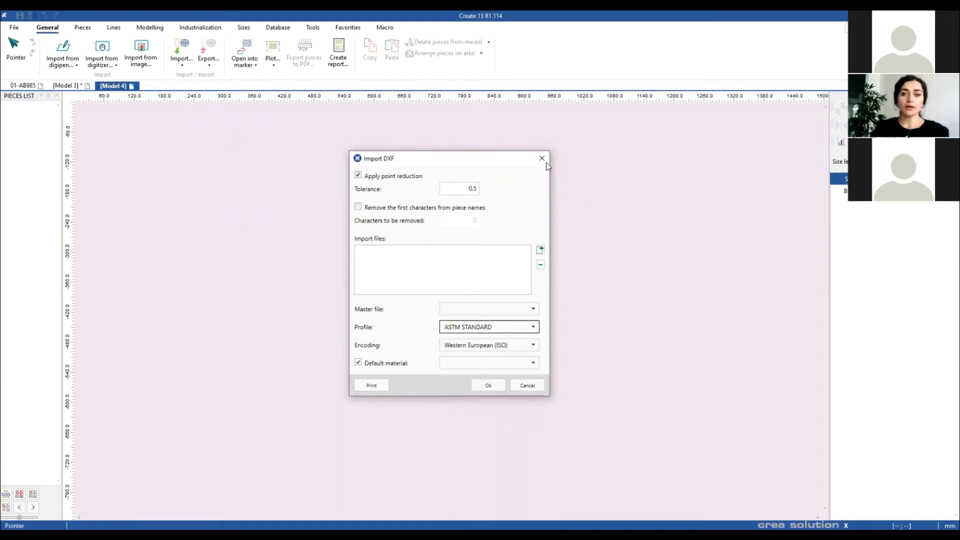
pyautogui.click(540, 159)
pyautogui.click(30, 85)
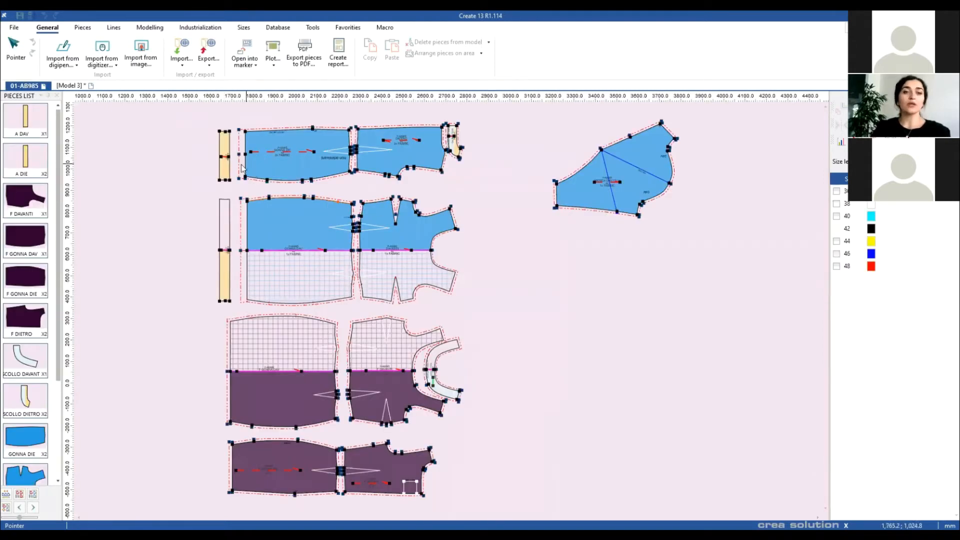
# Step: Shift the upper and lower yellow strip pieces to the left
pyautogui.moveTo(226, 168); pyautogui.dragTo(204, 162)
pyautogui.click(223, 284)
pyautogui.moveTo(224, 283); pyautogui.dragTo(199, 279)
pyautogui.hscroll(-1, 536, 271)
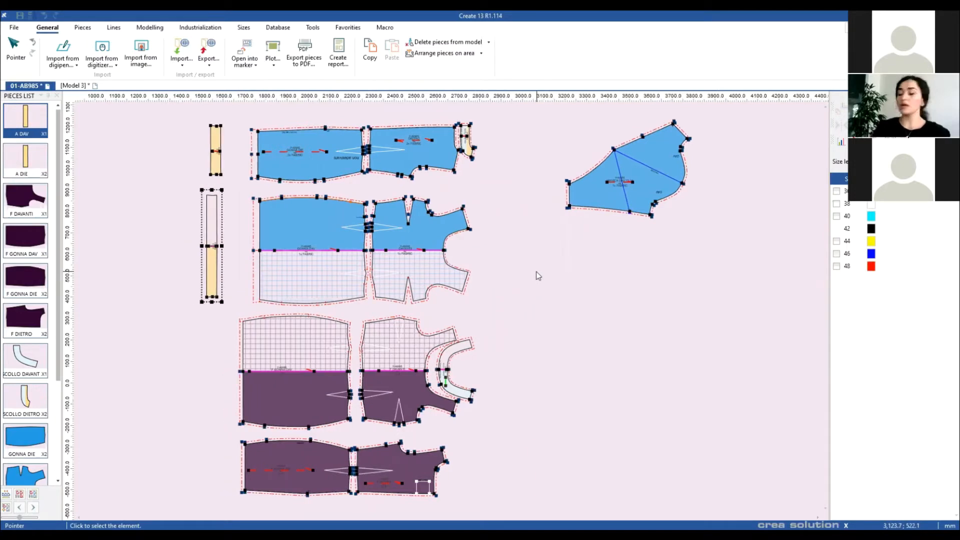
pyautogui.scroll(-1, 538, 357)
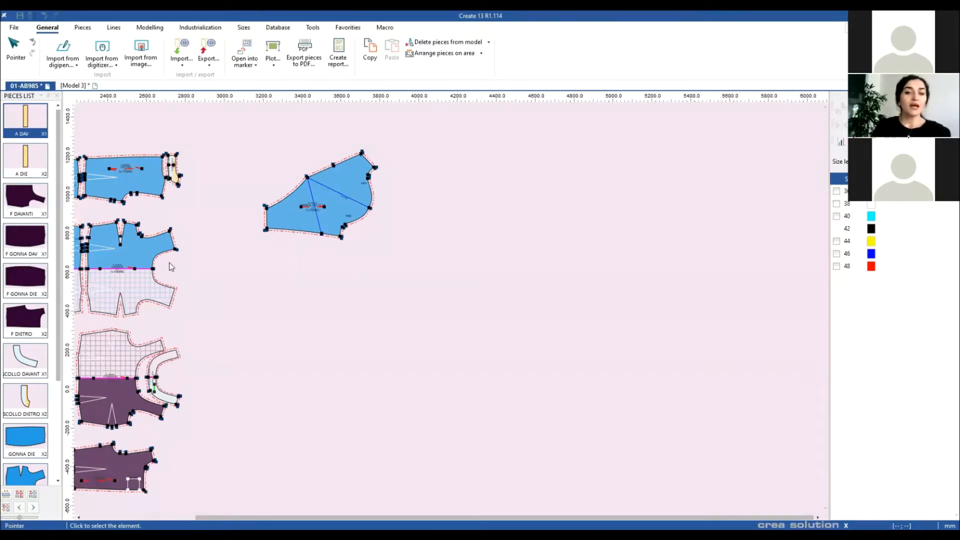
# Step: Fit all pieces in view and start Translate points and entities from the Modelling tab
pyautogui.press('Home')
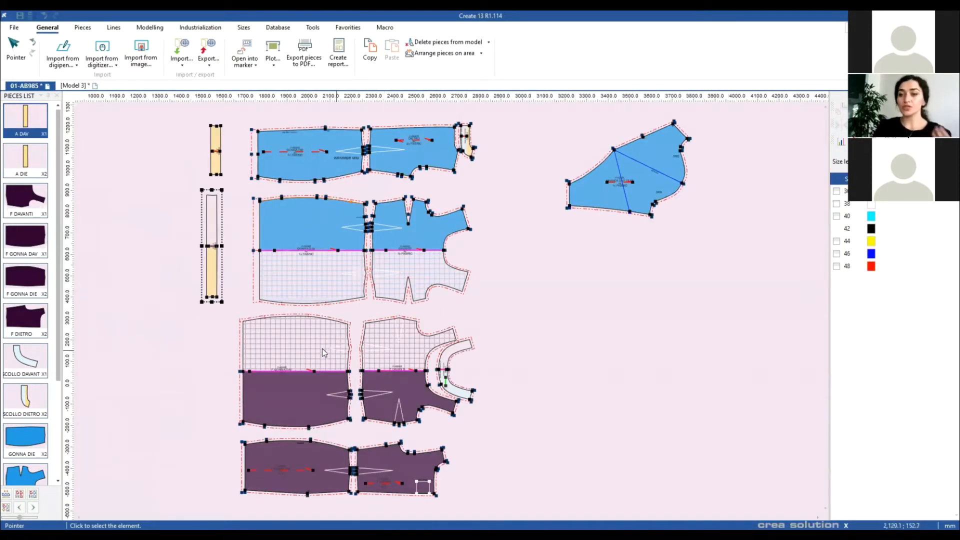
pyautogui.click(157, 29)
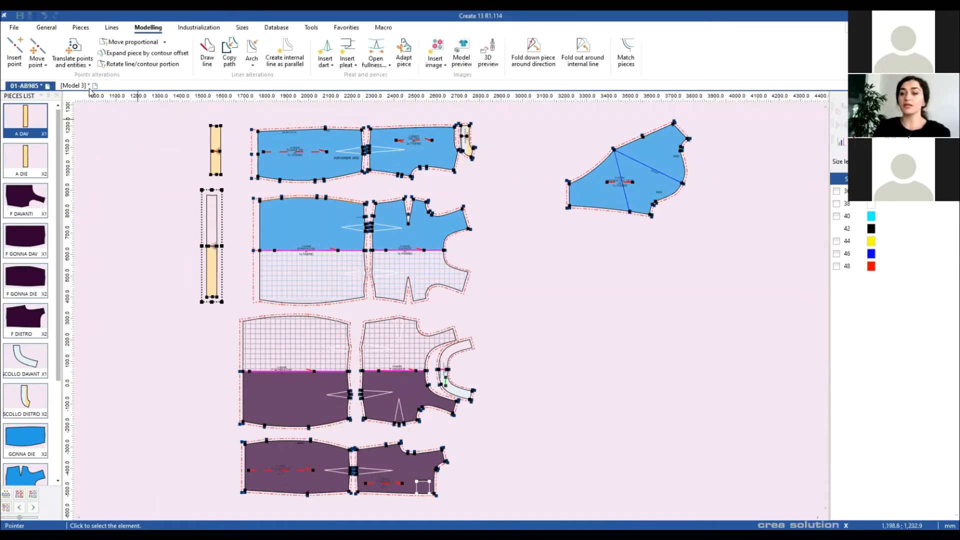
pyautogui.click(81, 51)
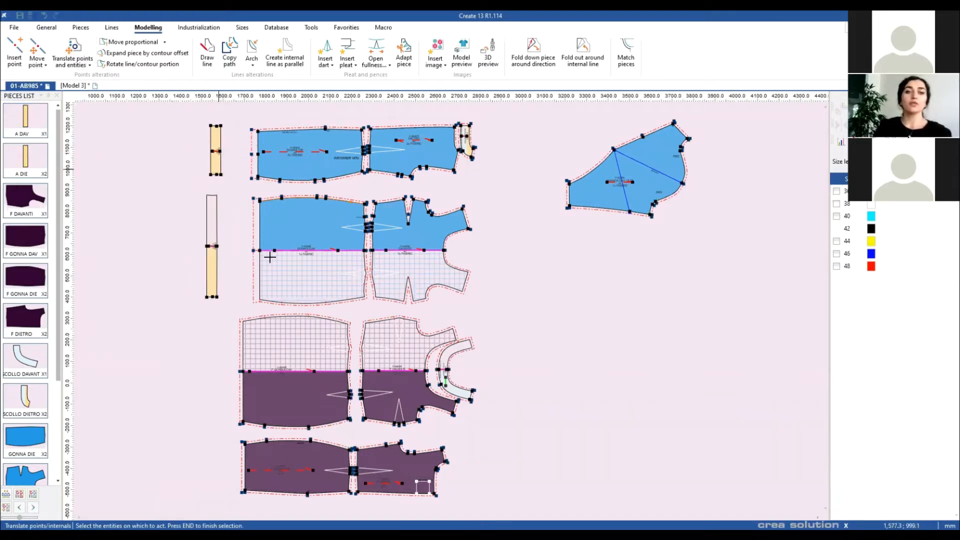
# Step: Attempt to window-select the left-edge points, then cancel back to piece selection
pyautogui.moveTo(268, 306); pyautogui.dragTo(242, 119)
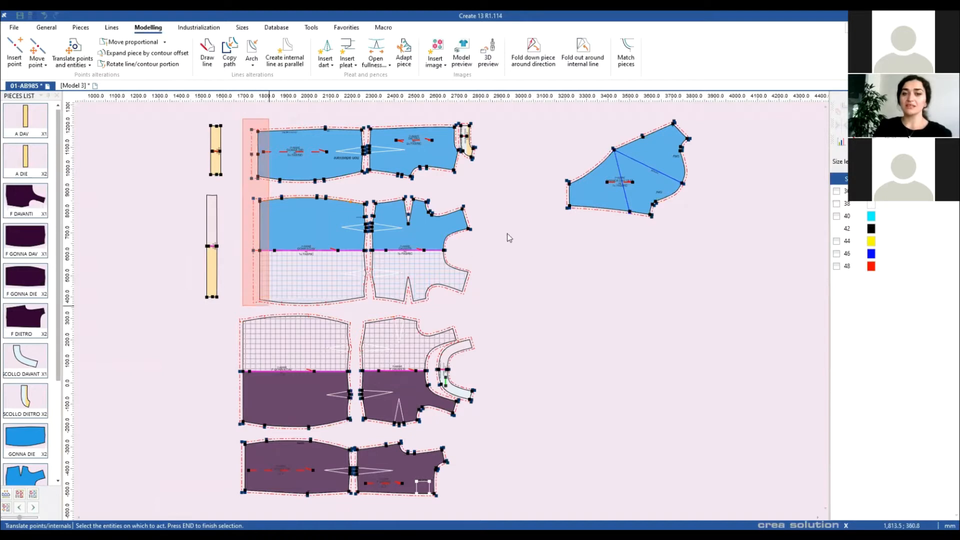
pyautogui.press('End')
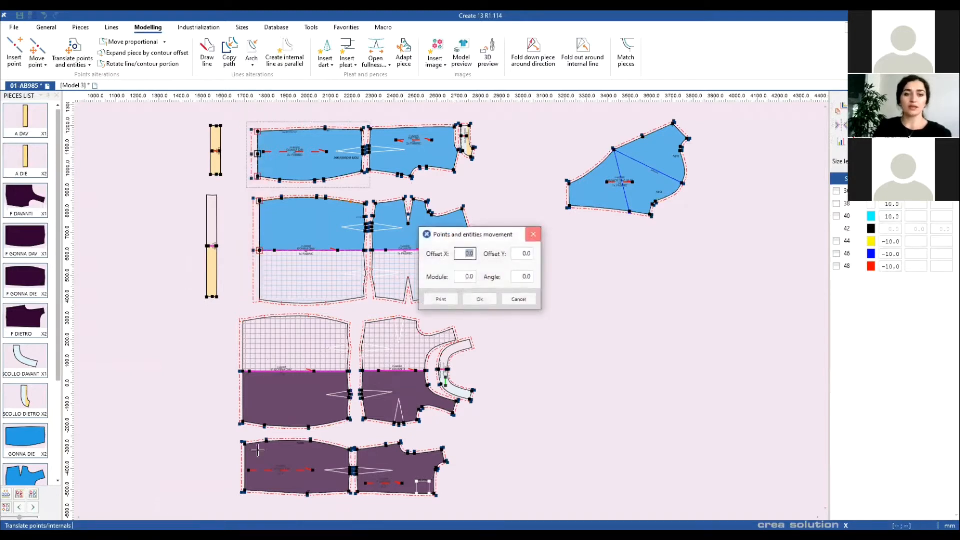
pyautogui.press('Escape')
pyautogui.moveTo(253, 501); pyautogui.dragTo(241, 110)
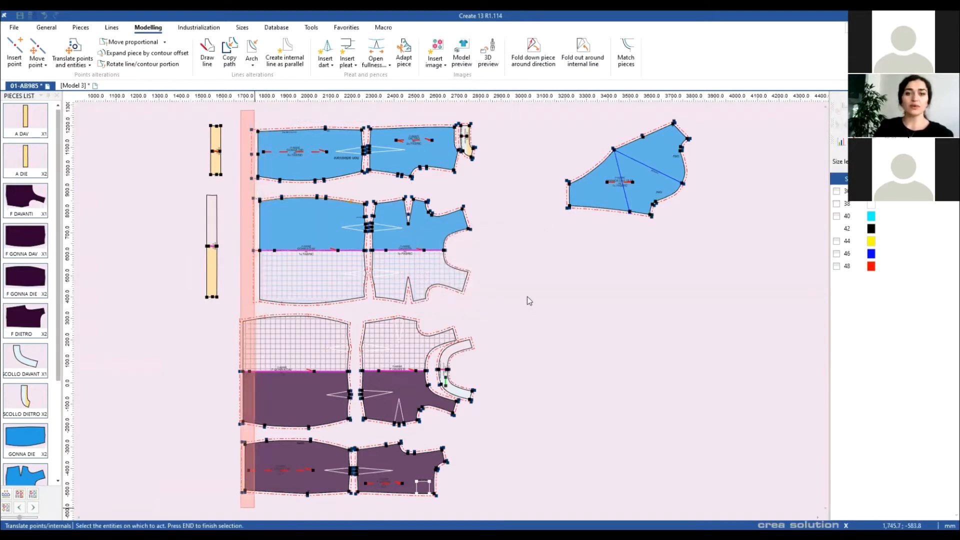
pyautogui.press('End')
pyautogui.press('Escape')
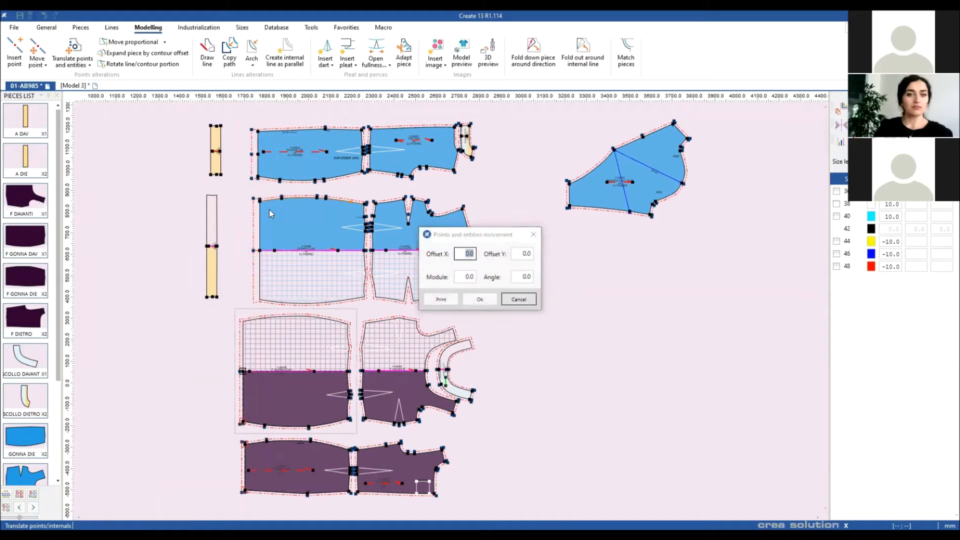
pyautogui.rightClick(545, 310)
pyautogui.click(566, 317)
# Step: Move F GONNA DAV, F GONNA DIE and the yellow strips A DAV and A DIE left
pyautogui.moveTo(279, 223); pyautogui.dragTo(268, 222)
pyautogui.moveTo(267, 171); pyautogui.dragTo(258, 168)
pyautogui.moveTo(174, 116); pyautogui.dragTo(228, 334)
pyautogui.moveTo(211, 274); pyautogui.dragTo(131, 257)
# Step: Select the pieces' left-edge points and translate them by Offset X -70
pyautogui.click(73, 54)
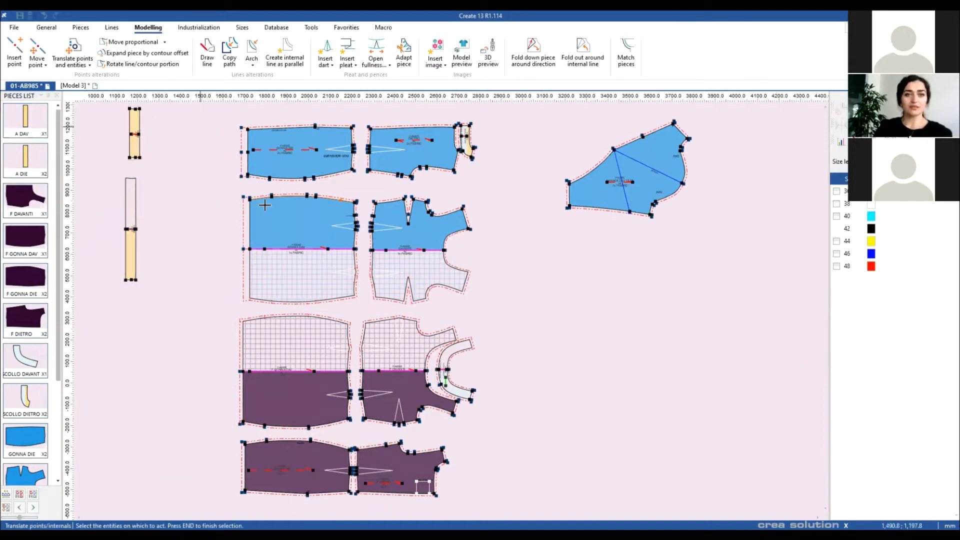
pyautogui.moveTo(267, 450); pyautogui.dragTo(257, 506)
pyautogui.press('End')
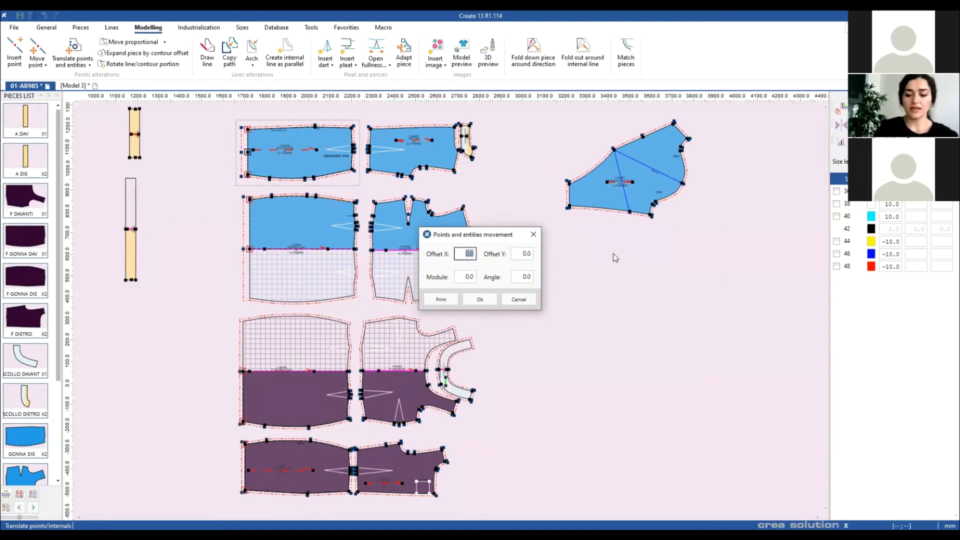
pyautogui.write('-70')
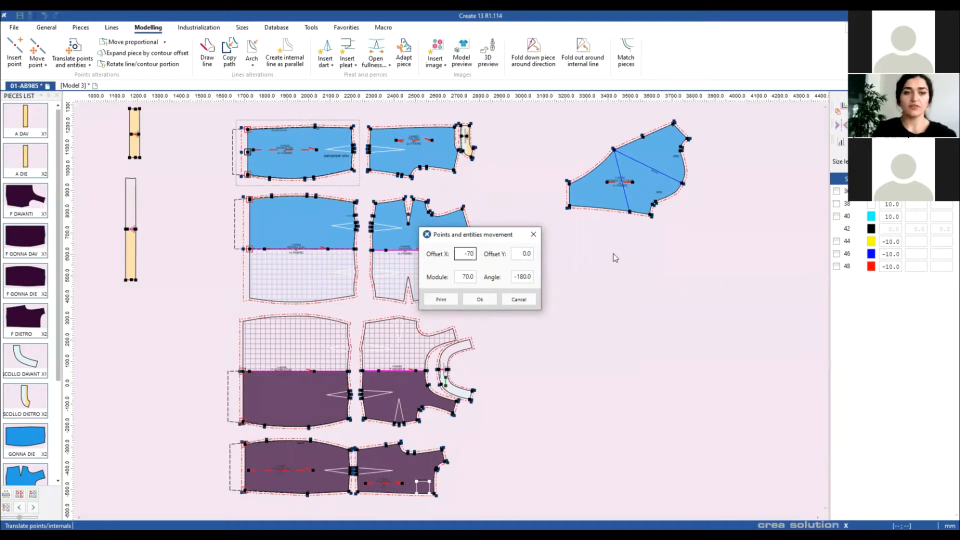
pyautogui.click(480, 299)
pyautogui.scroll(-1, 237, 276)
pyautogui.scroll(3, 449, 312)
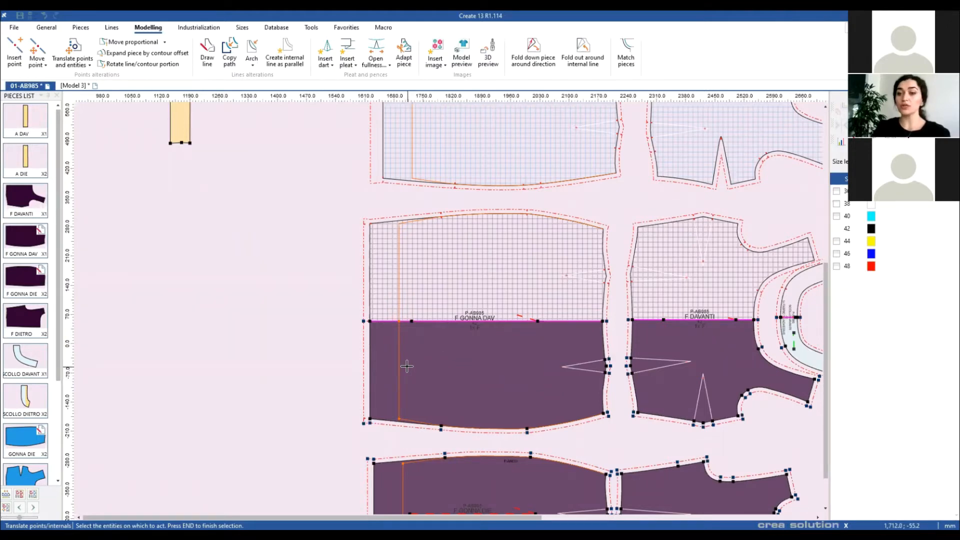
# Step: Move the lower corner point of F GONNA DAV to a new position
pyautogui.rightClick(271, 349)
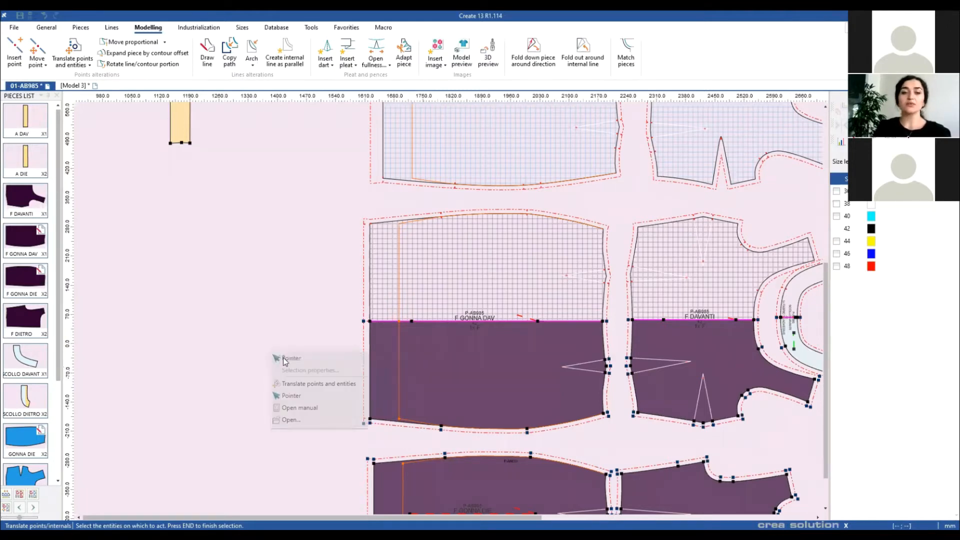
pyautogui.click(281, 359)
pyautogui.scroll(-1, 443, 384)
pyautogui.scroll(2, 453, 313)
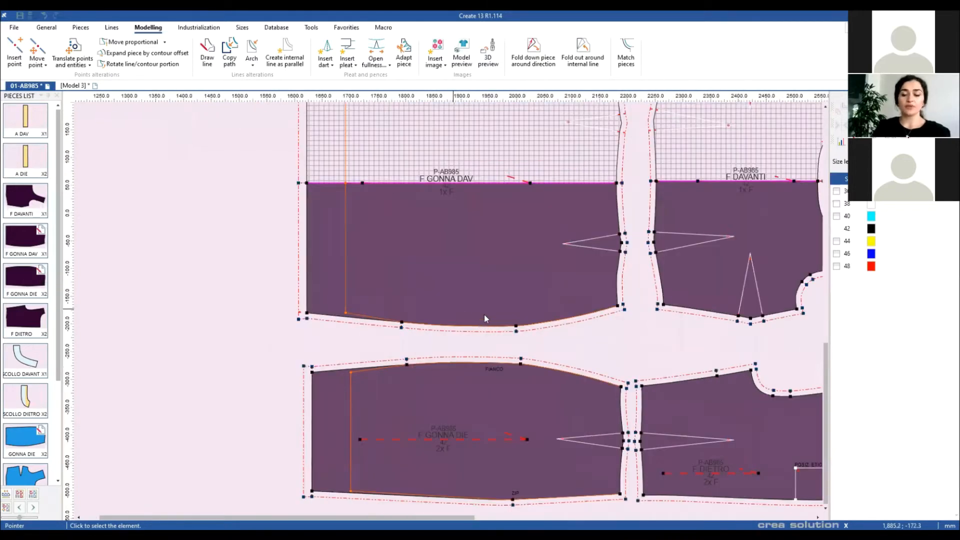
pyautogui.press('m')
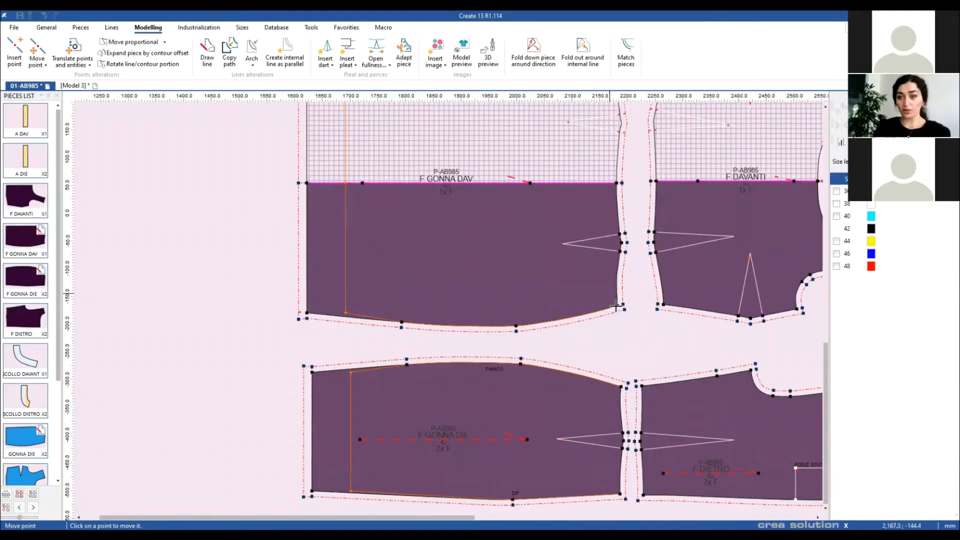
pyautogui.click(623, 318)
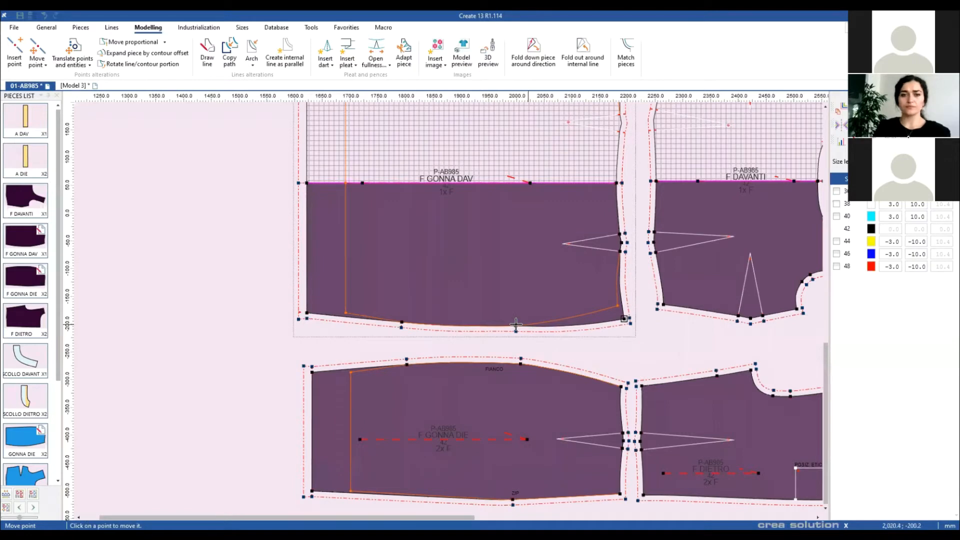
pyautogui.click(396, 329)
pyautogui.rightClick(415, 310)
pyautogui.click(424, 316)
pyautogui.scroll(-2, 451, 313)
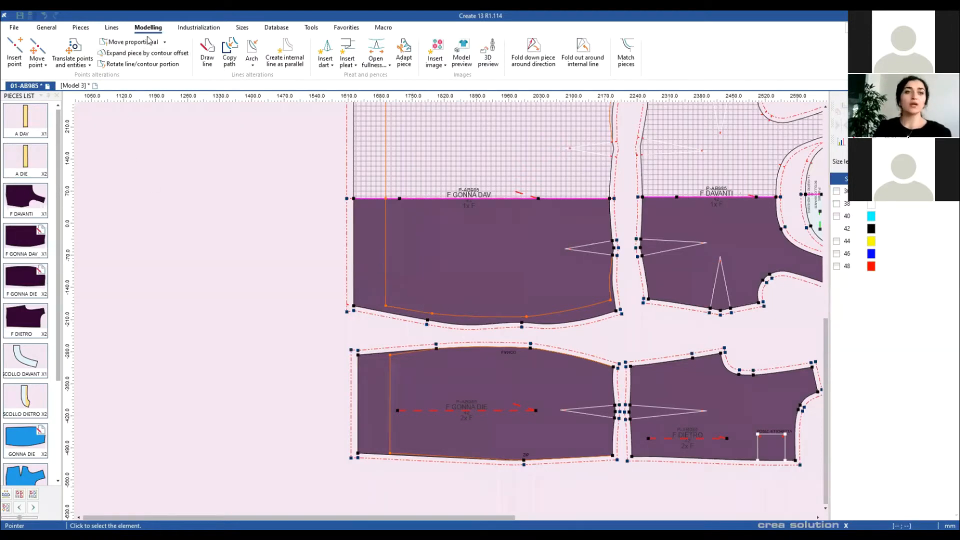
# Step: Turn on Active trace lines in the document settings
pyautogui.click(112, 28)
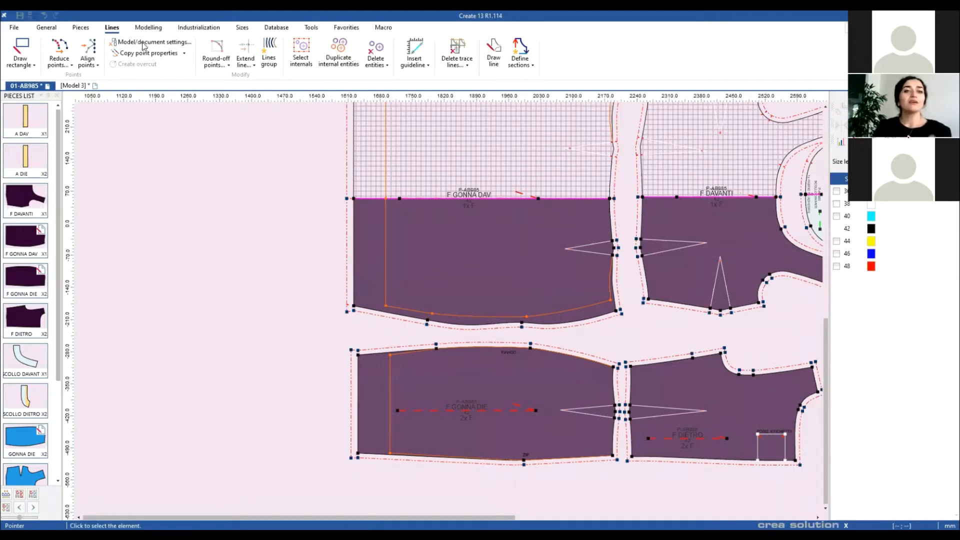
pyautogui.click(414, 221)
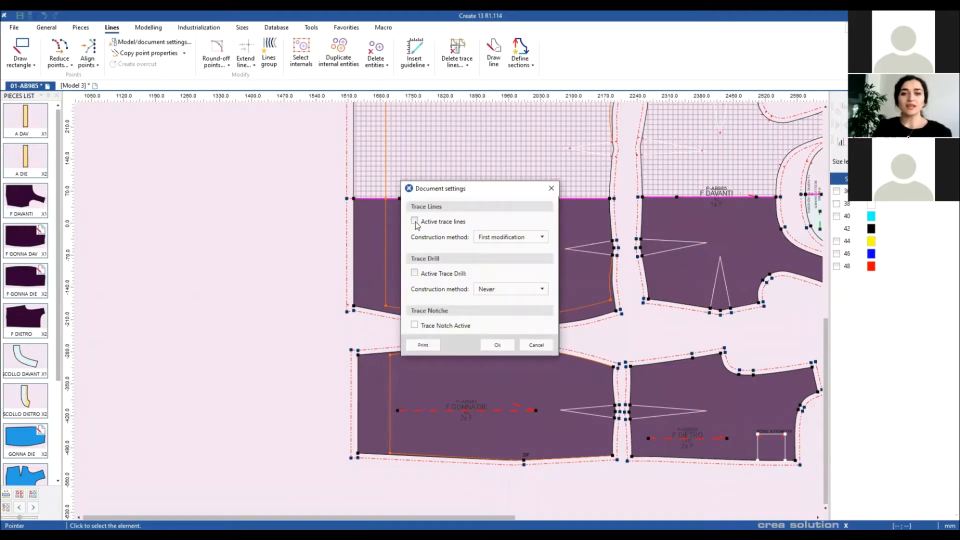
pyautogui.click(491, 347)
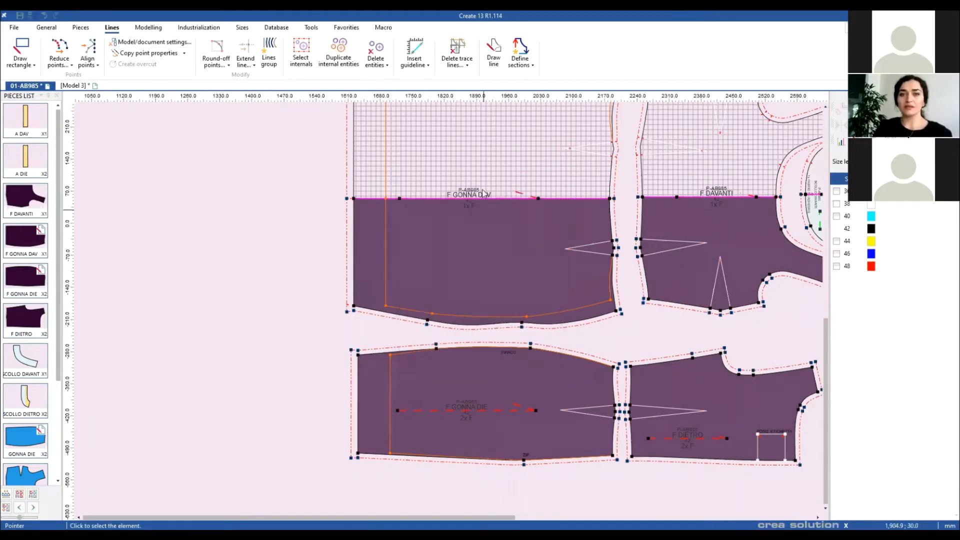
# Step: Restore F GONNA DAV from its orange trace line
pyautogui.click(456, 315)
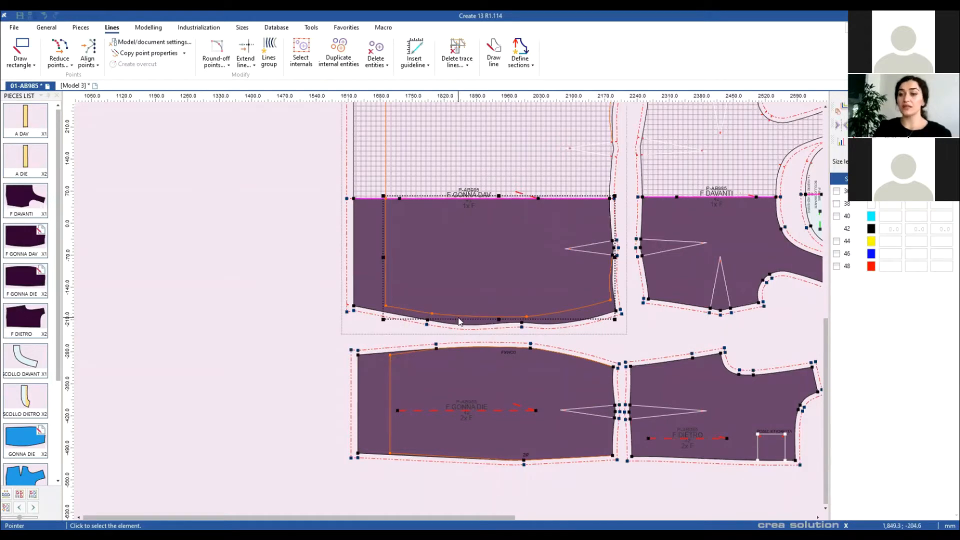
pyautogui.click(456, 61)
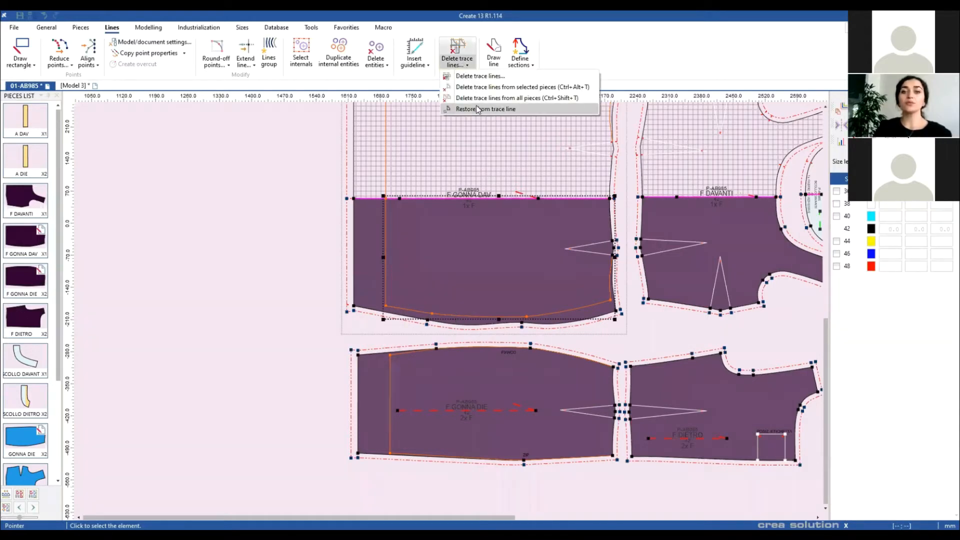
pyautogui.click(477, 108)
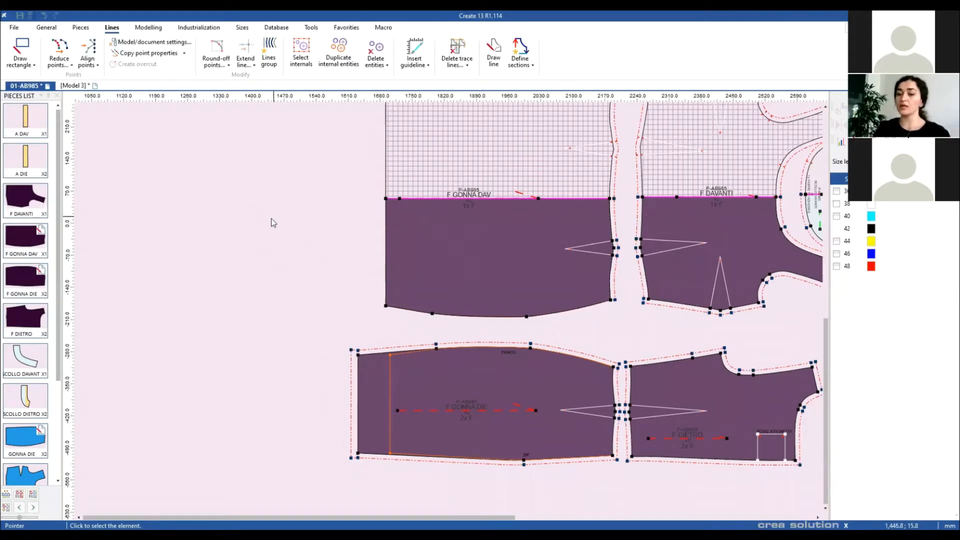
# Step: Undo twice and redo the skirt edits, then switch Active trace lines off
pyautogui.hotkey('ctrl', 'z')
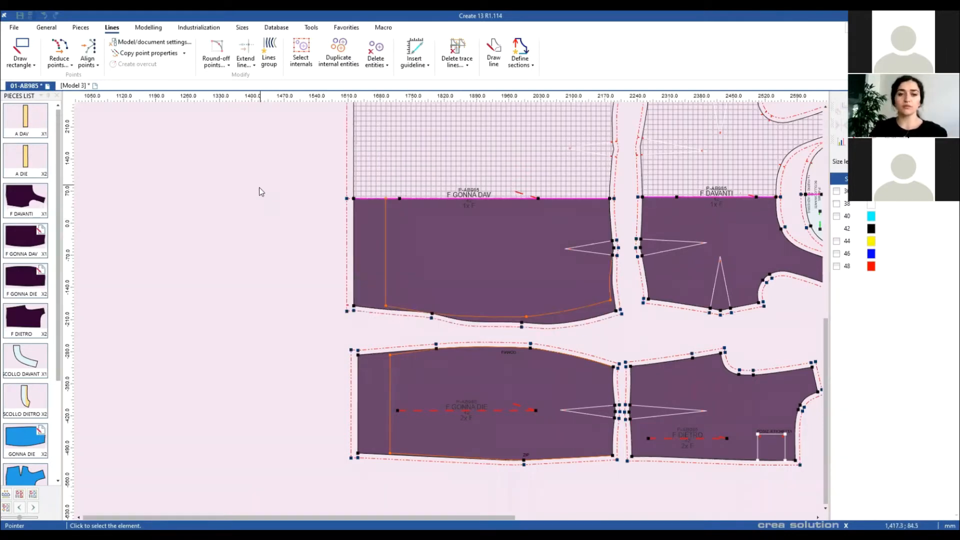
pyautogui.hotkey('ctrl', 'z')
pyautogui.hotkey('ctrl', 'z')
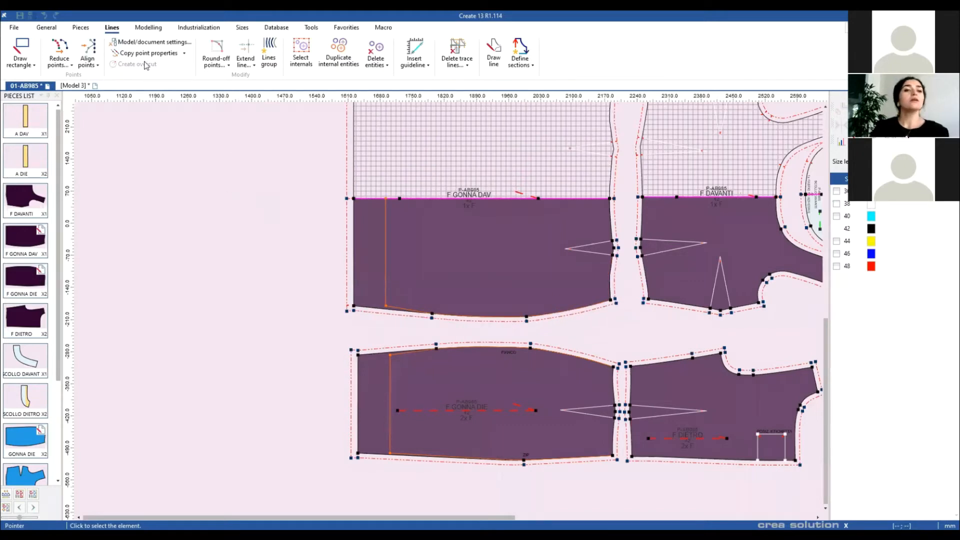
pyautogui.hotkey('ctrl', 'y')
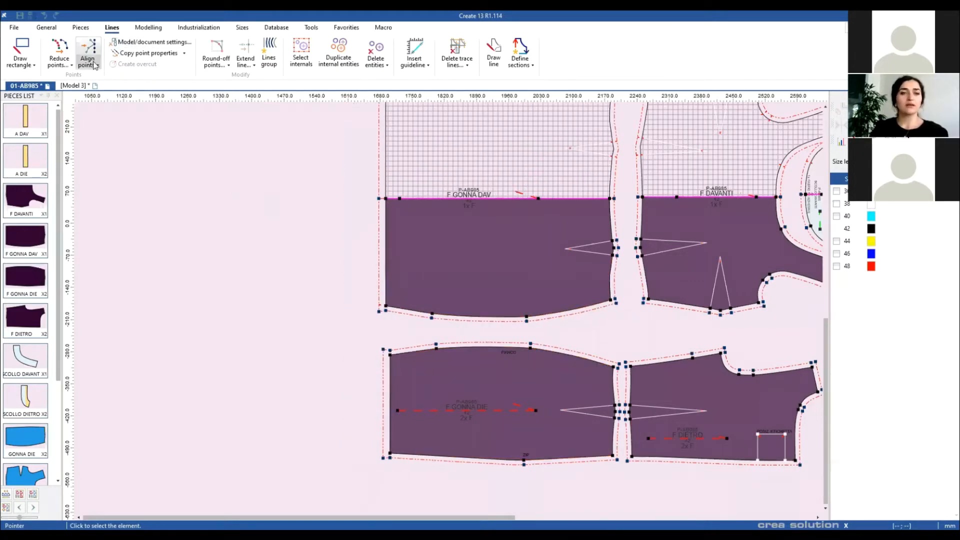
pyautogui.click(140, 43)
pyautogui.click(415, 220)
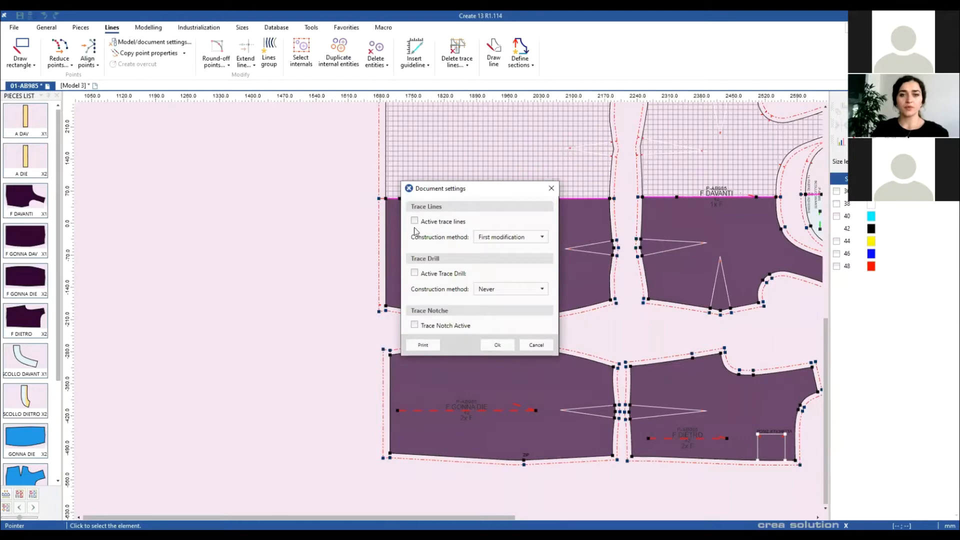
pyautogui.click(511, 341)
# Step: Show all pieces and move the bottom purple pieces to the right
pyautogui.rightClick(298, 288)
pyautogui.click(320, 292)
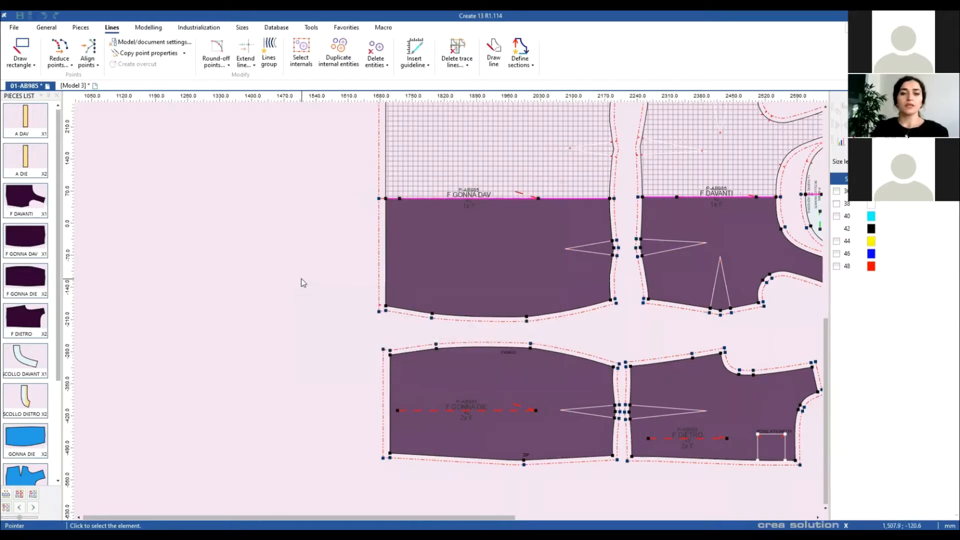
pyautogui.moveTo(238, 333); pyautogui.dragTo(496, 460)
pyautogui.moveTo(458, 337)
pyautogui.mouseDown()
pyautogui.moveTo(505, 381)
pyautogui.moveTo(710, 291)
pyautogui.moveTo(712, 279)
pyautogui.mouseUp()
pyautogui.moveTo(694, 203)
pyautogui.mouseDown()
pyautogui.moveTo(656, 199)
pyautogui.moveTo(667, 443)
pyautogui.mouseUp()
# Step: Reposition the blue sleeve piece, spread five pieces apart, and fit everything in view
pyautogui.moveTo(543, 171)
pyautogui.mouseDown()
pyautogui.moveTo(673, 339)
pyautogui.moveTo(714, 249)
pyautogui.mouseUp()
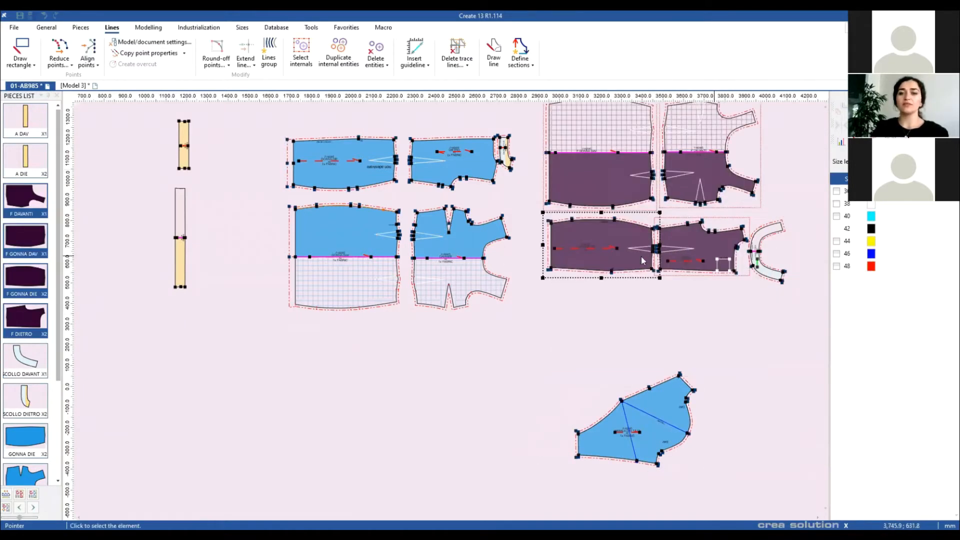
pyautogui.click(721, 375)
pyautogui.moveTo(669, 407); pyautogui.dragTo(741, 188)
pyautogui.scroll(-1, 731, 370)
pyautogui.scroll(1, 752, 250)
pyautogui.moveTo(548, 311); pyautogui.dragTo(549, 318)
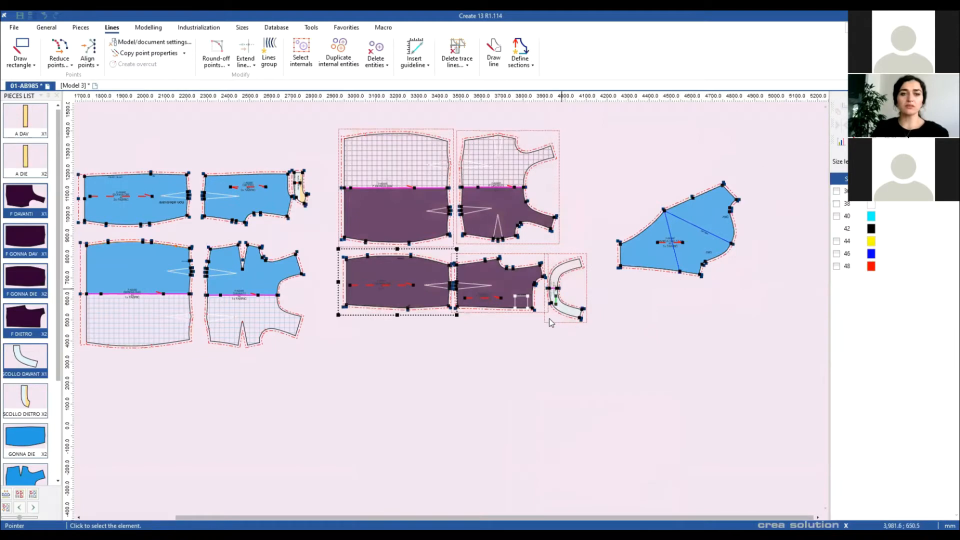
pyautogui.doubleClick(383, 382)
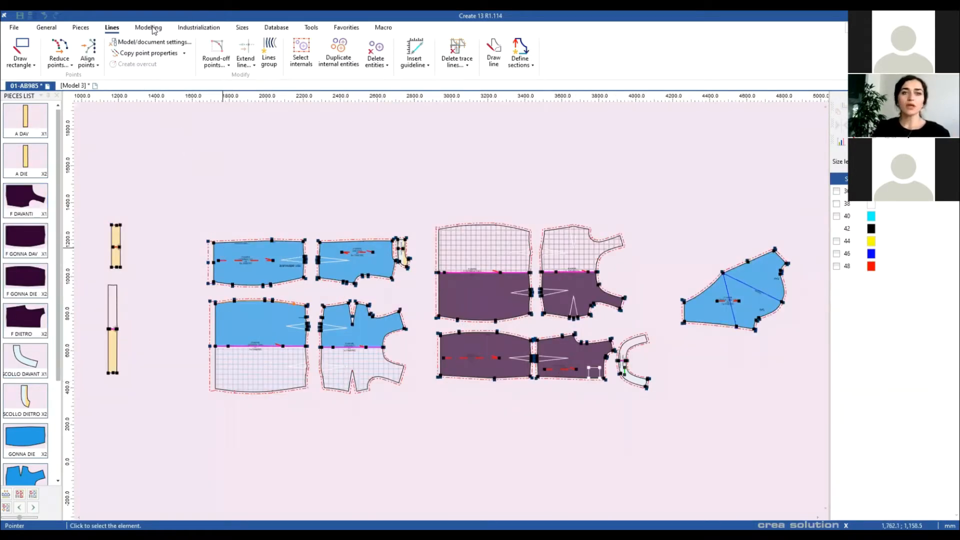
# Step: Start Translate points on the blue and purple pieces' left-edge points, then cancel the -40 offset
pyautogui.click(149, 27)
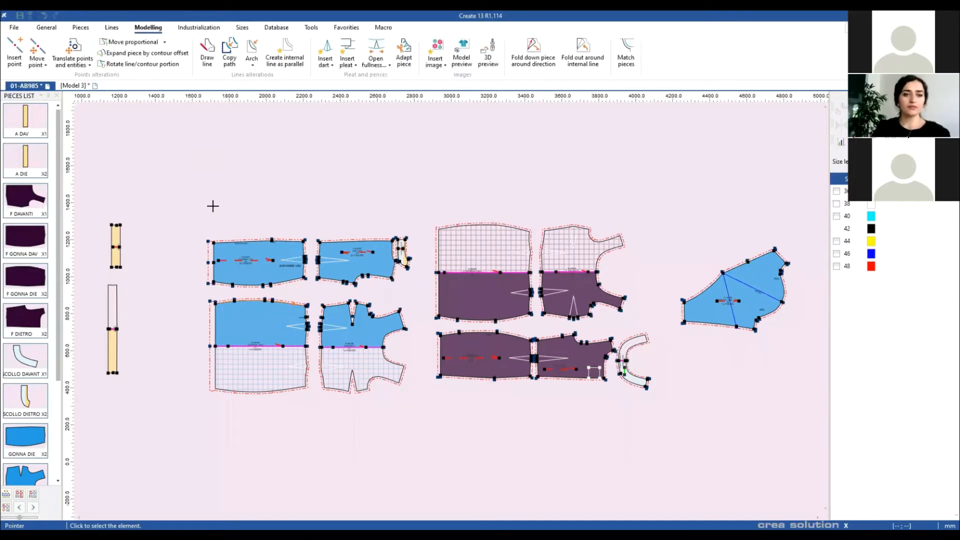
pyautogui.click(72, 55)
pyautogui.moveTo(181, 204); pyautogui.dragTo(235, 436)
pyautogui.moveTo(408, 194); pyautogui.dragTo(461, 418)
pyautogui.press('End')
pyautogui.write('-40')
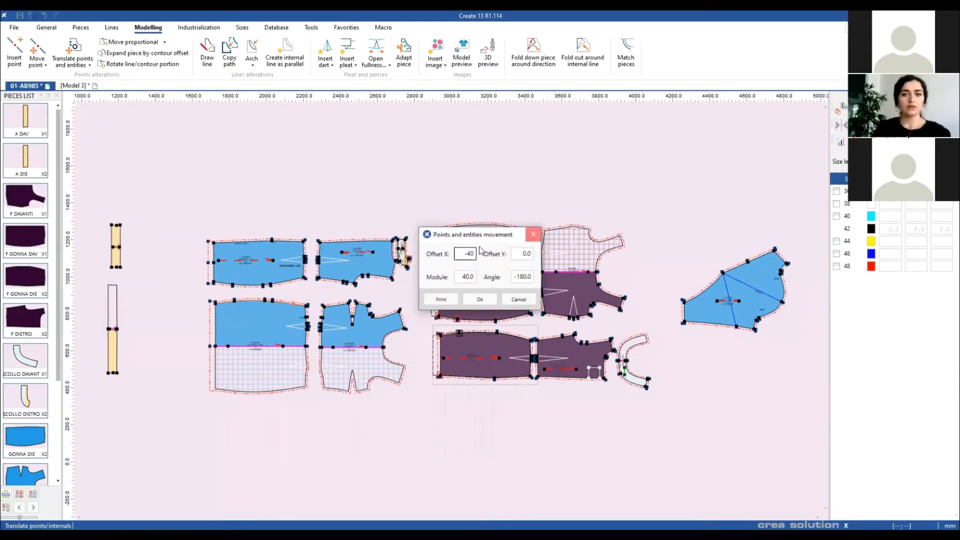
pyautogui.click(533, 234)
# Step: Reselect the left-edge points of the blue and purple pieces and shift them by Offset X -60
pyautogui.moveTo(164, 176); pyautogui.dragTo(237, 446)
pyautogui.moveTo(417, 192); pyautogui.dragTo(462, 404)
pyautogui.press('End')
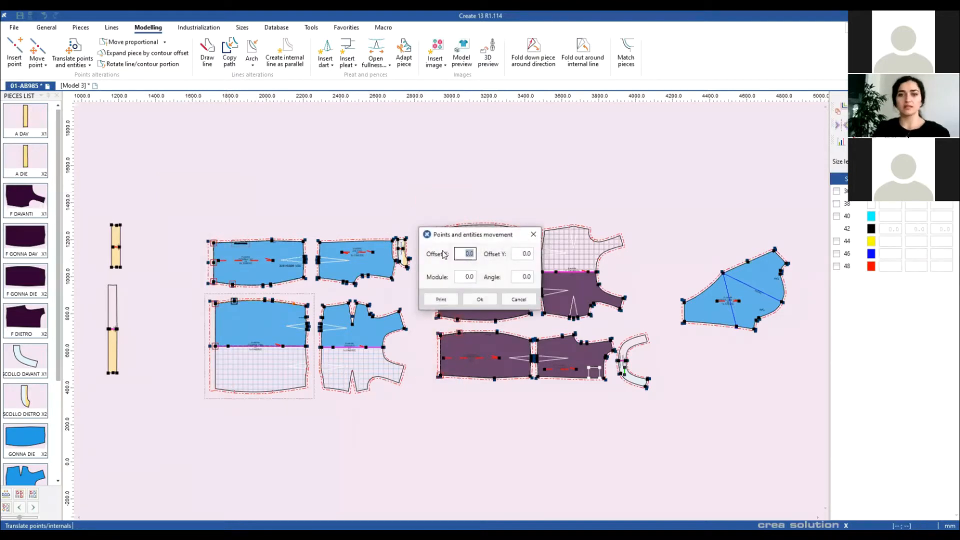
pyautogui.write('-60')
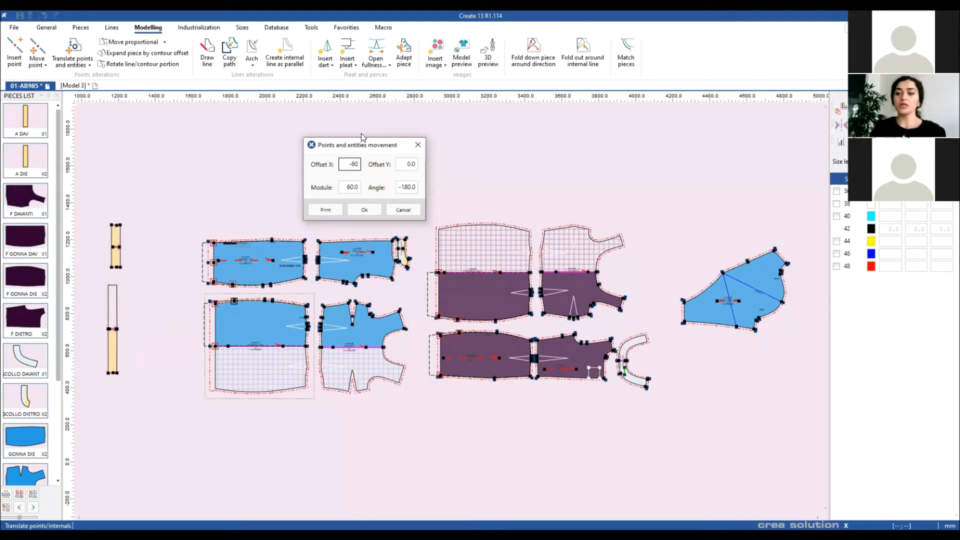
pyautogui.click(364, 209)
# Step: Move the four purple pieces down below the blue ones and recentre the view
pyautogui.rightClick(374, 244)
pyautogui.click(386, 252)
pyautogui.moveTo(449, 190); pyautogui.dragTo(415, 385)
pyautogui.scroll(-2, 418, 489)
pyautogui.scroll(2, 414, 383)
pyautogui.scroll(2, 440, 199)
pyautogui.scroll(2, 449, 308)
pyautogui.moveTo(460, 290); pyautogui.dragTo(521, 404)
pyautogui.moveTo(450, 257); pyautogui.dragTo(532, 371)
pyautogui.moveTo(524, 327); pyautogui.dragTo(472, 360)
# Step: With Move proportional, pick the start, end and pivot points on DIETRO's lower contour
pyautogui.scroll(2, 596, 294)
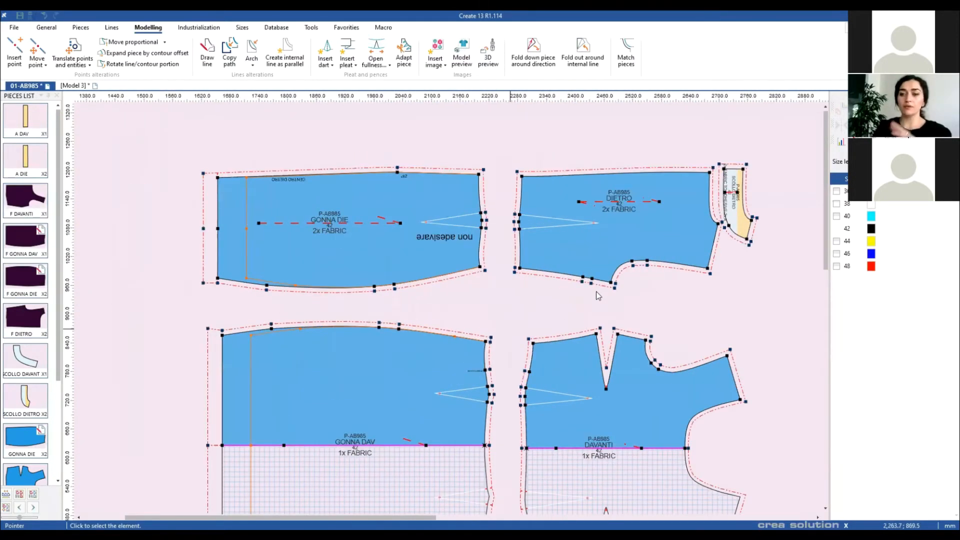
pyautogui.scroll(2, 596, 292)
pyautogui.moveTo(596, 292); pyautogui.dragTo(526, 408)
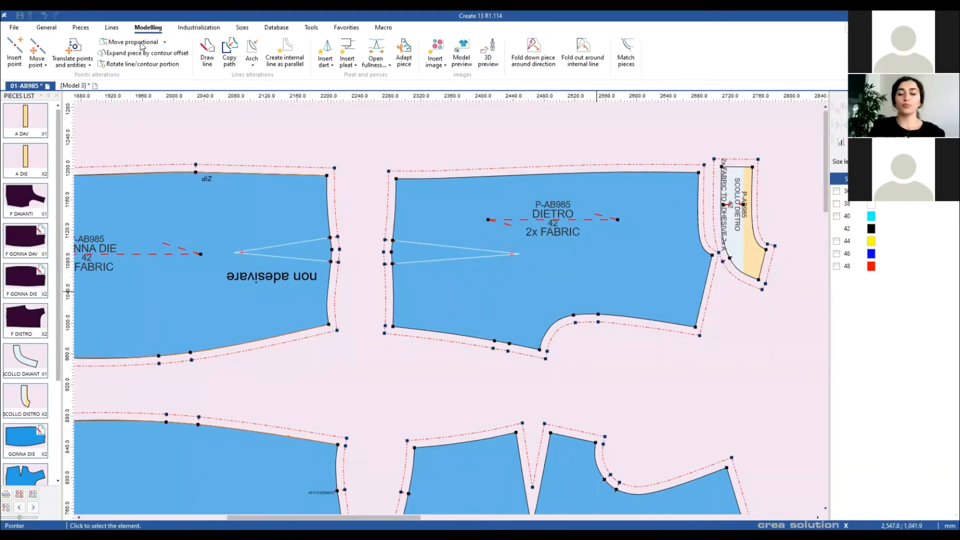
pyautogui.click(140, 44)
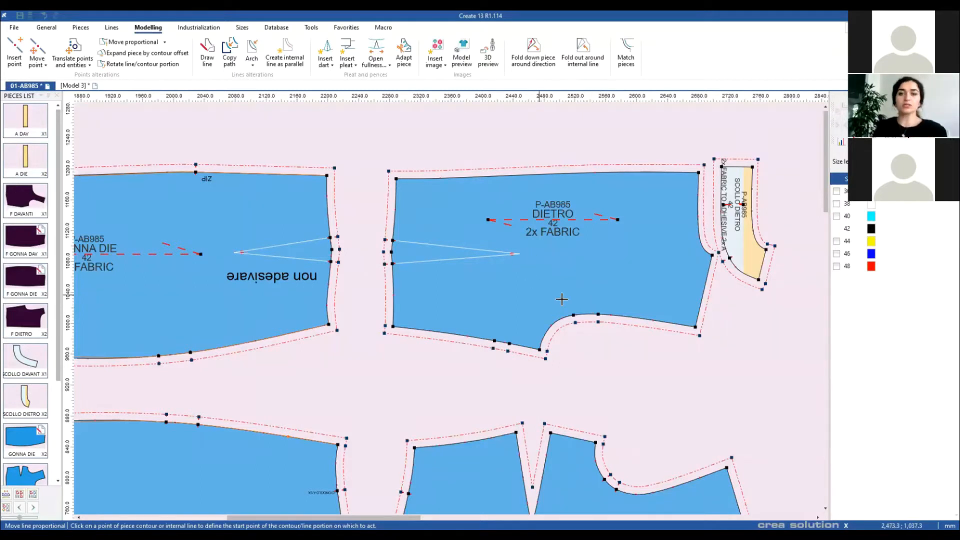
pyautogui.click(597, 314)
pyautogui.click(494, 339)
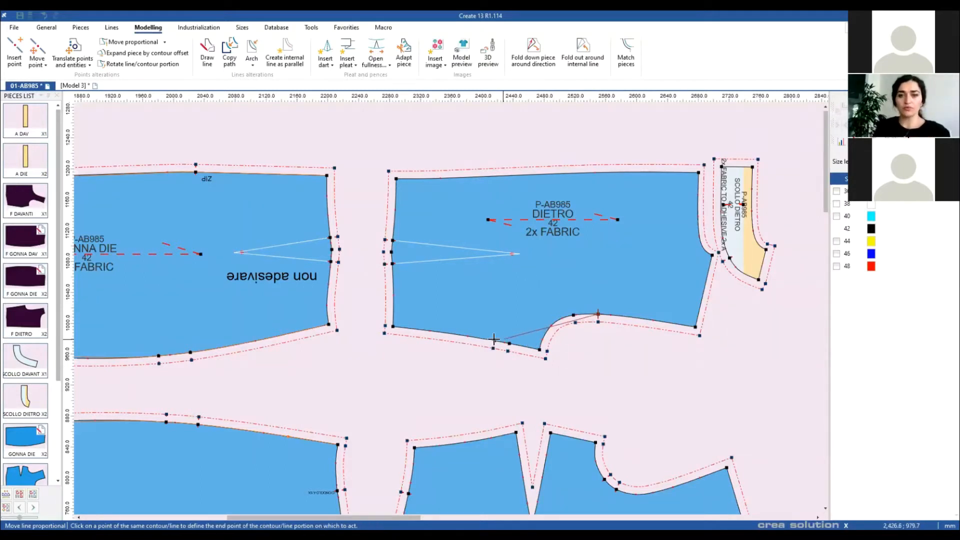
pyautogui.click(542, 354)
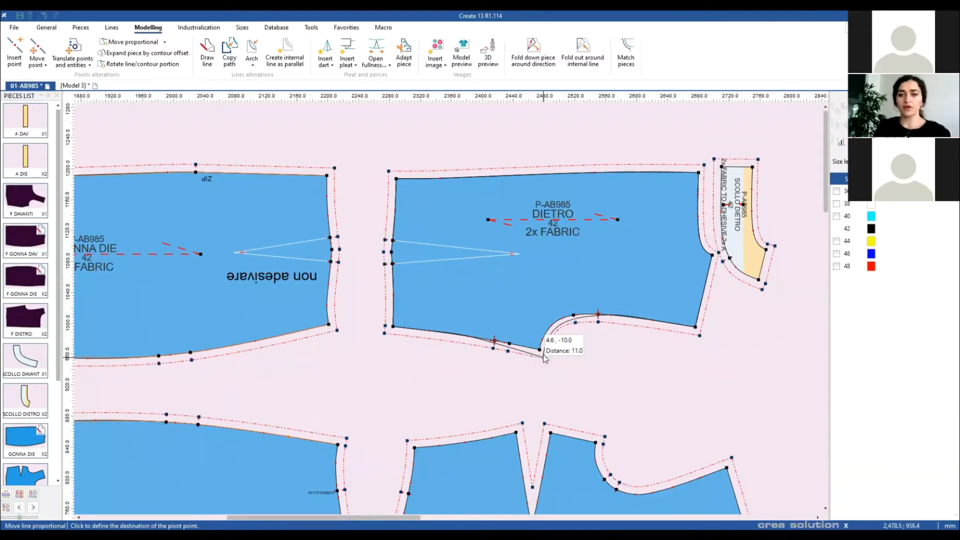
pyautogui.click(543, 355)
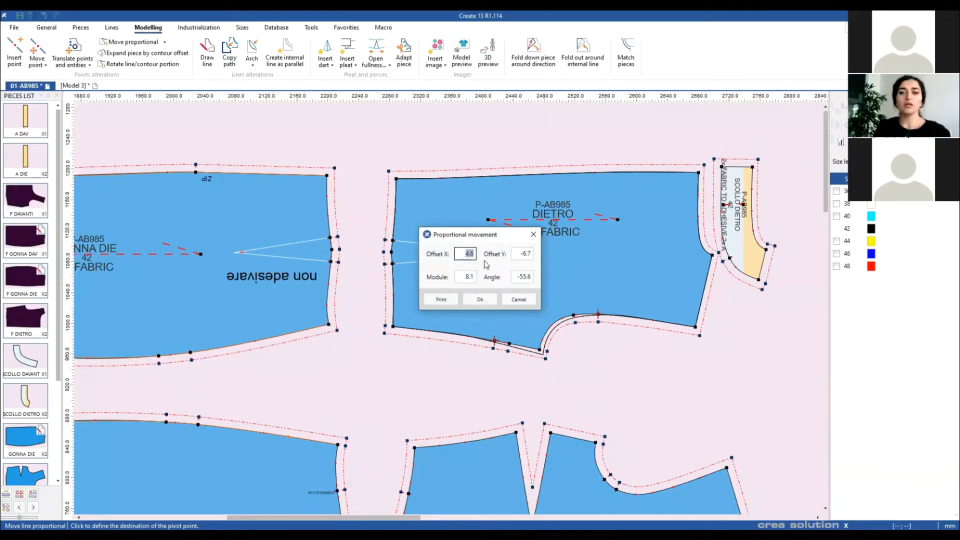
# Step: Enter Offset X 0 and Offset Y -10 to lower that contour portion
pyautogui.moveTo(497, 235); pyautogui.dragTo(730, 259)
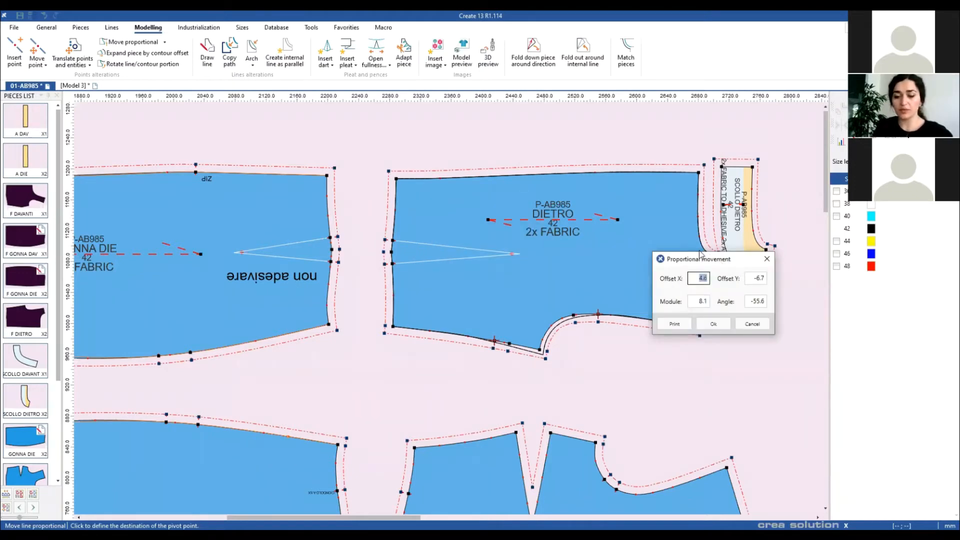
pyautogui.write('0')
pyautogui.click(754, 278)
pyautogui.write('-10')
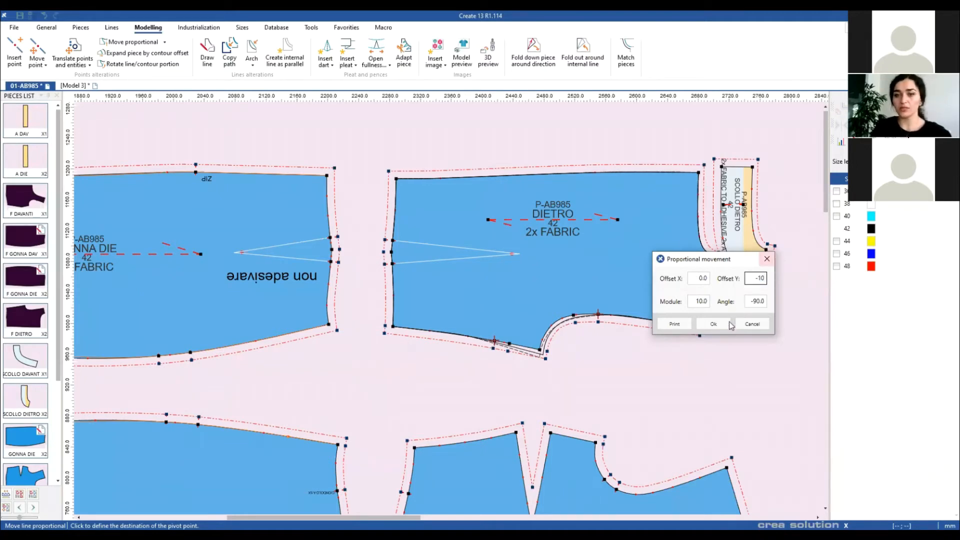
pyautogui.click(730, 324)
pyautogui.scroll(-5, 447, 308)
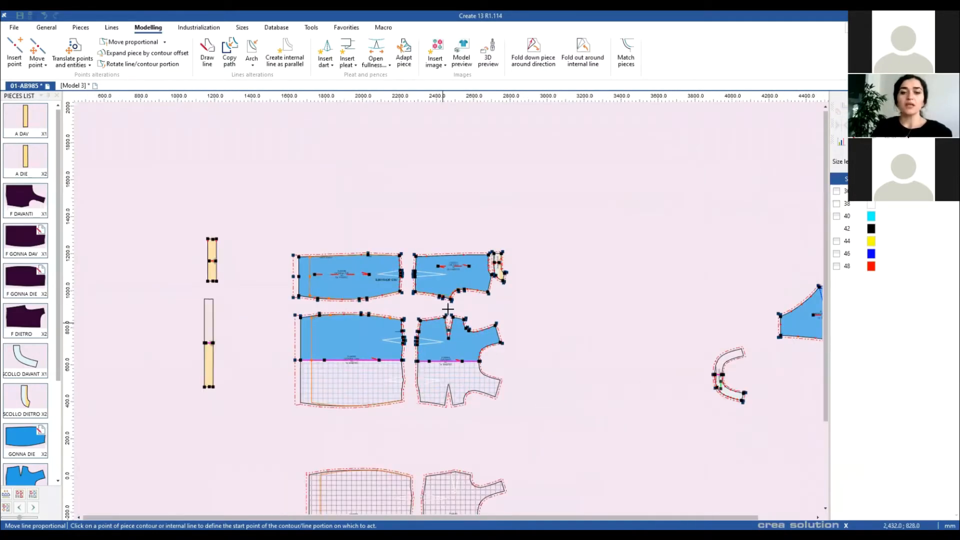
# Step: Cancel the proportional move and butt the GONNA DAV piece against DAVANTI
pyautogui.scroll(5, 448, 308)
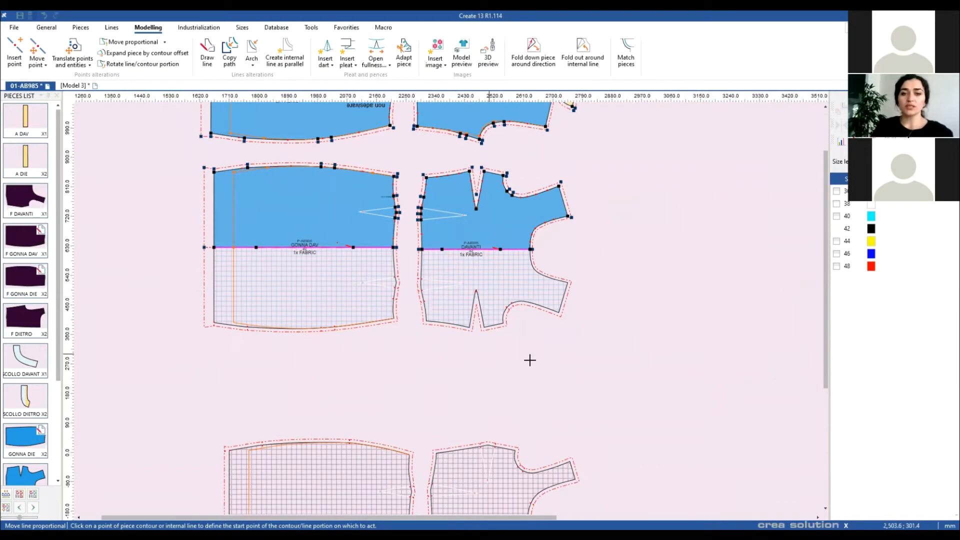
pyautogui.press('Escape')
pyautogui.scroll(3, 441, 288)
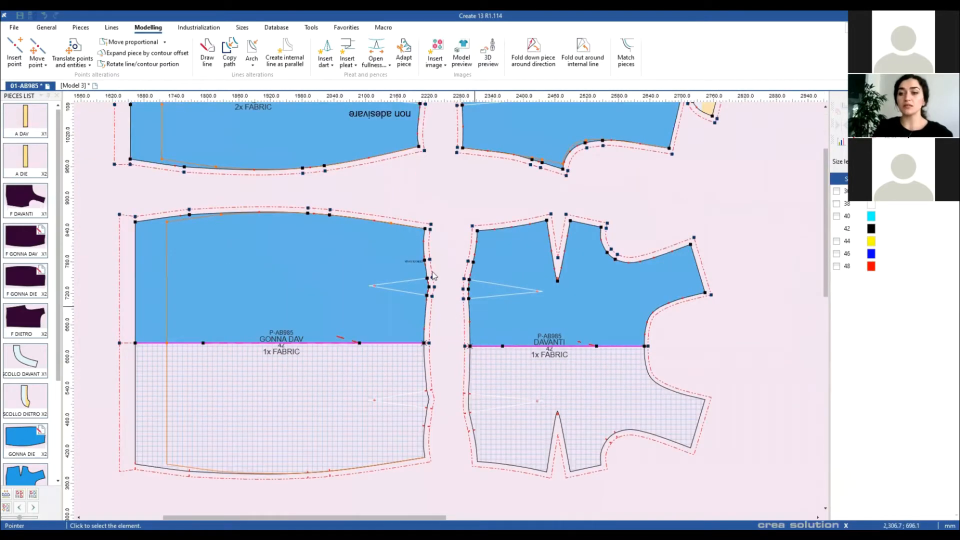
pyautogui.scroll(3, 441, 288)
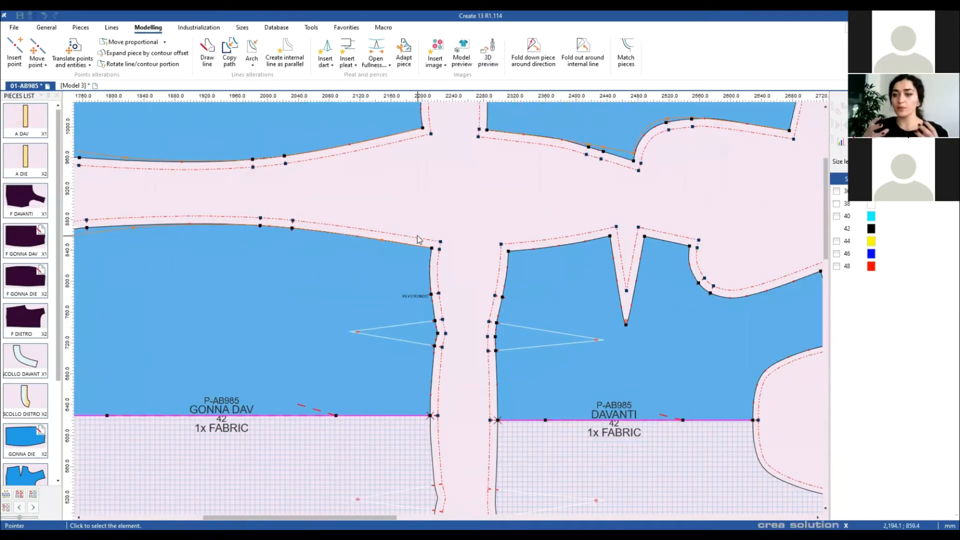
pyautogui.click(434, 253)
pyautogui.moveTo(492, 250); pyautogui.dragTo(508, 252)
pyautogui.click(438, 193)
# Step: With Move consecutive lines proportional, pick start, end and seam pivot points across the top curve
pyautogui.click(161, 44)
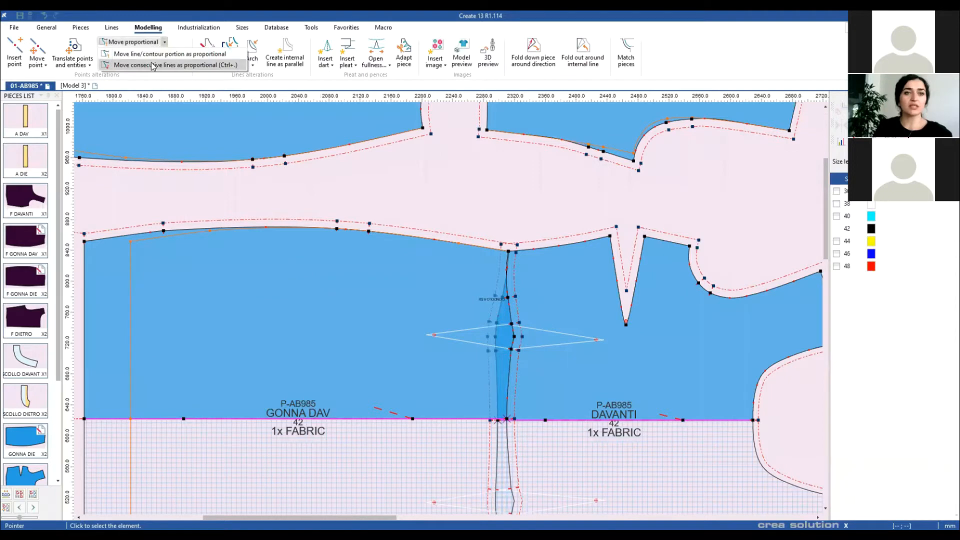
pyautogui.click(153, 65)
pyautogui.click(336, 229)
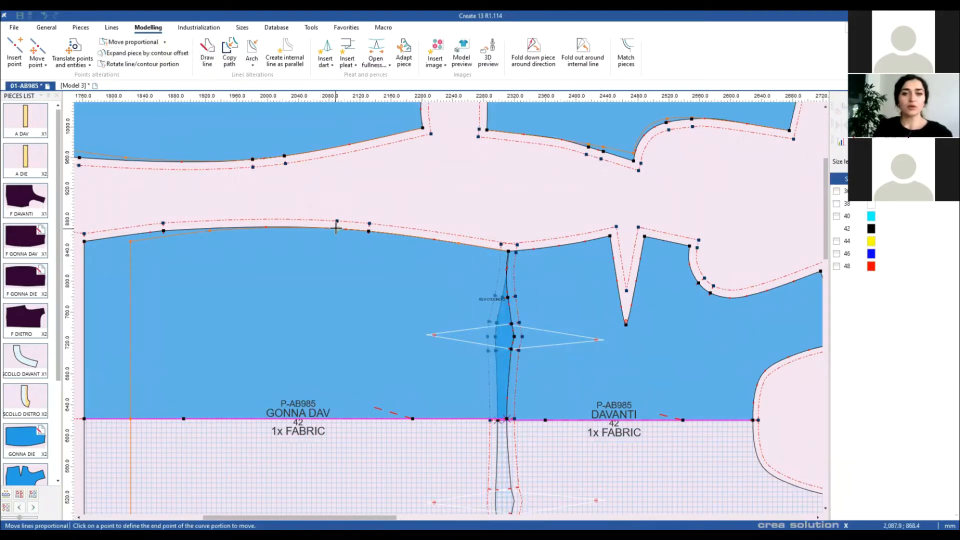
pyautogui.click(585, 241)
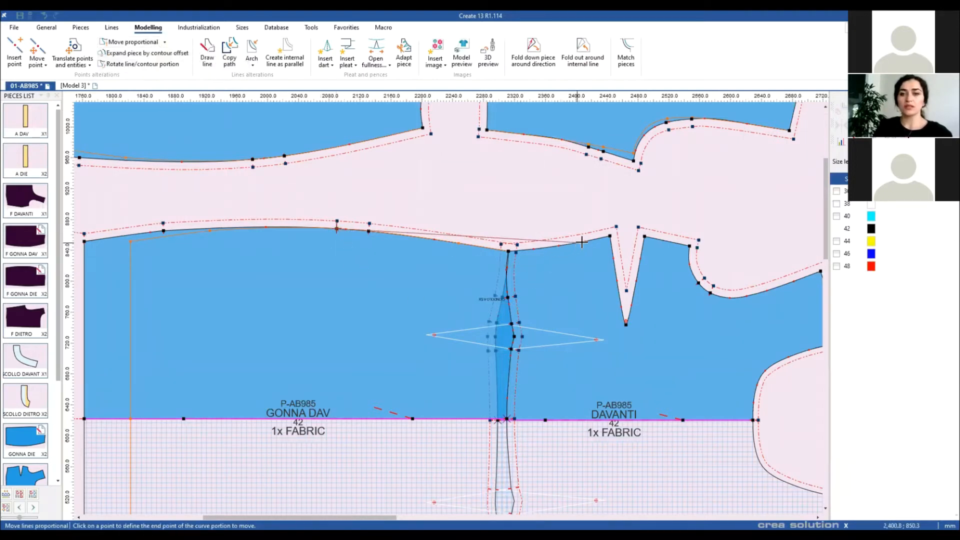
pyautogui.click(508, 250)
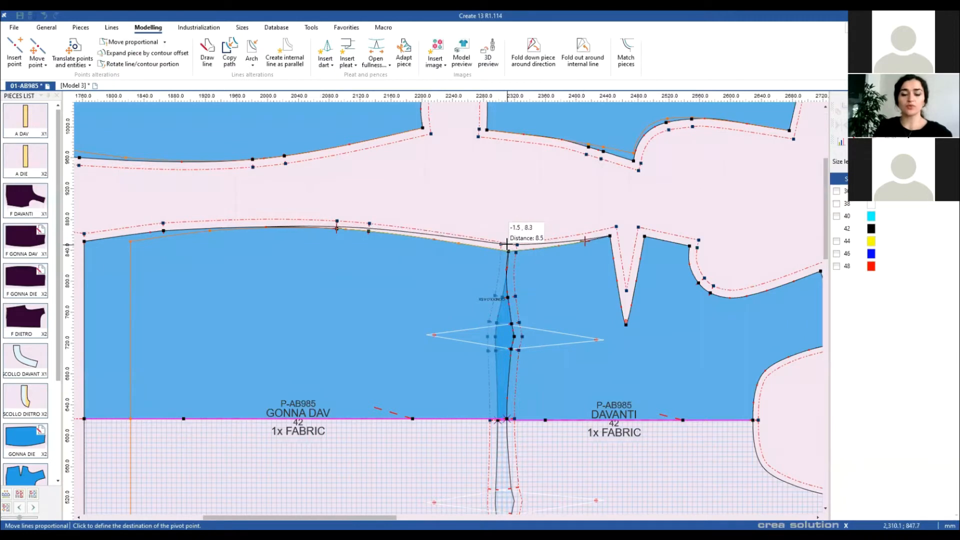
pyautogui.click(508, 248)
# Step: Apply Offset X 0 and Offset Y 10 to raise the seam curve by 10 mm
pyautogui.moveTo(494, 240); pyautogui.dragTo(478, 291)
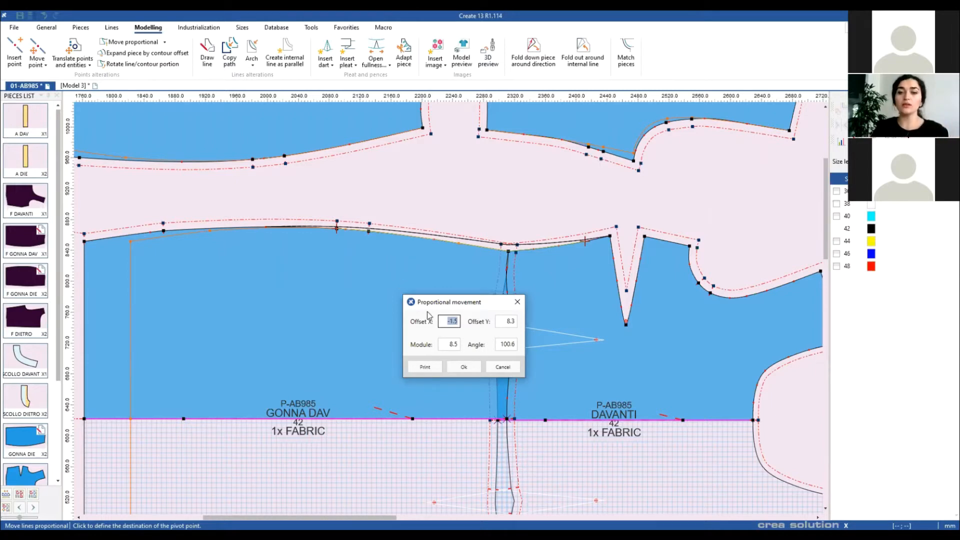
pyautogui.moveTo(468, 307); pyautogui.dragTo(446, 293)
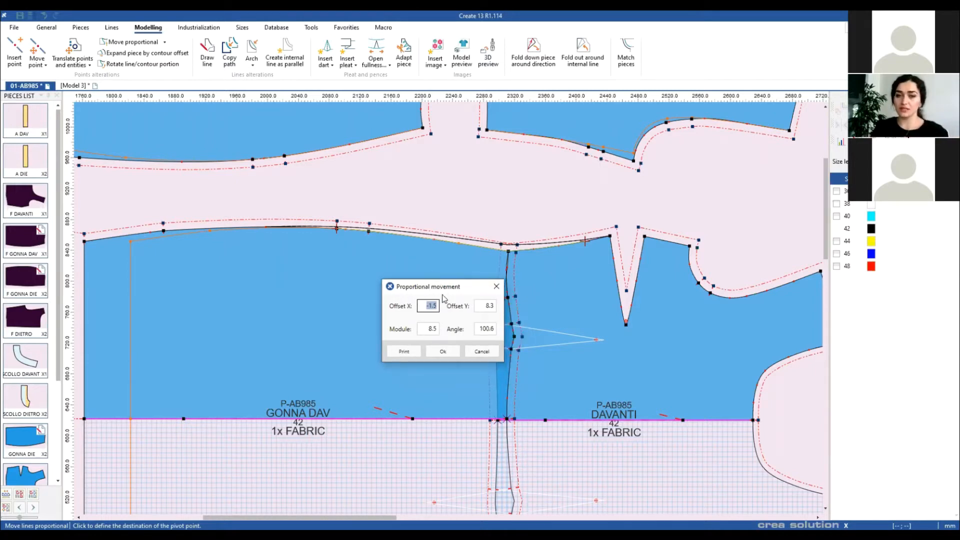
pyautogui.write('0')
pyautogui.press('Tab')
pyautogui.write('10')
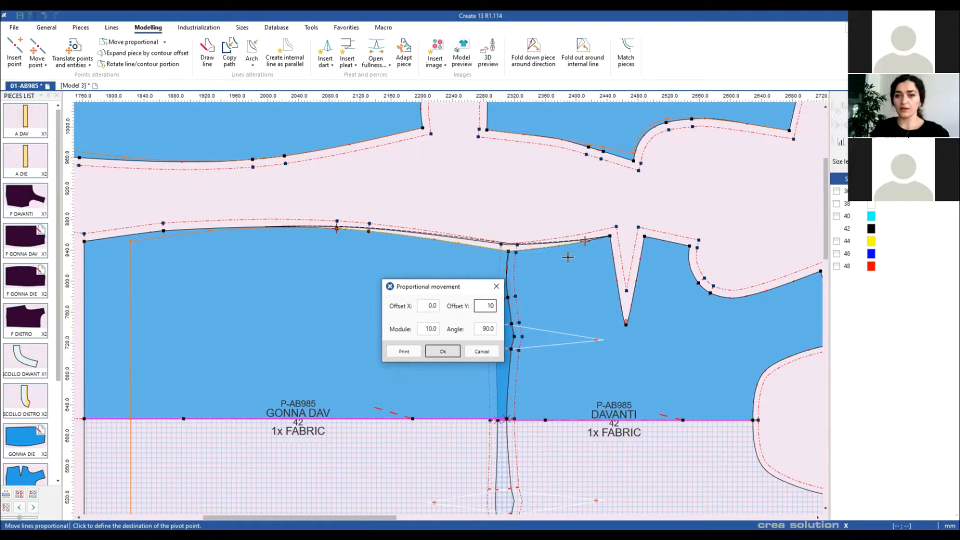
pyautogui.click(443, 351)
pyautogui.rightClick(437, 190)
pyautogui.click(452, 196)
# Step: Bring the purple back pieces into view and open the point translation options
pyautogui.scroll(-3, 449, 310)
pyautogui.scroll(-3, 449, 312)
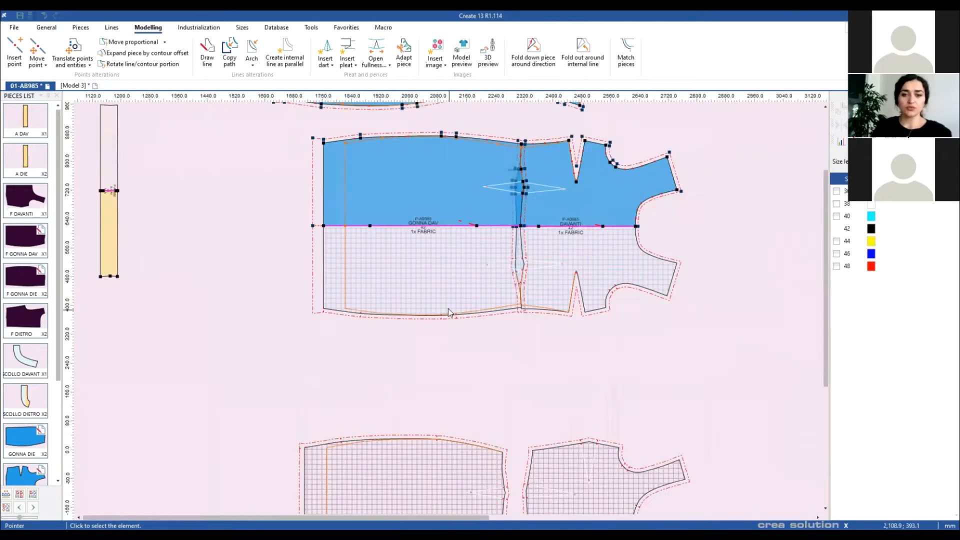
pyautogui.scroll(4, 449, 315)
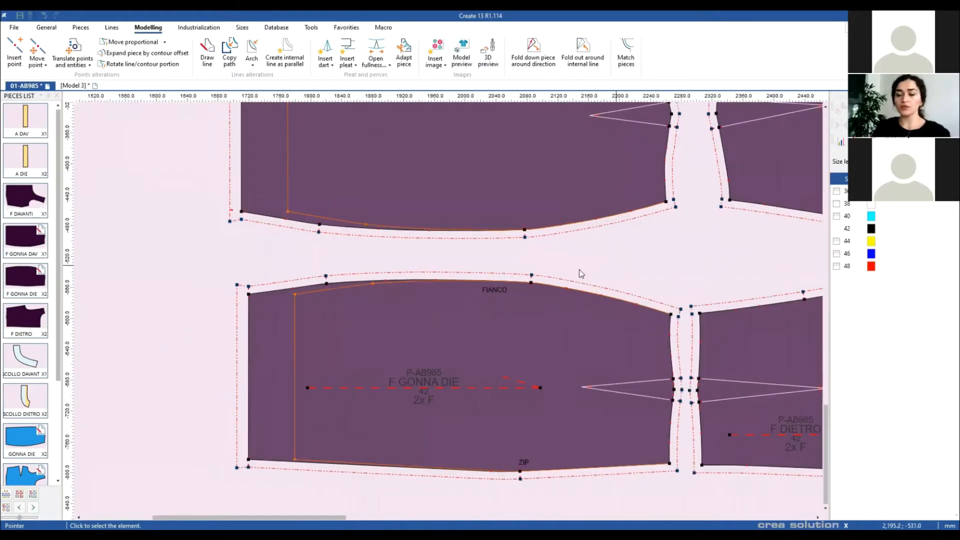
pyautogui.scroll(-1, 578, 272)
pyautogui.scroll(1, 450, 313)
pyautogui.moveTo(490, 302); pyautogui.dragTo(510, 286)
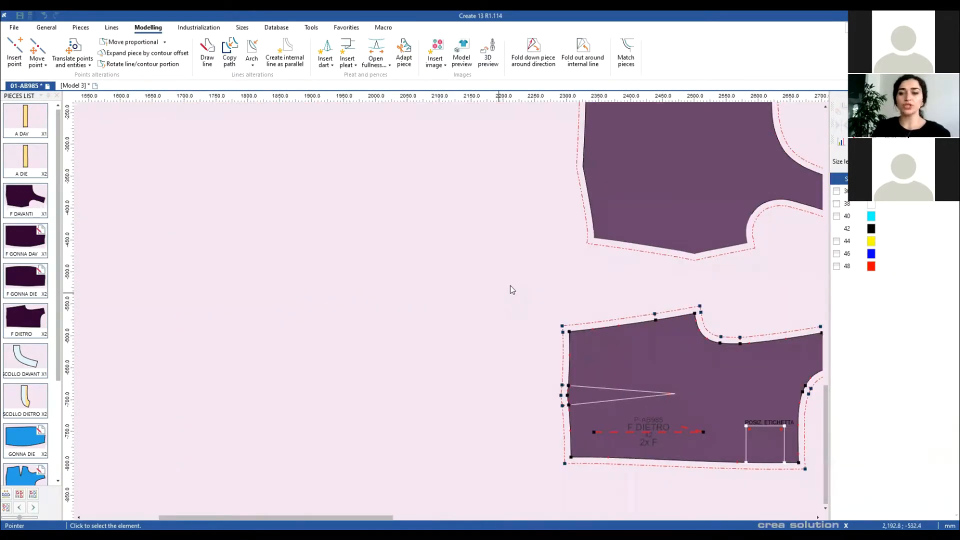
pyautogui.click(73, 61)
# Step: Choose Points movement by offsets and pick the point range along F GONNA DIE's FIANCO top edge
pyautogui.click(44, 65)
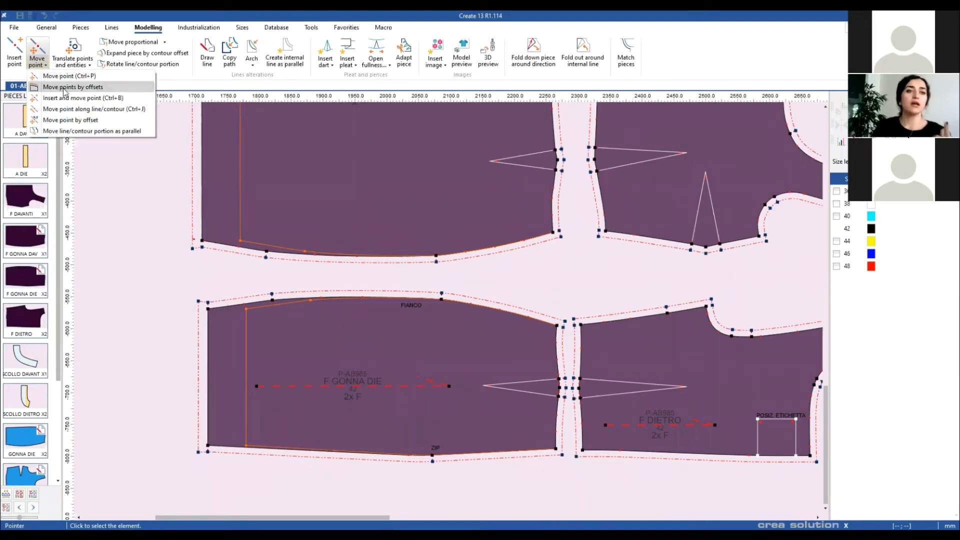
pyautogui.click(64, 88)
pyautogui.click(207, 302)
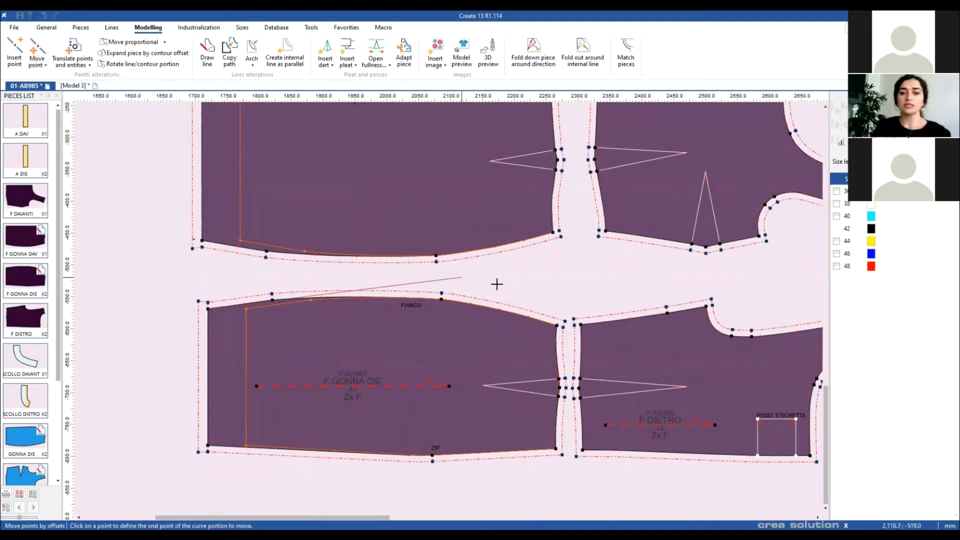
pyautogui.click(556, 326)
pyautogui.click(441, 299)
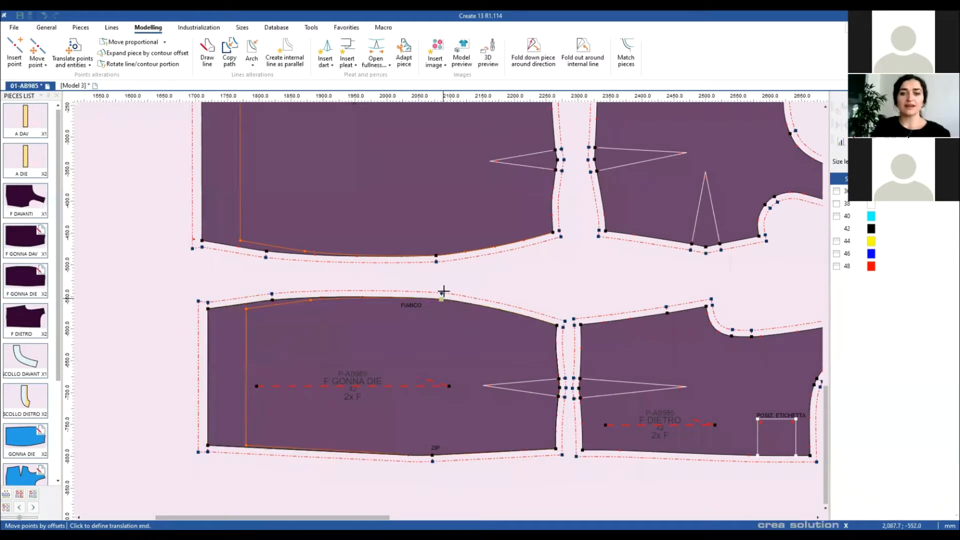
pyautogui.click(442, 290)
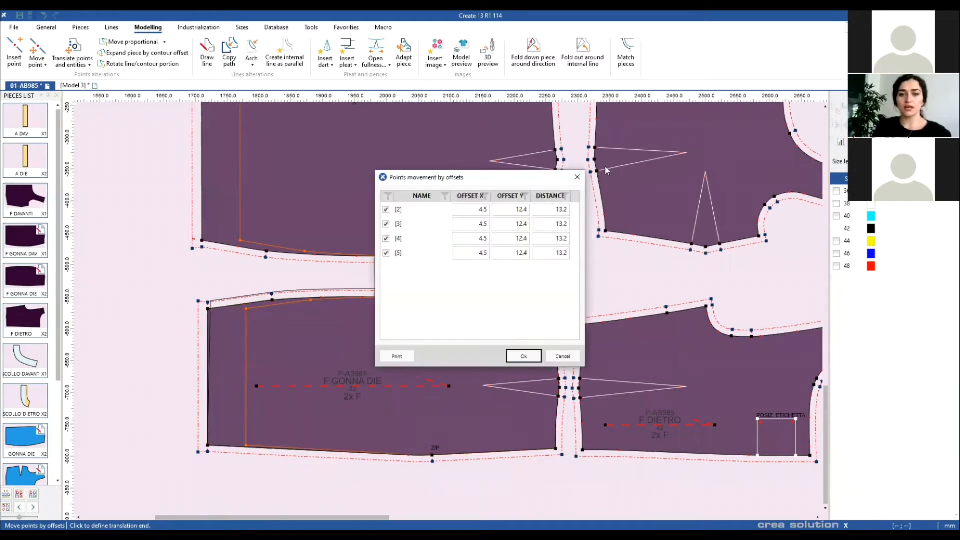
pyautogui.moveTo(493, 183); pyautogui.dragTo(613, 169)
# Step: Set Offset X to 0 for points [2], [3], [4] and [5]
pyautogui.click(583, 210)
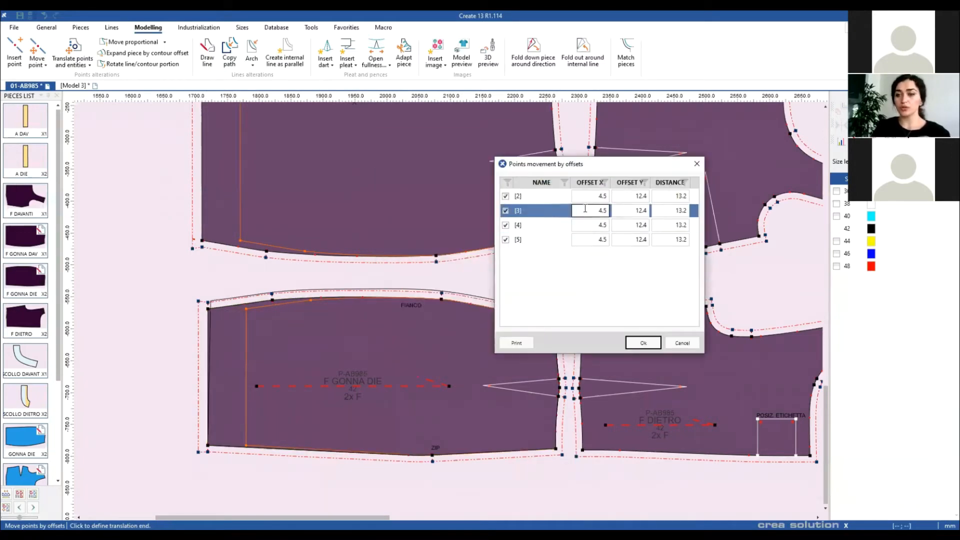
pyautogui.click(599, 196)
pyautogui.click(603, 196)
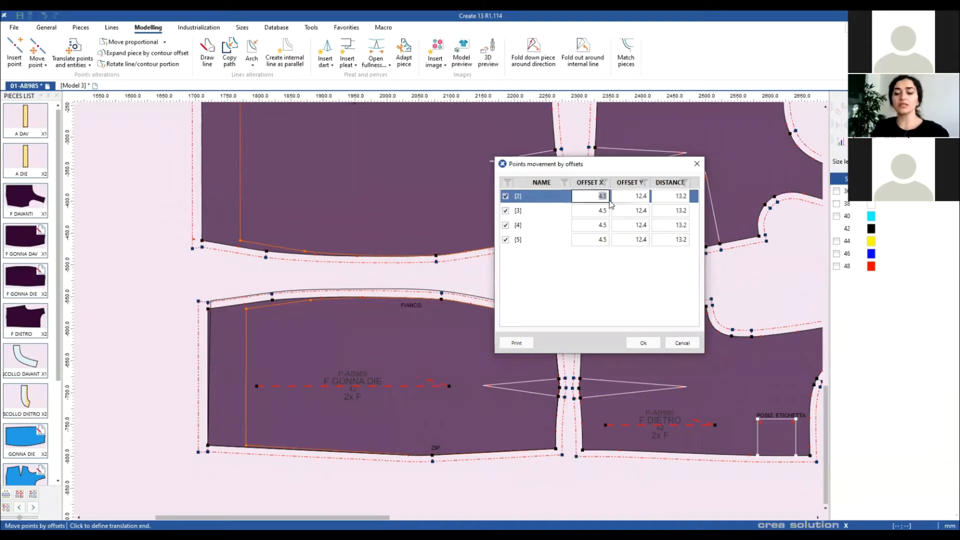
pyautogui.write('0')
pyautogui.click(600, 210)
pyautogui.write('0')
pyautogui.click(600, 225)
pyautogui.write('0')
pyautogui.click(598, 241)
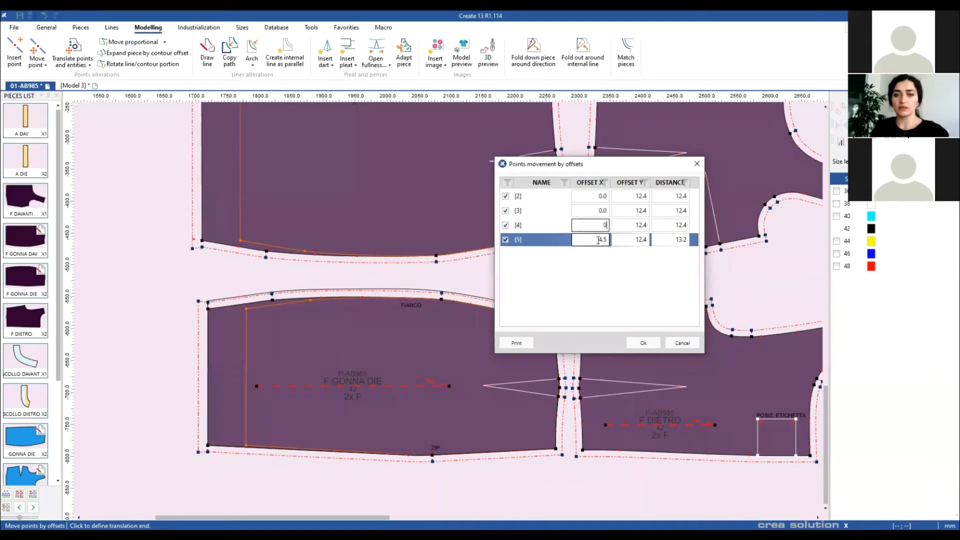
pyautogui.write('0')
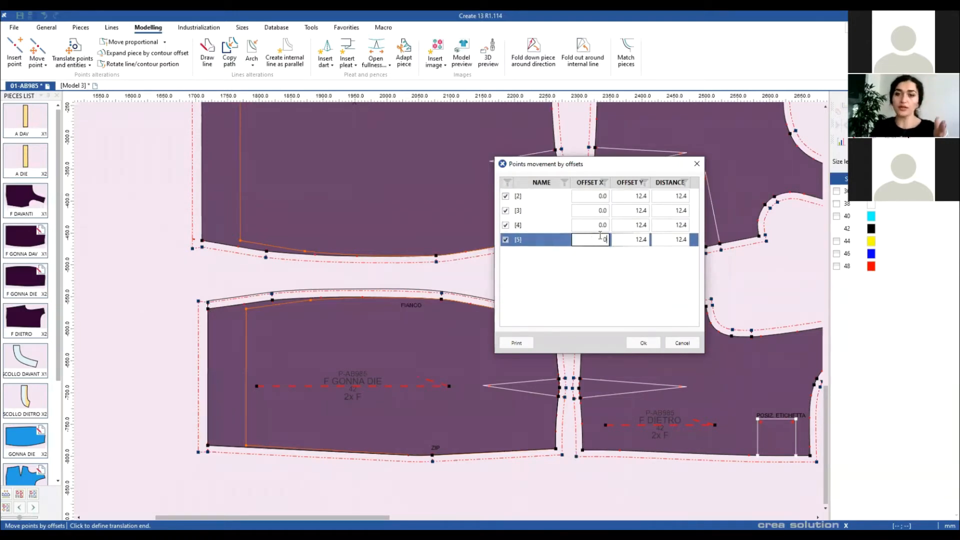
pyautogui.click(635, 196)
pyautogui.moveTo(635, 195); pyautogui.dragTo(650, 197)
# Step: Give point [2] Offset Y 10 and points [4], [5] Offset Y 5, excluding [3], then apply
pyautogui.click(535, 195)
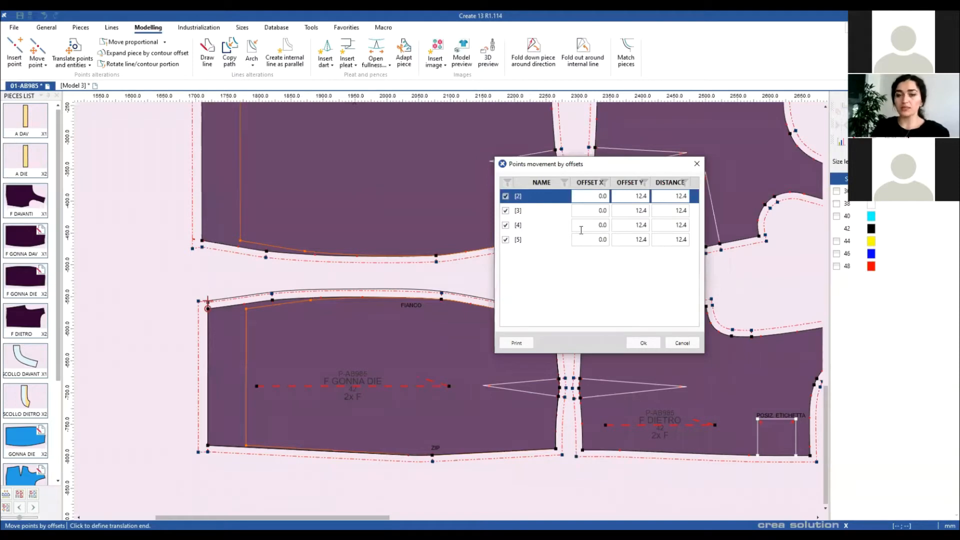
pyautogui.moveTo(631, 197); pyautogui.dragTo(651, 200)
pyautogui.write('10')
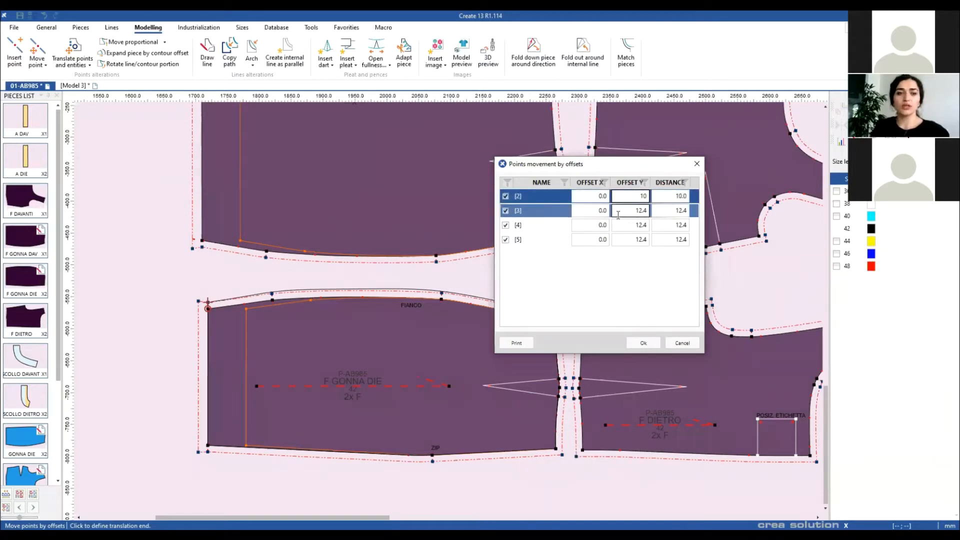
pyautogui.click(505, 210)
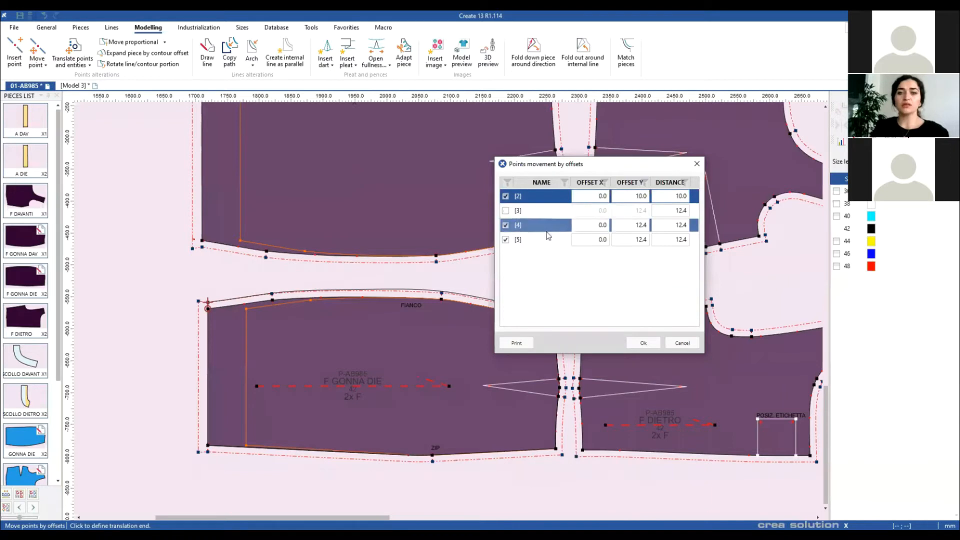
pyautogui.click(633, 225)
pyautogui.moveTo(630, 226); pyautogui.dragTo(649, 226)
pyautogui.write('5')
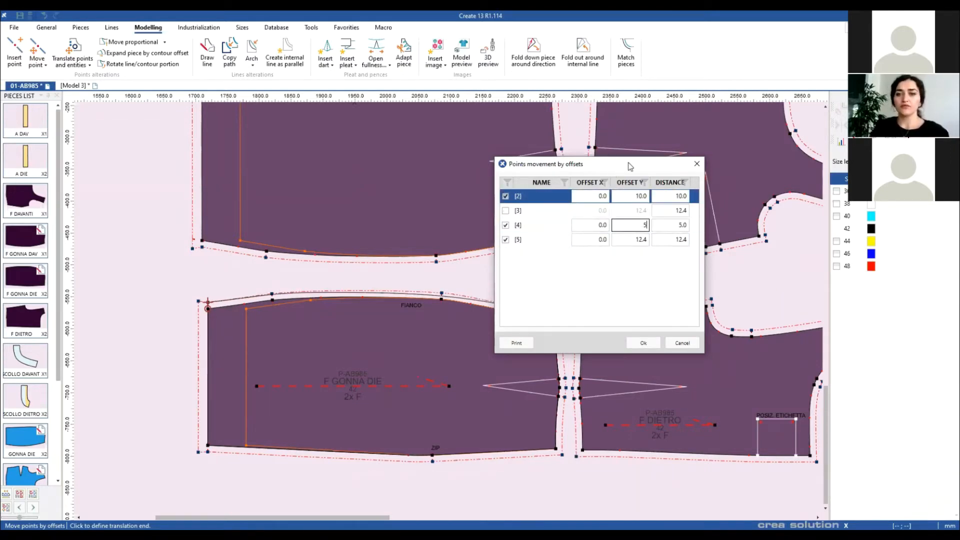
pyautogui.moveTo(627, 164); pyautogui.dragTo(683, 145)
pyautogui.click(683, 222)
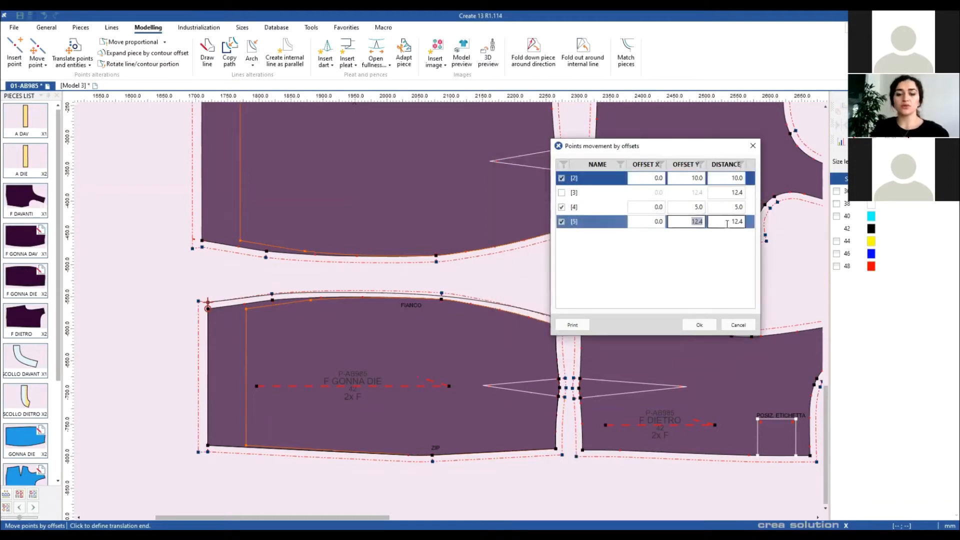
pyautogui.write('5')
pyautogui.moveTo(666, 151); pyautogui.dragTo(690, 133)
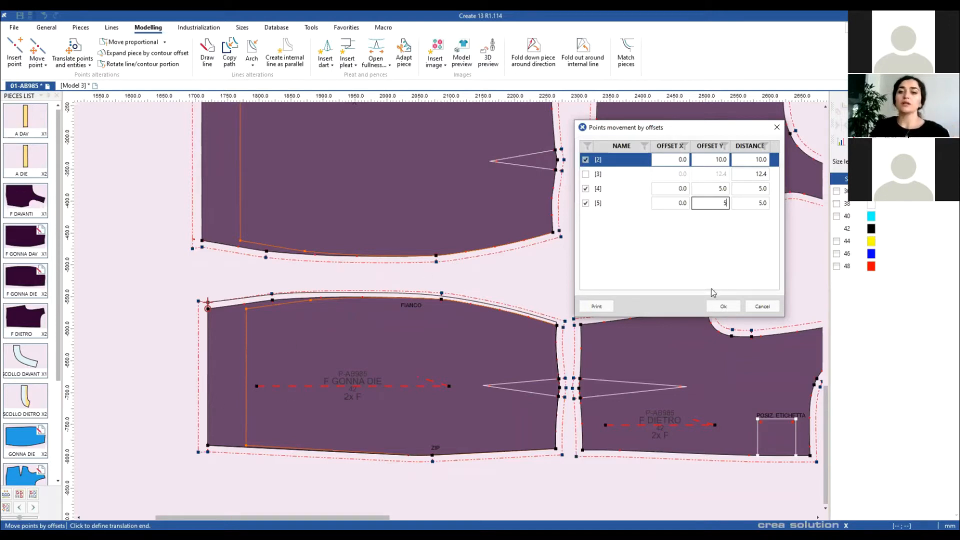
pyautogui.click(722, 306)
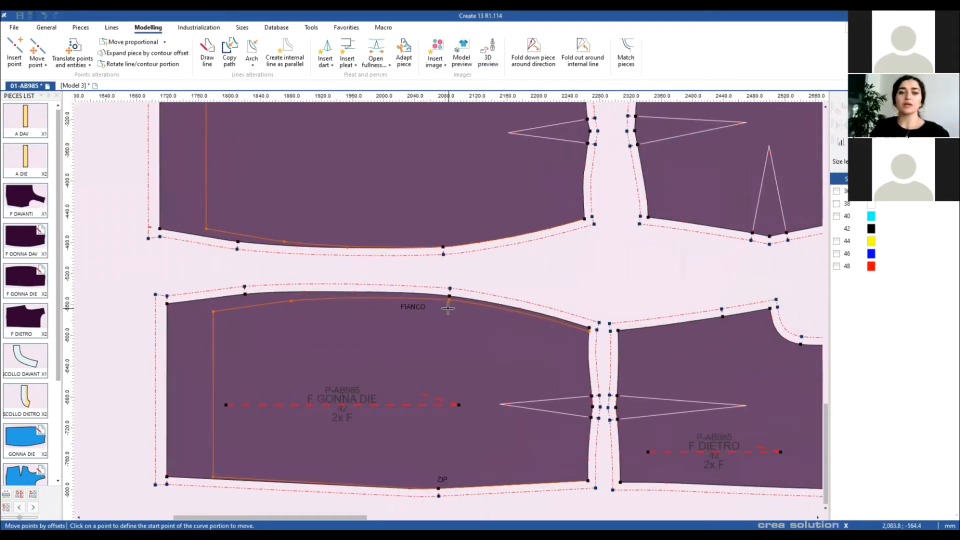
# Step: Return to the Pointer and slide the overlapping blue pieces slightly apart
pyautogui.scroll(1, 444, 303)
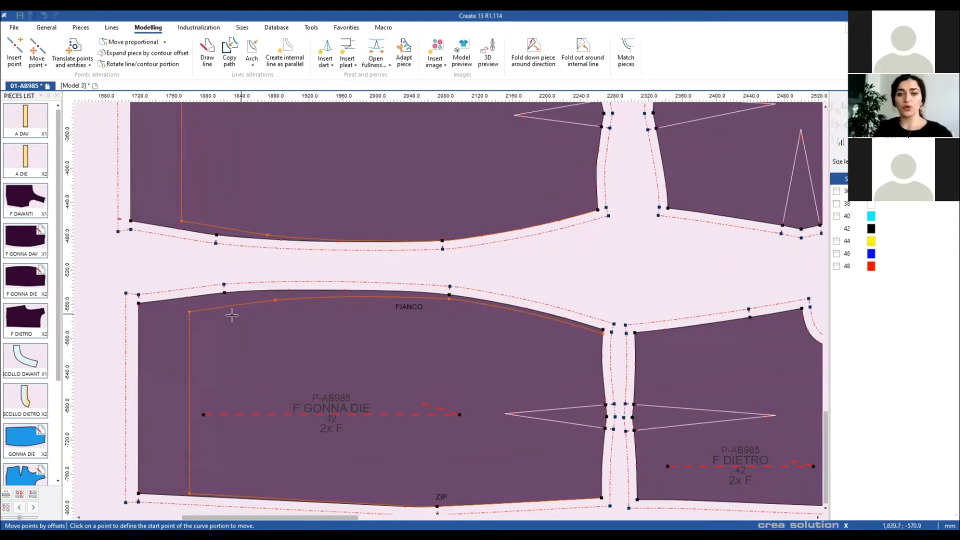
pyautogui.rightClick(585, 279)
pyautogui.click(588, 282)
pyautogui.scroll(-1, 586, 280)
pyautogui.scroll(-1, 453, 312)
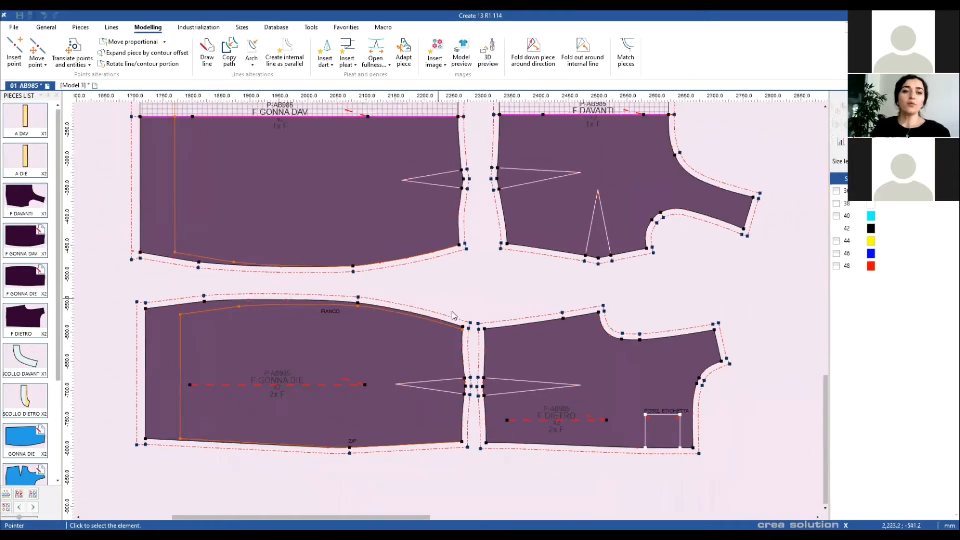
pyautogui.scroll(-1, 544, 411)
pyautogui.scroll(2, 515, 270)
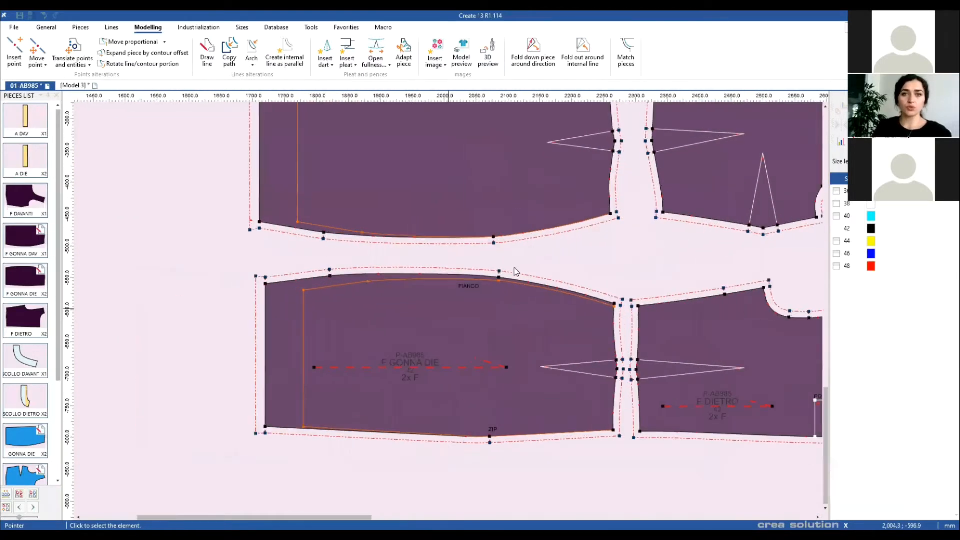
pyautogui.scroll(-2, 504, 262)
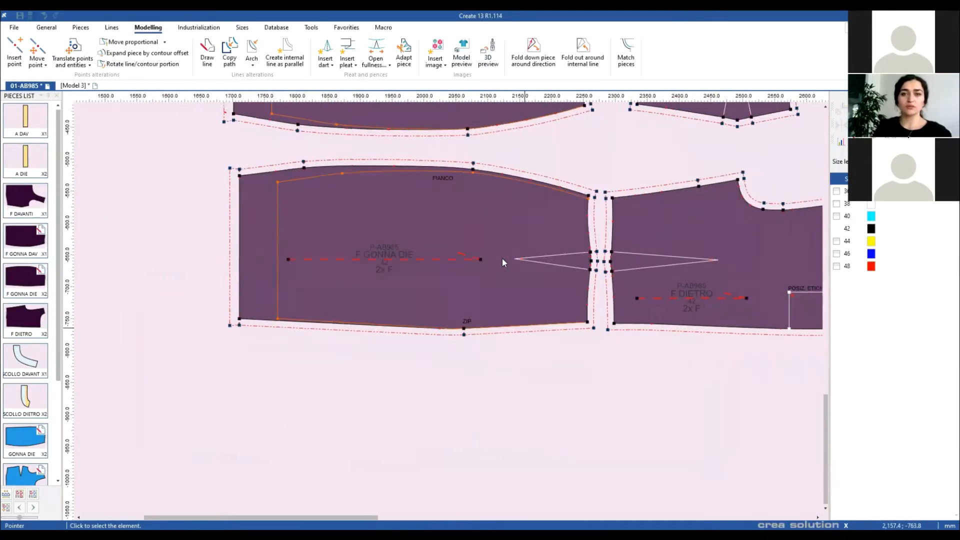
pyautogui.scroll(-3, 557, 160)
pyautogui.moveTo(461, 166); pyautogui.dragTo(549, 344)
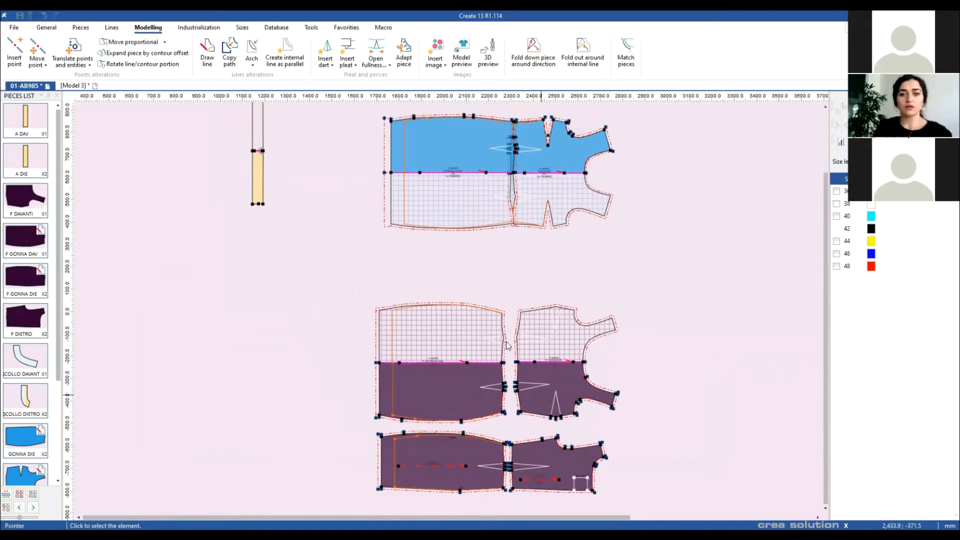
pyautogui.moveTo(542, 152); pyautogui.dragTo(570, 152)
pyautogui.moveTo(470, 165); pyautogui.dragTo(461, 165)
# Step: Pan and zoom in on the blue DIETRO back piece
pyautogui.scroll(5, 440, 301)
pyautogui.moveTo(512, 383); pyautogui.dragTo(321, 289)
pyautogui.scroll(4, 440, 302)
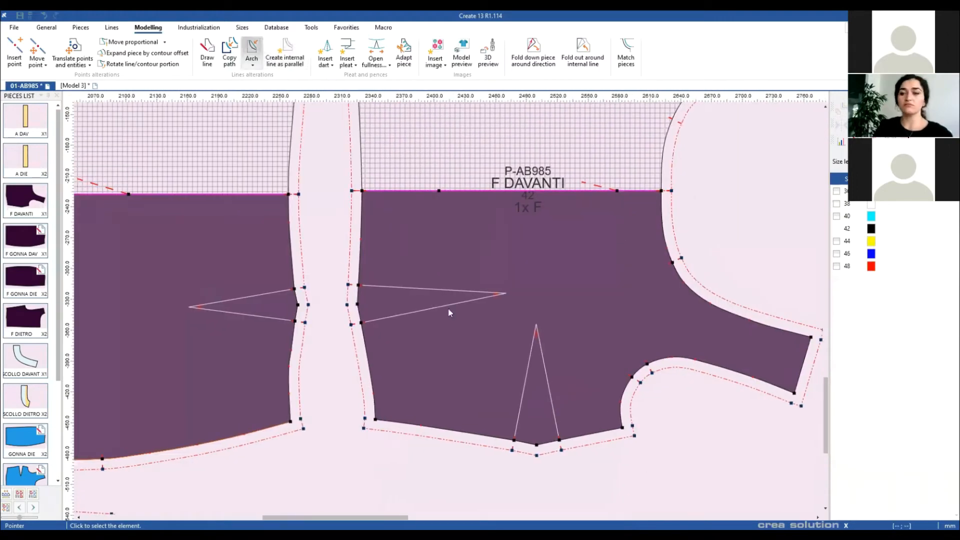
pyautogui.scroll(-8, 515, 230)
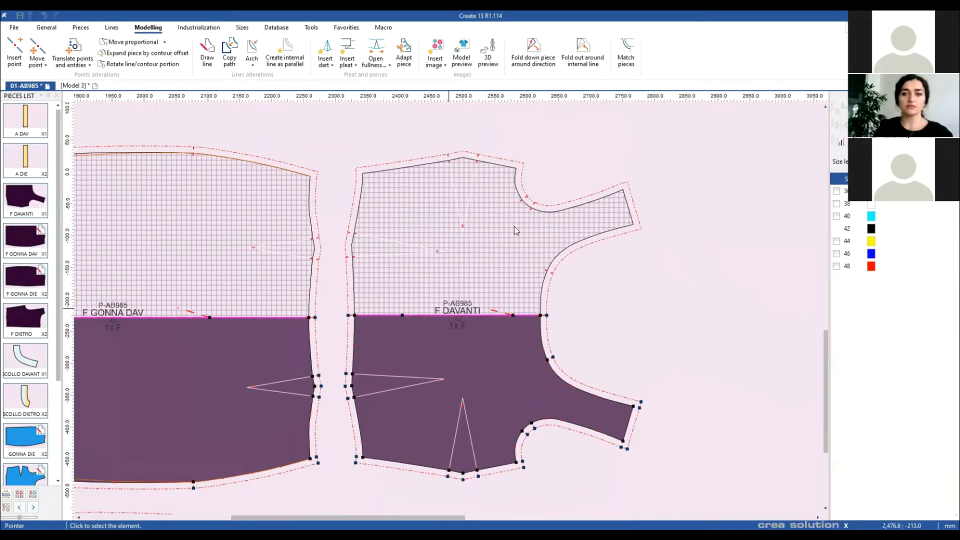
pyautogui.moveTo(500, 188); pyautogui.dragTo(521, 363)
pyautogui.scroll(5, 523, 367)
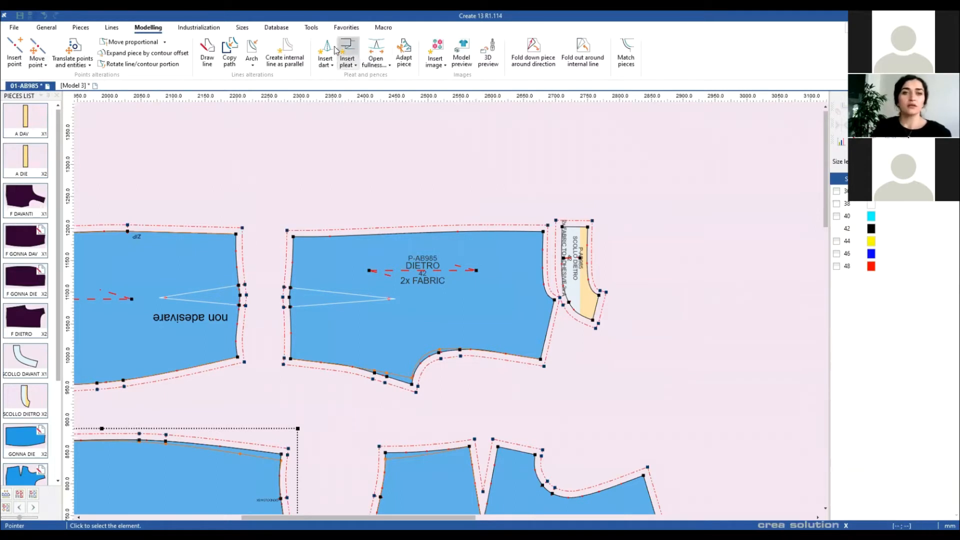
# Step: Choose Open dart with fixed points and place the dart on DIETRO's side contour at 100
pyautogui.click(332, 65)
pyautogui.click(370, 109)
pyautogui.click(549, 326)
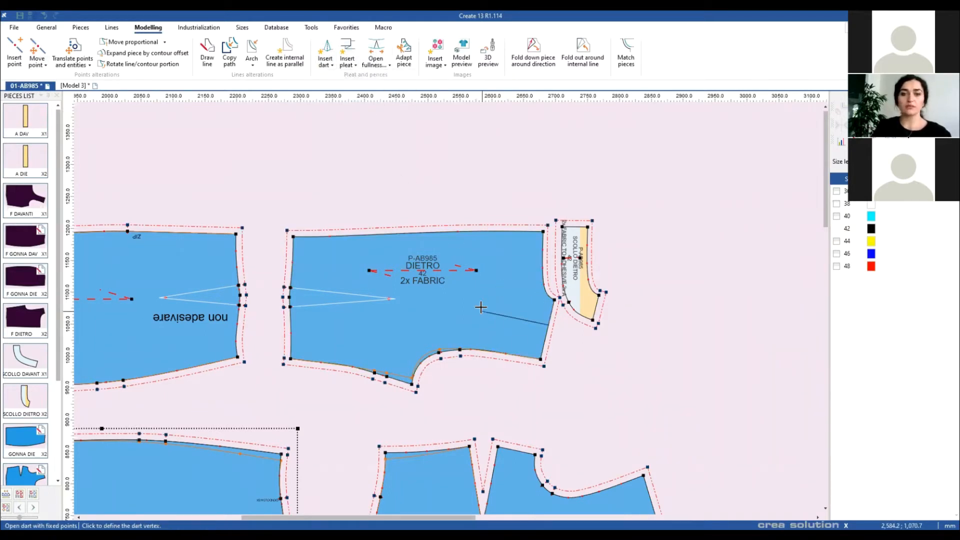
pyautogui.click(476, 308)
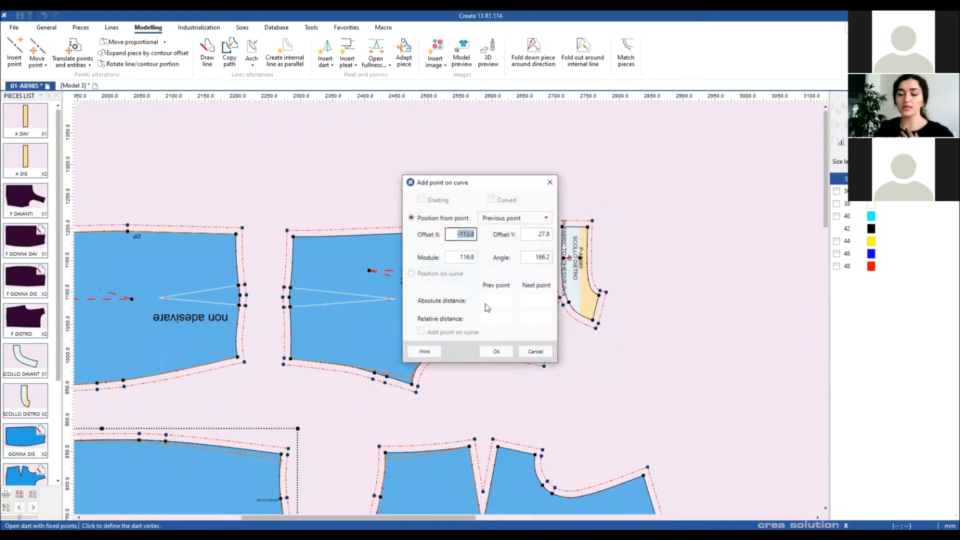
pyautogui.doubleClick(460, 257)
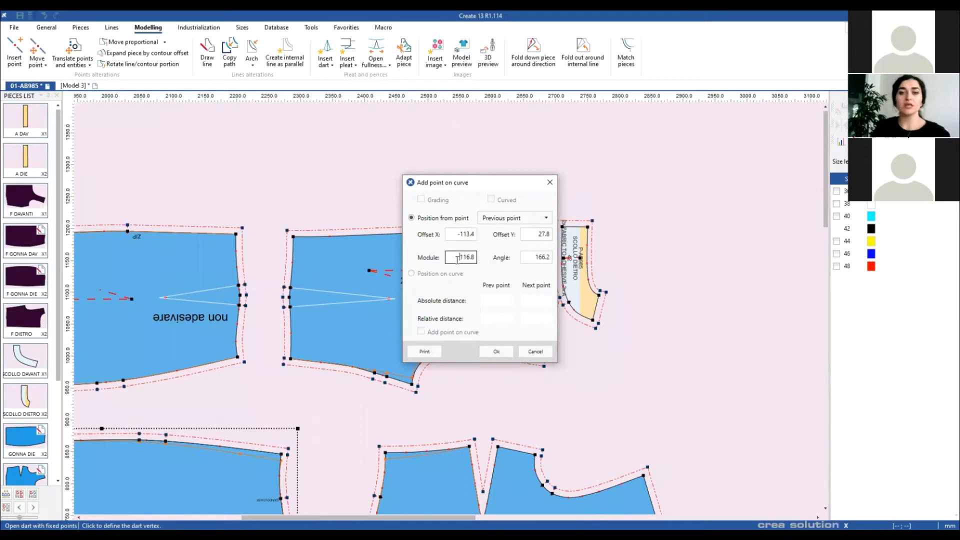
pyautogui.write('100')
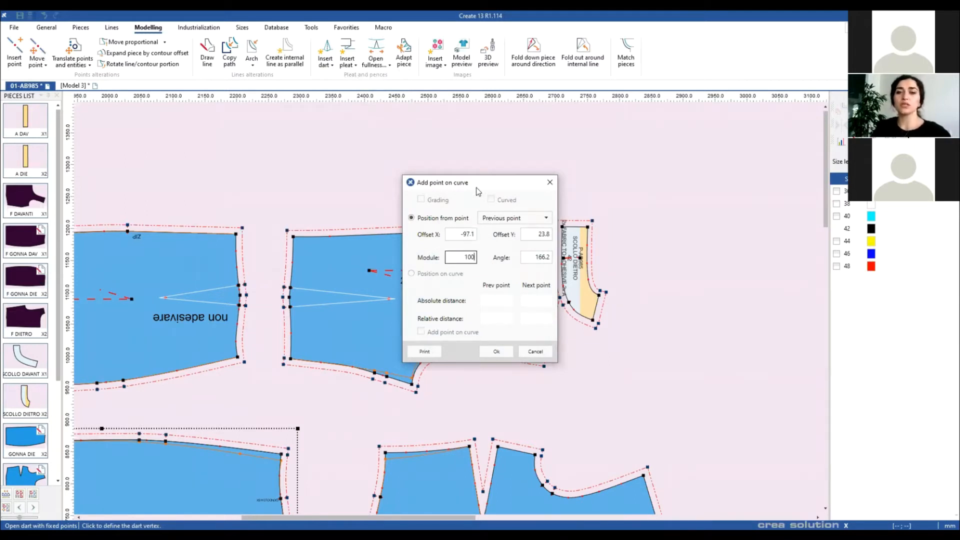
pyautogui.moveTo(488, 187); pyautogui.dragTo(677, 199)
pyautogui.click(691, 364)
# Step: Set the two fixed points and open the dart 15 wide
pyautogui.click(293, 235)
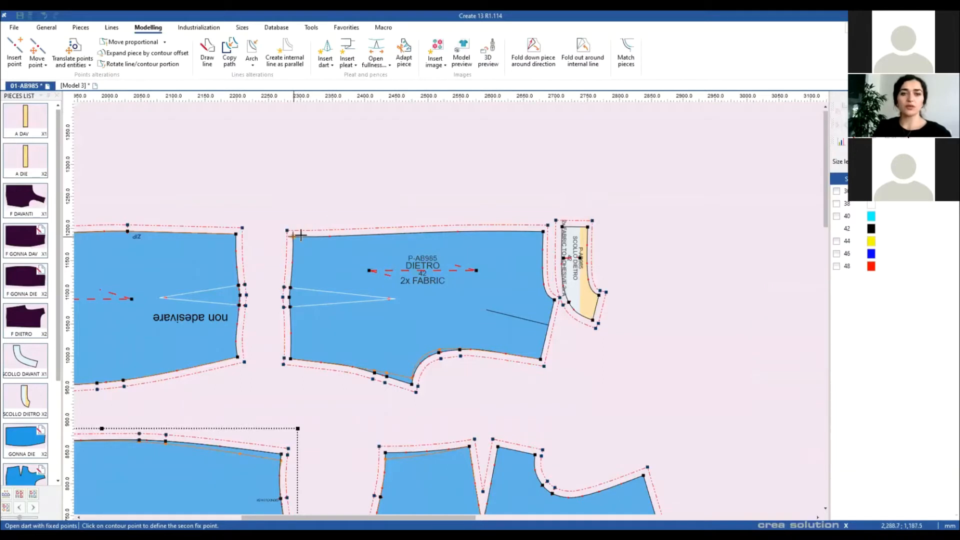
pyautogui.click(412, 384)
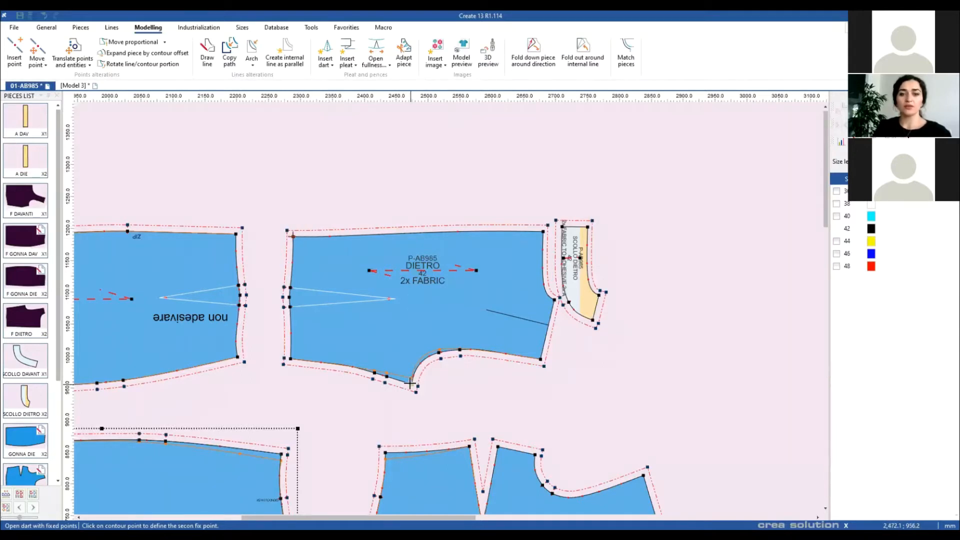
pyautogui.click(432, 342)
pyautogui.write('10')
pyautogui.write('15')
pyautogui.moveTo(494, 245); pyautogui.dragTo(428, 137)
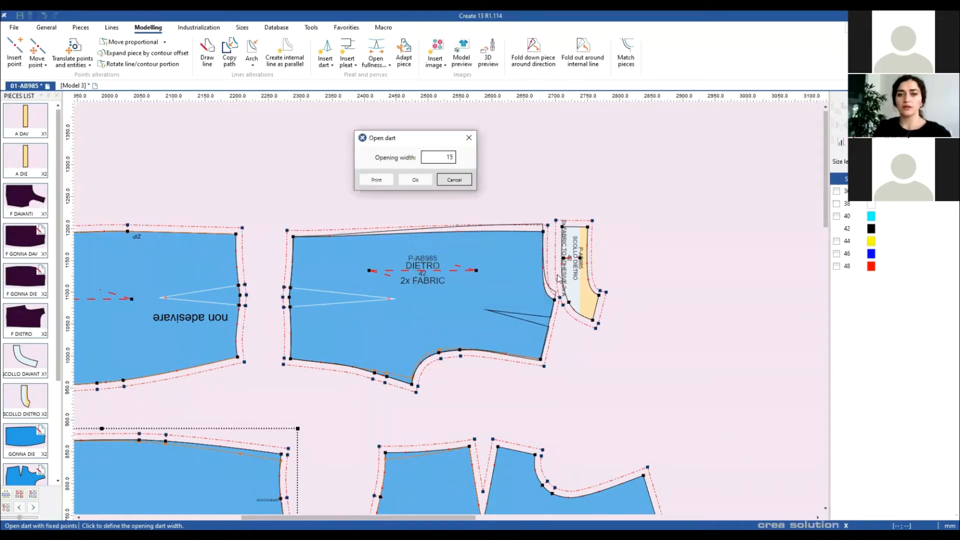
pyautogui.click(415, 180)
pyautogui.scroll(5, 447, 308)
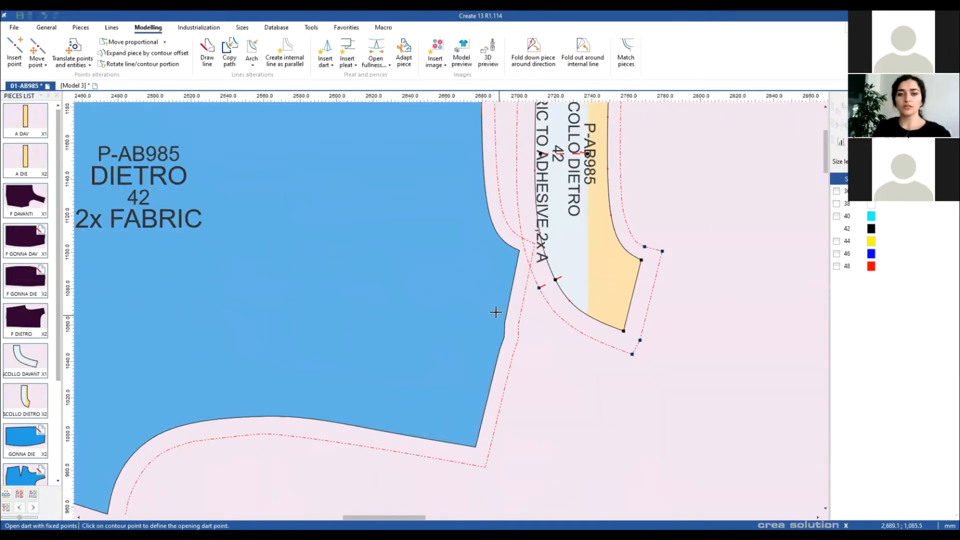
pyautogui.scroll(-1, 518, 338)
# Step: Give the new DIETRO dart a drill hole at distance 10
pyautogui.rightClick(442, 333)
pyautogui.click(455, 341)
pyautogui.click(393, 289)
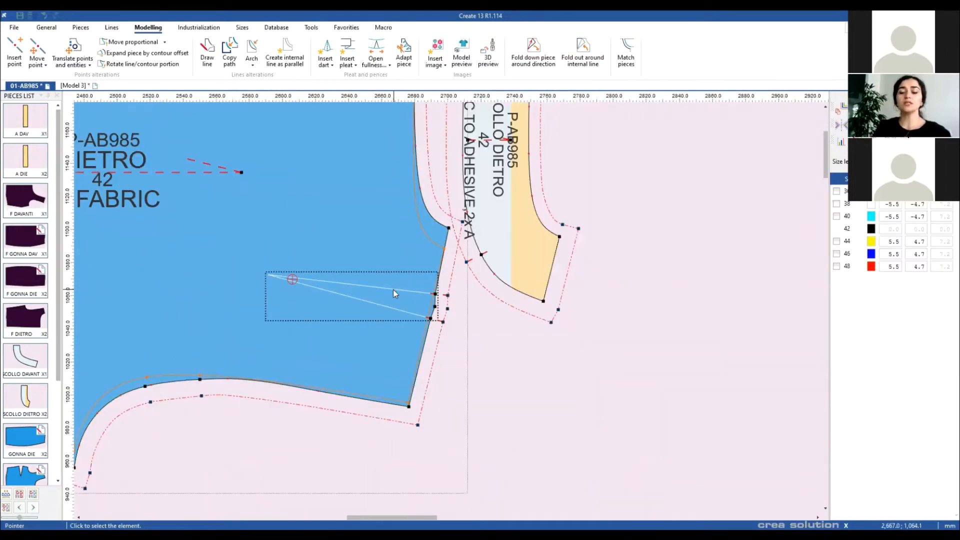
pyautogui.doubleClick(394, 290)
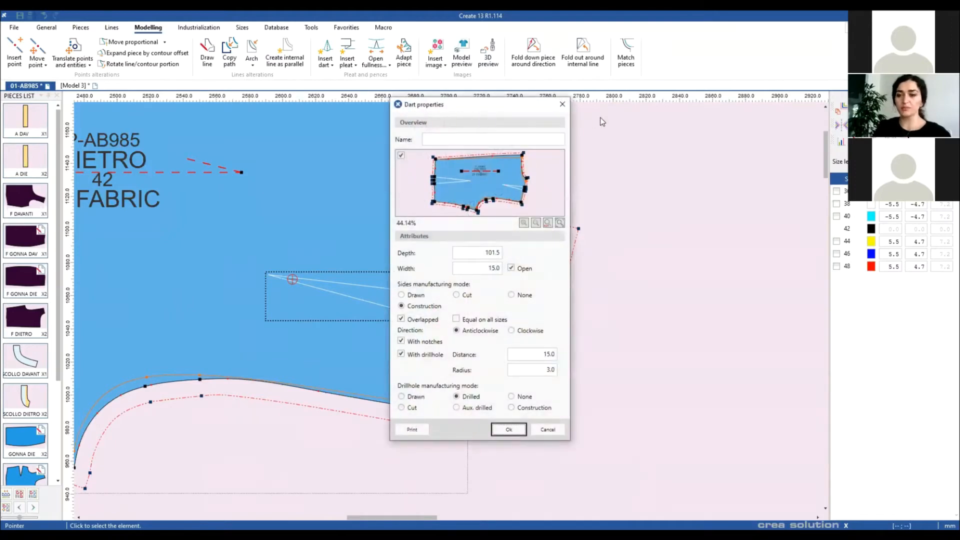
pyautogui.moveTo(504, 112); pyautogui.dragTo(613, 104)
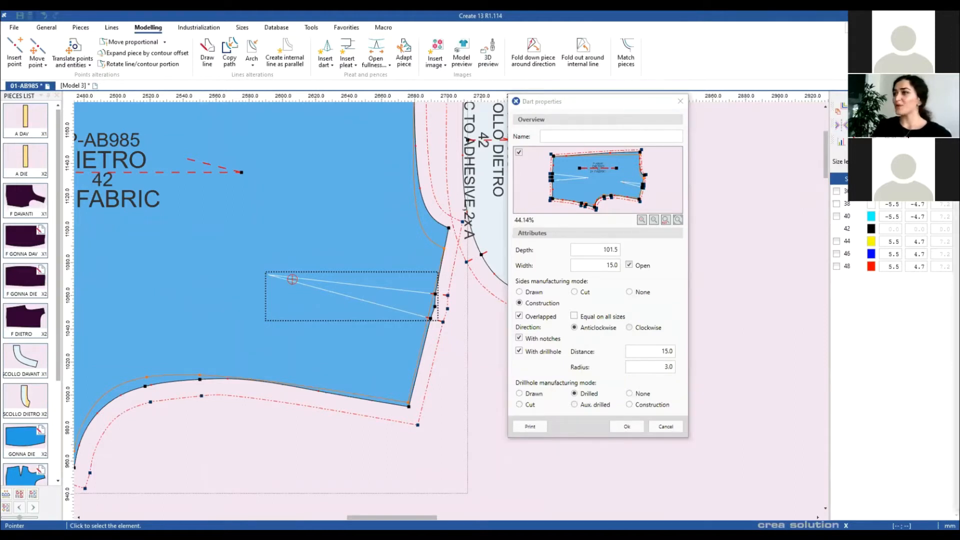
pyautogui.click(897, 282)
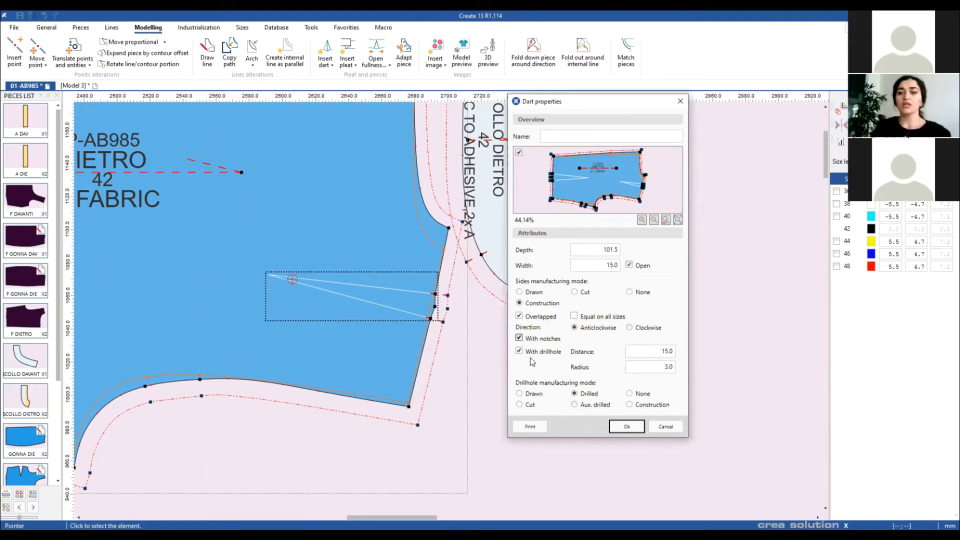
pyautogui.press('Tab')
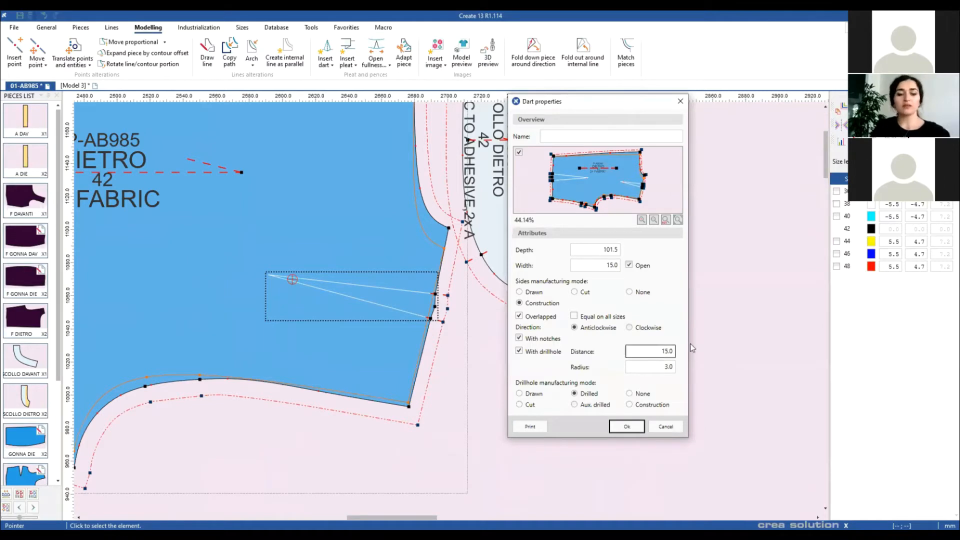
pyautogui.write('10')
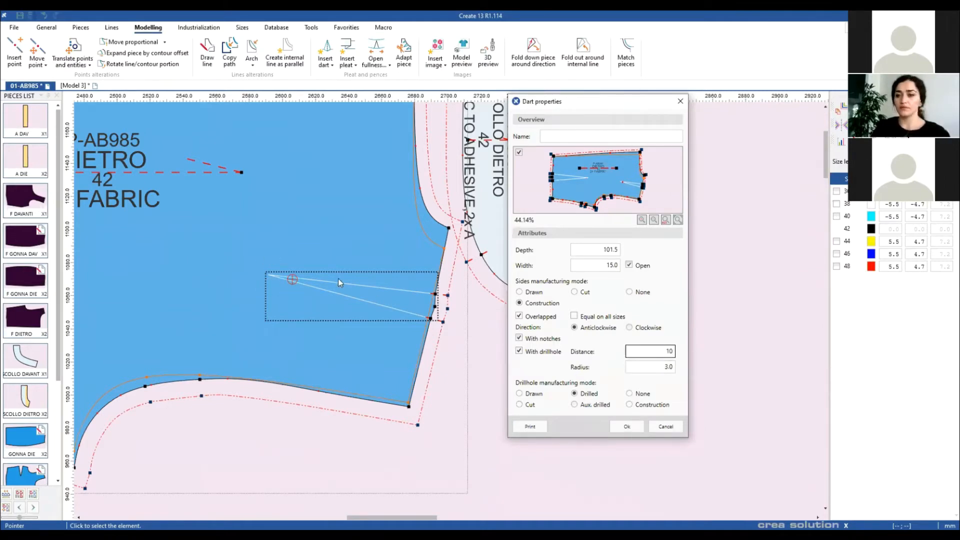
pyautogui.click(622, 430)
# Step: Drag SCOLLO DIETRO rightward so it no longer overlaps the DIETRO back piece
pyautogui.scroll(-2, 440, 318)
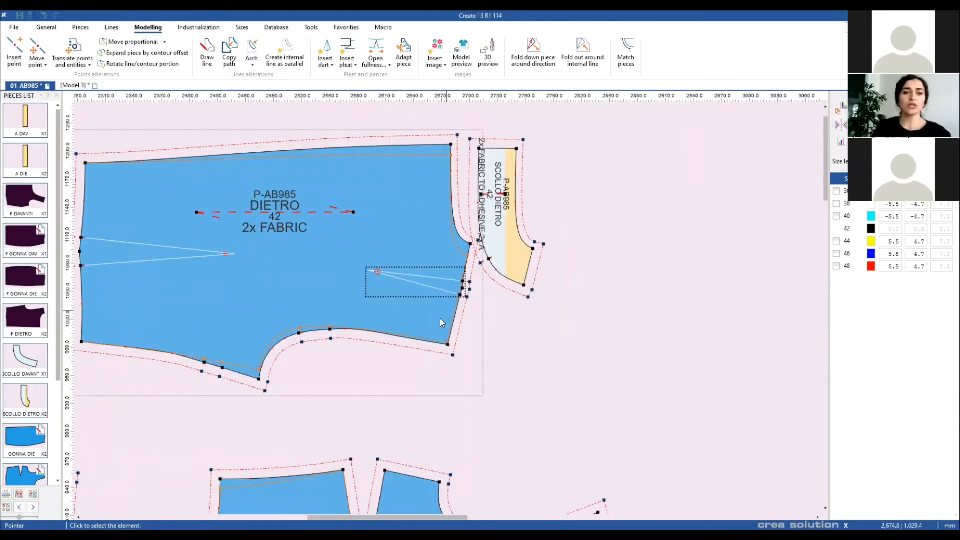
pyautogui.scroll(1, 440, 319)
pyautogui.moveTo(382, 299); pyautogui.dragTo(564, 344)
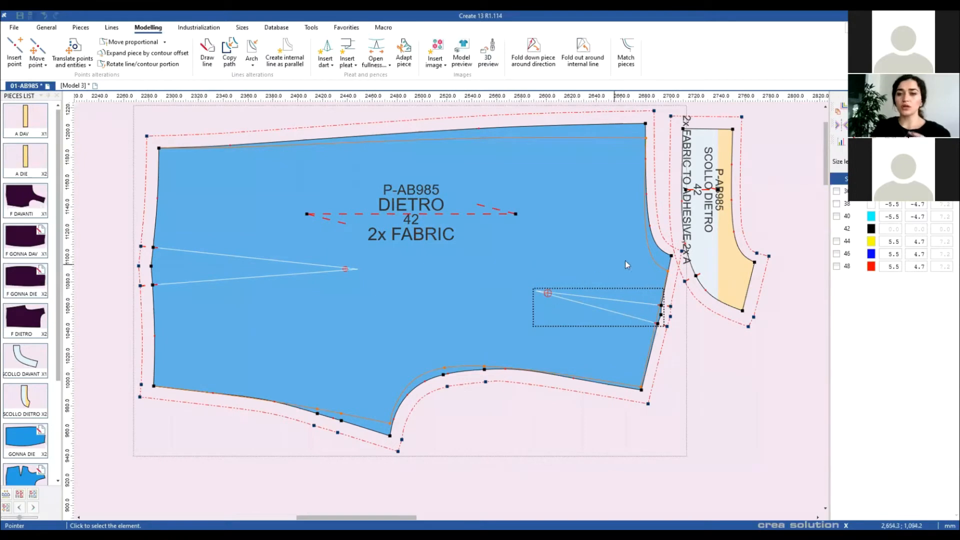
pyautogui.moveTo(701, 235); pyautogui.dragTo(778, 217)
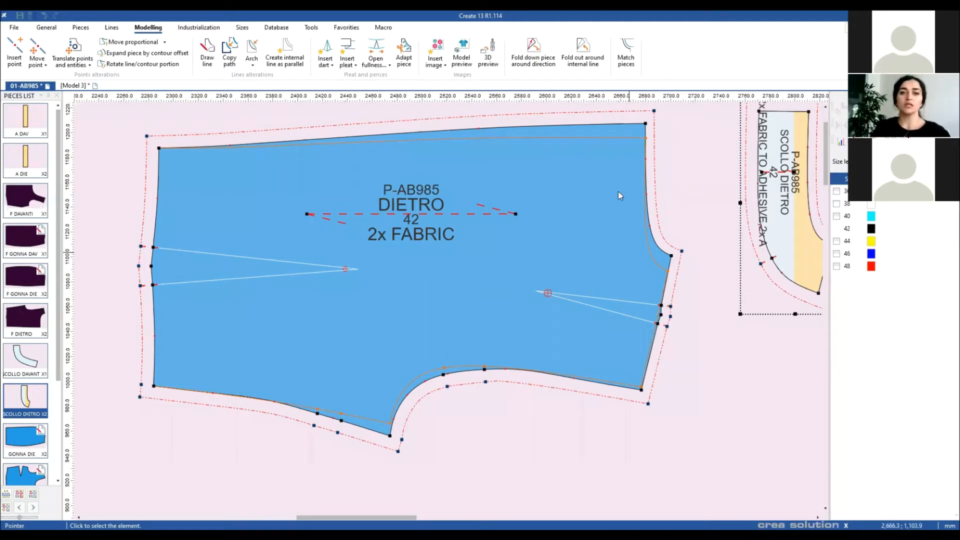
# Step: Open a new dart on DIETRO's top edge by closing the side dart
pyautogui.click(325, 62)
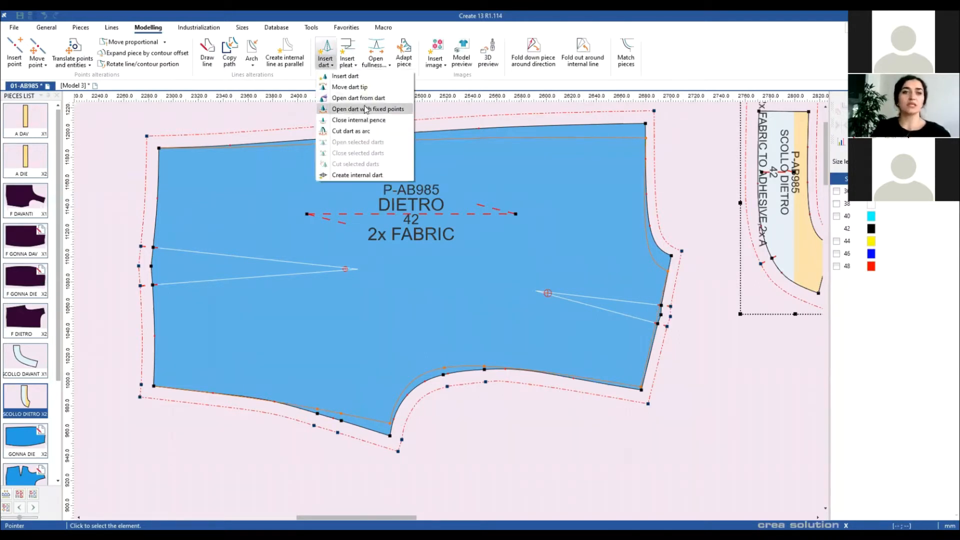
pyautogui.click(367, 98)
pyautogui.click(538, 292)
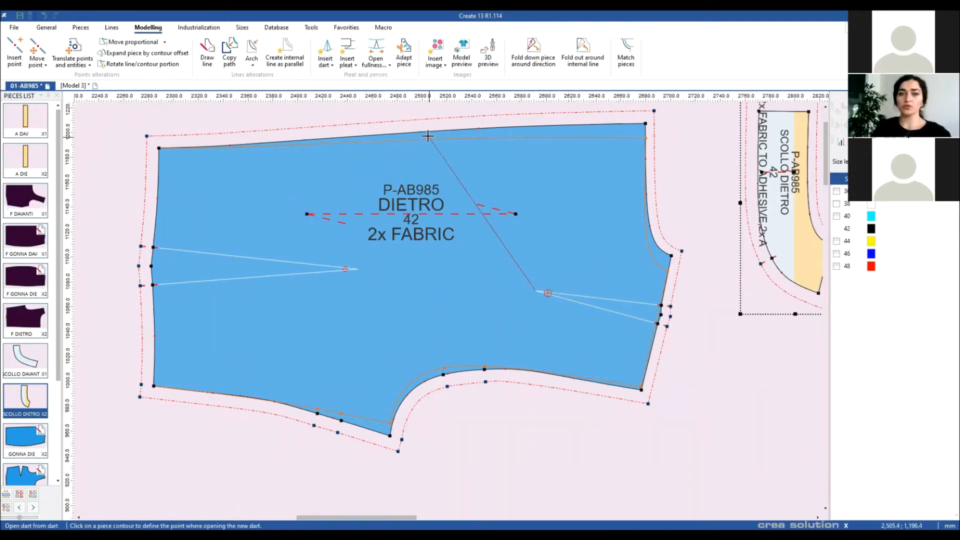
pyautogui.click(657, 324)
pyautogui.scroll(2, 685, 317)
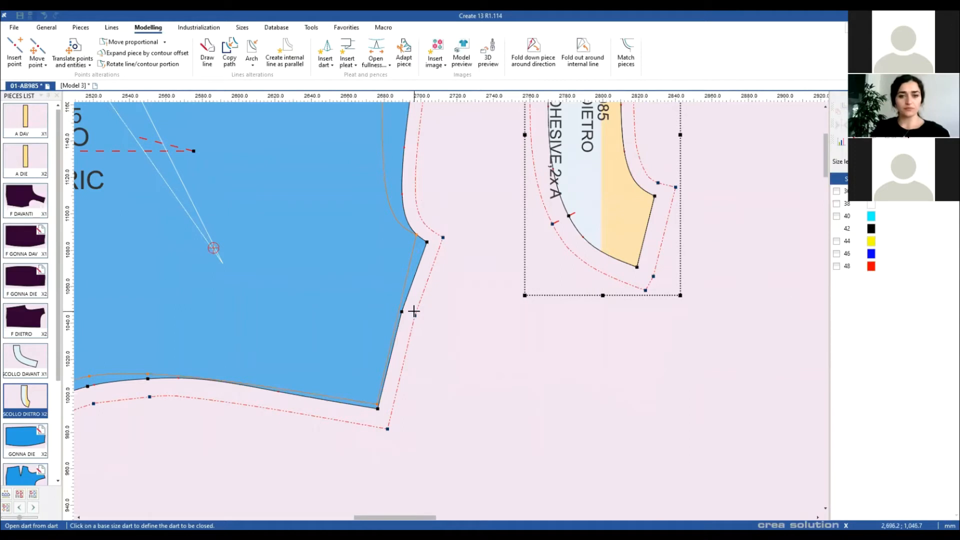
# Step: Add a notch on the side seam and replace its lower edge with an inward arc
pyautogui.press('n')
pyautogui.click(401, 313)
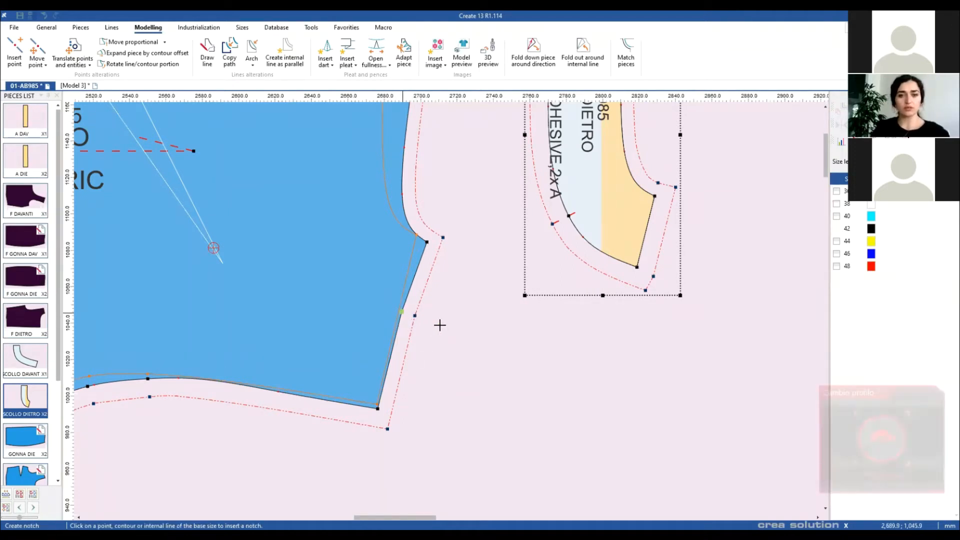
pyautogui.click(427, 242)
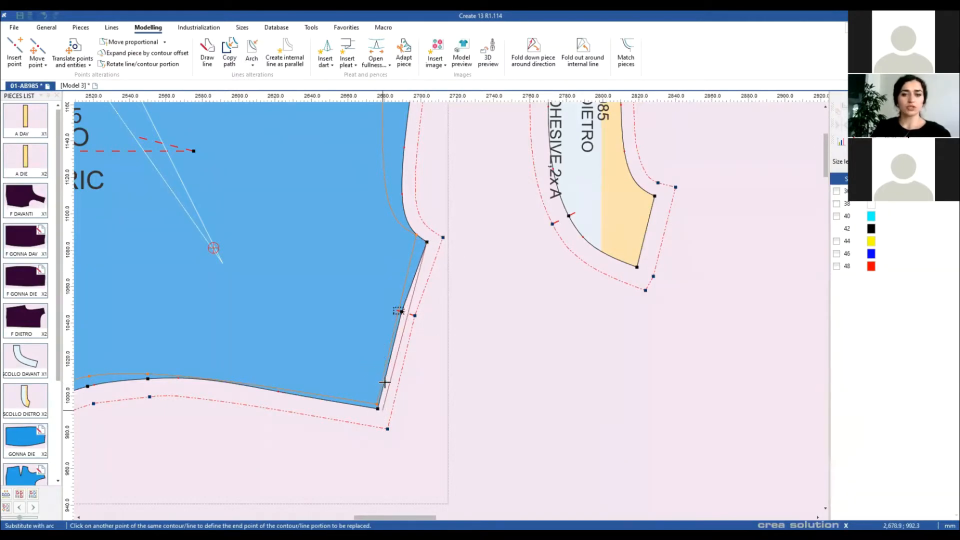
pyautogui.click(380, 385)
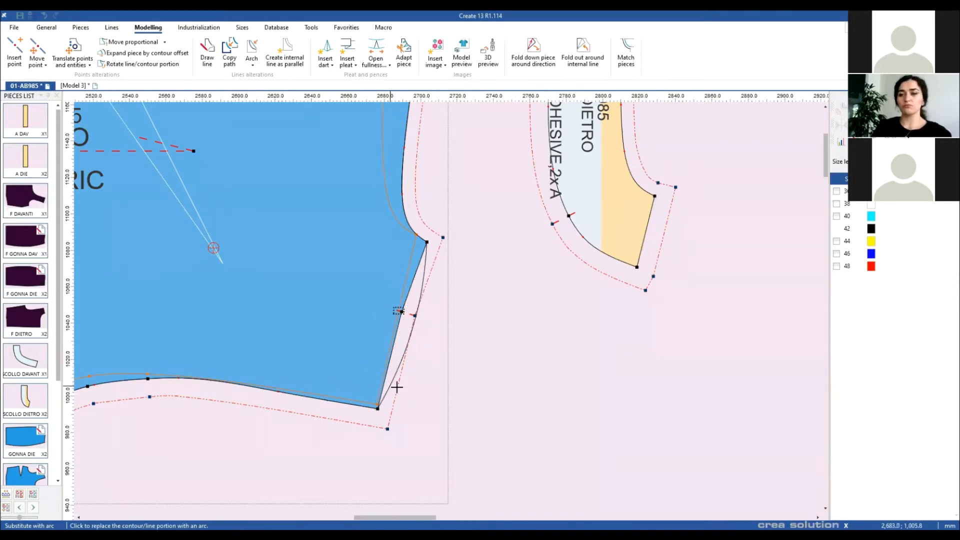
pyautogui.click(448, 307)
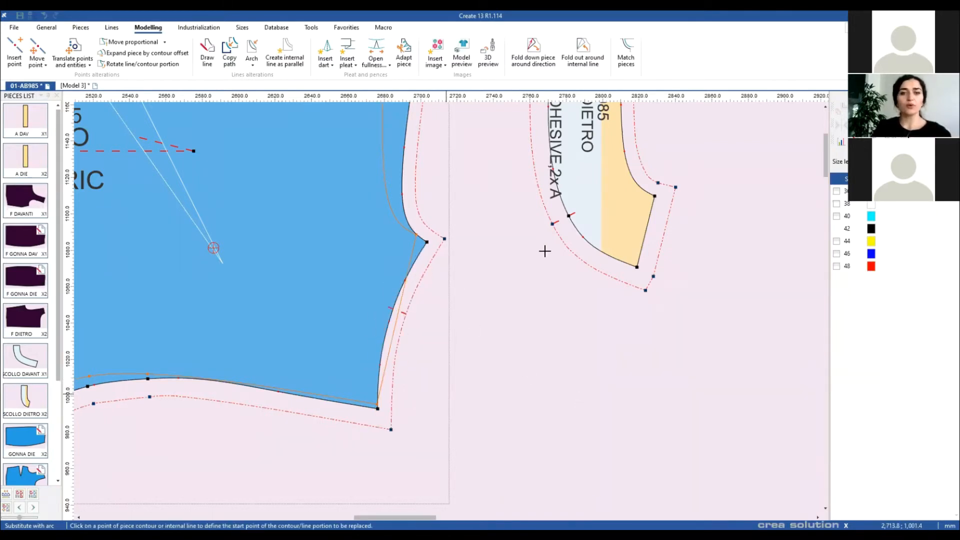
pyautogui.scroll(-3, 544, 251)
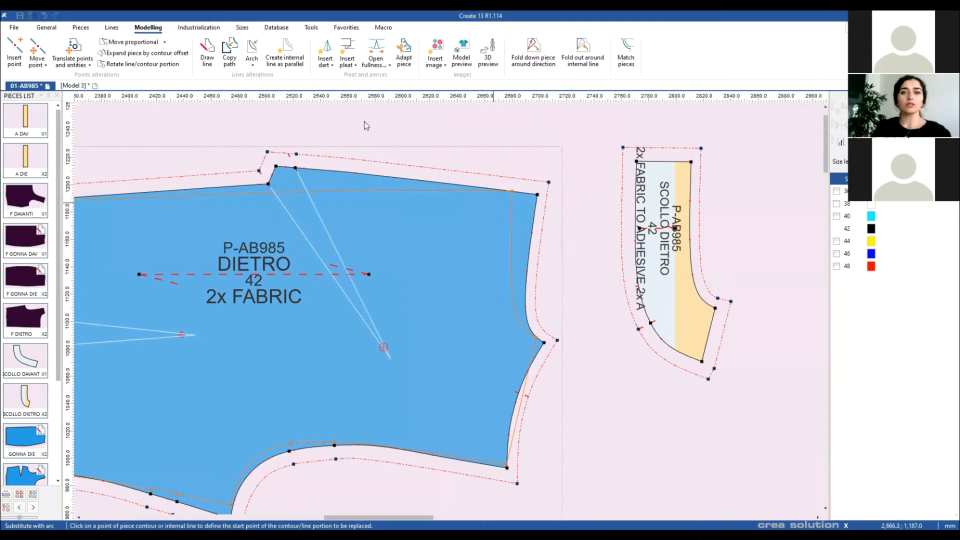
# Step: Transfer the top-edge dart to a new point on DIETRO's side seam
pyautogui.click(325, 59)
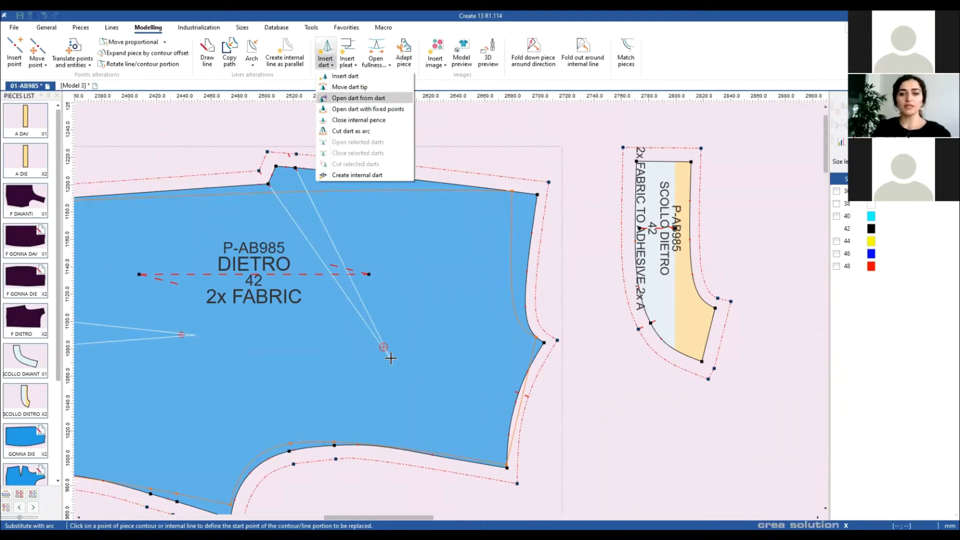
pyautogui.click(358, 98)
pyautogui.click(310, 212)
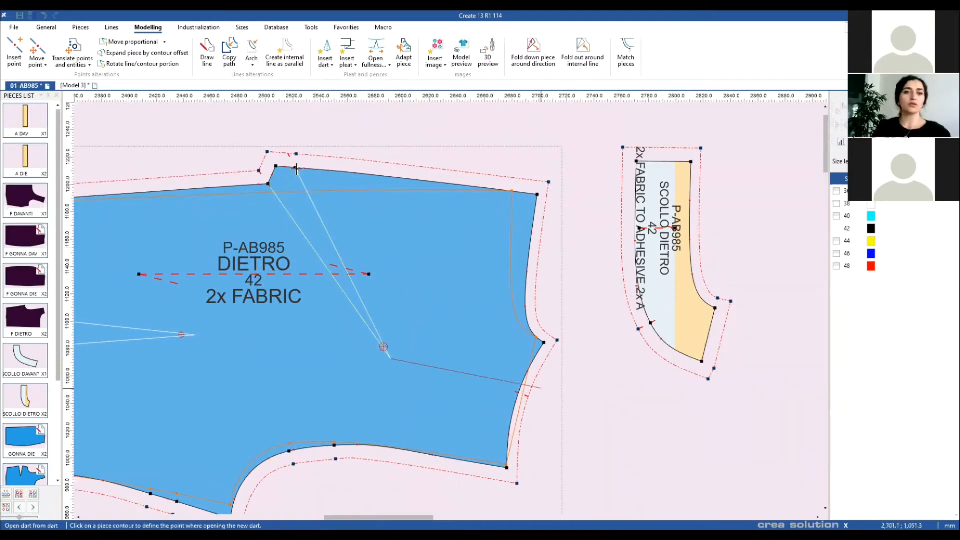
pyautogui.click(295, 167)
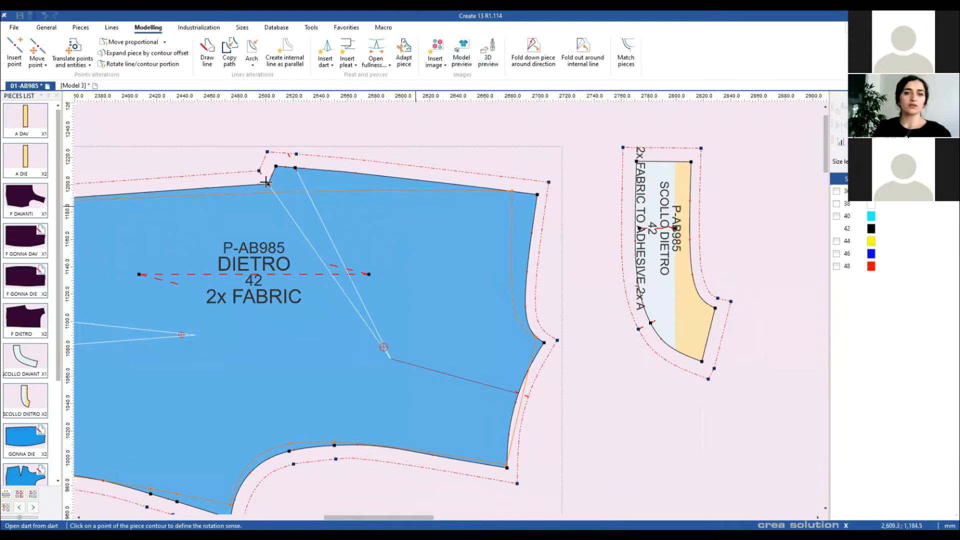
pyautogui.click(455, 312)
pyautogui.scroll(2, 456, 314)
pyautogui.scroll(1, 456, 314)
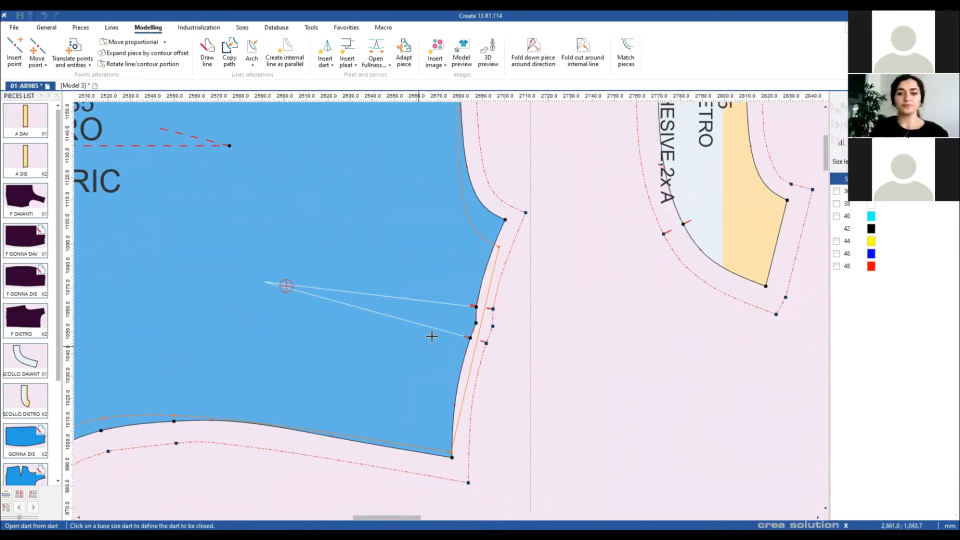
# Step: Check the relocated side dart's properties (96.5 deep, 14.3 wide) without changing them
pyautogui.rightClick(528, 310)
pyautogui.click(532, 318)
pyautogui.click(413, 298)
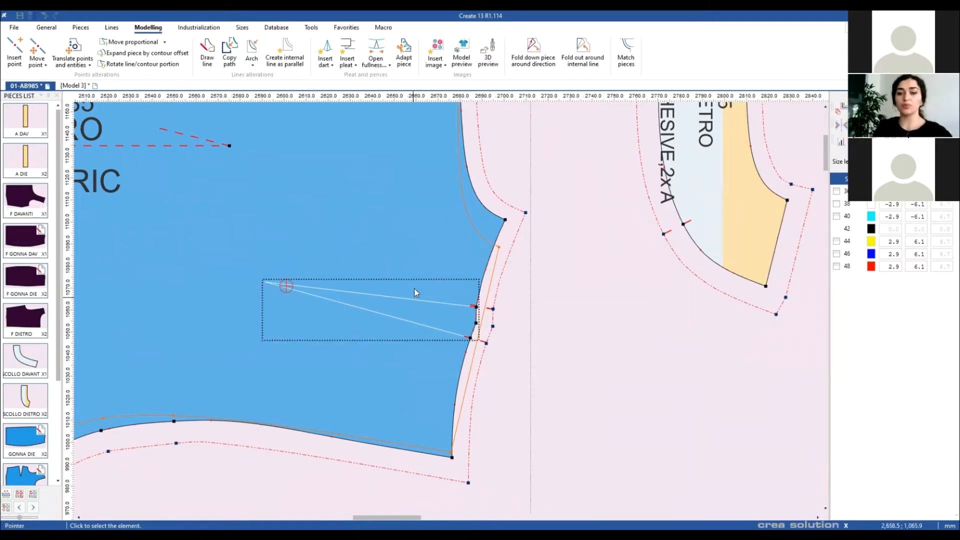
pyautogui.doubleClick(413, 298)
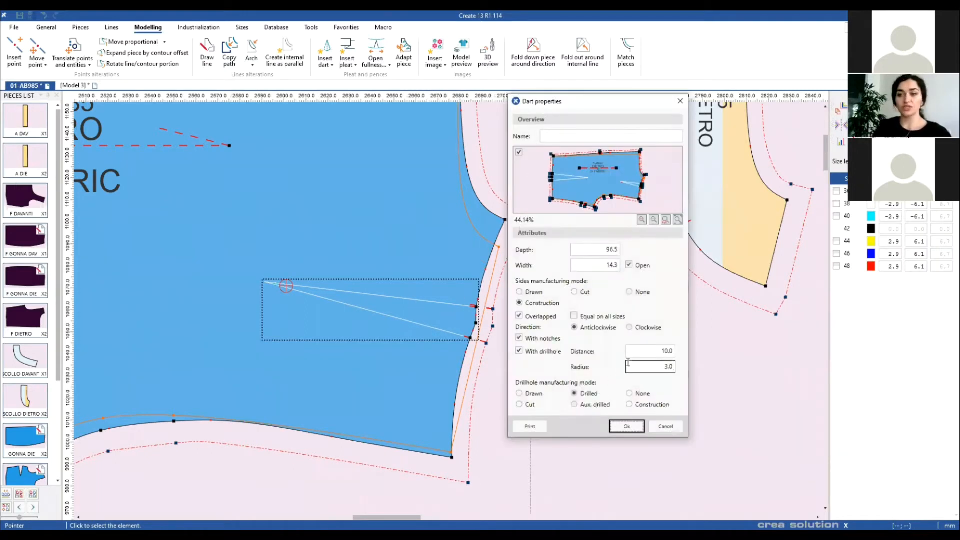
pyautogui.click(665, 427)
pyautogui.scroll(-3, 448, 308)
# Step: Draw an internal line parallel to the F GONNA DAV side seam, offset 42.8 inside
pyautogui.scroll(3, 448, 308)
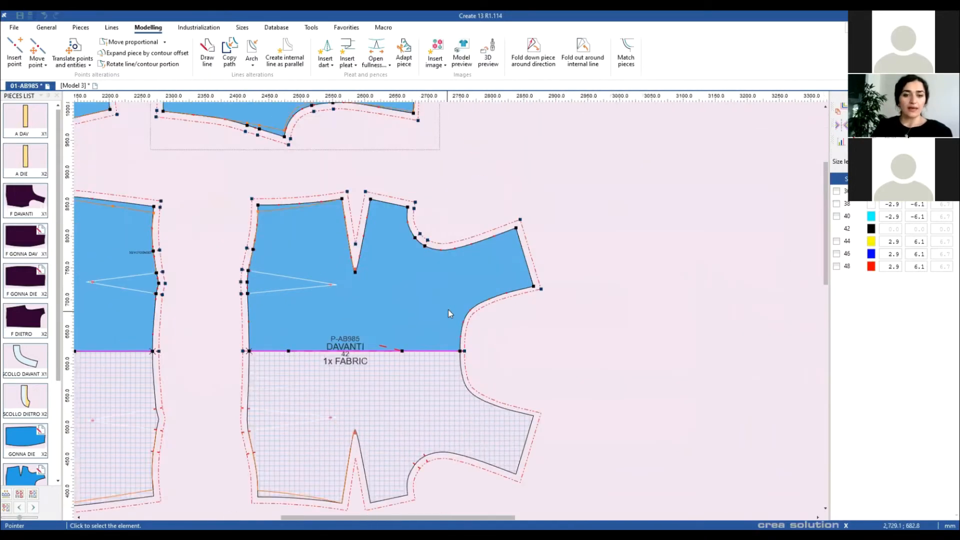
pyautogui.scroll(-5, 444, 299)
pyautogui.moveTo(443, 398); pyautogui.dragTo(503, 300)
pyautogui.moveTo(497, 428); pyautogui.dragTo(449, 310)
pyautogui.scroll(4, 449, 310)
pyautogui.moveTo(382, 303); pyautogui.dragTo(456, 324)
pyautogui.scroll(3, 456, 325)
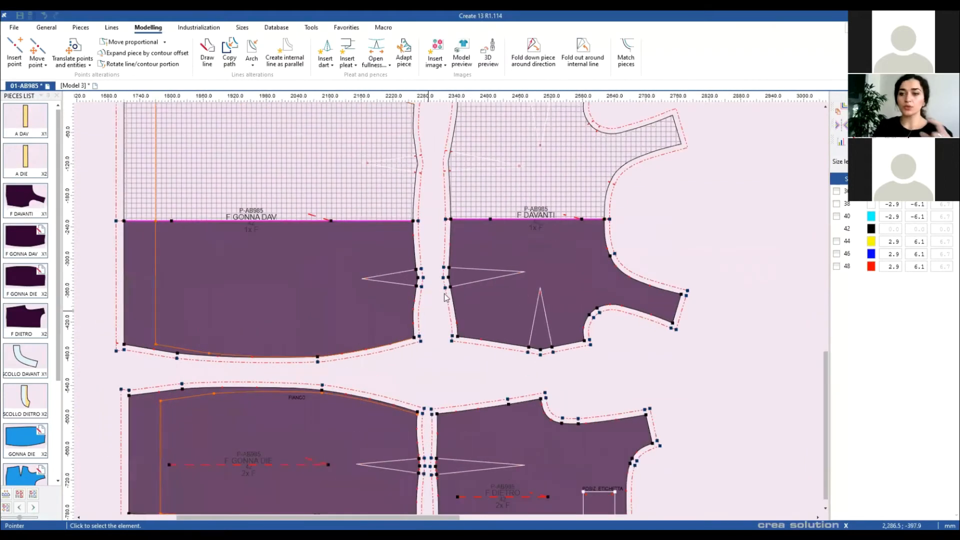
pyautogui.moveTo(422, 239); pyautogui.dragTo(452, 253)
pyautogui.click(284, 54)
pyautogui.click(442, 236)
pyautogui.click(443, 353)
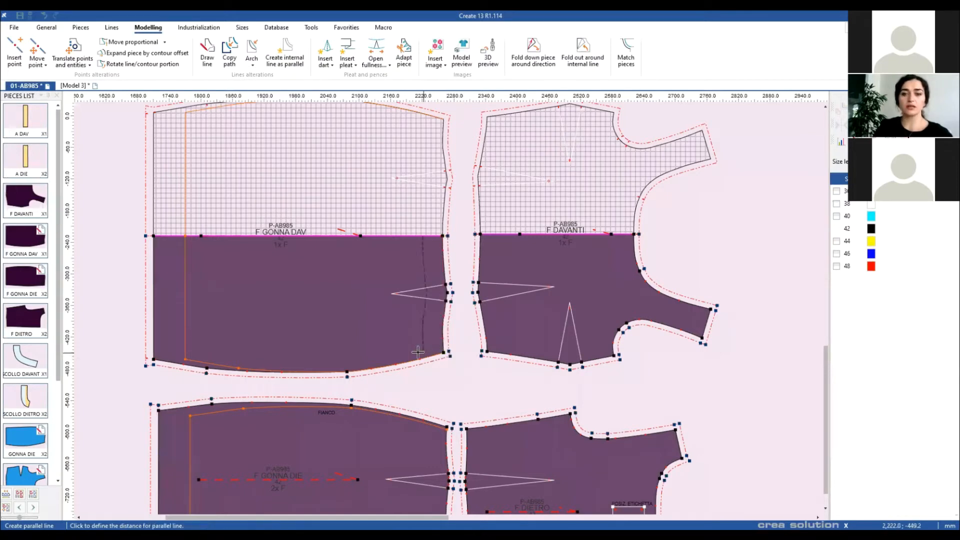
pyautogui.click(433, 346)
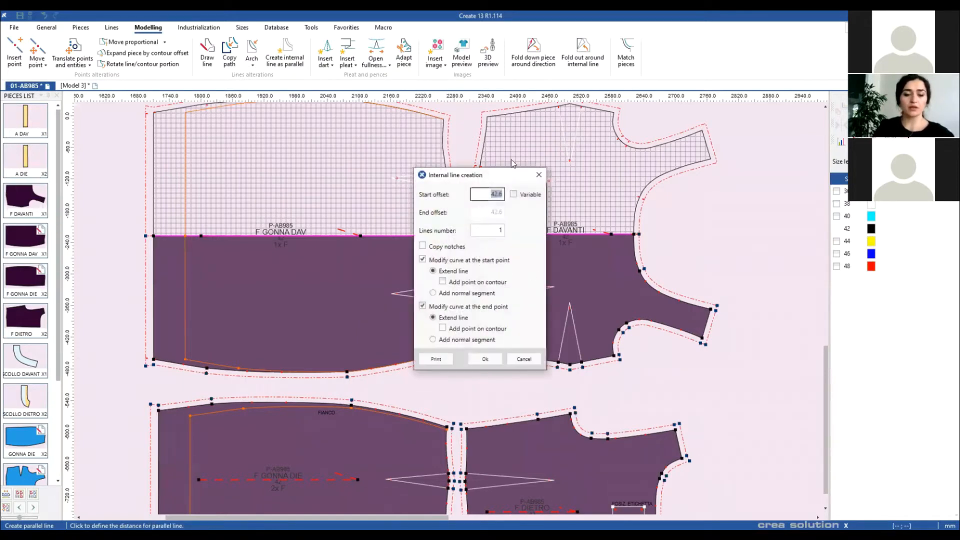
pyautogui.press('Return')
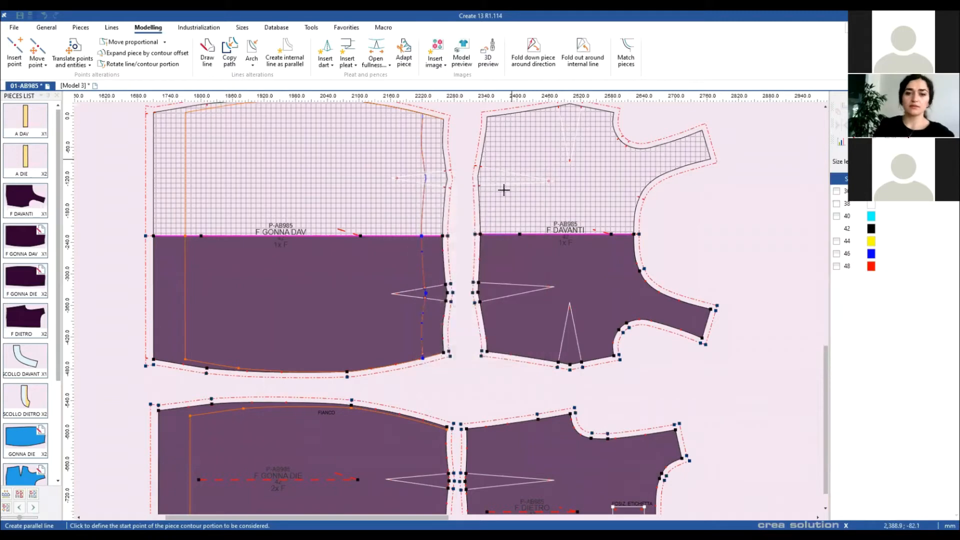
# Step: Start extracting a piece from regions, picking the upper side strip
pyautogui.rightClick(467, 368)
pyautogui.click(479, 374)
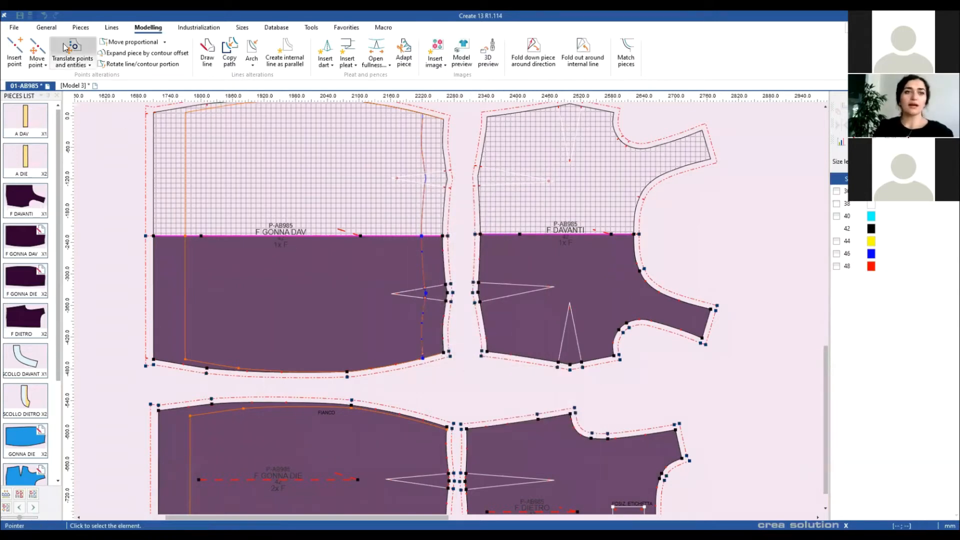
pyautogui.click(80, 28)
pyautogui.click(390, 50)
pyautogui.click(433, 281)
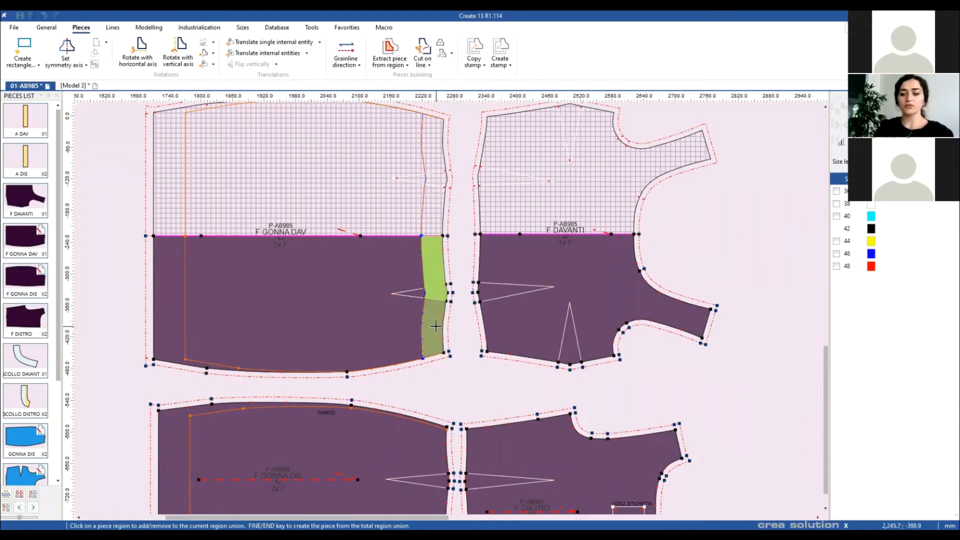
# Step: Finish extracting the strip as piece P144 and move F GONNA DAV left, away from it
pyautogui.click(429, 321)
pyautogui.press('End')
pyautogui.rightClick(469, 372)
pyautogui.click(483, 380)
pyautogui.moveTo(280, 317); pyautogui.dragTo(199, 312)
pyautogui.scroll(4, 449, 313)
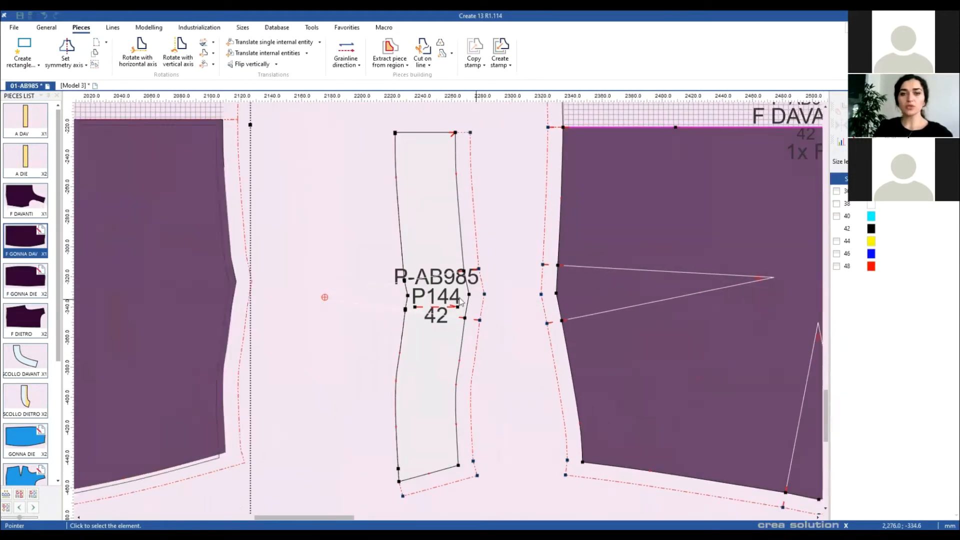
# Step: Close the P144 strip's dart so the strip bends, then delete the dart
pyautogui.click(425, 283)
pyautogui.click(425, 282)
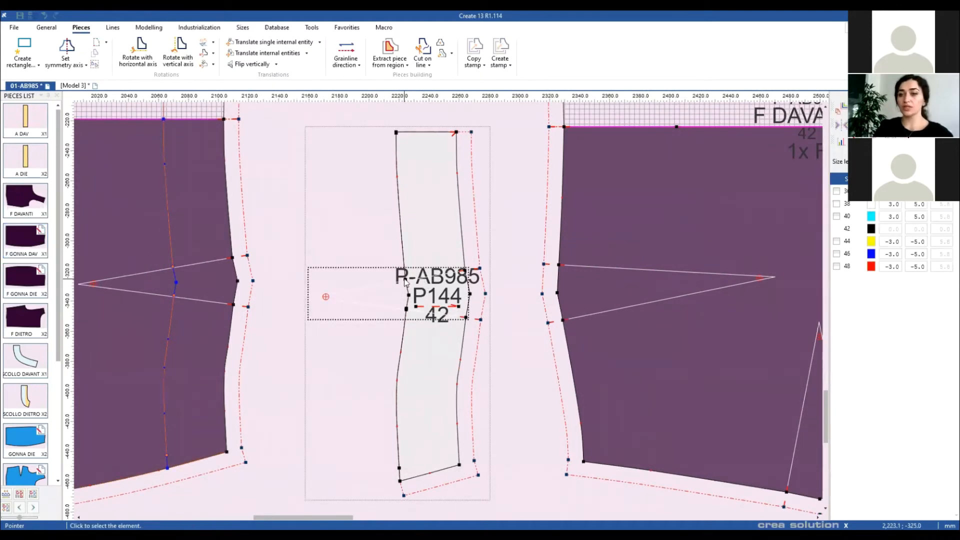
pyautogui.doubleClick(406, 282)
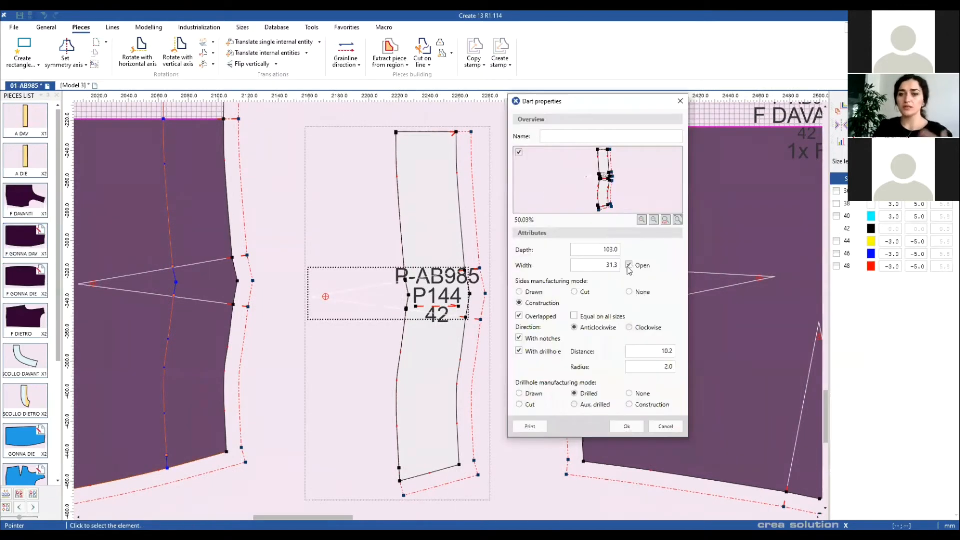
pyautogui.click(627, 425)
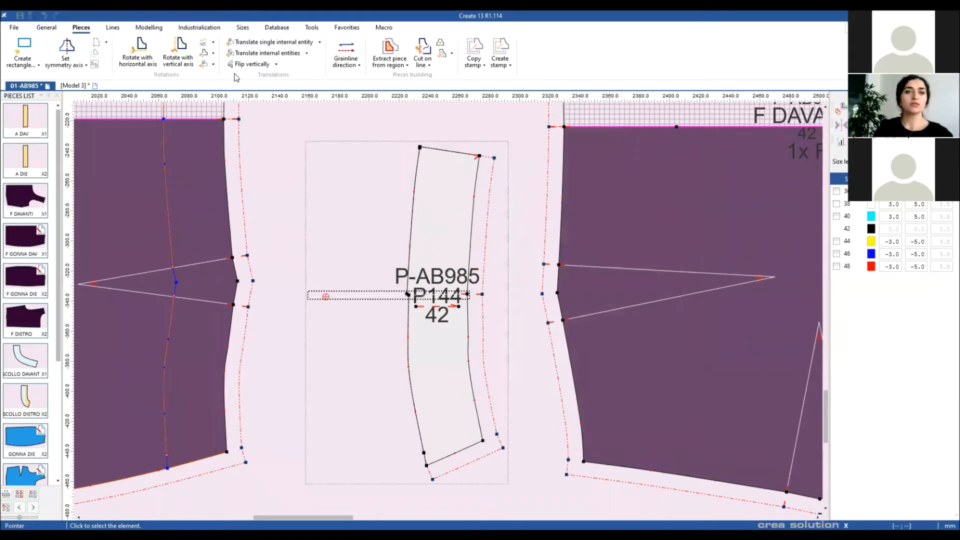
pyautogui.press('Delete')
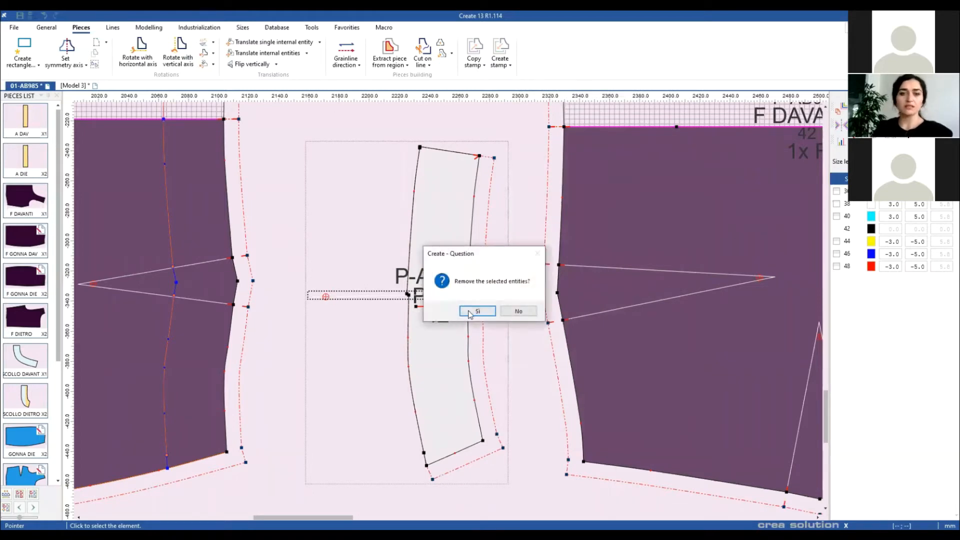
pyautogui.click(474, 312)
pyautogui.click(113, 28)
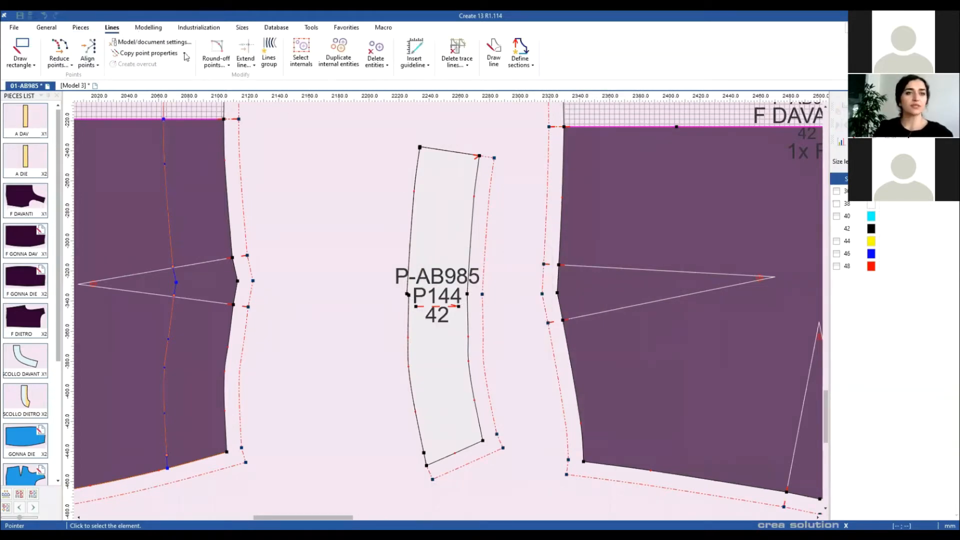
# Step: Replace both long edges of the P144 strip with smooth arcs
pyautogui.click(148, 28)
pyautogui.click(252, 52)
pyautogui.click(479, 156)
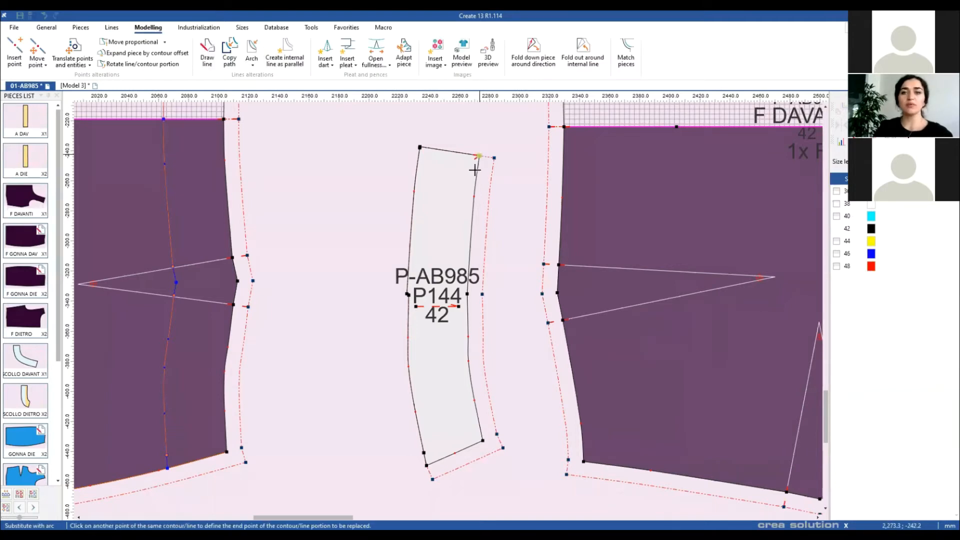
pyautogui.click(482, 438)
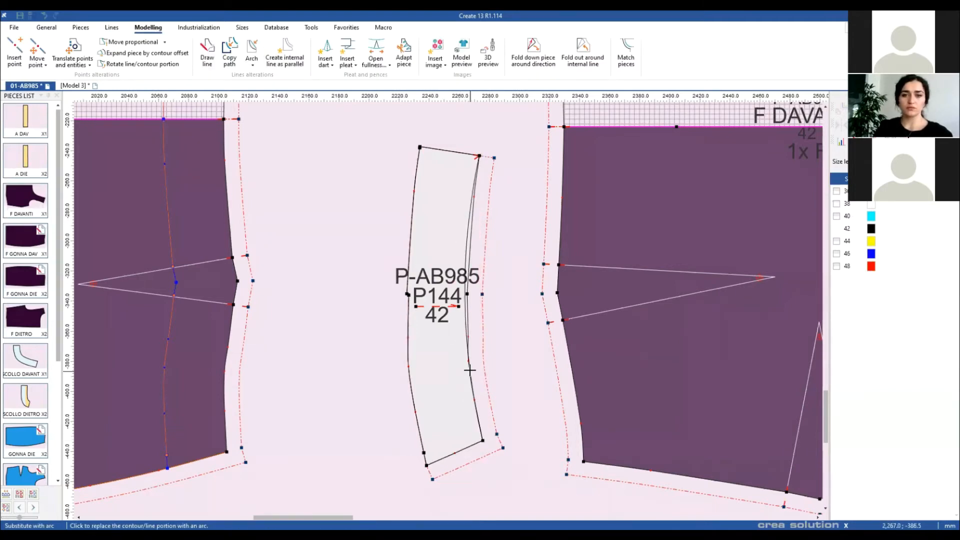
pyautogui.click(426, 465)
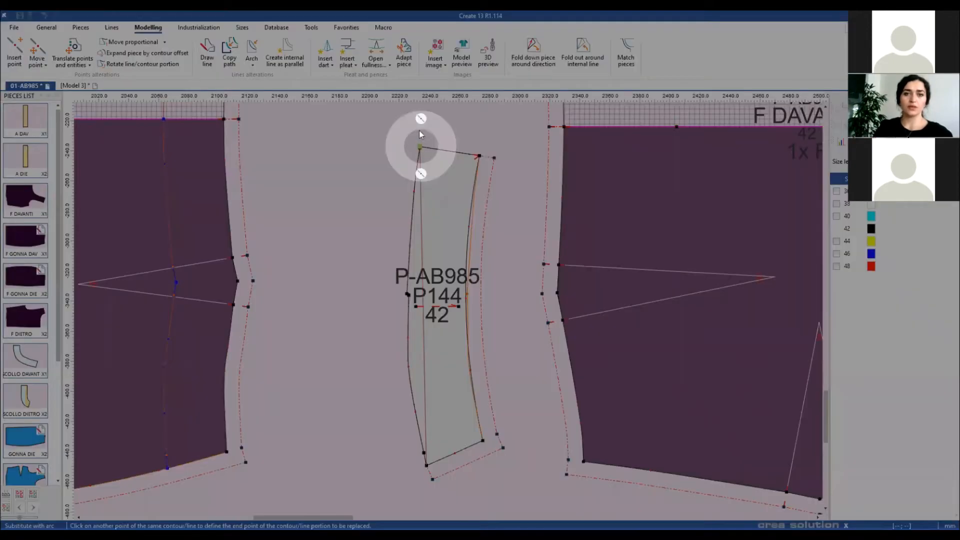
pyautogui.click(420, 146)
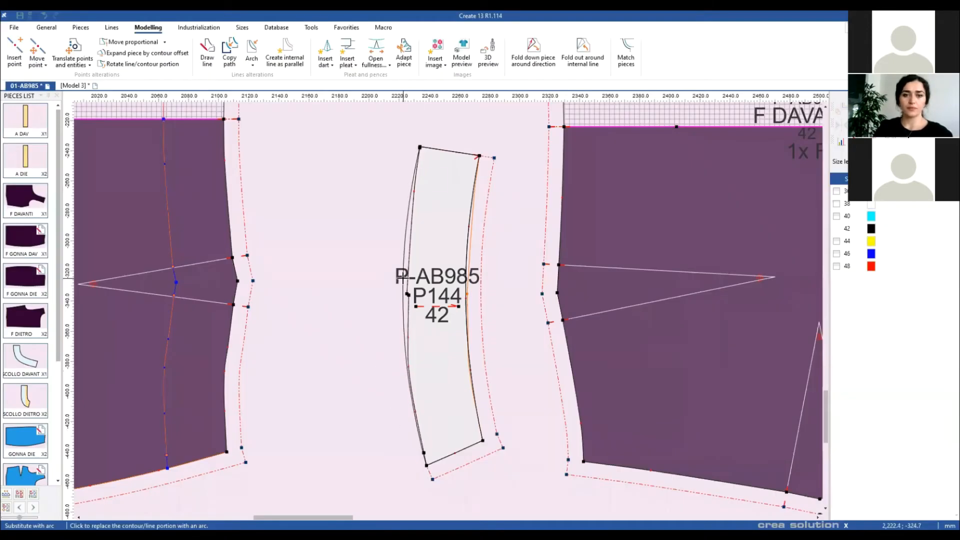
pyautogui.rightClick(436, 293)
pyautogui.click(442, 291)
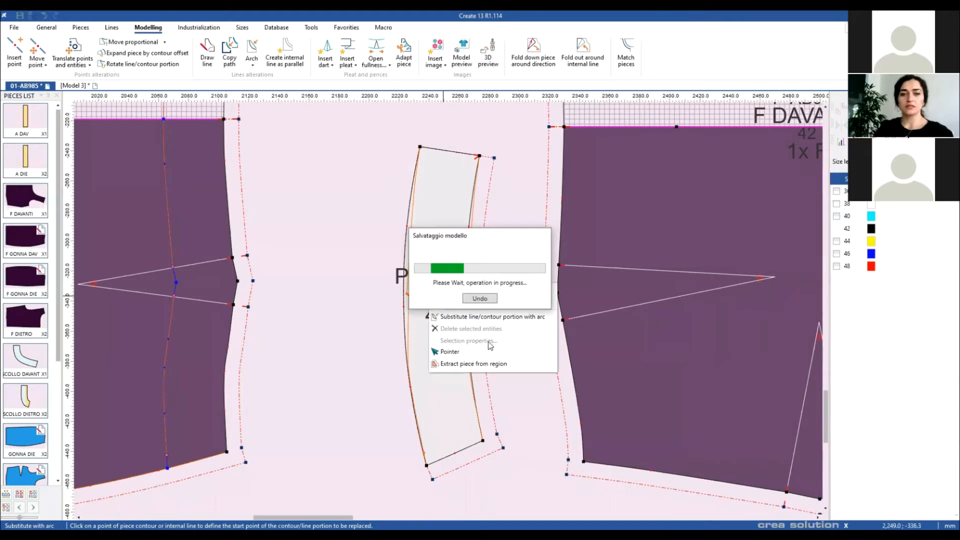
# Step: Start a half piece definition, marking the symmetry axis start at the top-left corner
pyautogui.click(81, 27)
pyautogui.click(66, 47)
pyautogui.click(347, 161)
# Step: Mirror P144 about its top edge with axis notches and parallel grainline, then rotate and shift it left
pyautogui.click(407, 171)
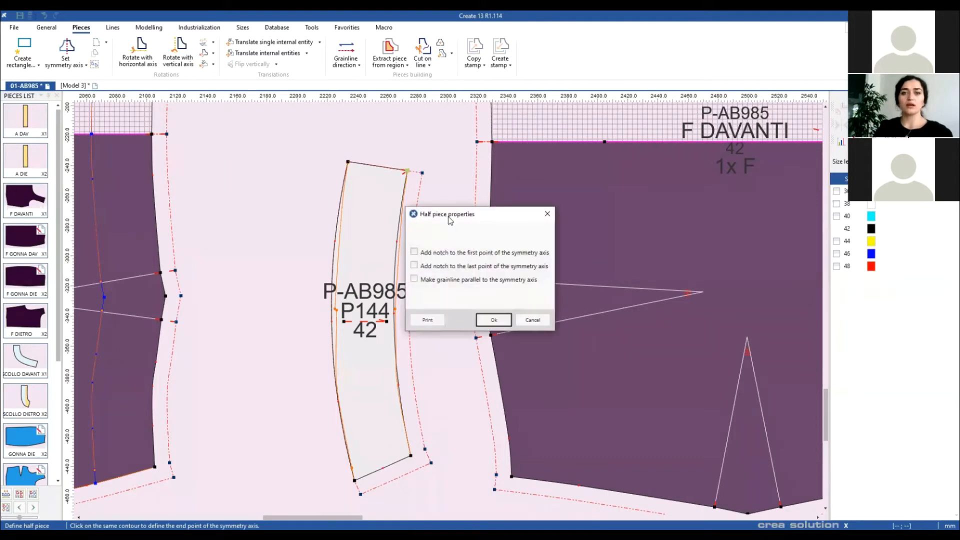
pyautogui.click(414, 279)
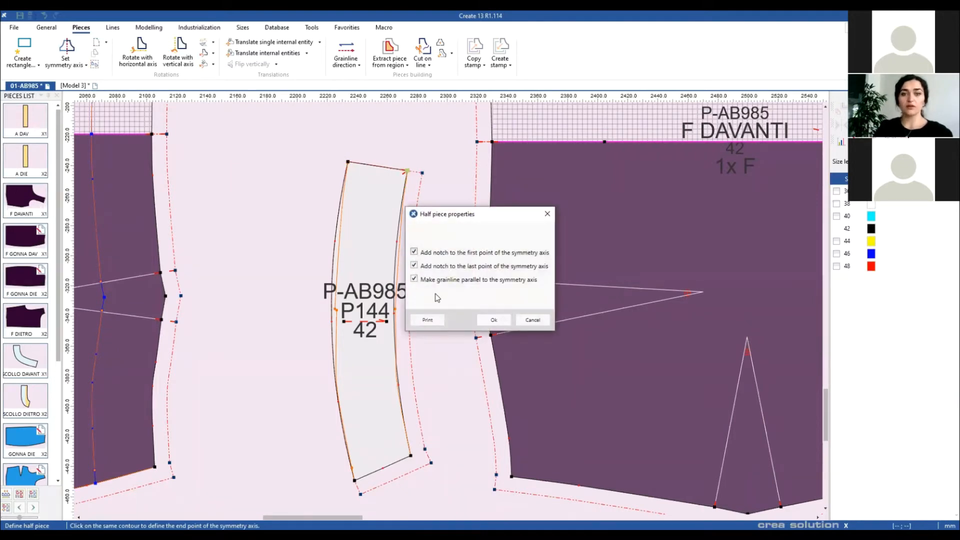
pyautogui.click(492, 318)
pyautogui.rightClick(445, 248)
pyautogui.click(457, 254)
pyautogui.click(385, 206)
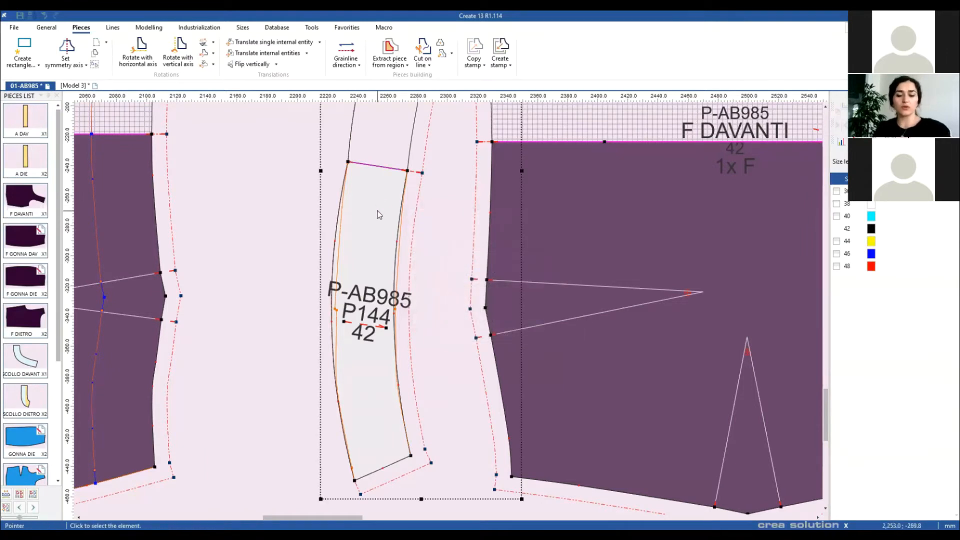
pyautogui.press('h')
pyautogui.moveTo(381, 215); pyautogui.dragTo(314, 213)
# Step: Rename the piece 'belt' and assign it the FABRIC material
pyautogui.doubleClick(316, 216)
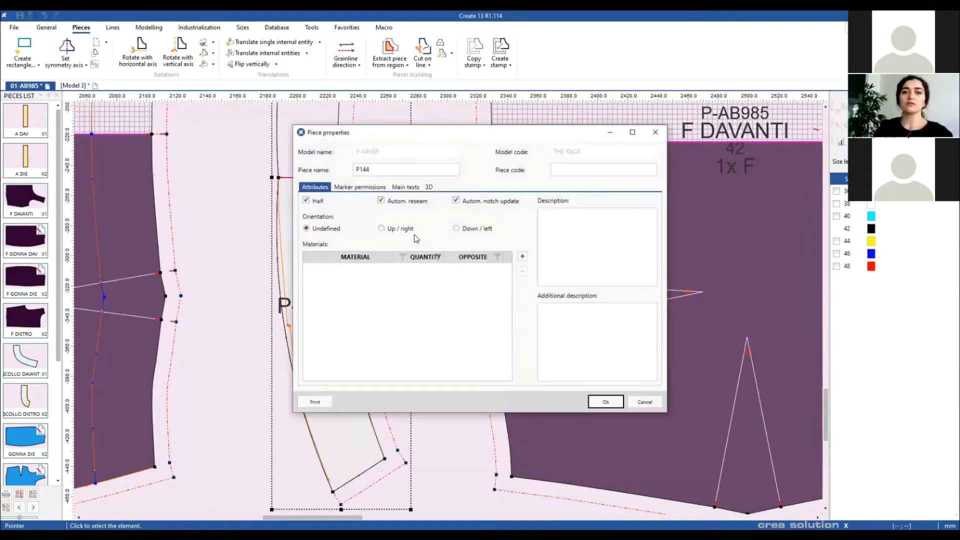
pyautogui.doubleClick(393, 167)
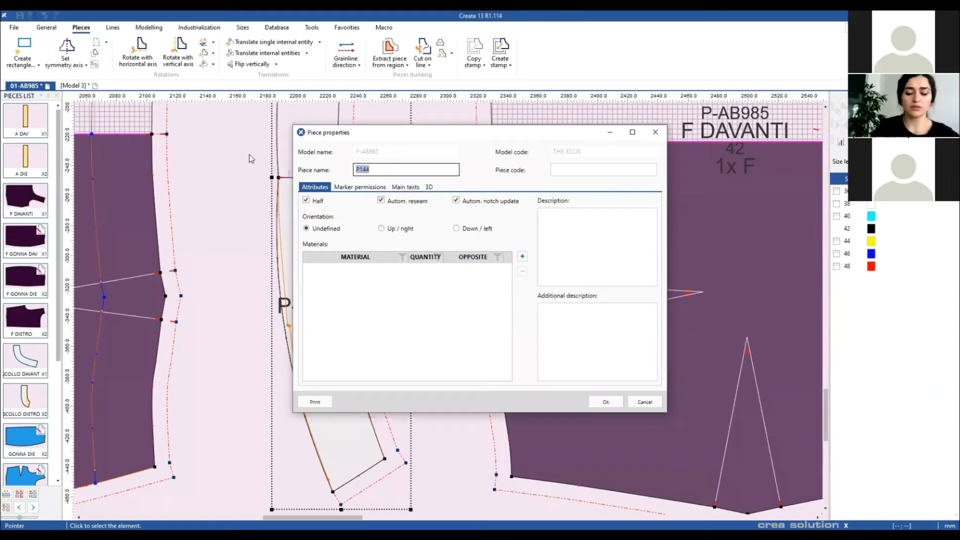
pyautogui.write('belt')
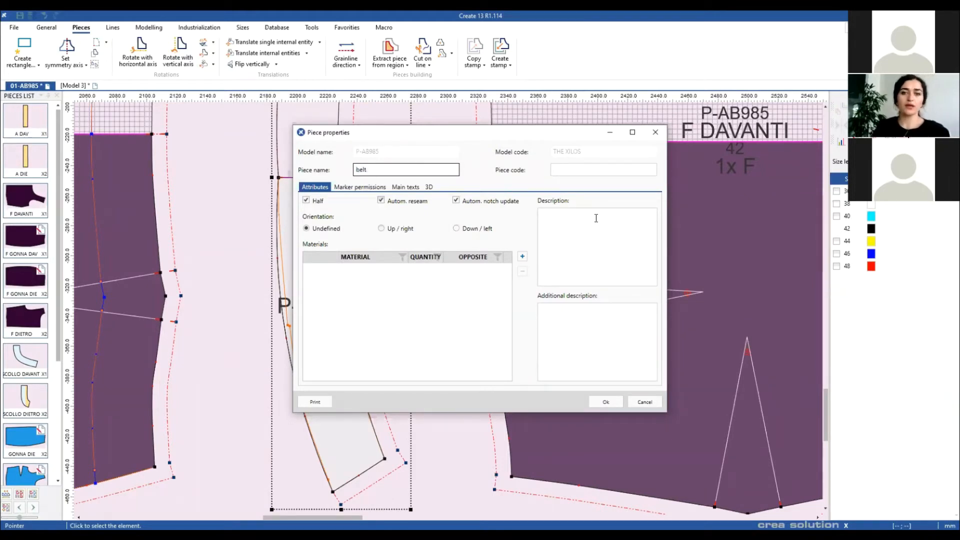
pyautogui.click(522, 257)
pyautogui.click(374, 246)
pyautogui.click(548, 344)
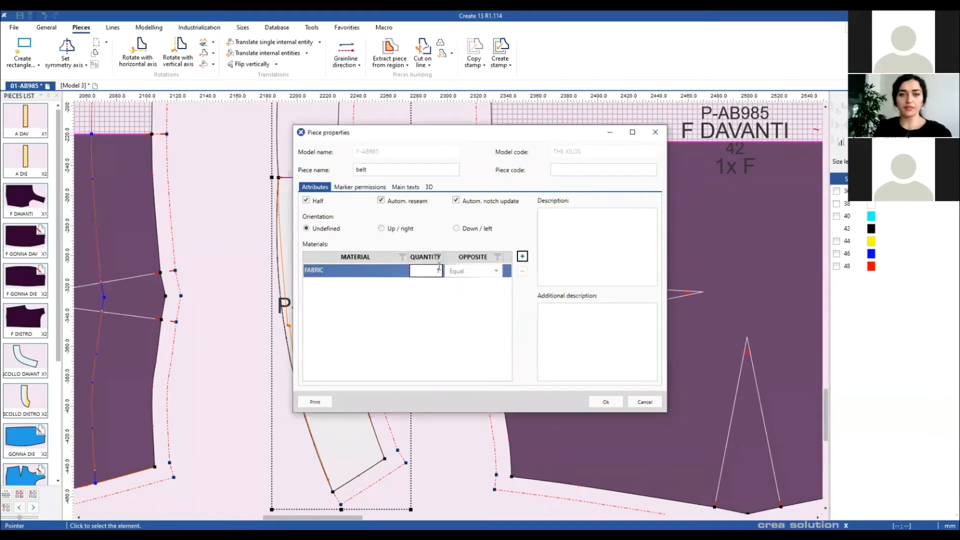
pyautogui.click(605, 401)
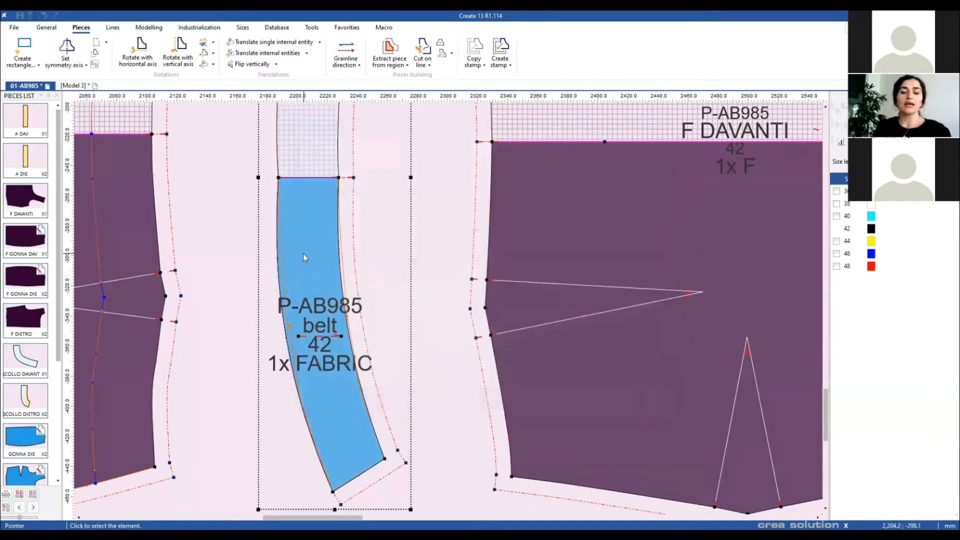
pyautogui.press('Escape')
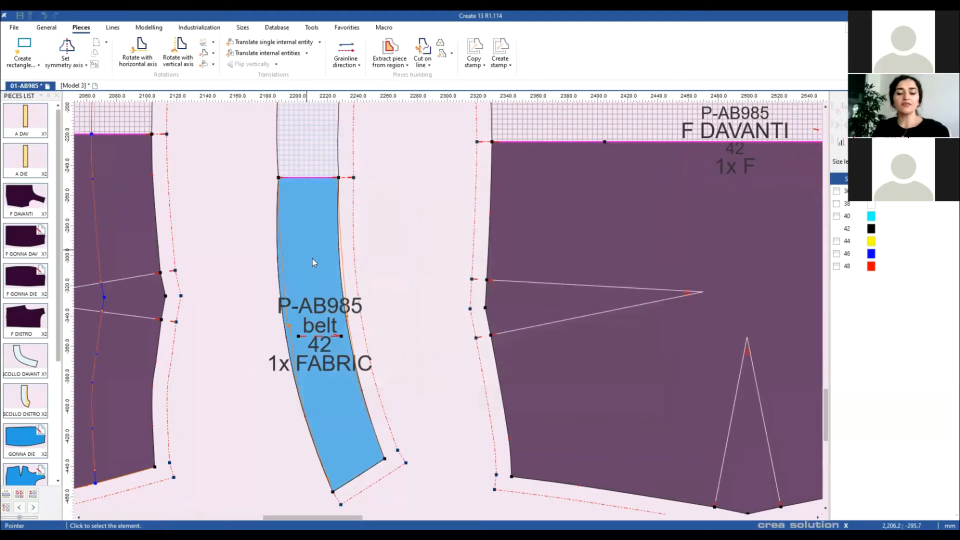
# Step: Add material A to the belt piece
pyautogui.doubleClick(309, 228)
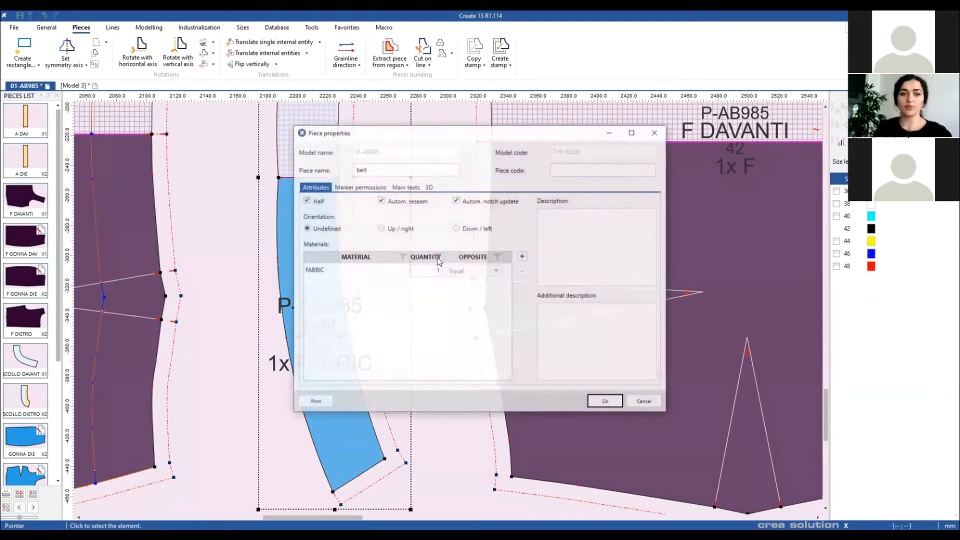
pyautogui.click(522, 257)
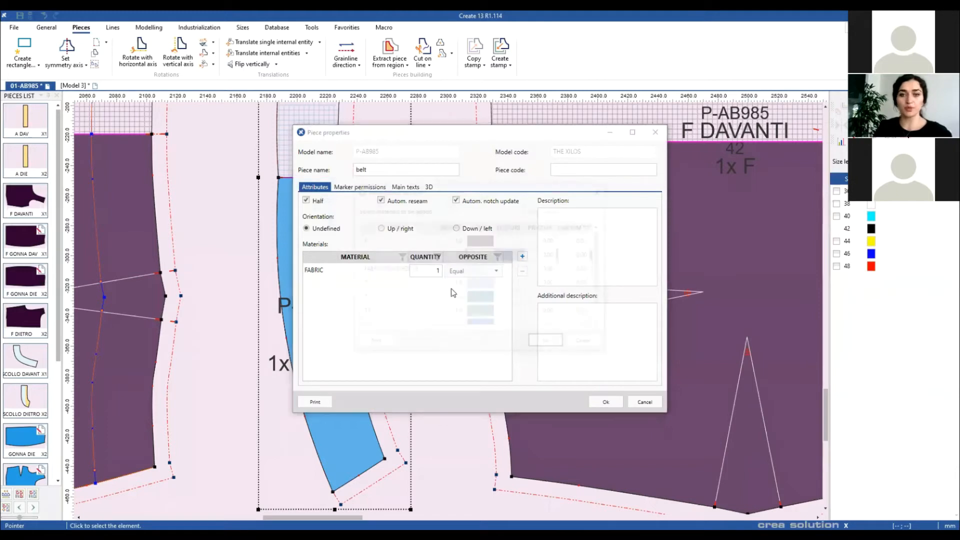
pyautogui.click(407, 258)
pyautogui.keyDown('ctrl'); pyautogui.click(474, 240); pyautogui.keyUp('ctrl')
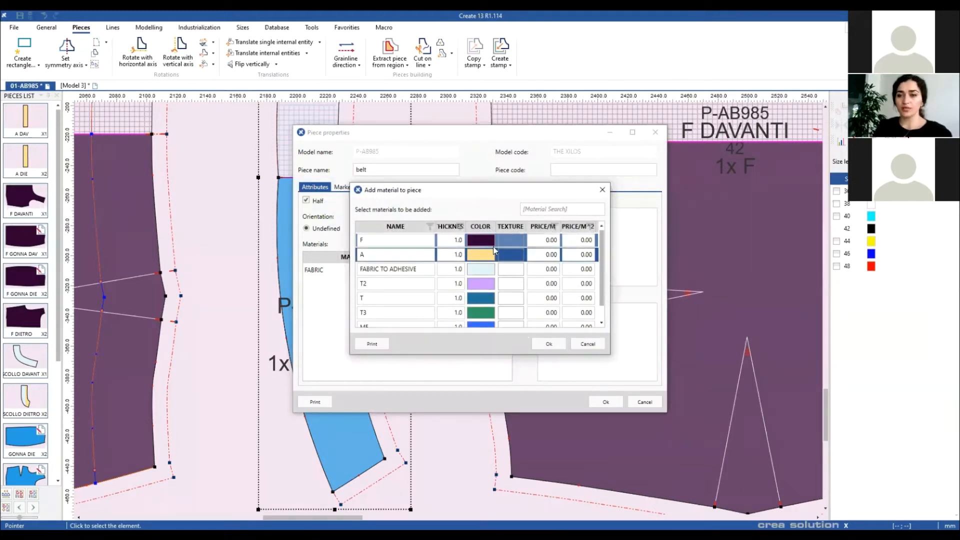
pyautogui.click(547, 346)
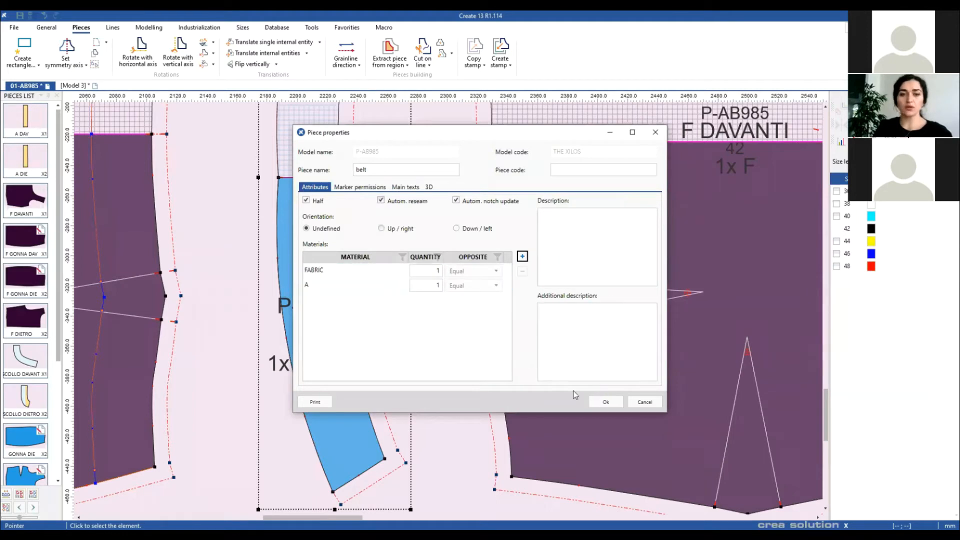
pyautogui.press('Return')
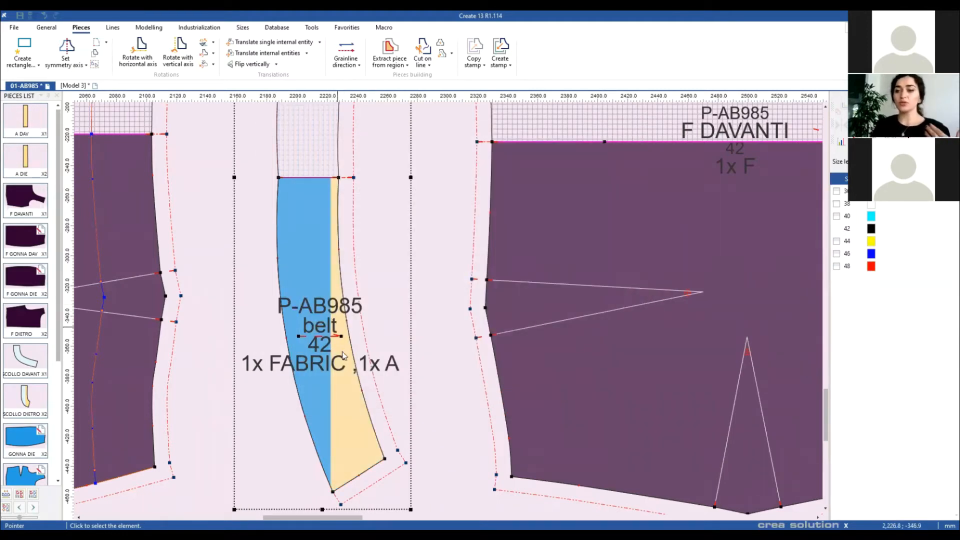
# Step: Define a secondary grainline on the belt with two vertically aligned points
pyautogui.click(347, 62)
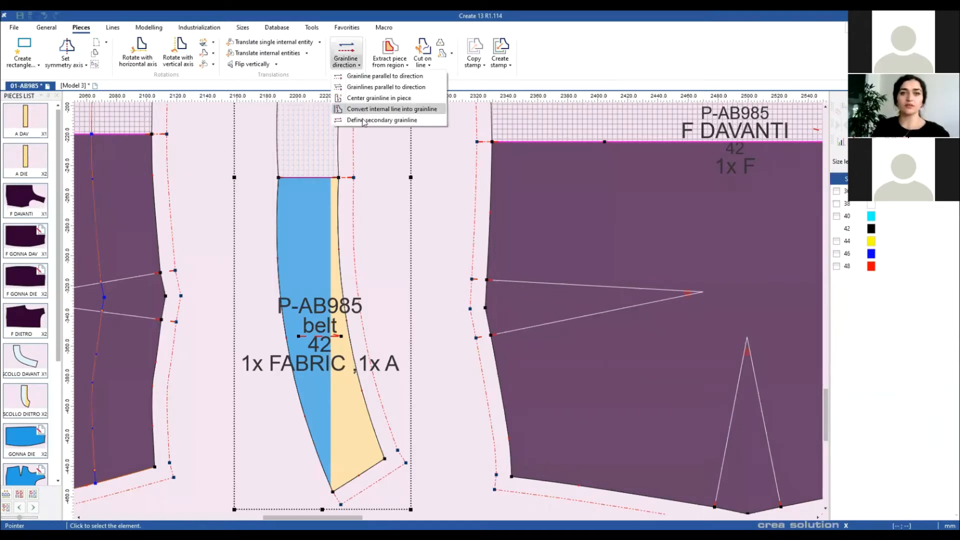
pyautogui.click(365, 117)
pyautogui.click(338, 449)
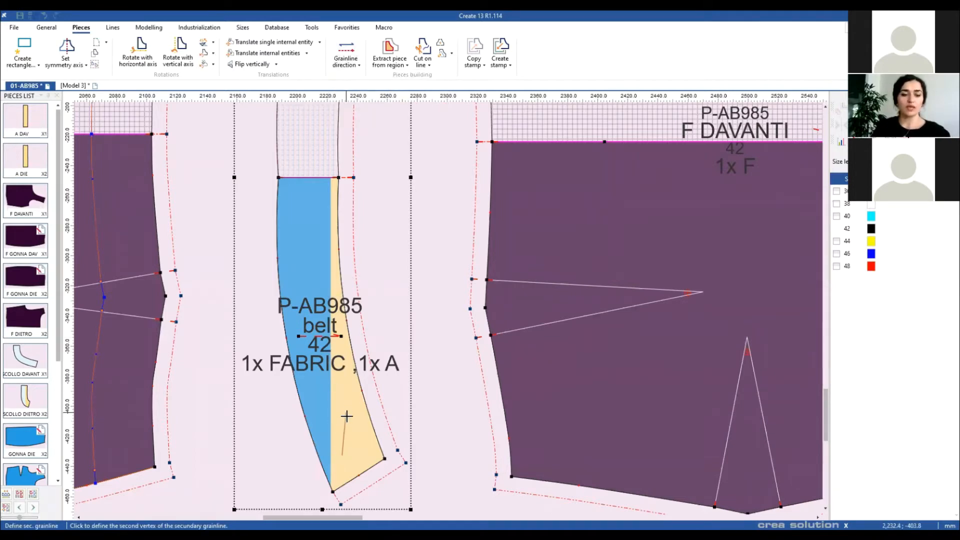
pyautogui.click(344, 380)
pyautogui.rightClick(437, 303)
pyautogui.click(453, 305)
# Step: In the belt's marker permissions, set material A to use the secondary grainline with reduction offset
pyautogui.doubleClick(324, 430)
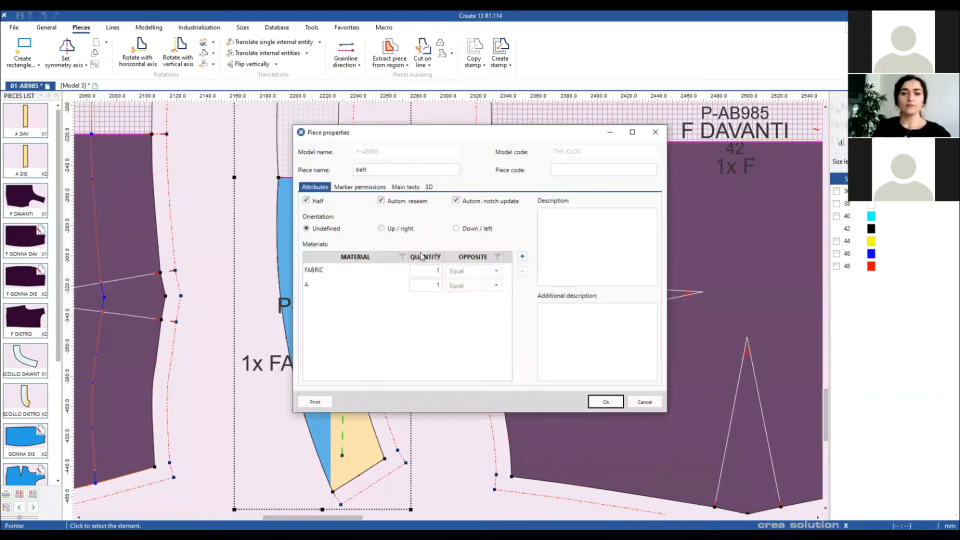
pyautogui.click(360, 187)
pyautogui.click(318, 239)
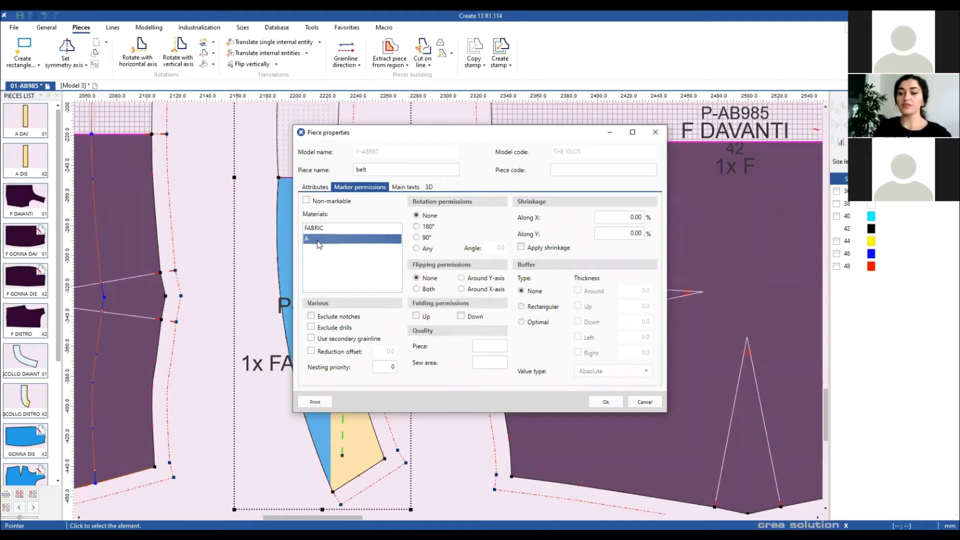
pyautogui.click(311, 339)
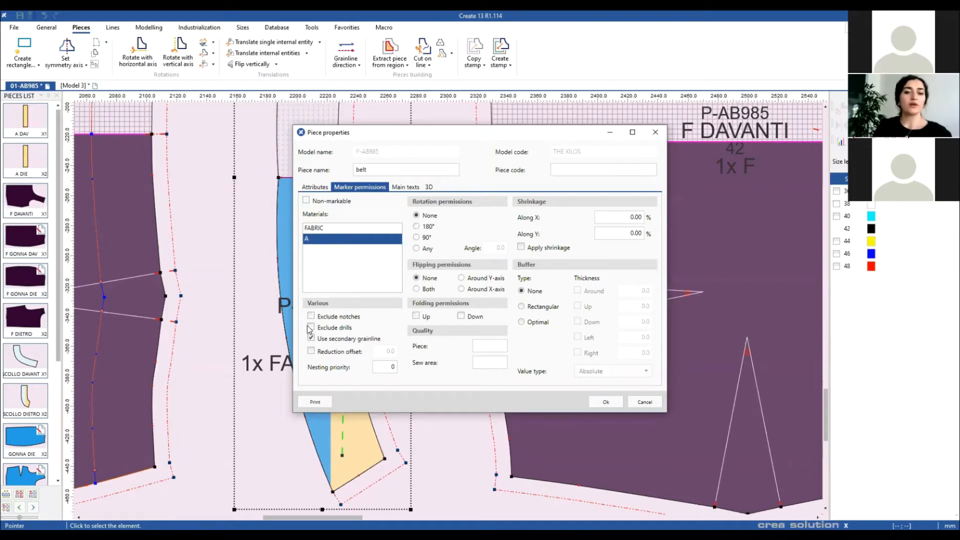
pyautogui.click(311, 351)
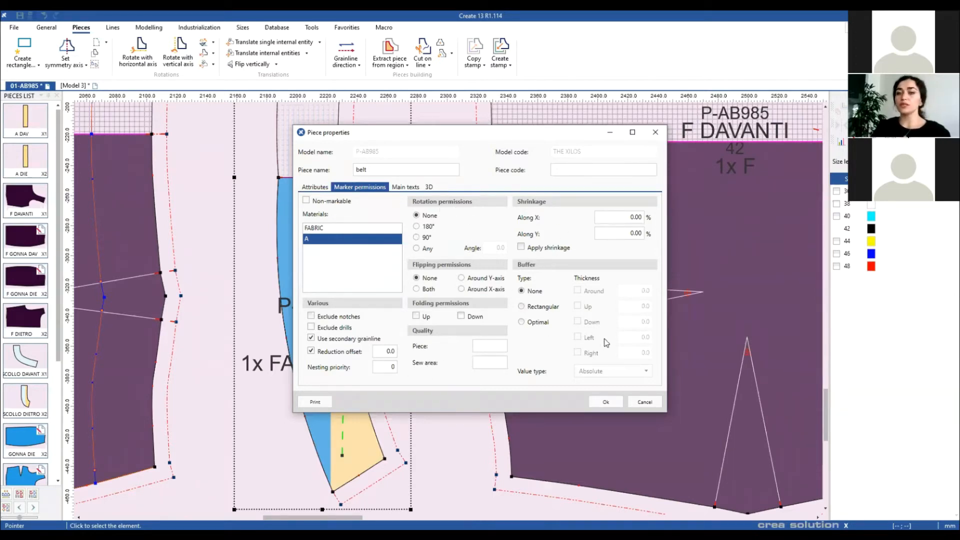
pyautogui.moveTo(535, 136); pyautogui.dragTo(568, 116)
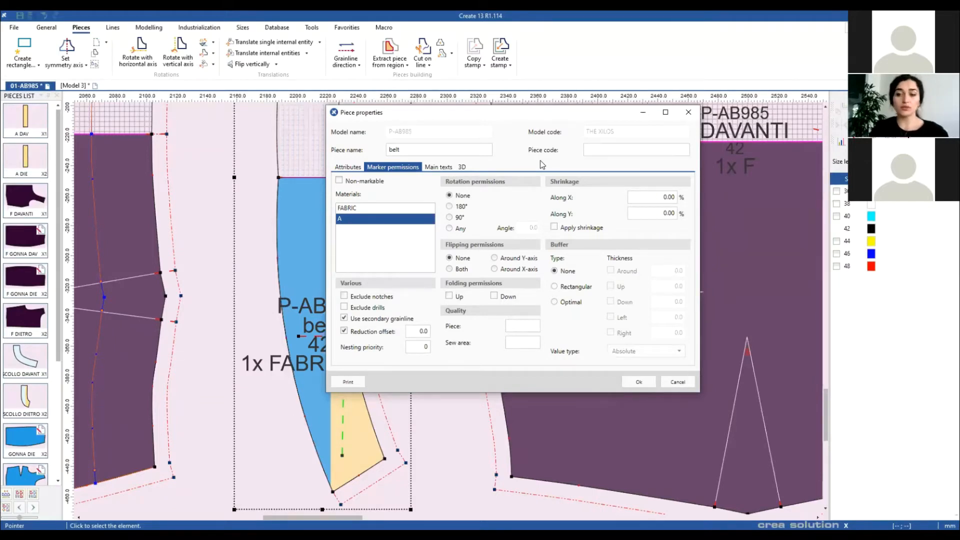
pyautogui.click(634, 381)
pyautogui.scroll(2, 448, 308)
# Step: Move DAVANTI left and GONNA DAV right so the two front pieces sit slightly apart
pyautogui.scroll(-2, 429, 315)
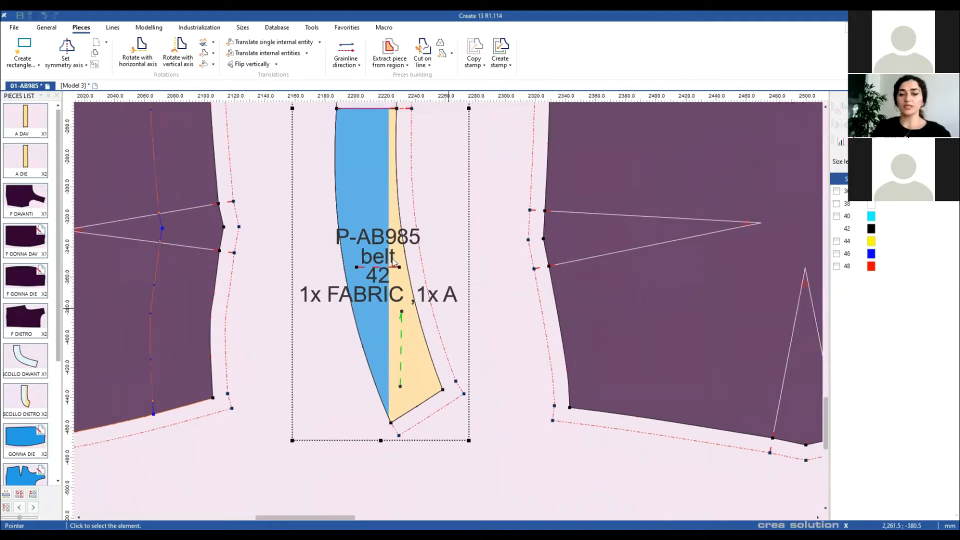
pyautogui.scroll(-1, 429, 274)
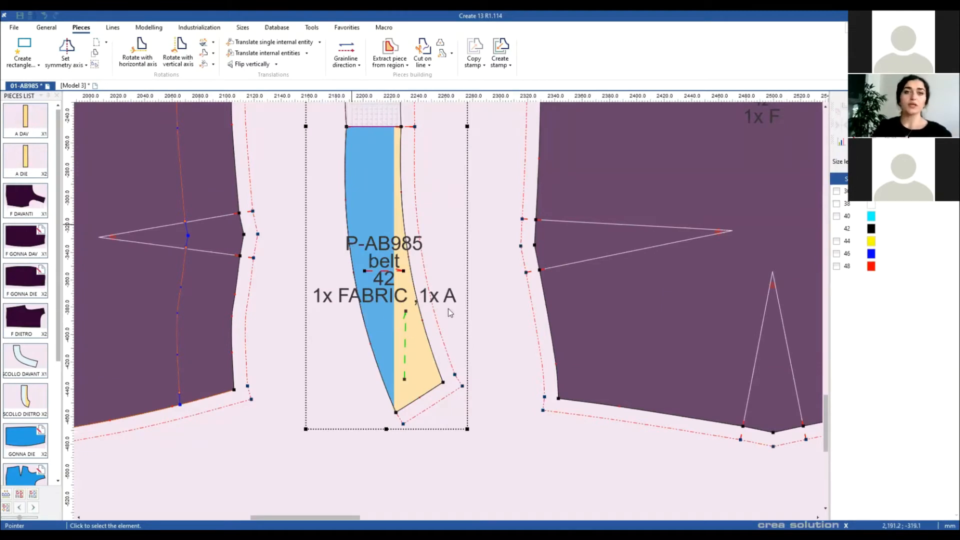
pyautogui.scroll(-1, 448, 312)
pyautogui.scroll(-2, 448, 315)
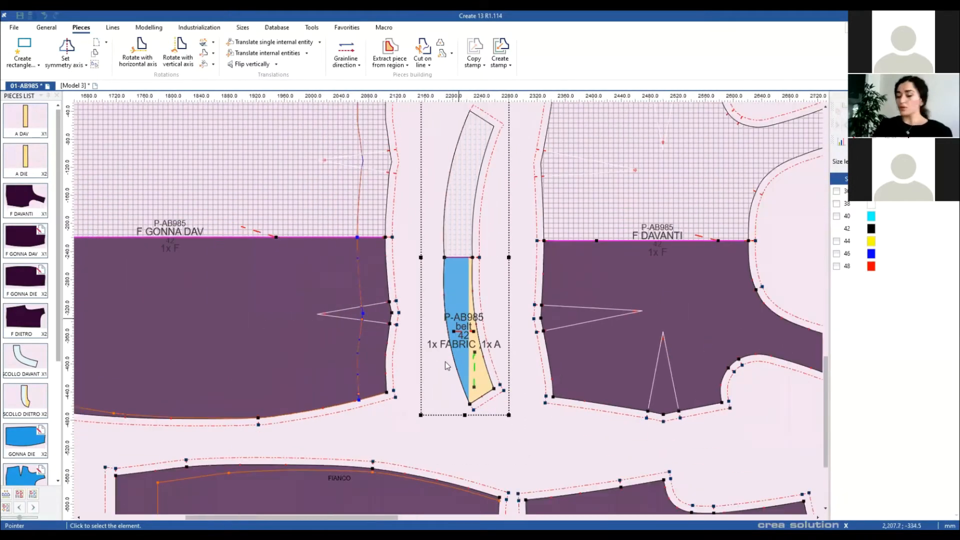
pyautogui.scroll(-3, 409, 354)
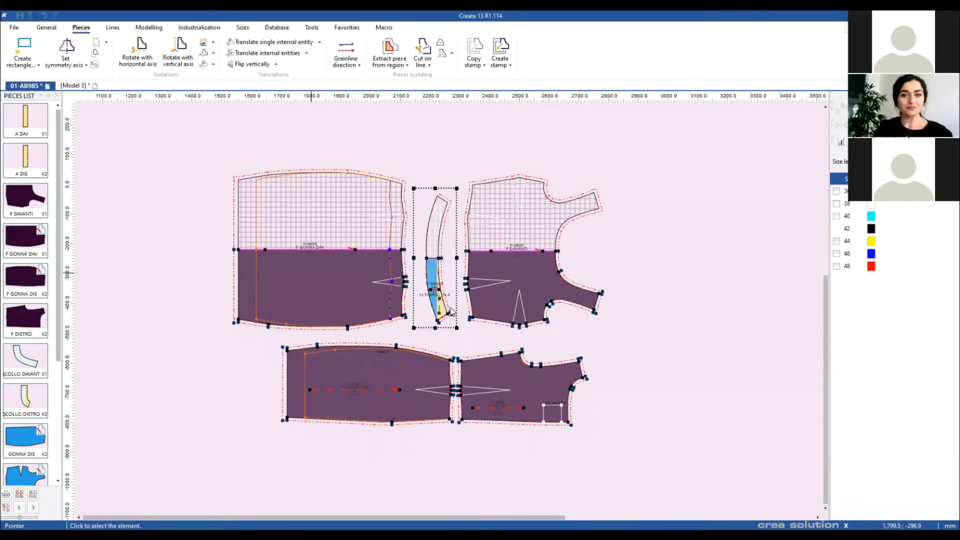
pyautogui.scroll(-1, 449, 313)
pyautogui.scroll(-2, 450, 248)
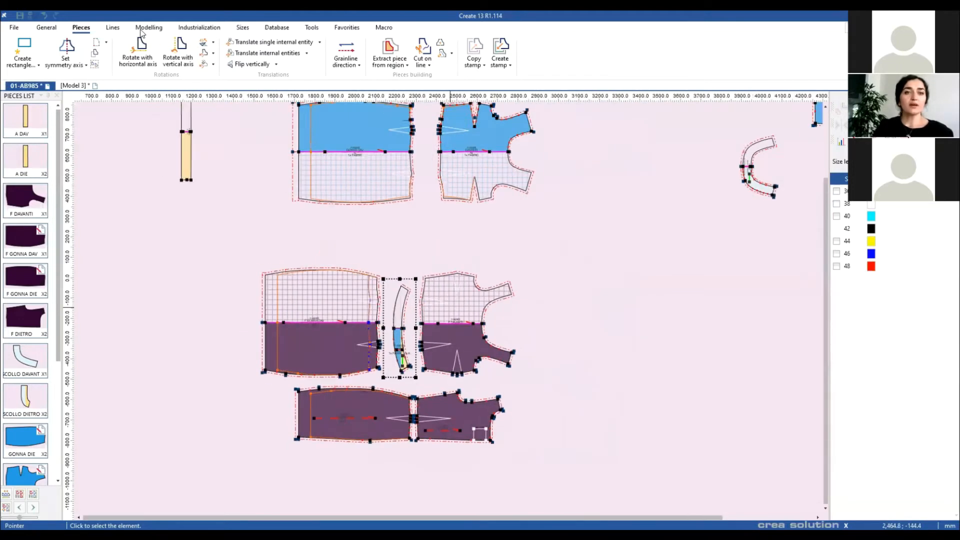
pyautogui.click(141, 28)
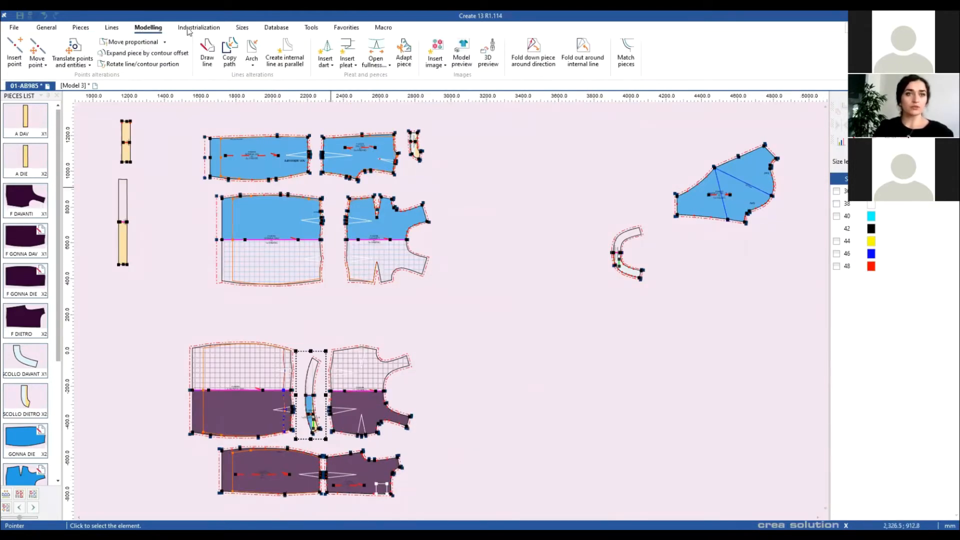
pyautogui.click(112, 29)
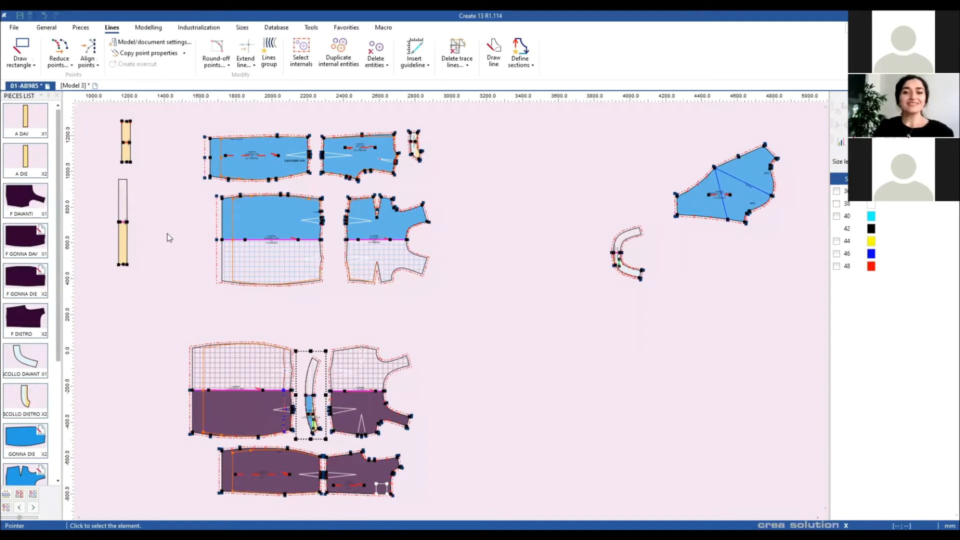
pyautogui.scroll(2, 450, 296)
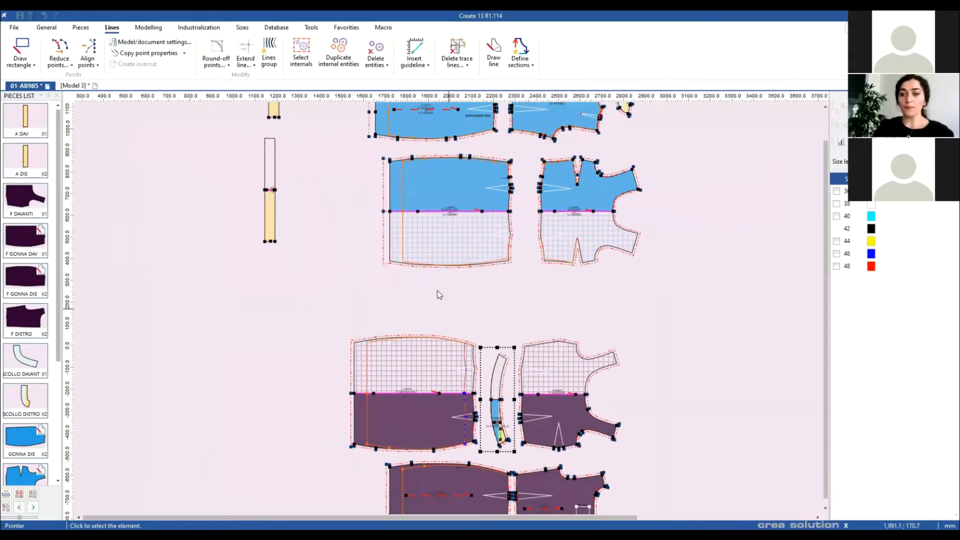
pyautogui.scroll(4, 436, 294)
pyautogui.moveTo(533, 268); pyautogui.dragTo(395, 350)
pyautogui.scroll(3, 468, 263)
pyautogui.moveTo(380, 300); pyautogui.dragTo(346, 304)
pyautogui.moveTo(241, 226); pyautogui.dragTo(248, 230)
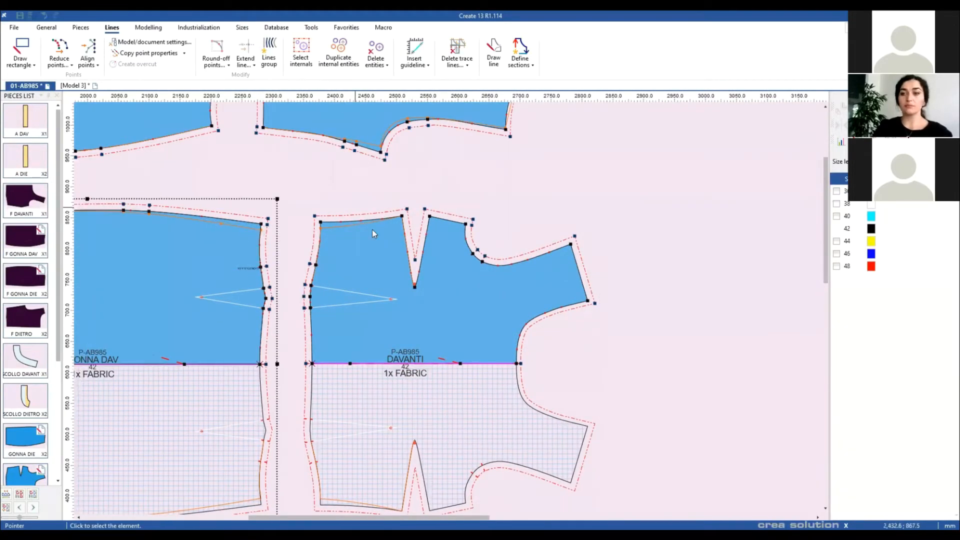
pyautogui.moveTo(470, 191); pyautogui.dragTo(504, 202)
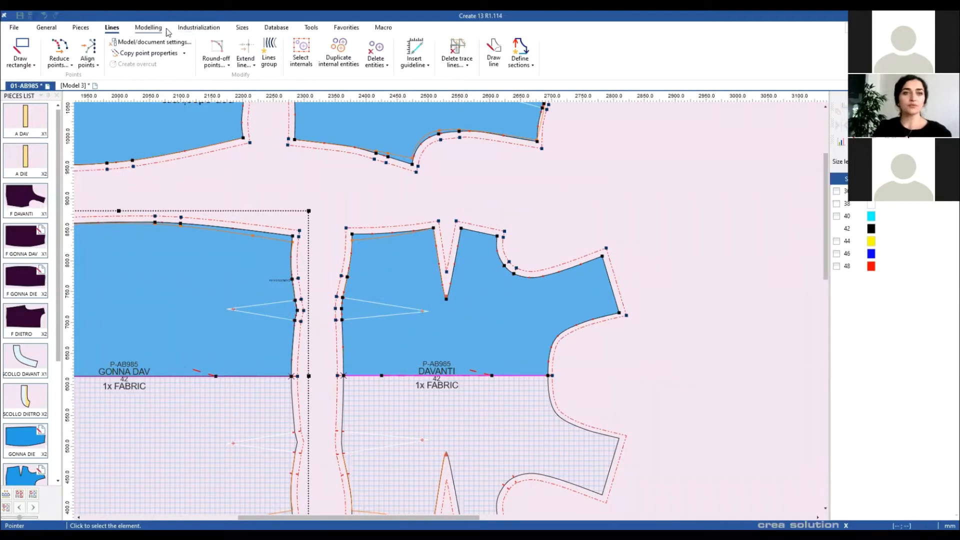
# Step: Start the Measure distances and lengths command from the Industrialization tools
pyautogui.scroll(-2, 160, 29)
pyautogui.scroll(1, 159, 29)
pyautogui.click(195, 29)
pyautogui.click(589, 50)
# Step: Measure a first span on the piece and enlarge the results to show every size
pyautogui.click(352, 233)
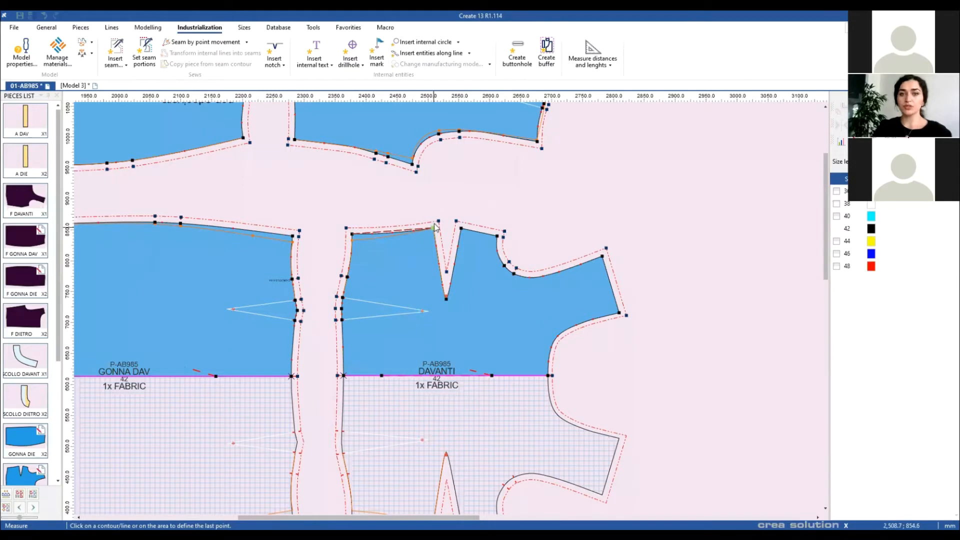
pyautogui.click(435, 227)
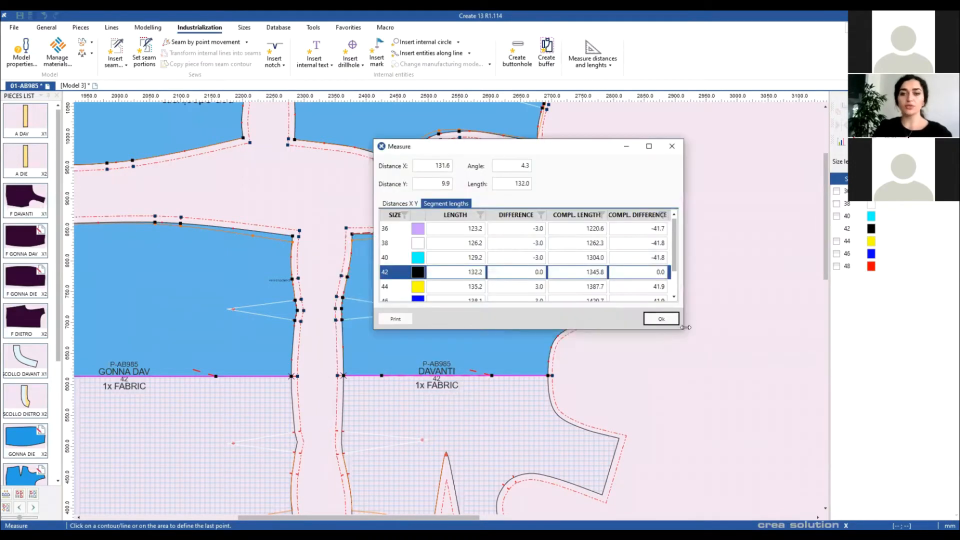
pyautogui.moveTo(682, 332); pyautogui.dragTo(719, 417)
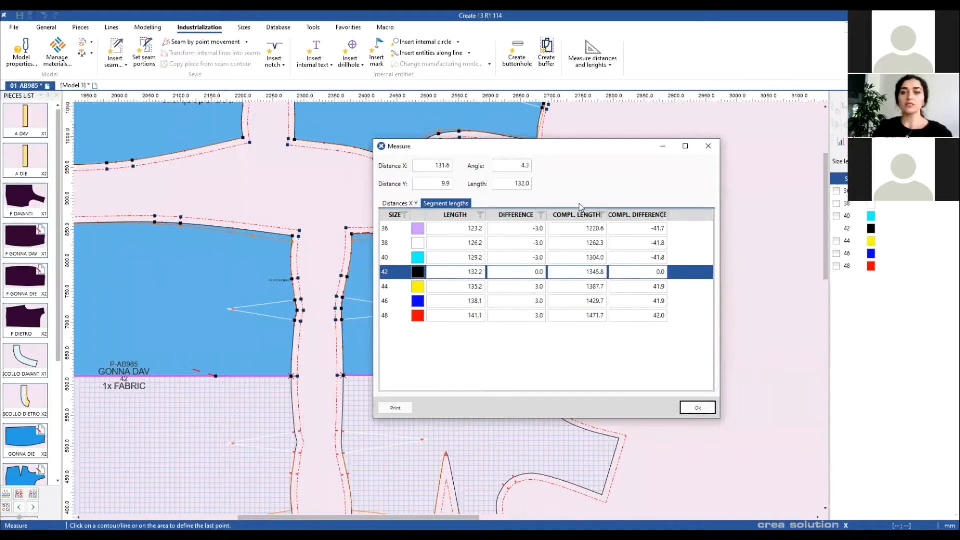
pyautogui.click(708, 145)
pyautogui.scroll(2, 542, 240)
# Step: Measure DAVANTI to its corner: 173.0 straight and 220.6 along the curve at size 42
pyautogui.click(434, 305)
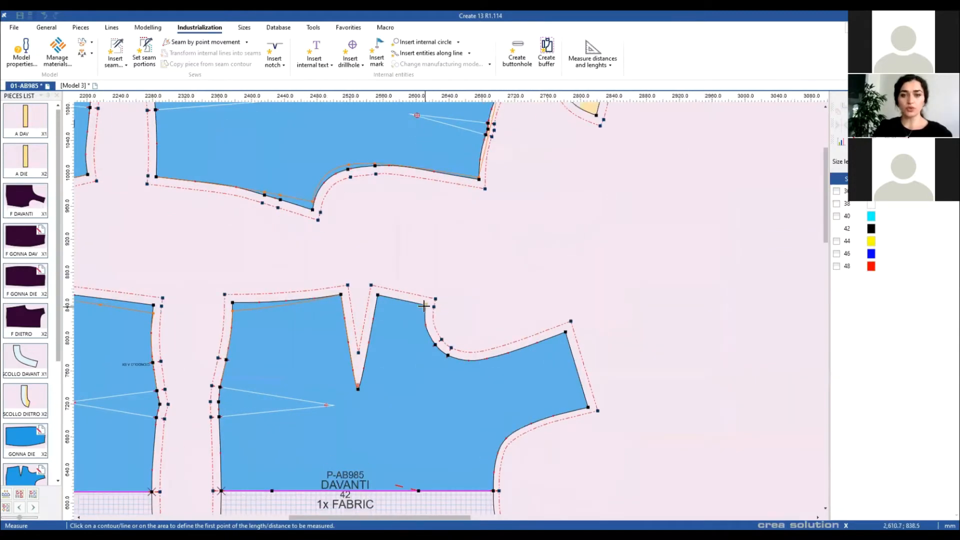
pyautogui.click(566, 331)
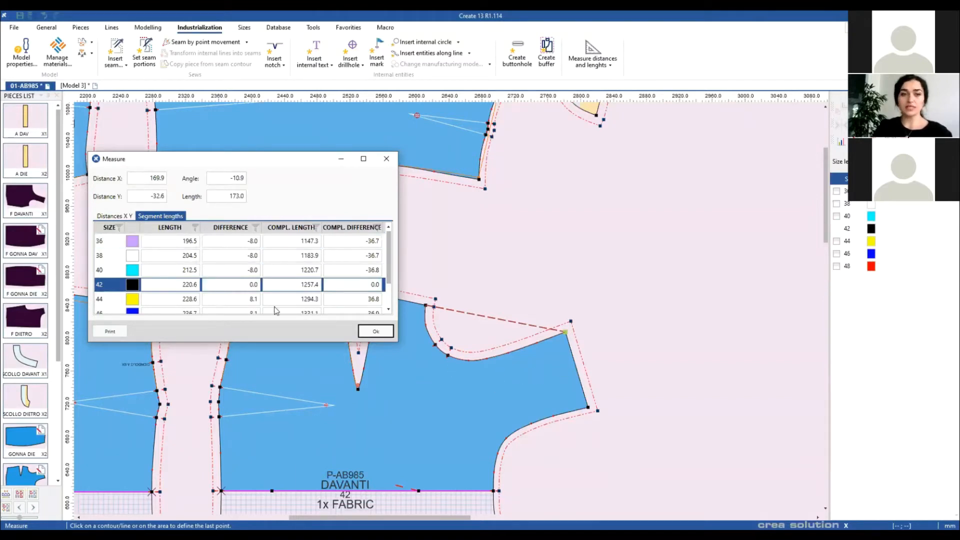
pyautogui.click(118, 220)
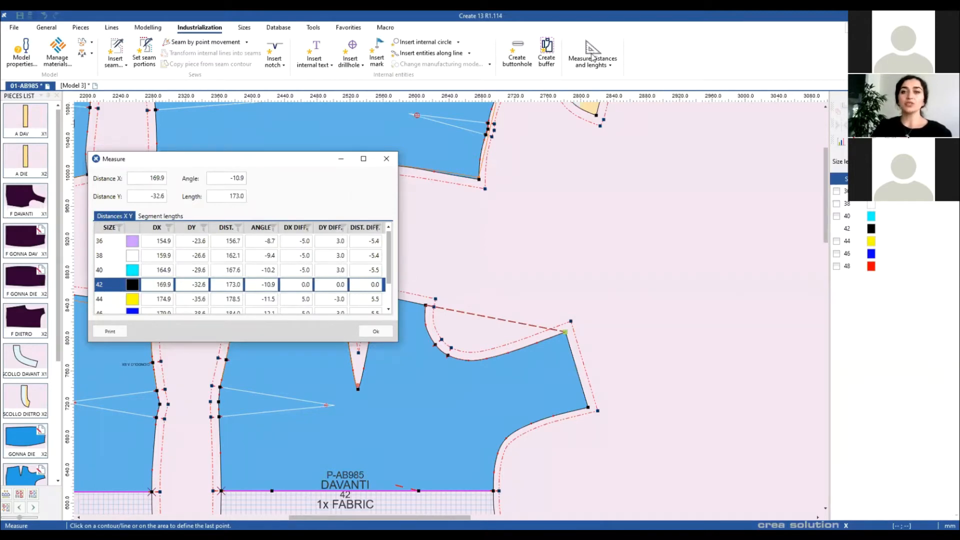
pyautogui.click(387, 158)
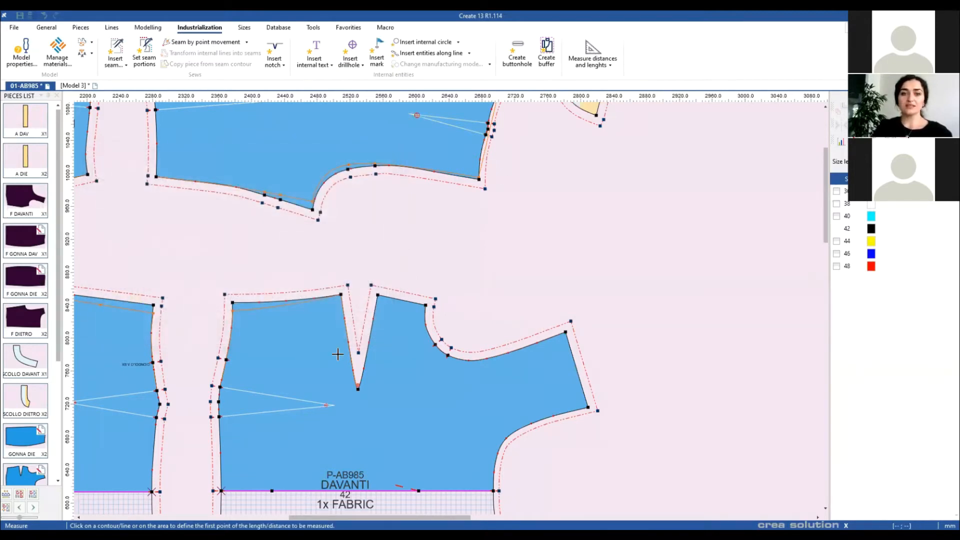
pyautogui.click(593, 63)
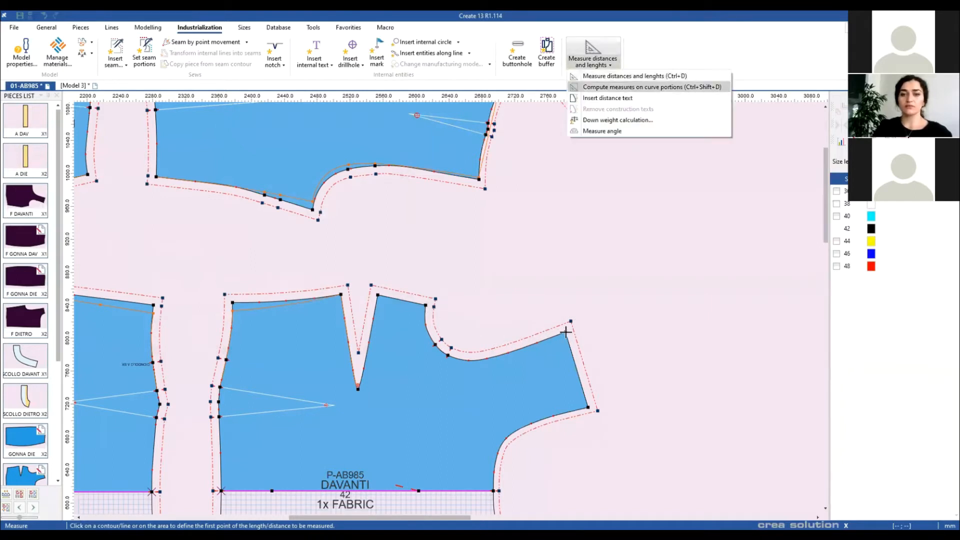
pyautogui.click(590, 99)
# Step: Insert the 220.6 distance text on the DAVANTI neckline and set its manufacturing mode to Drawn
pyautogui.click(426, 305)
pyautogui.click(565, 332)
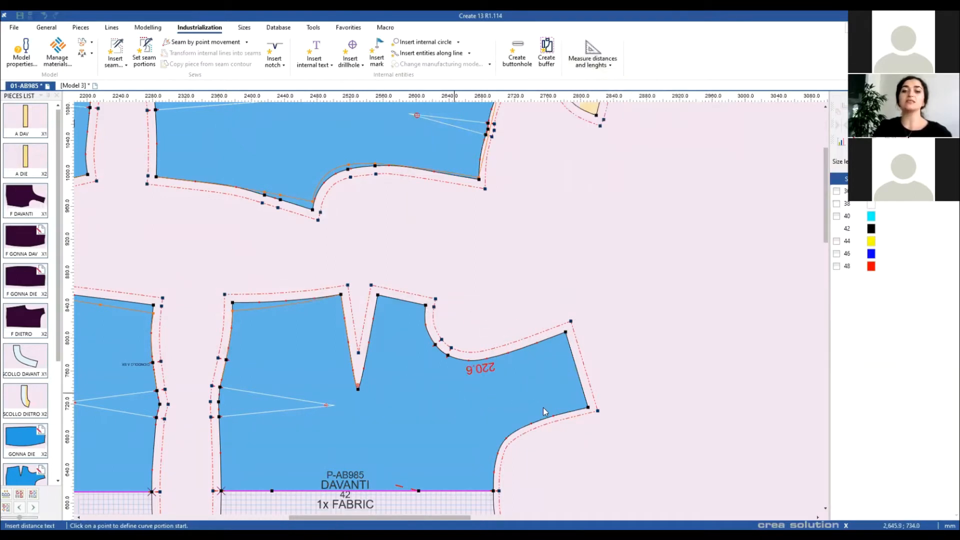
pyautogui.rightClick(490, 374)
pyautogui.click(555, 409)
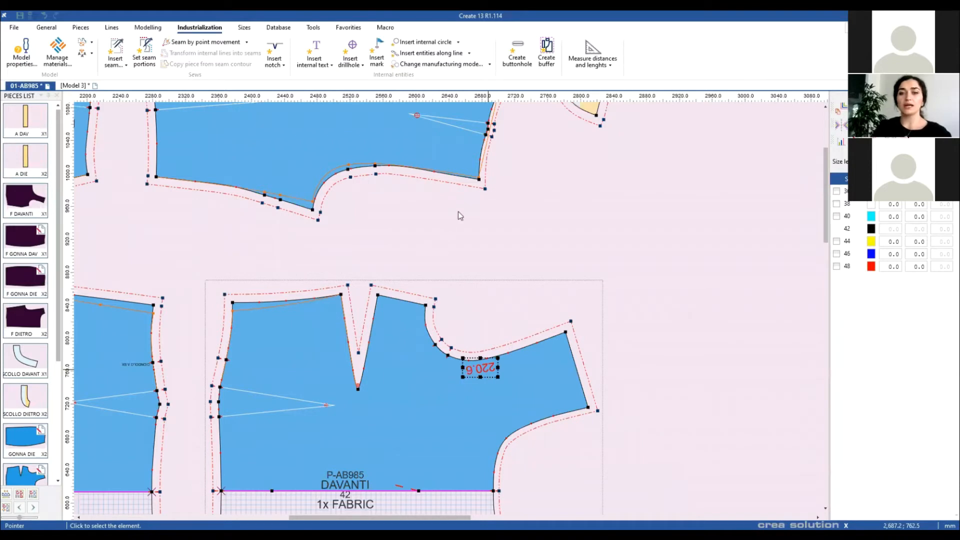
pyautogui.moveTo(481, 93); pyautogui.dragTo(668, 62)
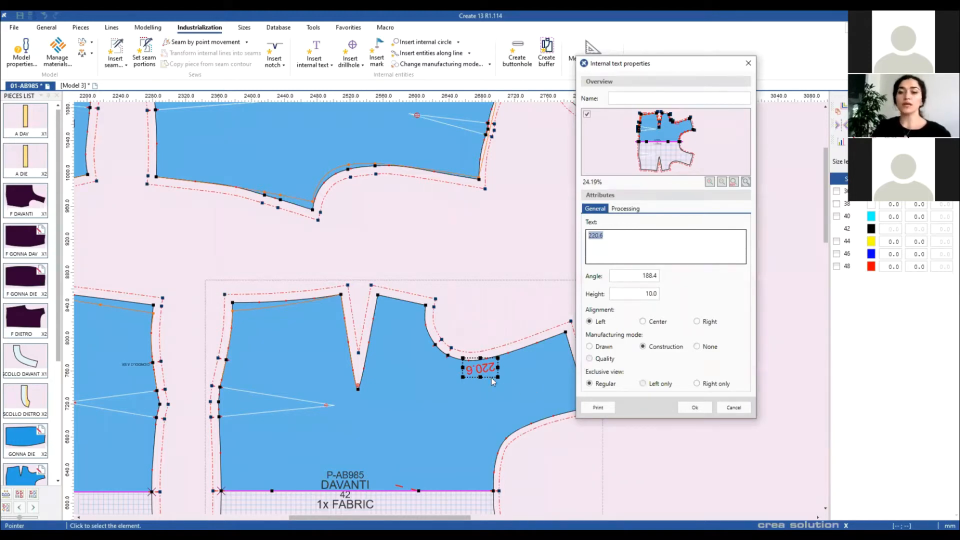
pyautogui.click(589, 347)
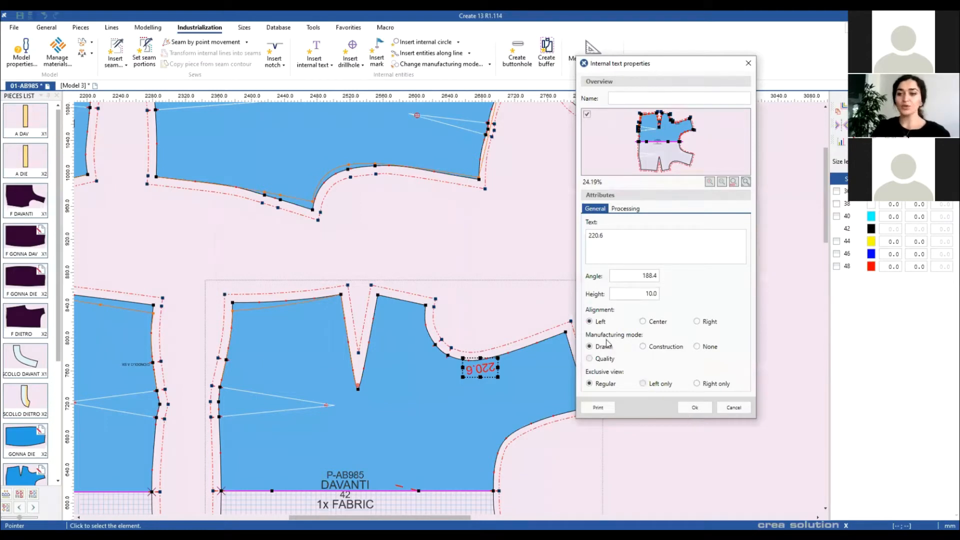
pyautogui.click(701, 410)
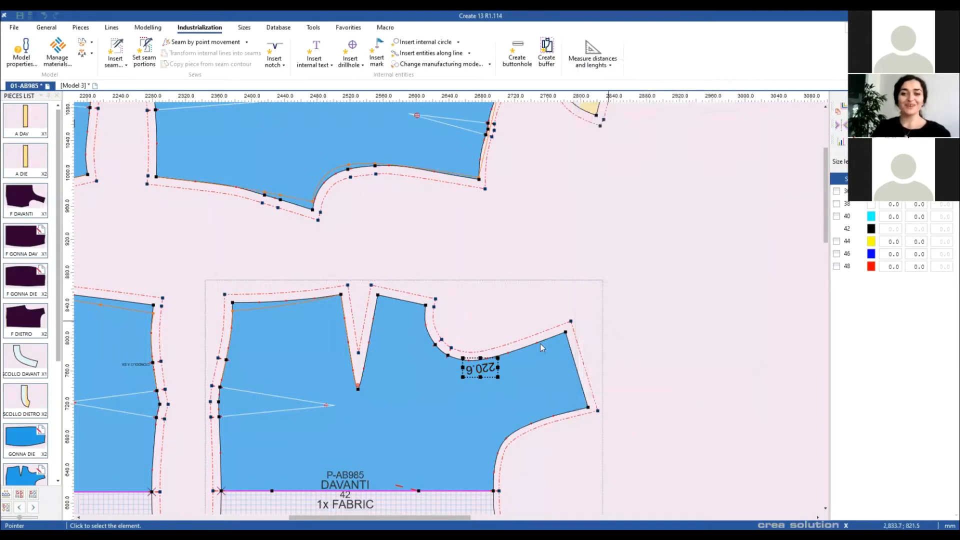
pyautogui.scroll(-2, 447, 313)
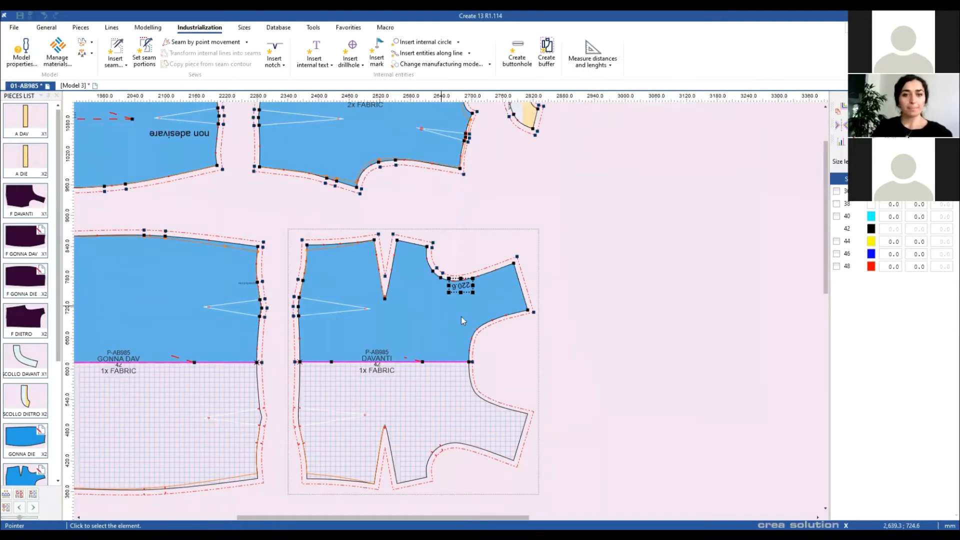
pyautogui.scroll(-3, 449, 314)
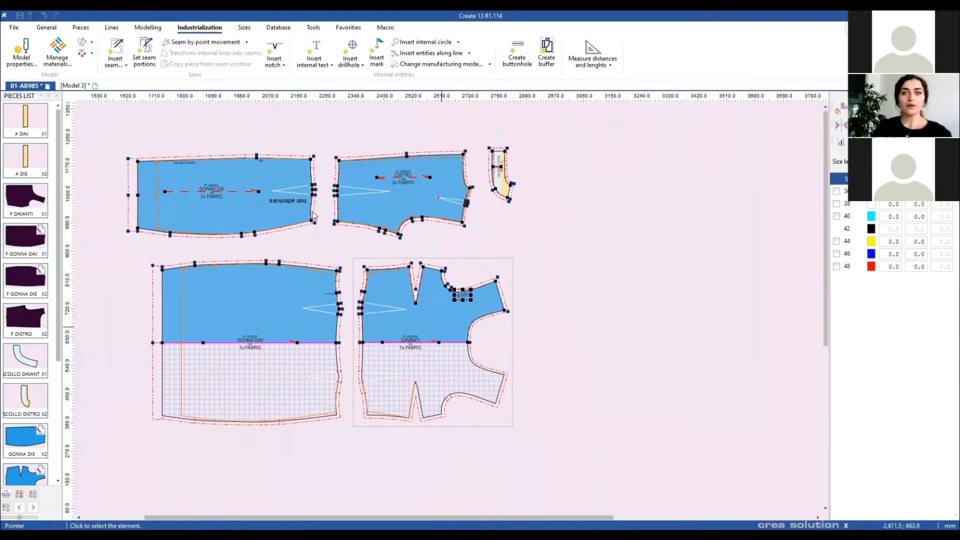
pyautogui.scroll(-2, 470, 244)
pyautogui.moveTo(503, 399); pyautogui.dragTo(627, 308)
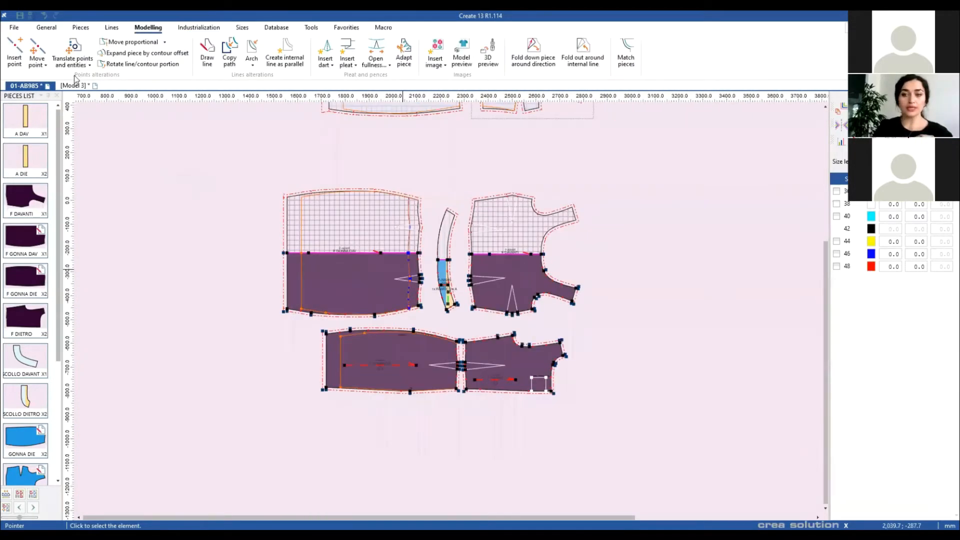
# Step: Close the current model, discarding its unsaved changes
pyautogui.press('Home')
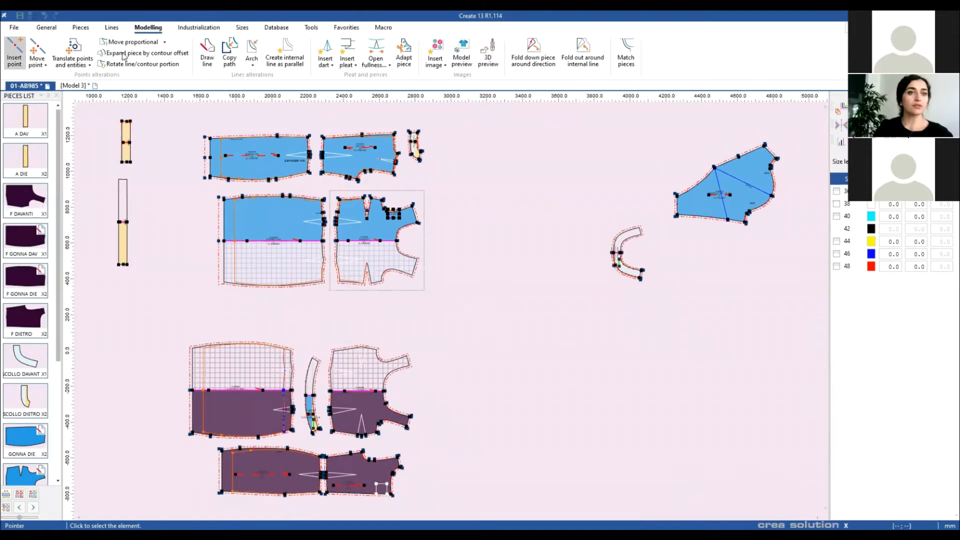
pyautogui.click(14, 27)
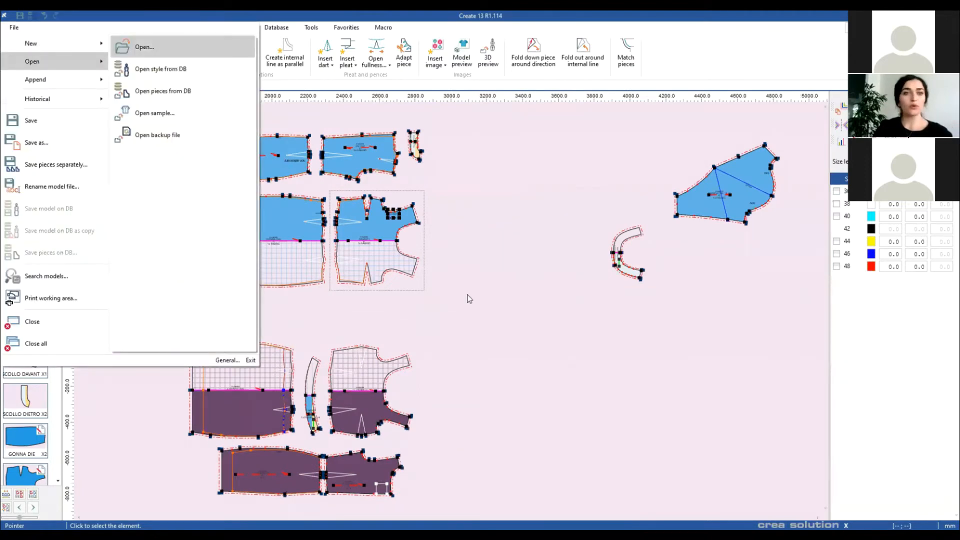
pyautogui.click(14, 27)
pyautogui.click(14, 27)
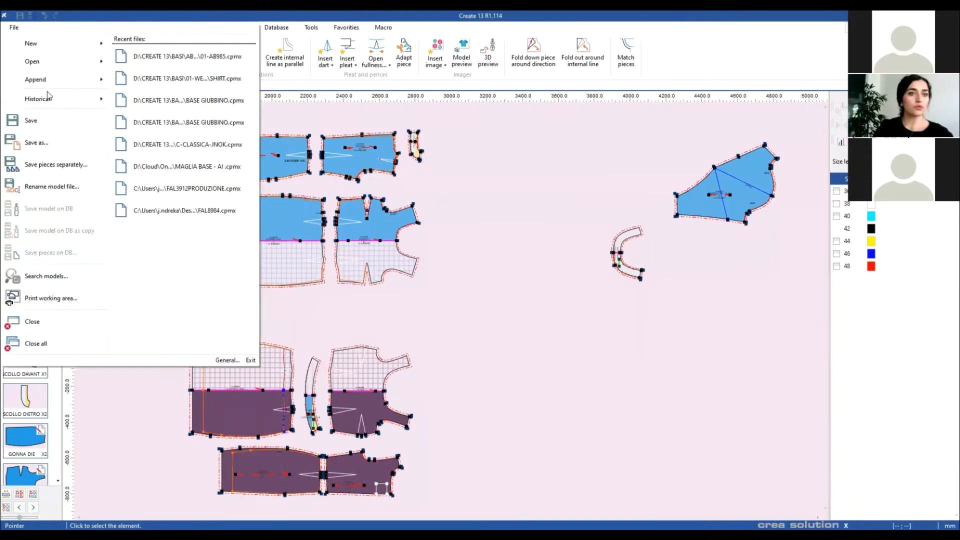
pyautogui.click(46, 323)
pyautogui.click(506, 312)
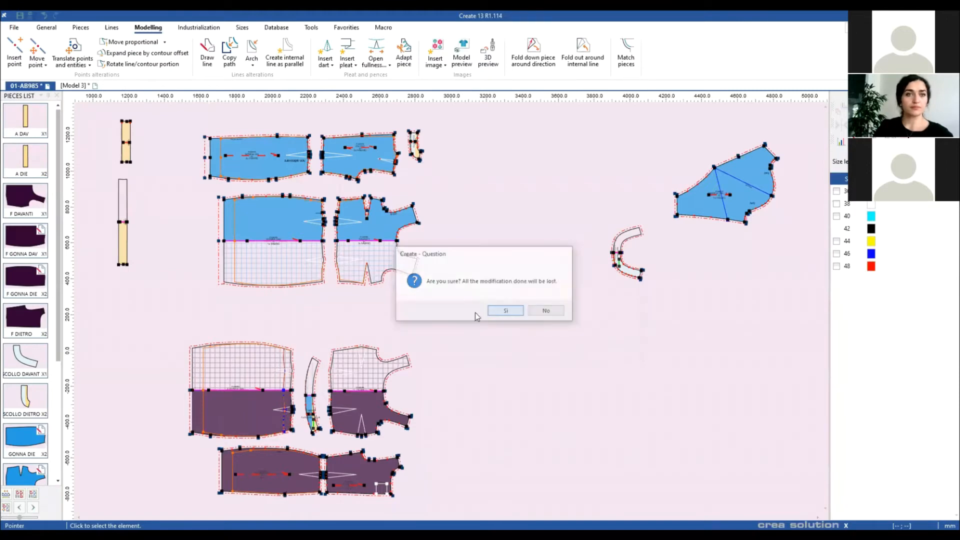
# Step: Open models 01-AB985, 03-AB908, 04-AB91A and 05-AB500 from the ABITI DONNA folder
pyautogui.click(14, 27)
pyautogui.moveTo(40, 63)
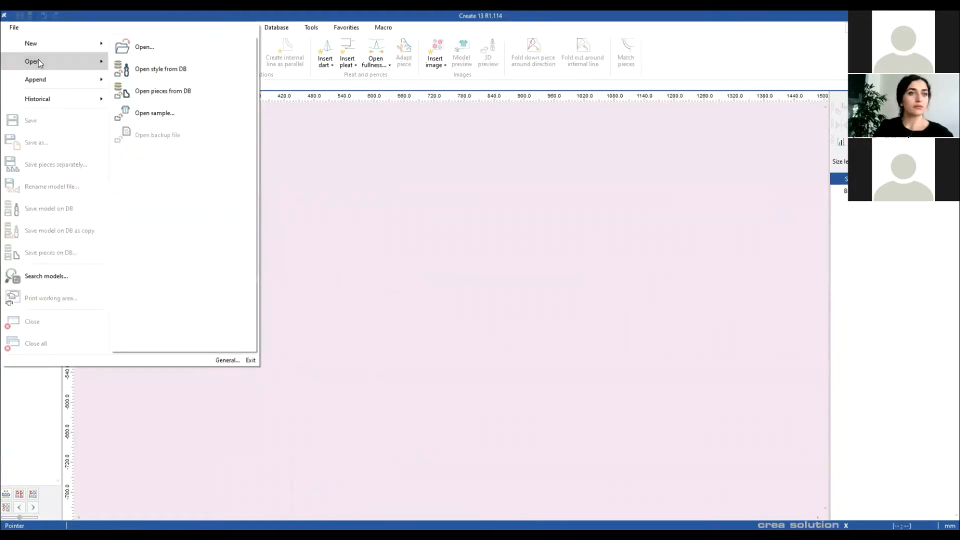
pyautogui.click(145, 47)
pyautogui.click(182, 93)
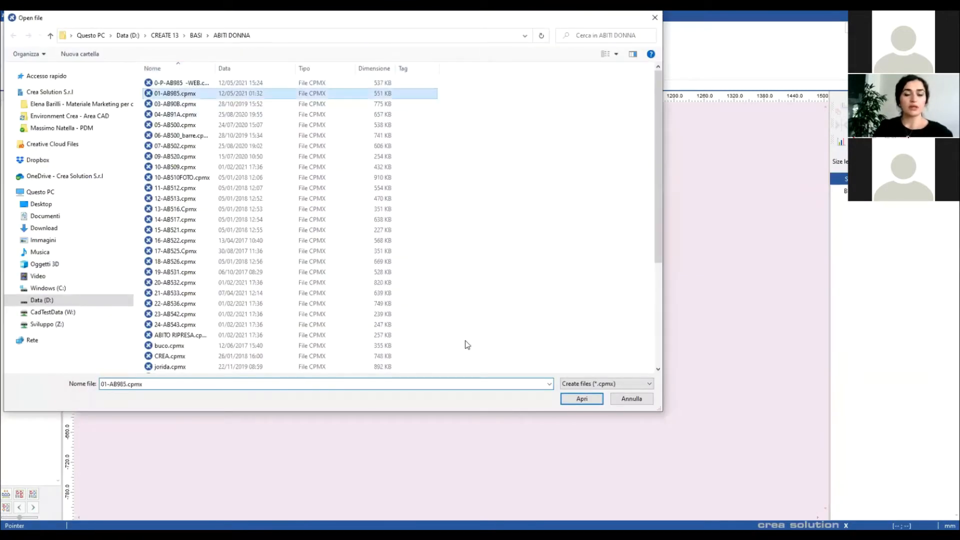
pyautogui.keyDown('shift'); pyautogui.click(168, 124); pyautogui.keyUp('shift')
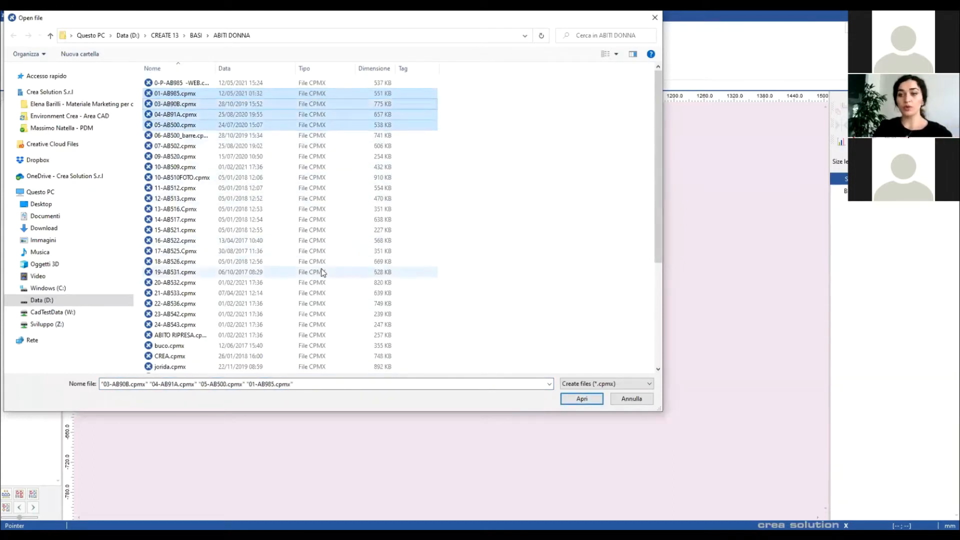
pyautogui.click(581, 398)
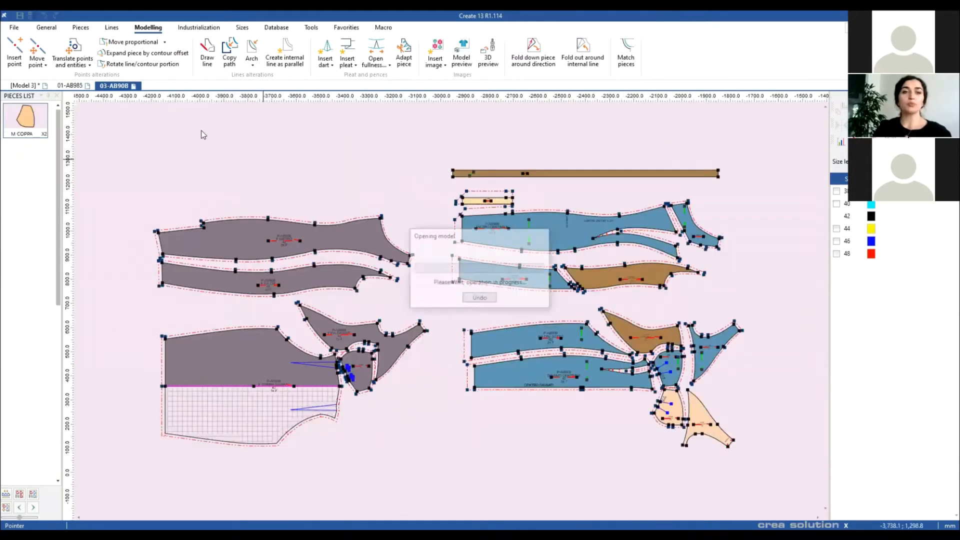
pyautogui.press('Return')
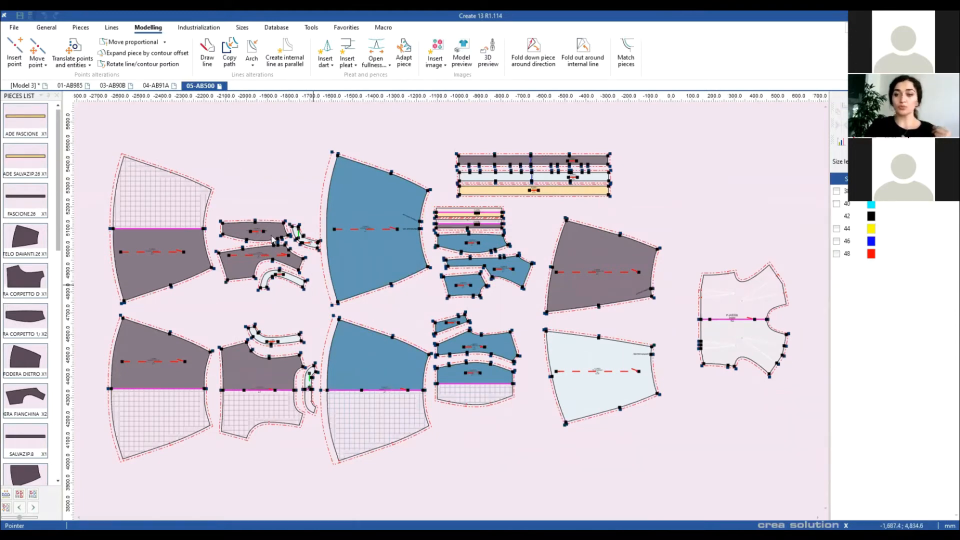
# Step: Box-select the F DIETRO and F FIA DIE pieces in 04-AB91A, then return to 01-AB985
pyautogui.click(66, 87)
pyautogui.click(156, 87)
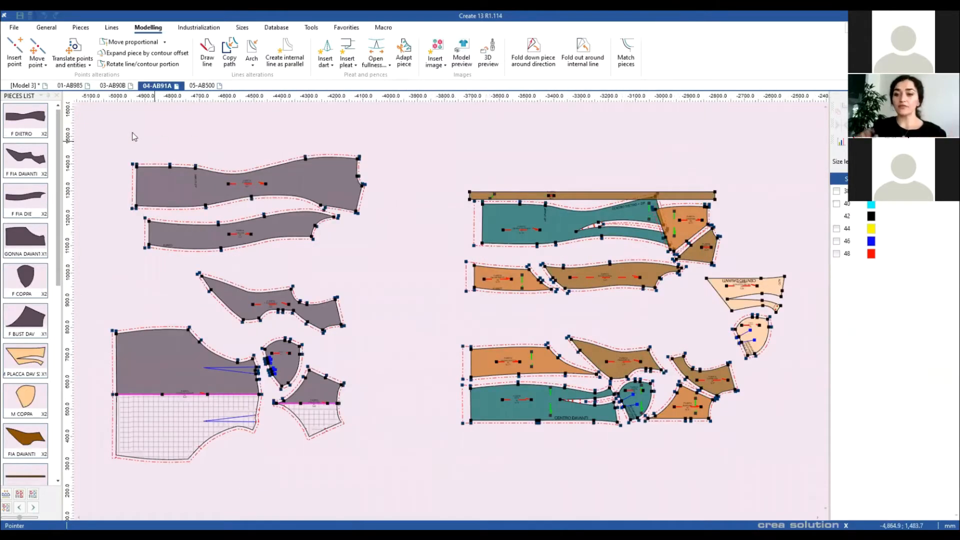
pyautogui.moveTo(106, 128); pyautogui.dragTo(373, 256)
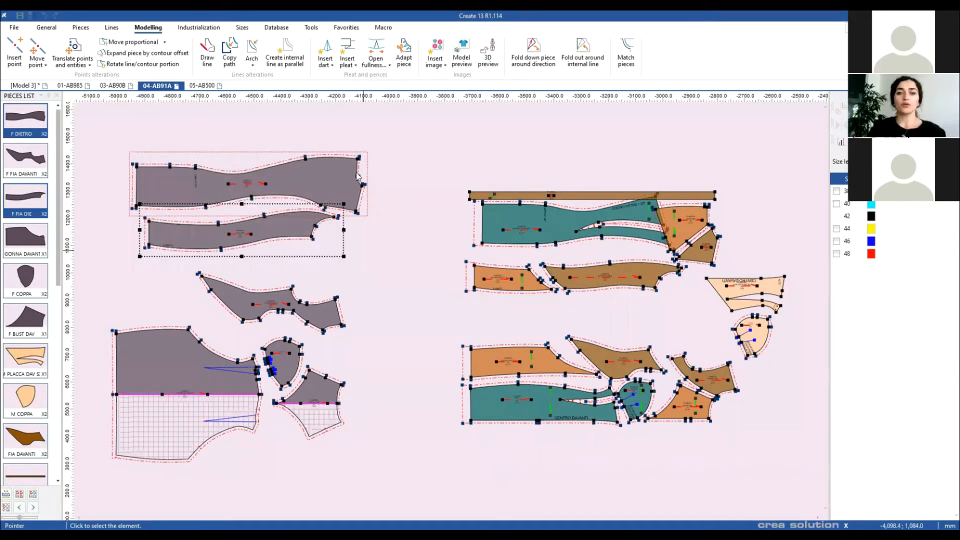
pyautogui.click(74, 86)
pyautogui.scroll(-1, 404, 304)
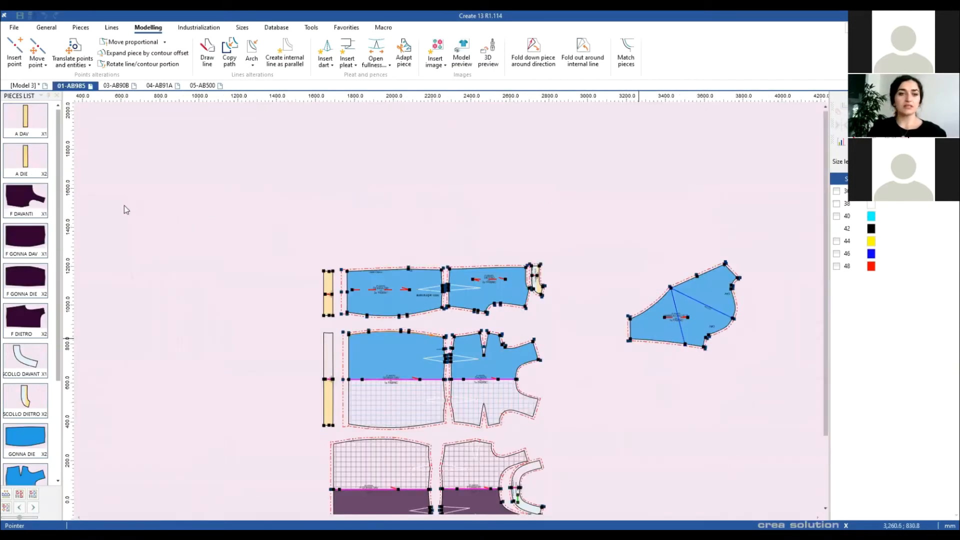
pyautogui.hotkey('ctrl', 'v')
pyautogui.moveTo(205, 301); pyautogui.dragTo(106, 208)
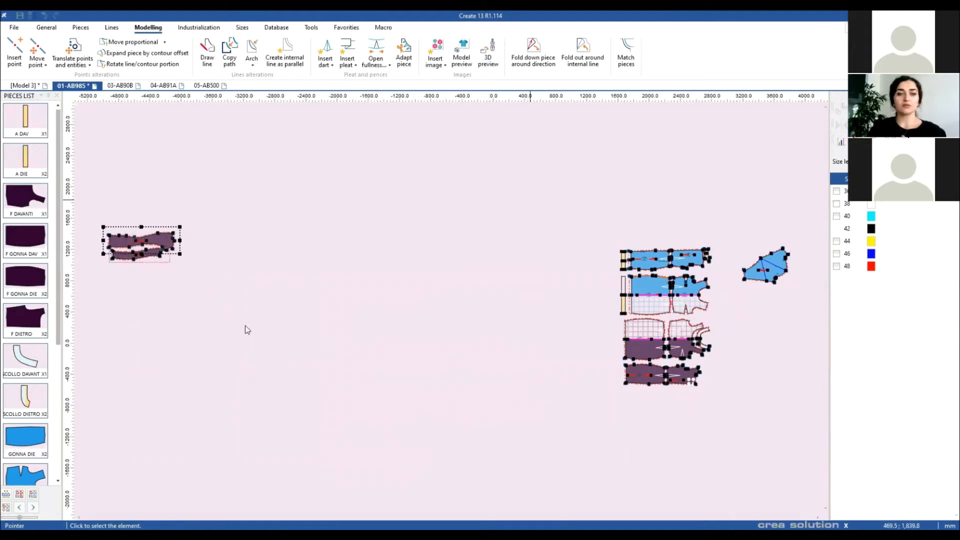
pyautogui.moveTo(168, 246); pyautogui.dragTo(677, 200)
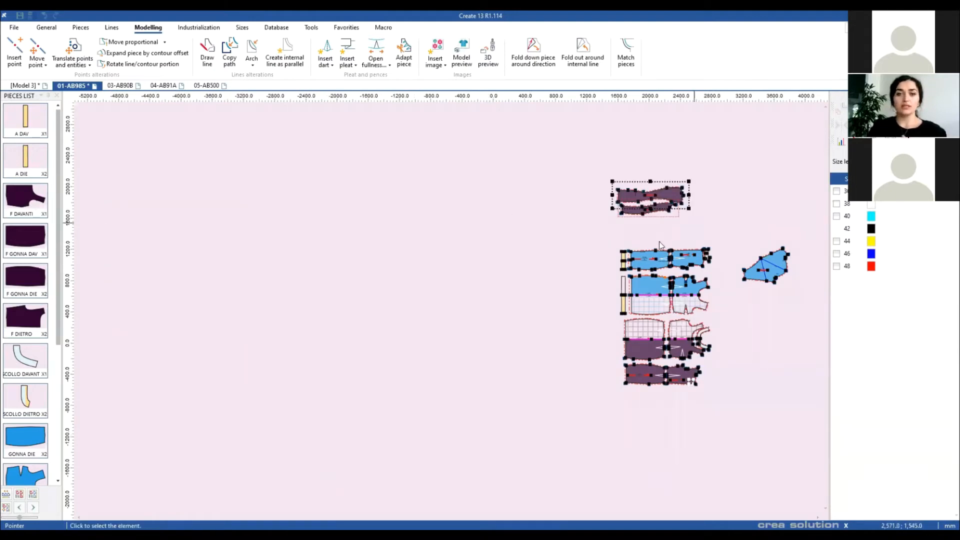
pyautogui.scroll(3, 700, 290)
pyautogui.scroll(1, 643, 242)
pyautogui.scroll(1, 379, 322)
pyautogui.scroll(-2, 356, 361)
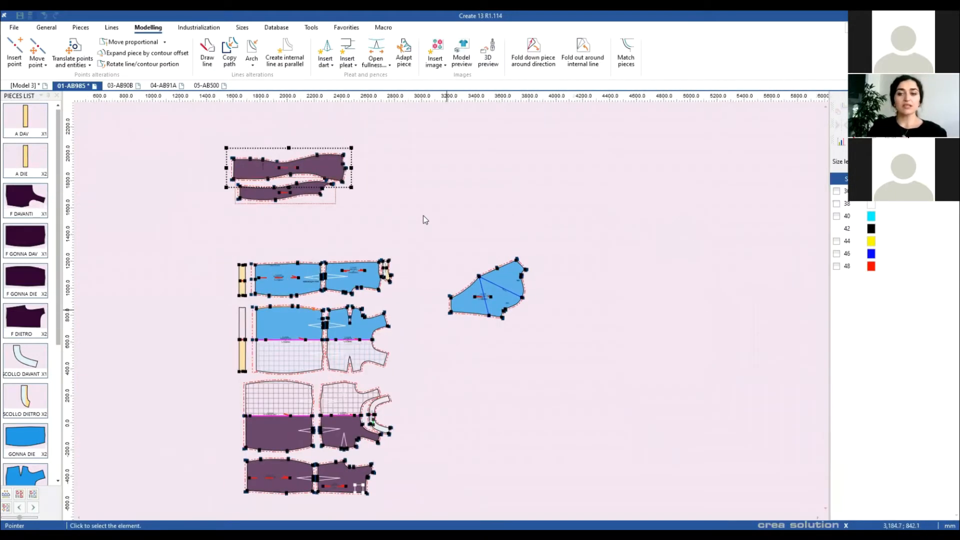
pyautogui.scroll(1, 422, 216)
pyautogui.scroll(-1, 423, 215)
pyautogui.scroll(1, 409, 210)
pyautogui.click(394, 195)
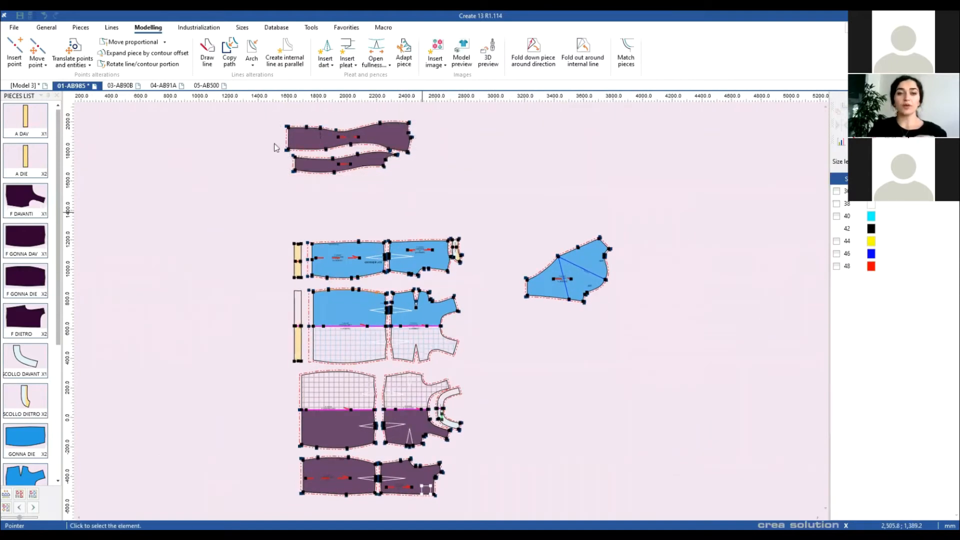
pyautogui.click(152, 86)
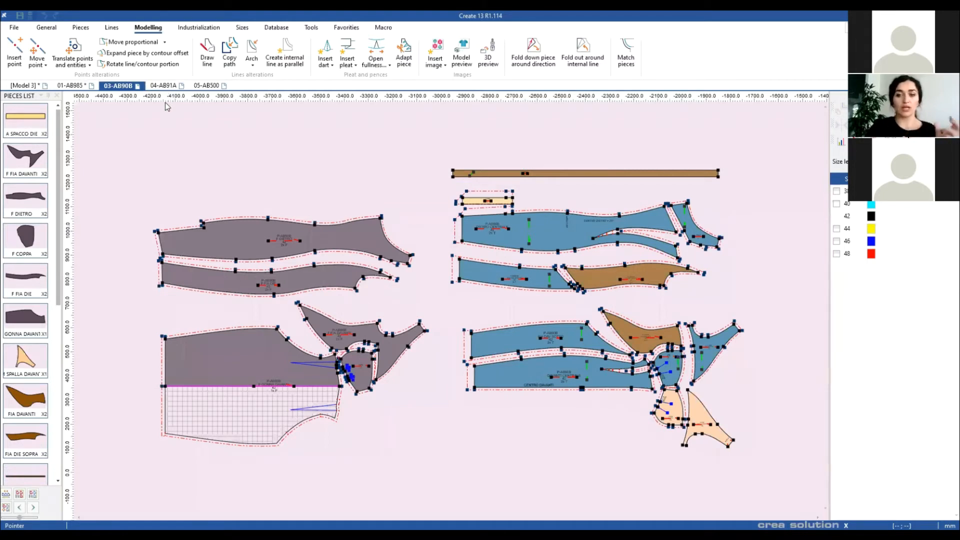
pyautogui.click(71, 85)
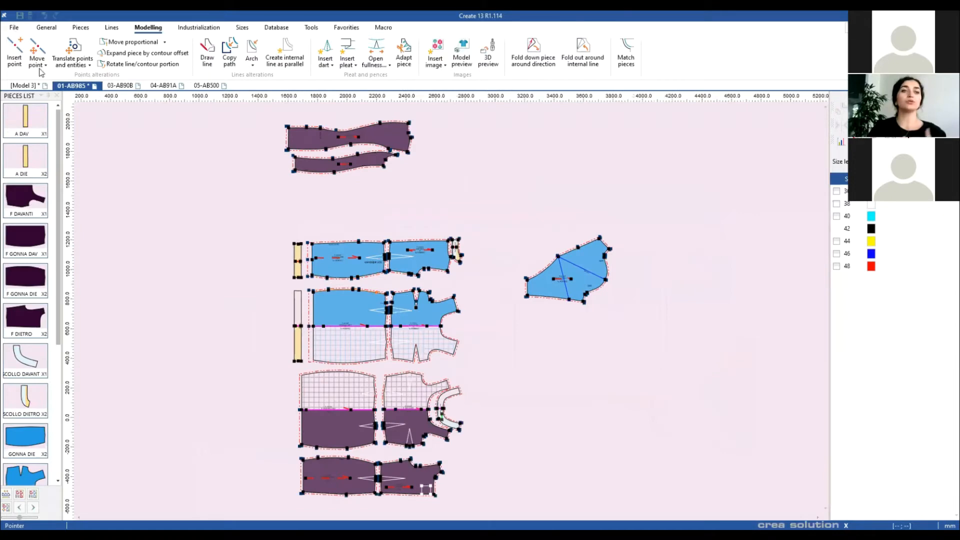
# Step: Start appending pieces from model 13-AB516.Cpmx
pyautogui.click(14, 28)
pyautogui.moveTo(35, 79)
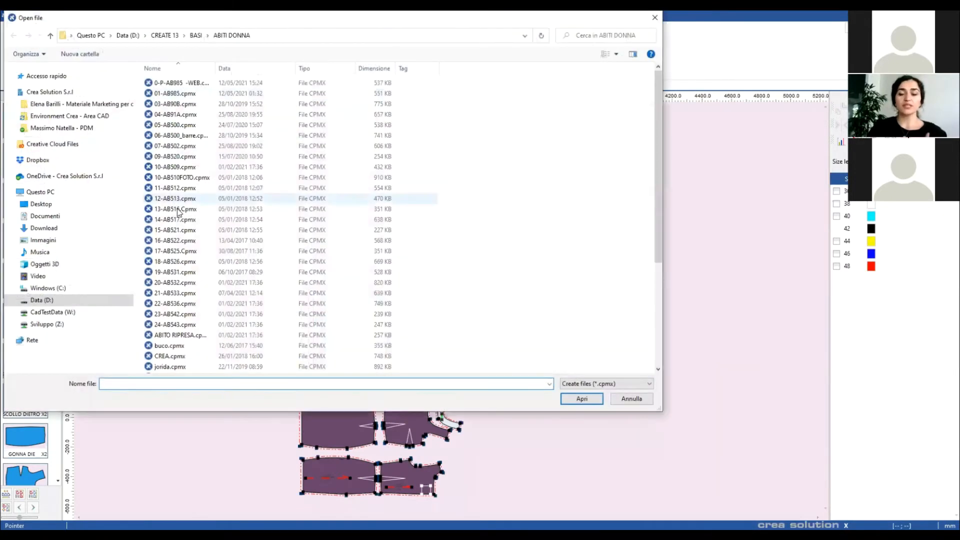
pyautogui.click(176, 209)
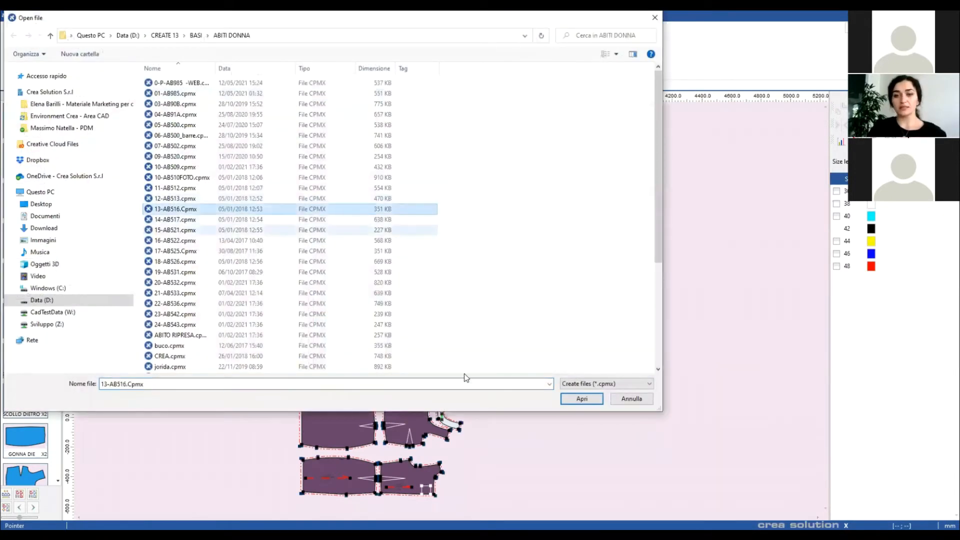
pyautogui.press('Return')
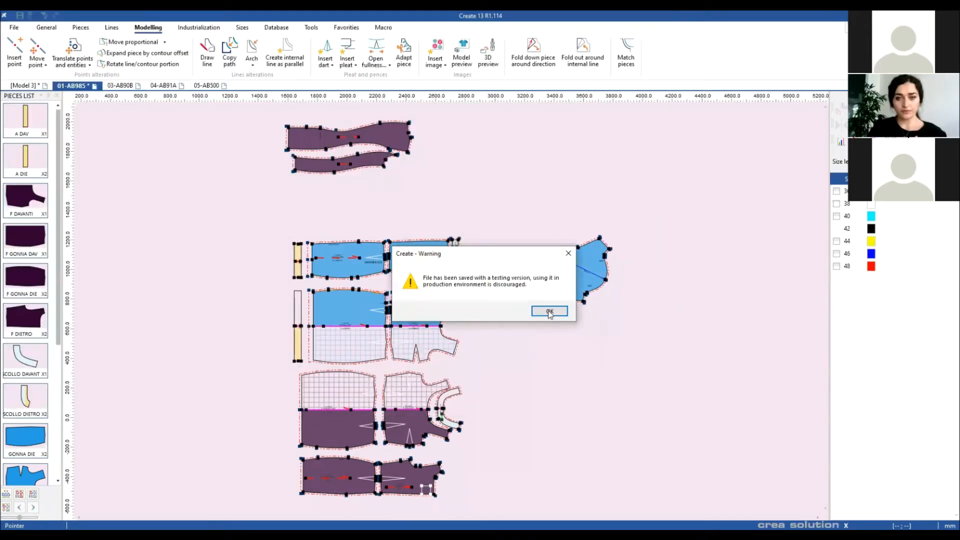
pyautogui.click(547, 311)
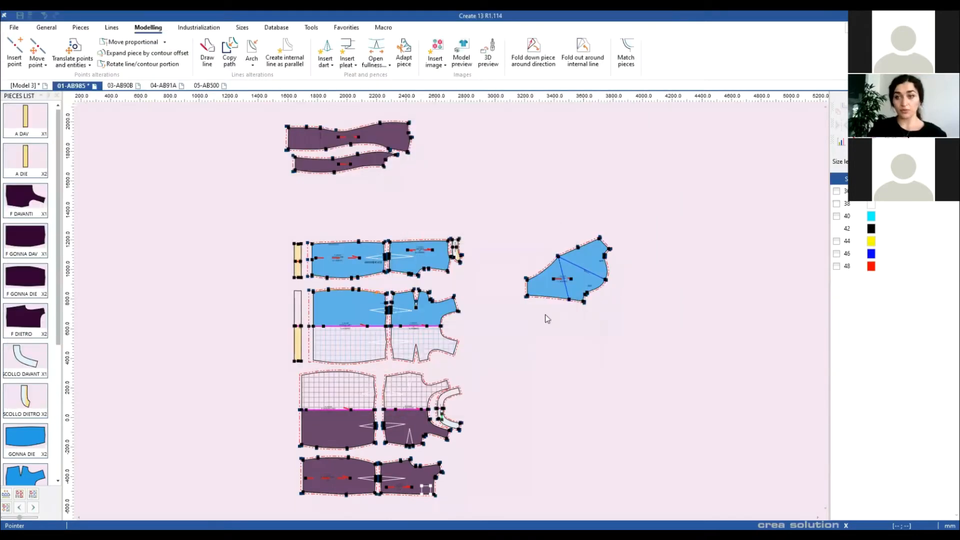
# Step: Append CORPETTO DIETRO, P113.20 and FASCIONE INTERNO, keeping 42 as the base size
pyautogui.click(371, 218)
pyautogui.click(380, 239)
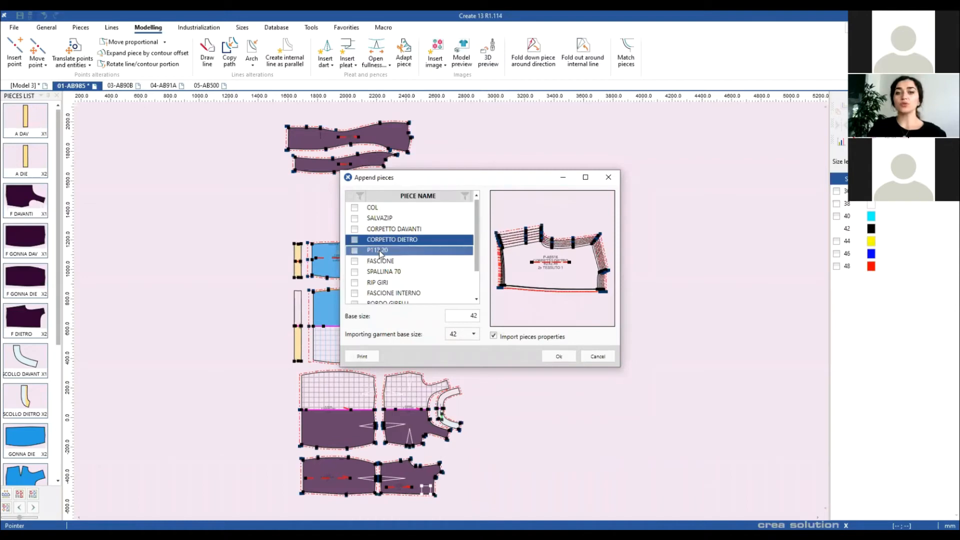
pyautogui.click(380, 250)
pyautogui.click(355, 240)
pyautogui.click(355, 251)
pyautogui.click(383, 284)
pyautogui.click(383, 294)
pyautogui.click(354, 294)
pyautogui.click(462, 334)
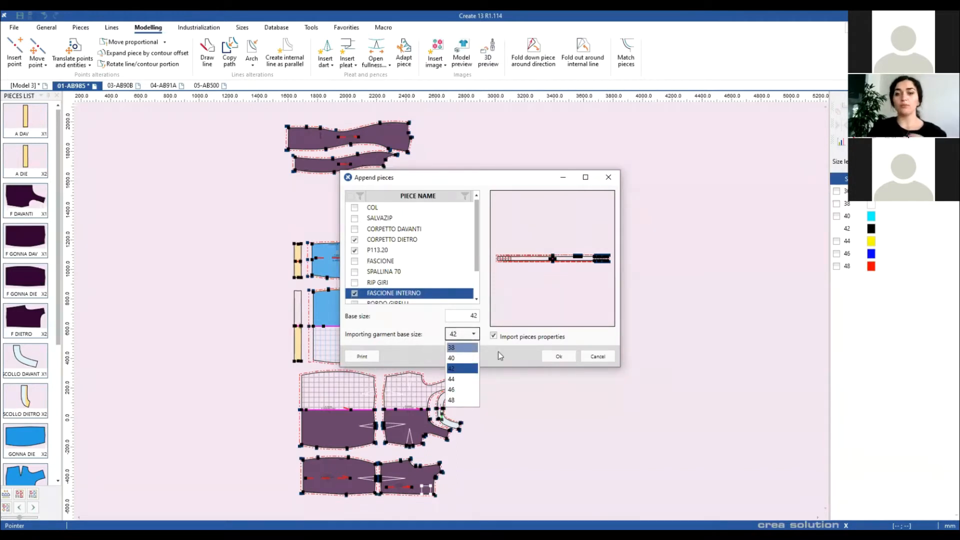
pyautogui.click(563, 357)
pyautogui.click(562, 356)
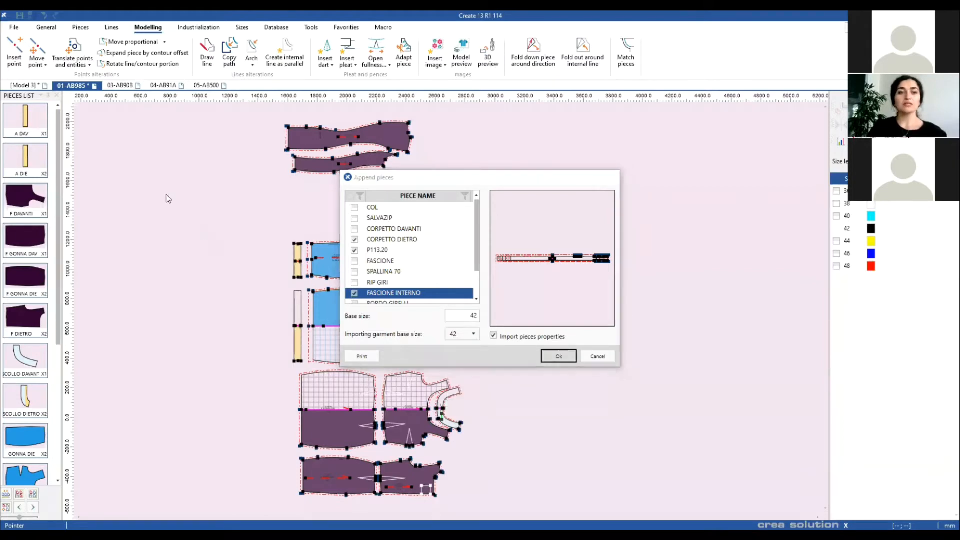
pyautogui.press('Home')
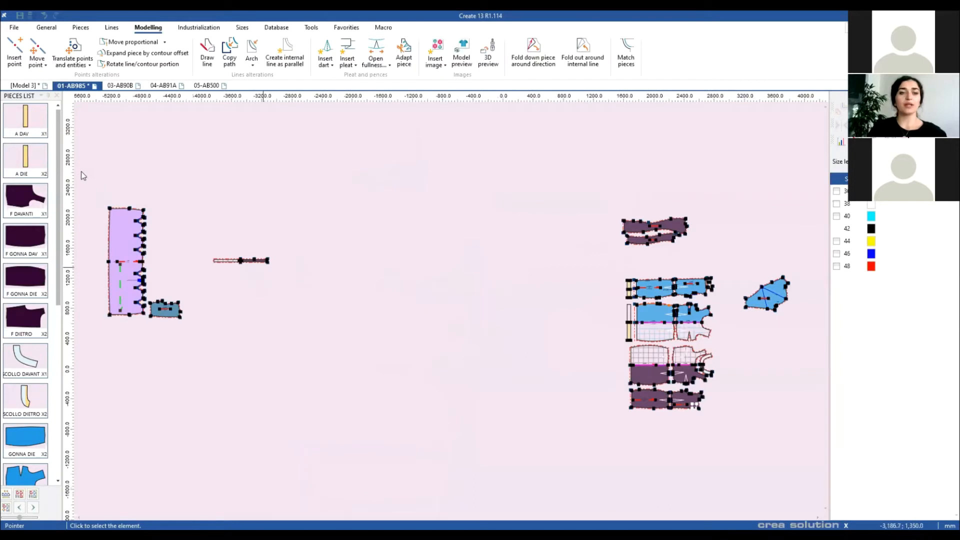
# Step: Move the three appended pieces toward the centre, then delete them
pyautogui.moveTo(98, 190); pyautogui.dragTo(413, 334)
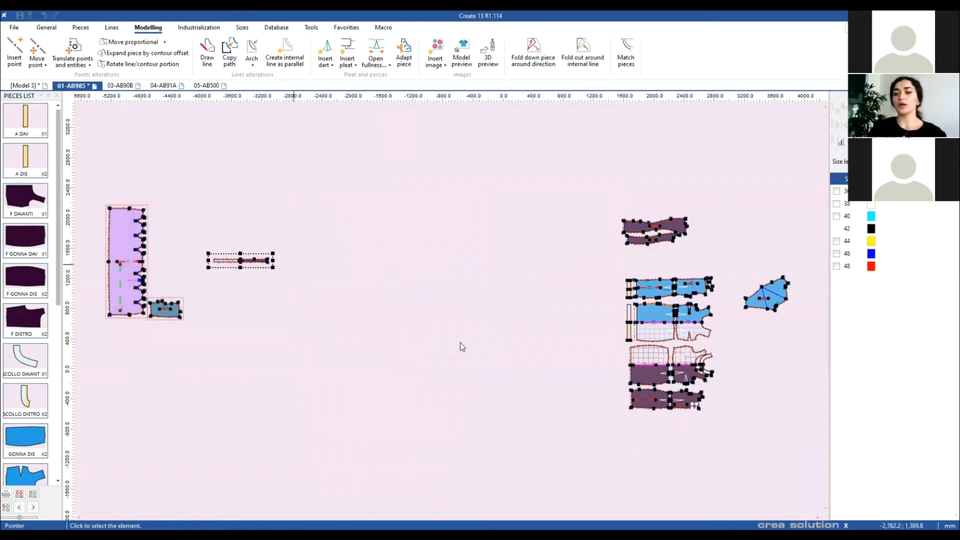
pyautogui.press('m')
pyautogui.click(452, 276)
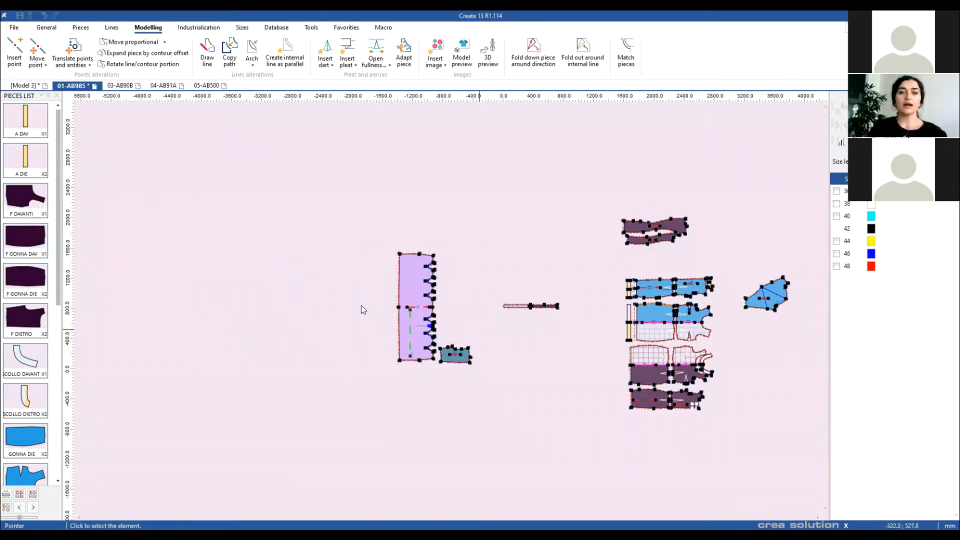
pyautogui.press('Home')
pyautogui.moveTo(341, 294); pyautogui.dragTo(228, 239)
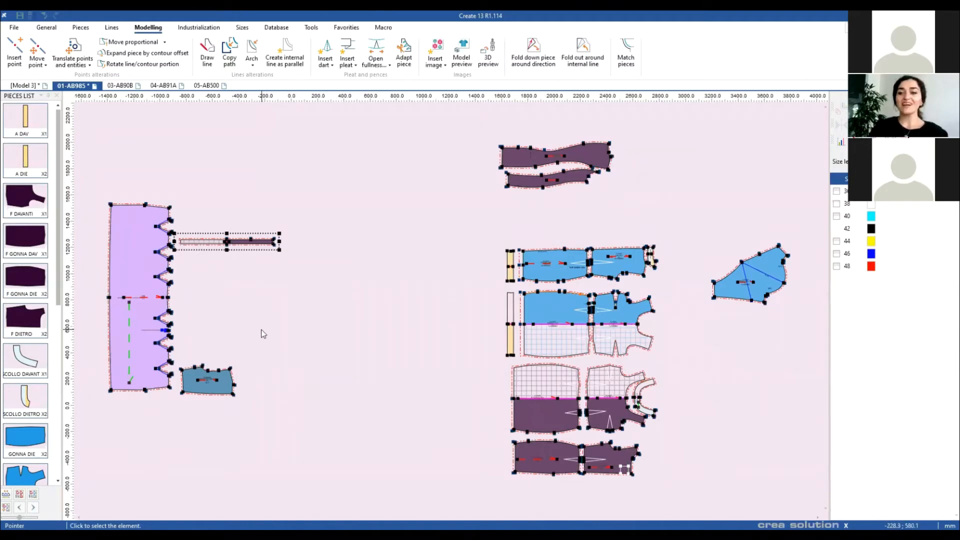
pyautogui.moveTo(101, 165); pyautogui.dragTo(322, 413)
pyautogui.press('Delete')
pyautogui.press('Return')
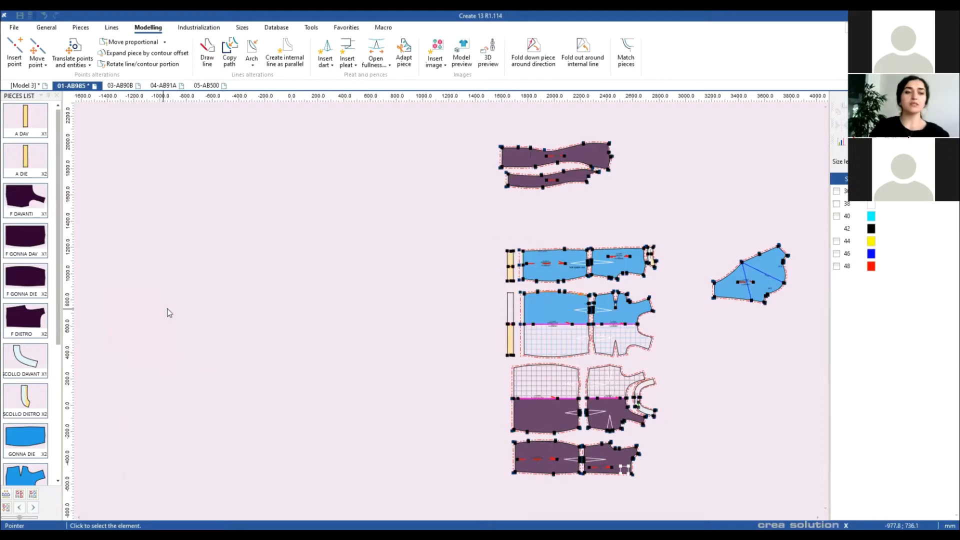
# Step: Delete the two long purple pieces at the top of the layout
pyautogui.moveTo(257, 118); pyautogui.dragTo(430, 188)
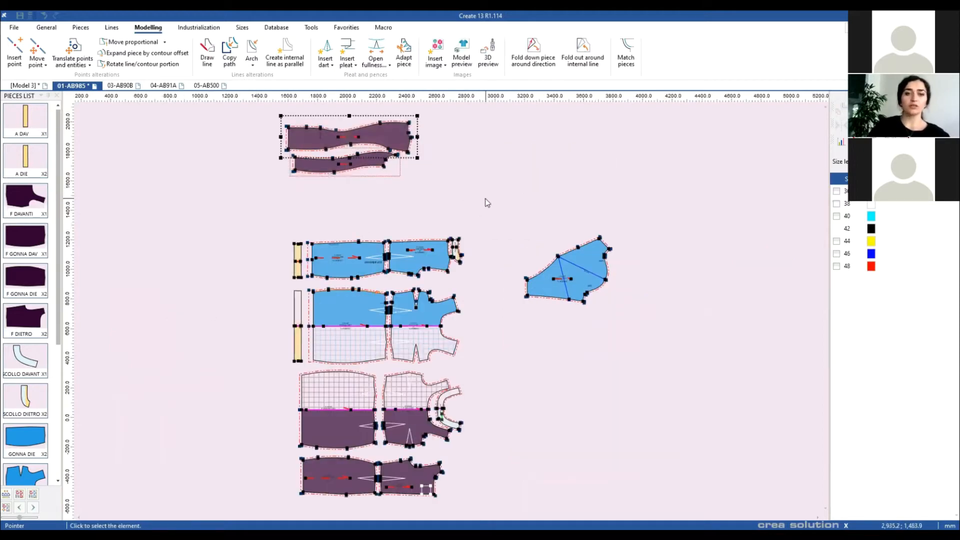
pyautogui.press('Delete')
pyautogui.press('Return')
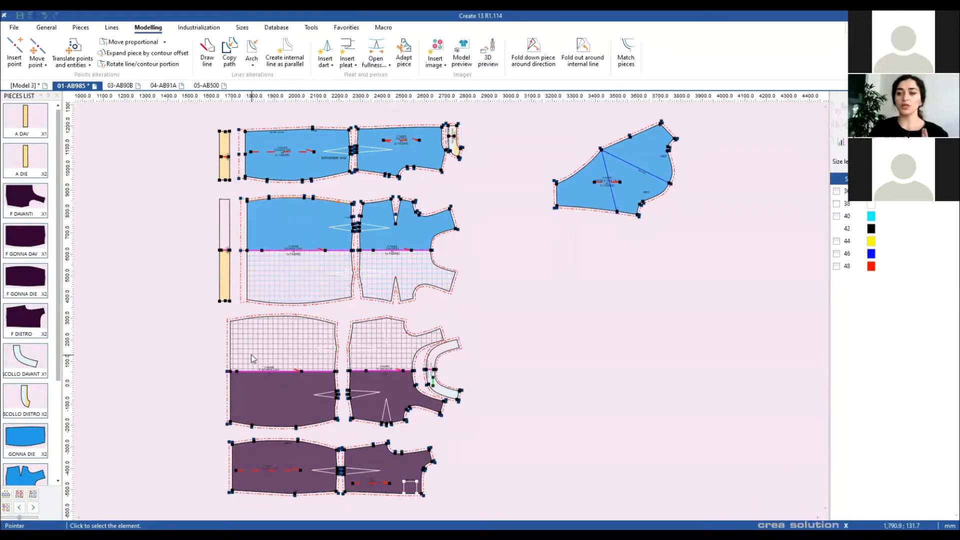
# Step: Filter the design area to the FABRIC material so only the blue pieces show
pyautogui.click(6, 509)
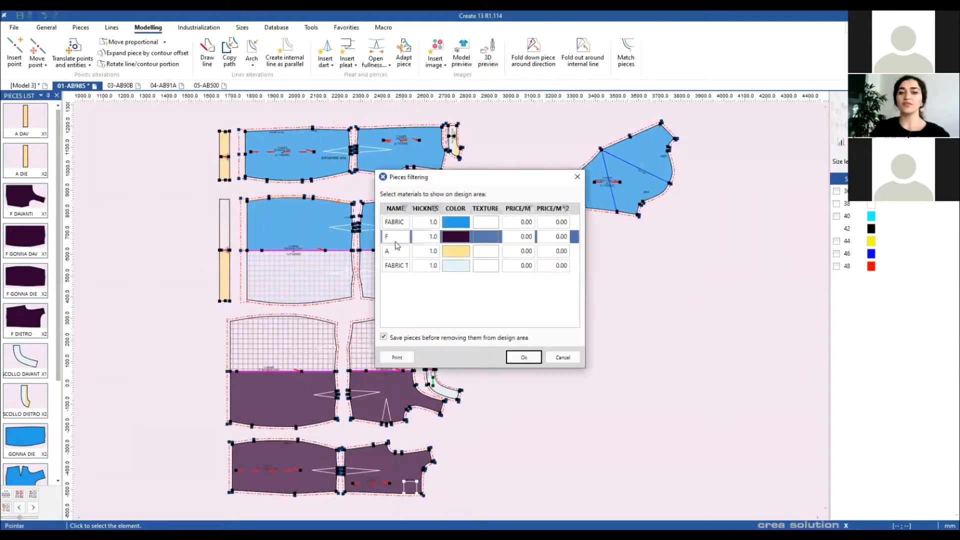
pyautogui.click(388, 226)
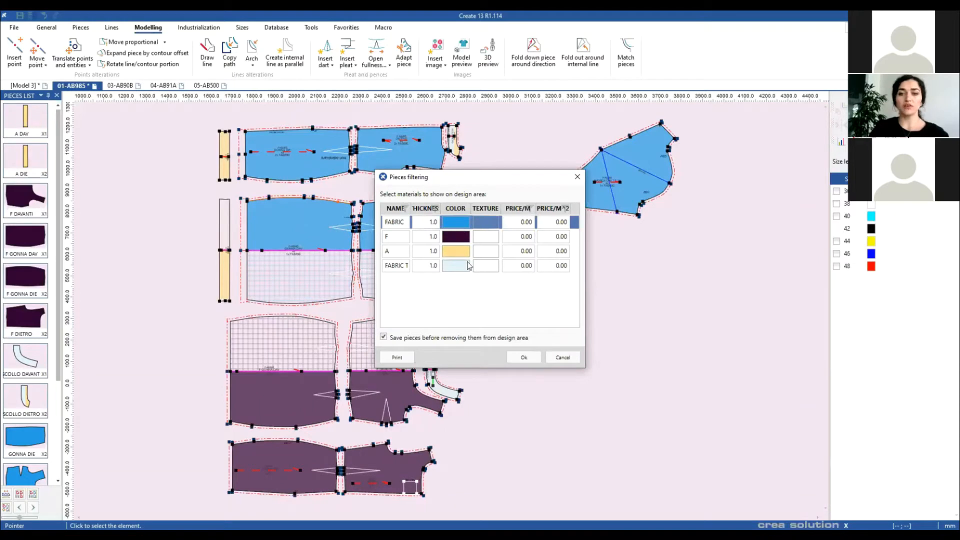
pyautogui.click(524, 357)
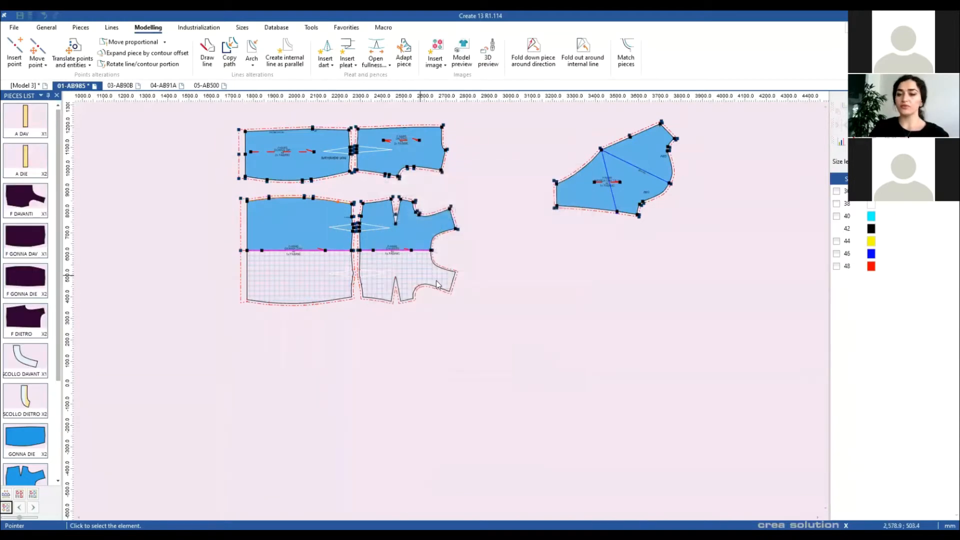
pyautogui.middleClick(435, 285)
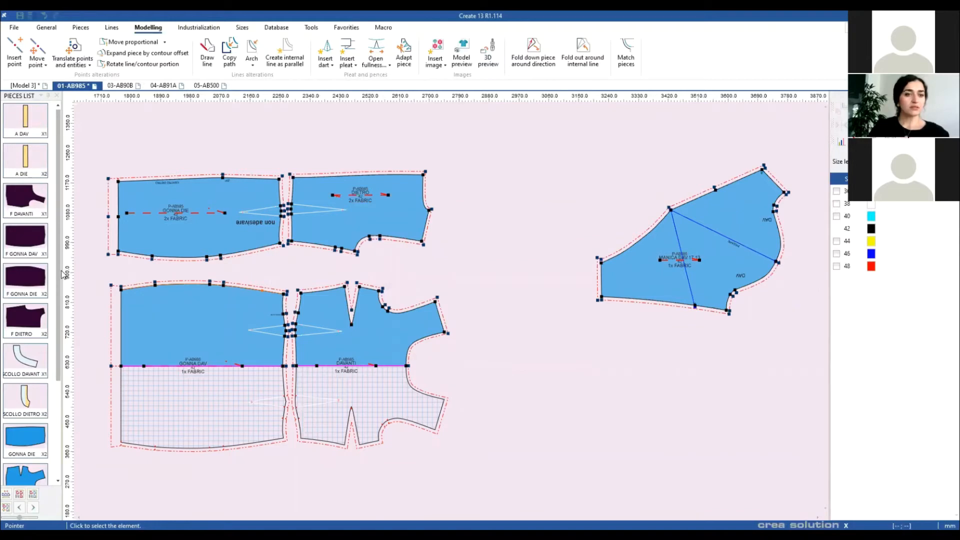
# Step: Move the MANICA DAV sleeve piece left and slightly up
pyautogui.scroll(-3, 28, 265)
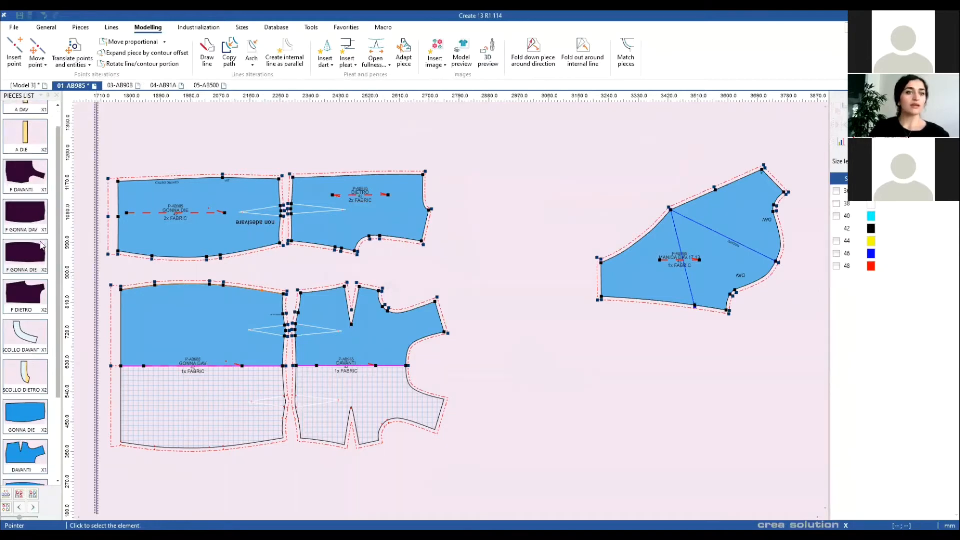
pyautogui.scroll(3, 24, 250)
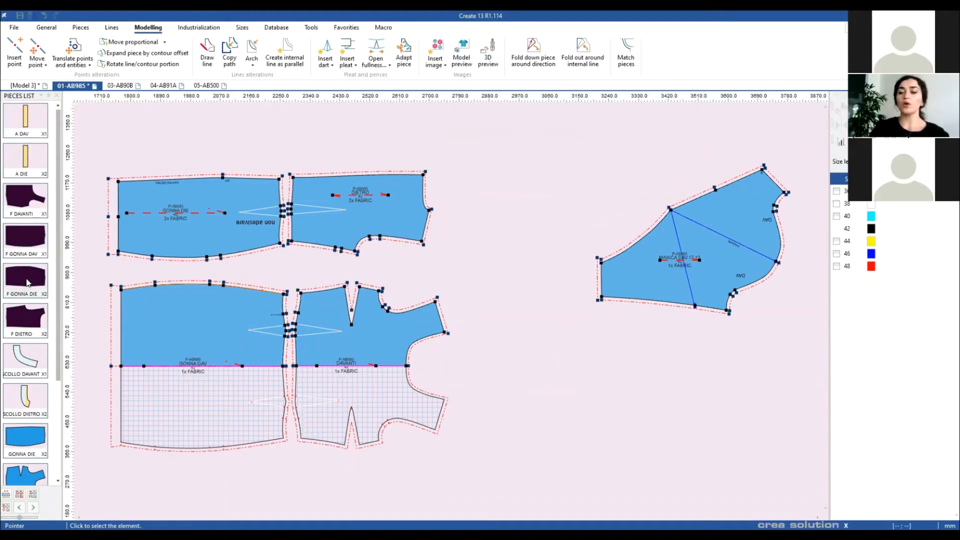
pyautogui.moveTo(27, 283)
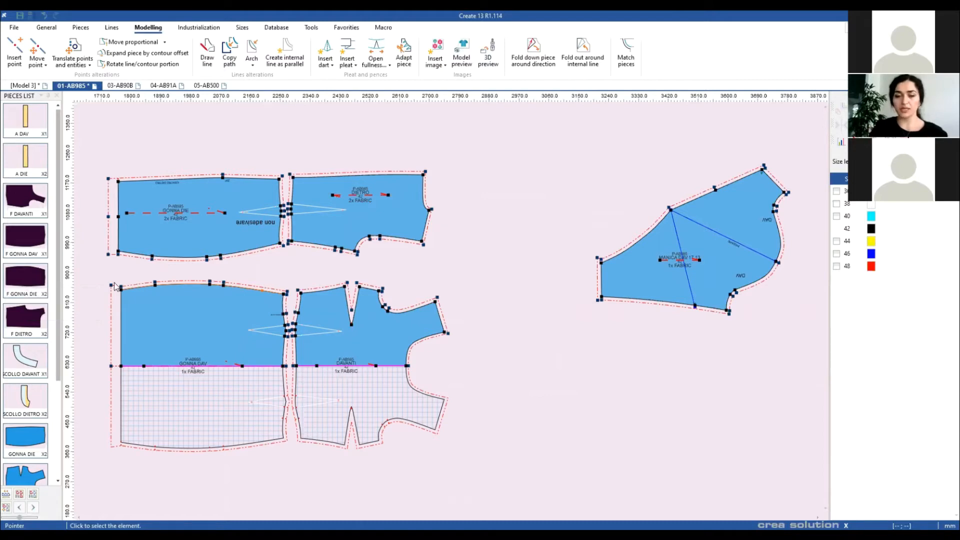
pyautogui.click(628, 283)
pyautogui.moveTo(628, 283); pyautogui.dragTo(534, 267)
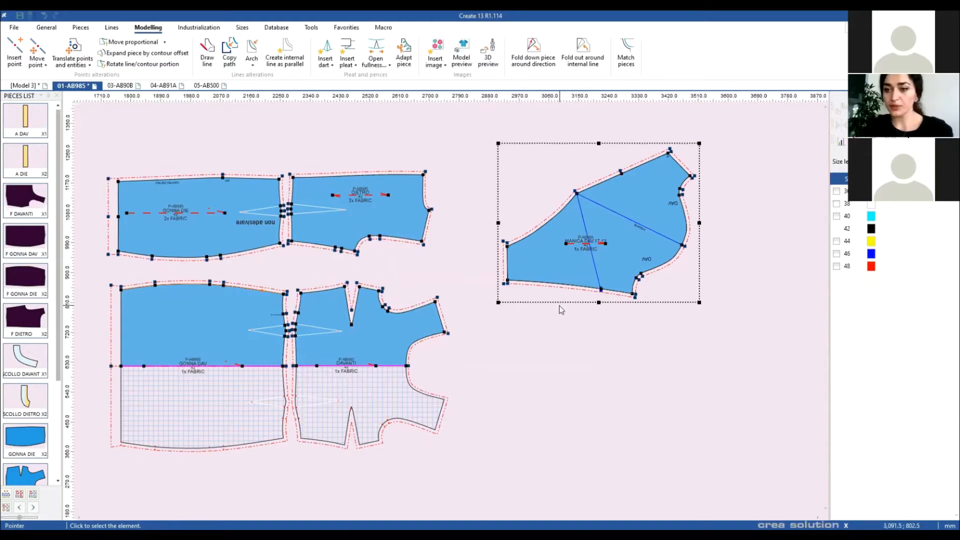
pyautogui.press('Home')
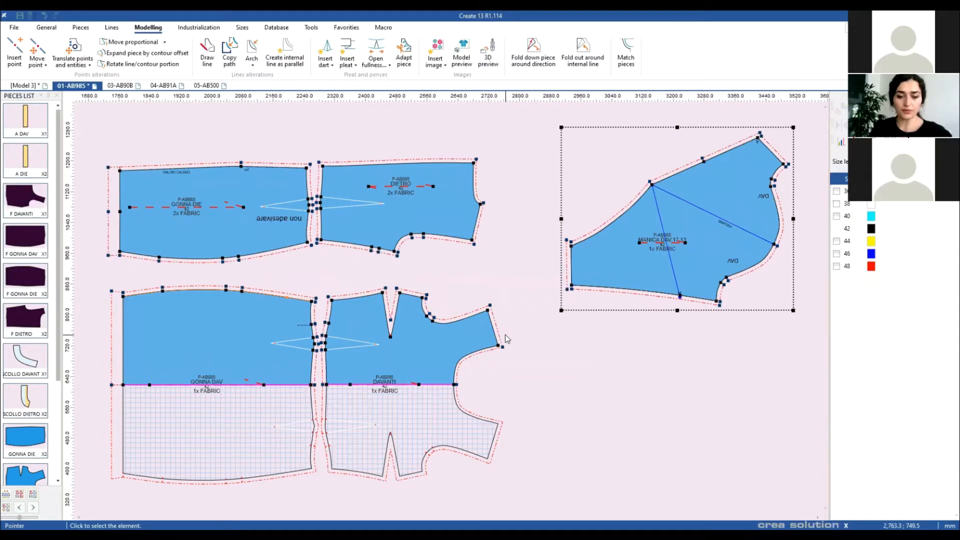
# Step: Shift GONNA DIE and DIETRO up and right, then select GONNA DIE
pyautogui.press('F4')
pyautogui.press('F4')
pyautogui.moveTo(200, 144); pyautogui.dragTo(425, 214)
pyautogui.click(450, 260)
pyautogui.click(452, 244)
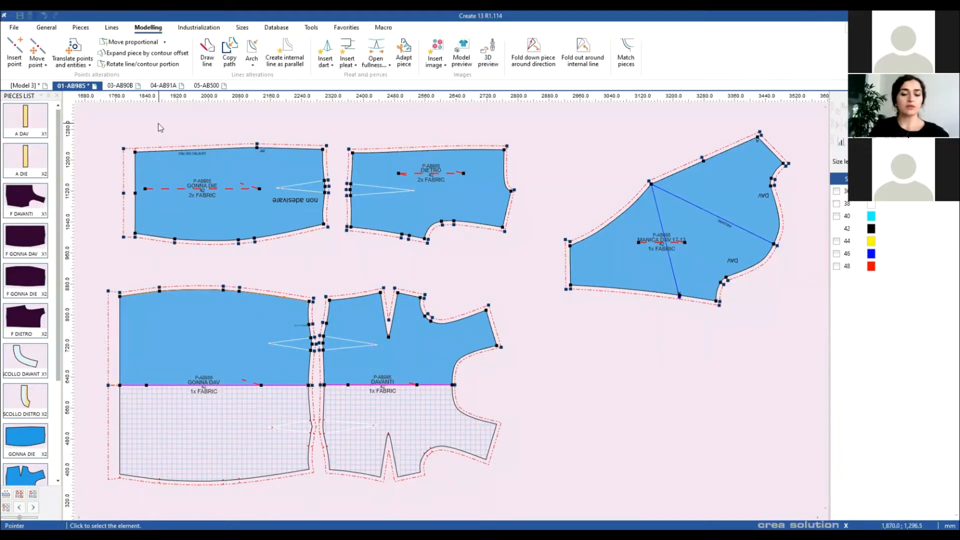
pyautogui.moveTo(133, 125); pyautogui.dragTo(479, 249)
# Step: Reset GONNA DIE's gradings and view the 36–48 size plan with base 42, loading no plan
pyautogui.click(242, 28)
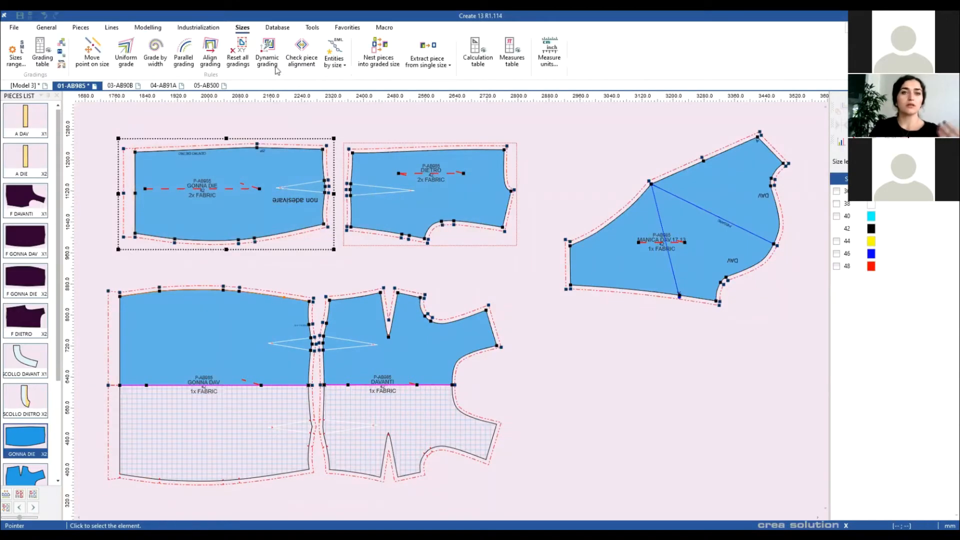
pyautogui.click(241, 44)
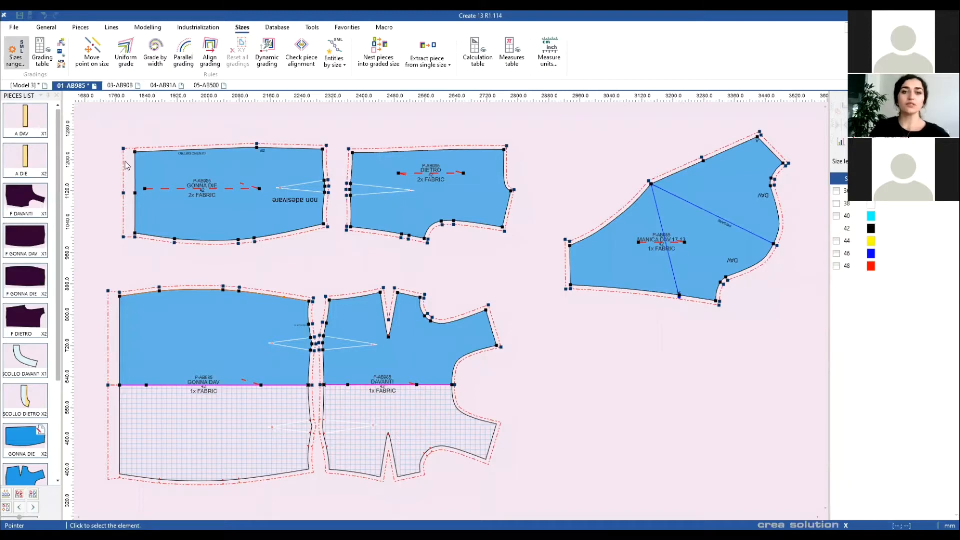
pyautogui.click(16, 52)
pyautogui.click(352, 214)
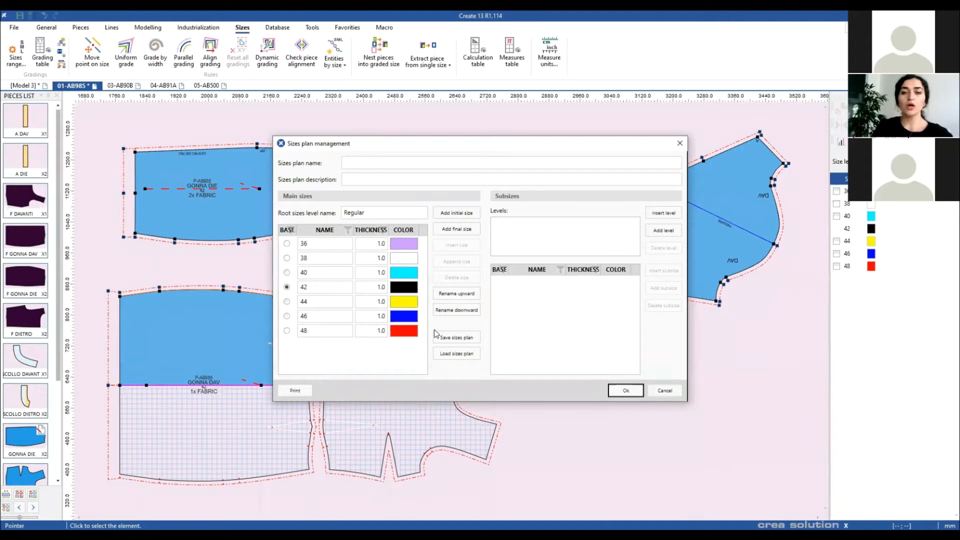
pyautogui.click(467, 355)
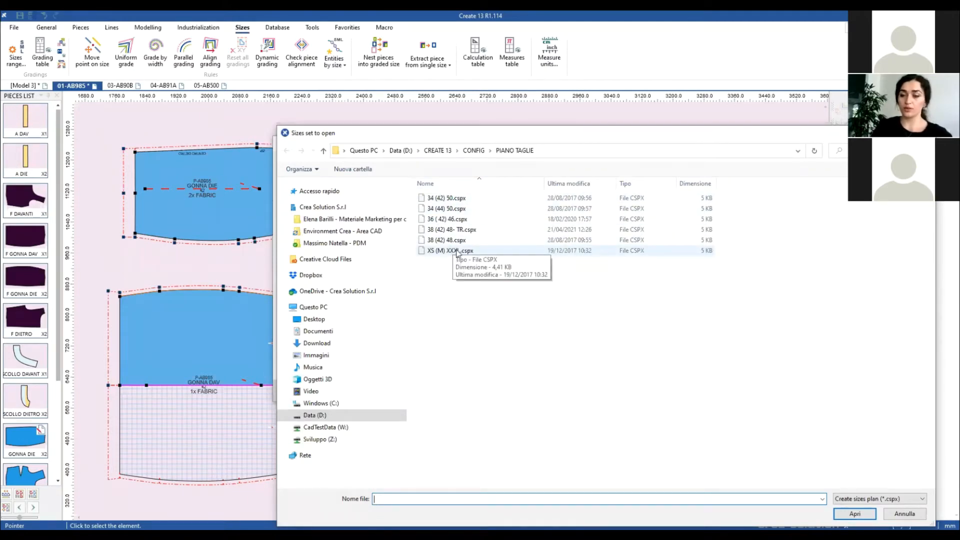
pyautogui.click(927, 133)
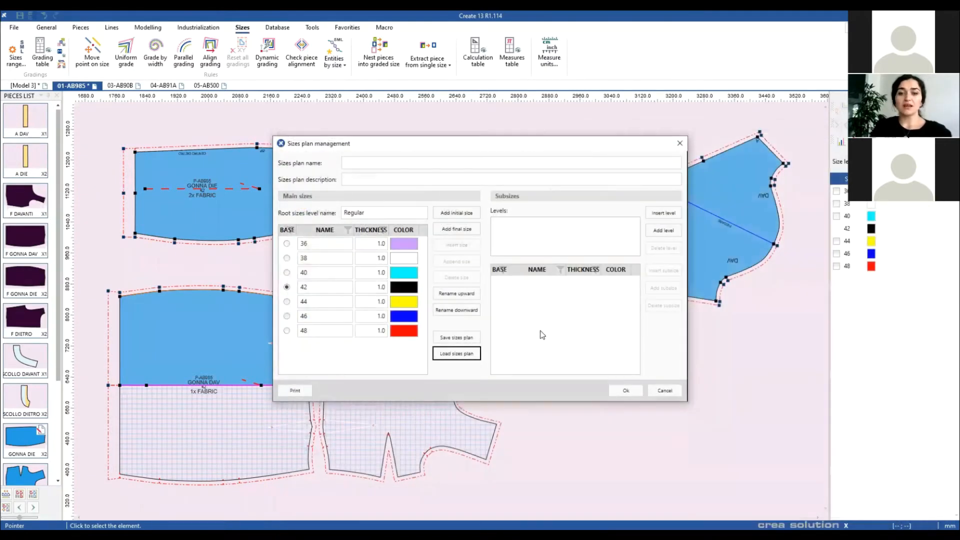
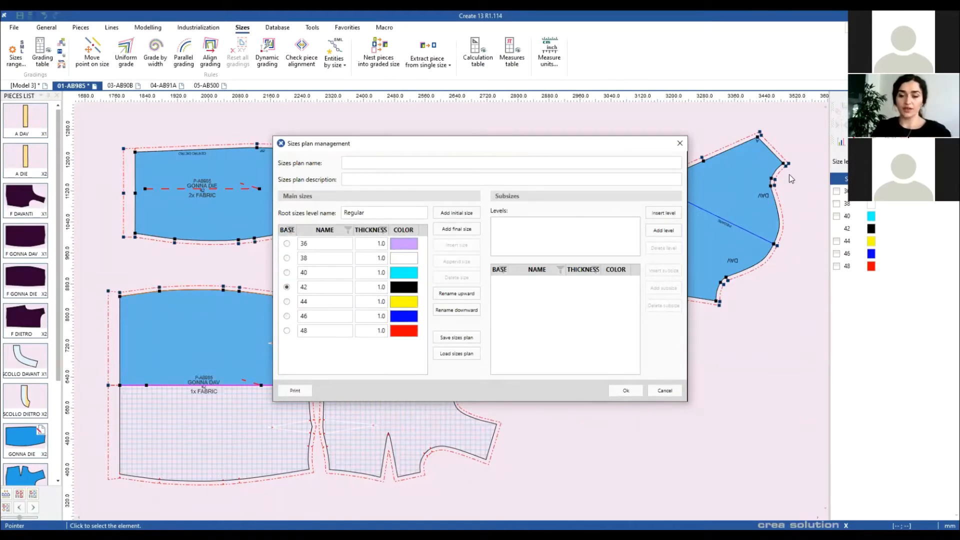
# Step: Close the 36–48 Sizes plan management window to get back to the pattern pieces
pyautogui.click(679, 143)
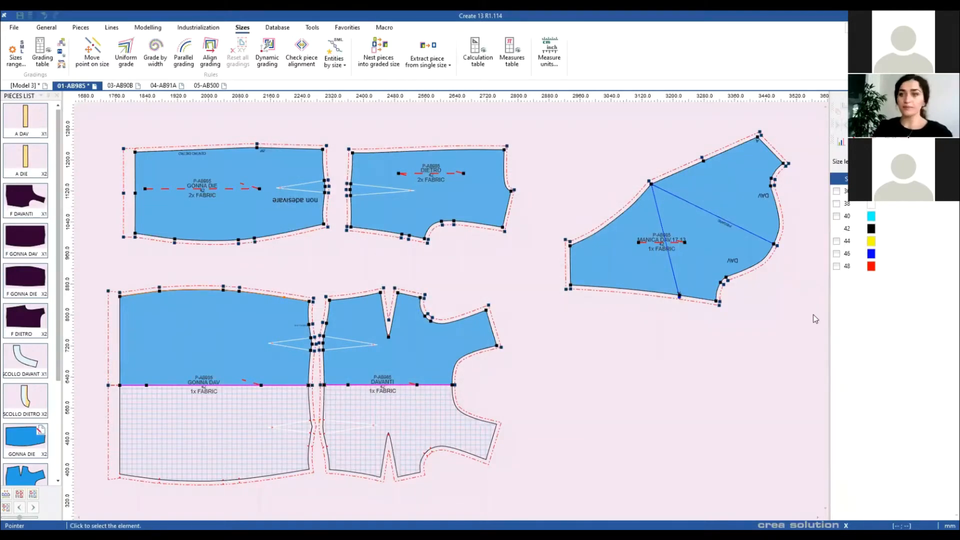
# Step: Bring DIETRO into view, select its lower-curve point and toggle the graded size outlines
pyautogui.scroll(-2, 450, 313)
pyautogui.scroll(2, 449, 313)
pyautogui.moveTo(326, 248); pyautogui.dragTo(492, 316)
pyautogui.scroll(2, 500, 305)
pyautogui.moveTo(520, 262); pyautogui.dragTo(520, 319)
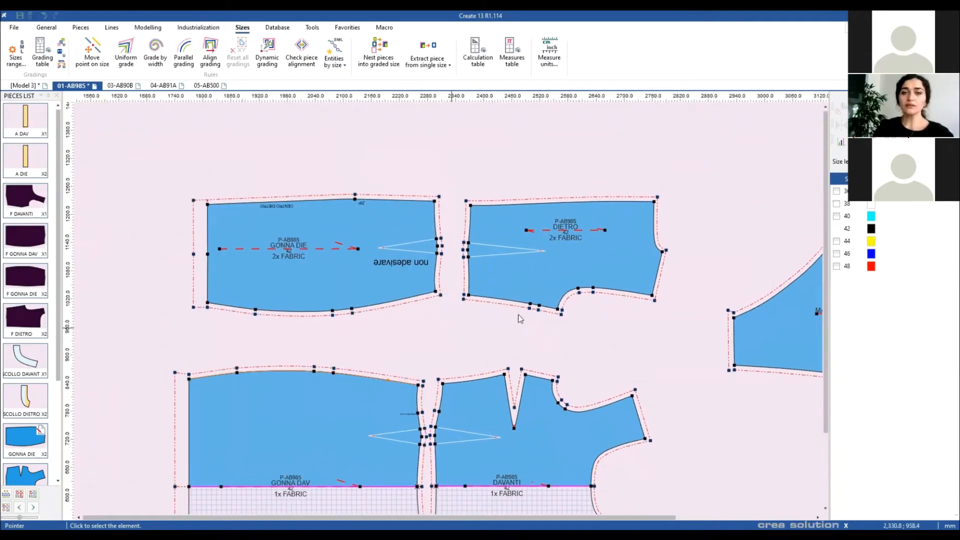
pyautogui.moveTo(520, 261); pyautogui.dragTo(559, 309)
pyautogui.click(561, 307)
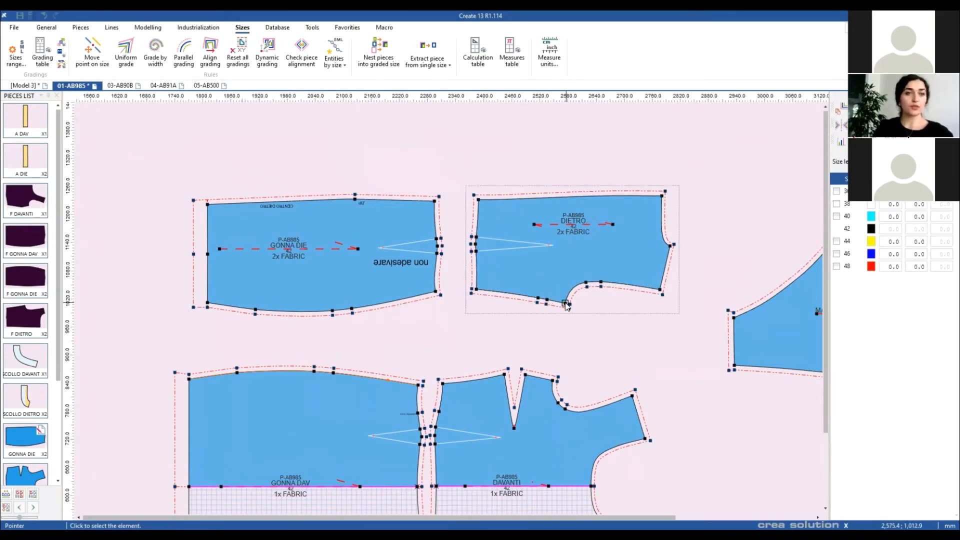
pyautogui.press('F4')
pyautogui.press('F4')
pyautogui.press('F4')
pyautogui.press('F4')
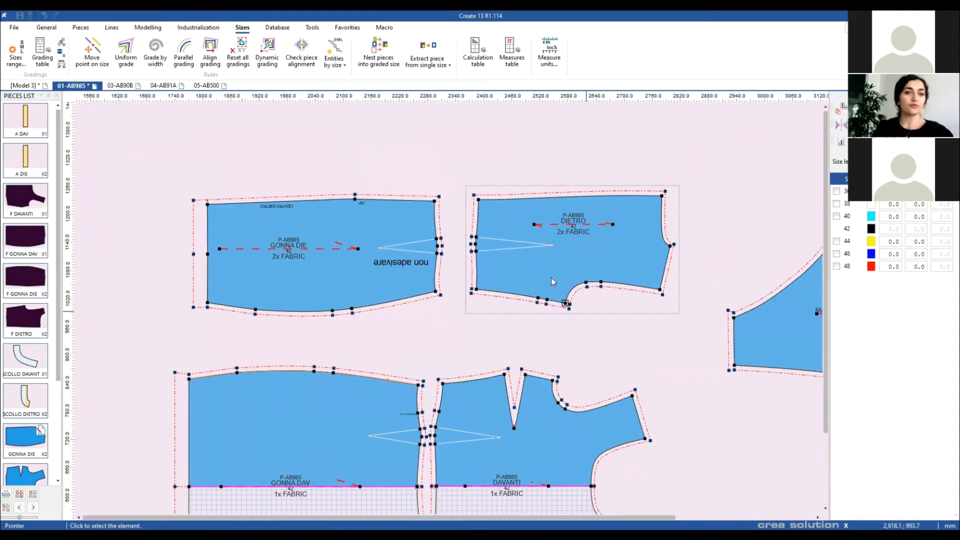
pyautogui.press('F4')
pyautogui.press('F4')
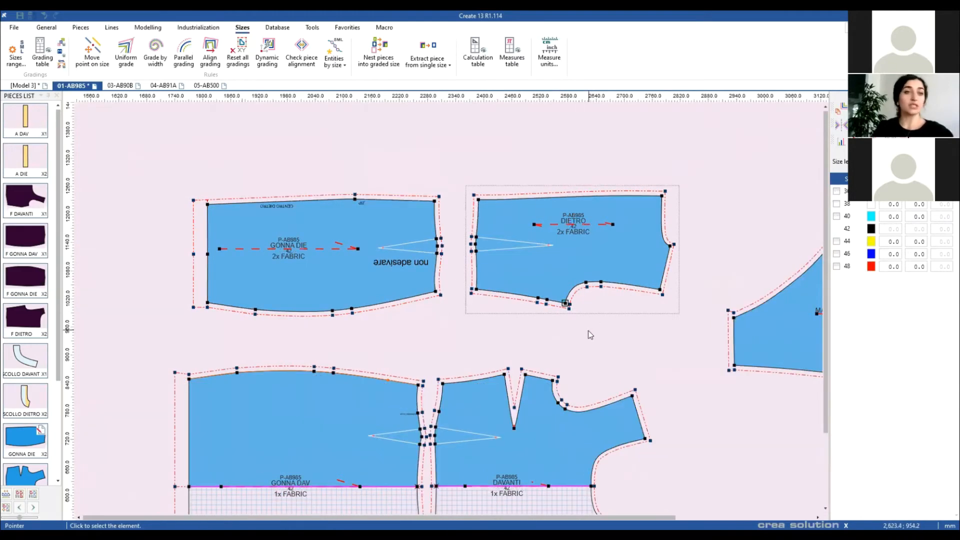
# Step: Grade that DIETRO point 10 for sizes 38–40 and −10 for 44–48, showing all sizes
pyautogui.click(570, 309)
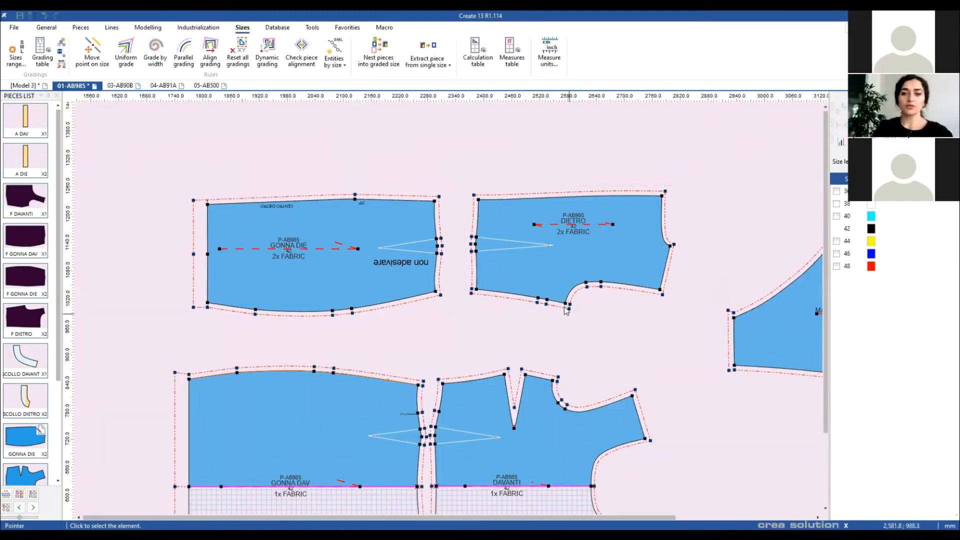
pyautogui.click(566, 303)
pyautogui.moveTo(916, 267); pyautogui.dragTo(916, 193)
pyautogui.write('-100')
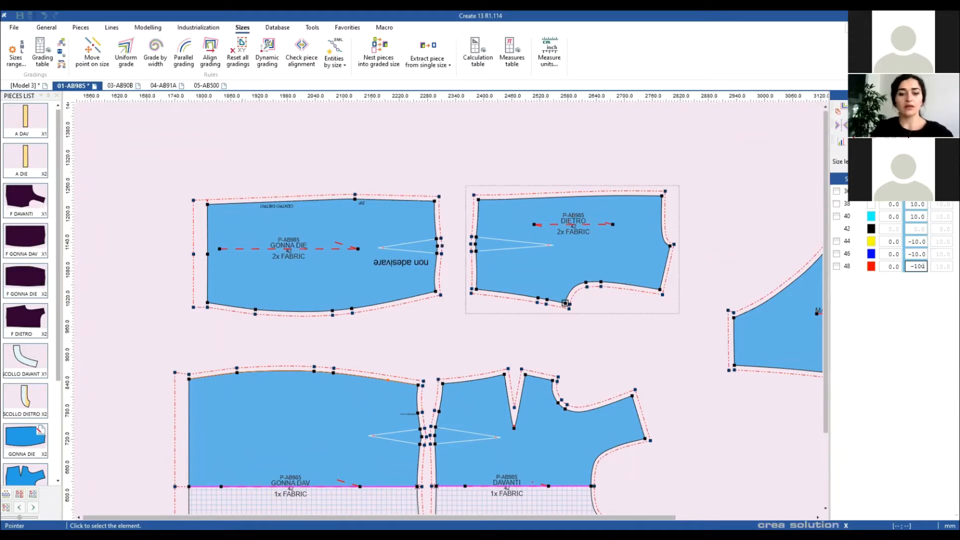
pyautogui.press('F4')
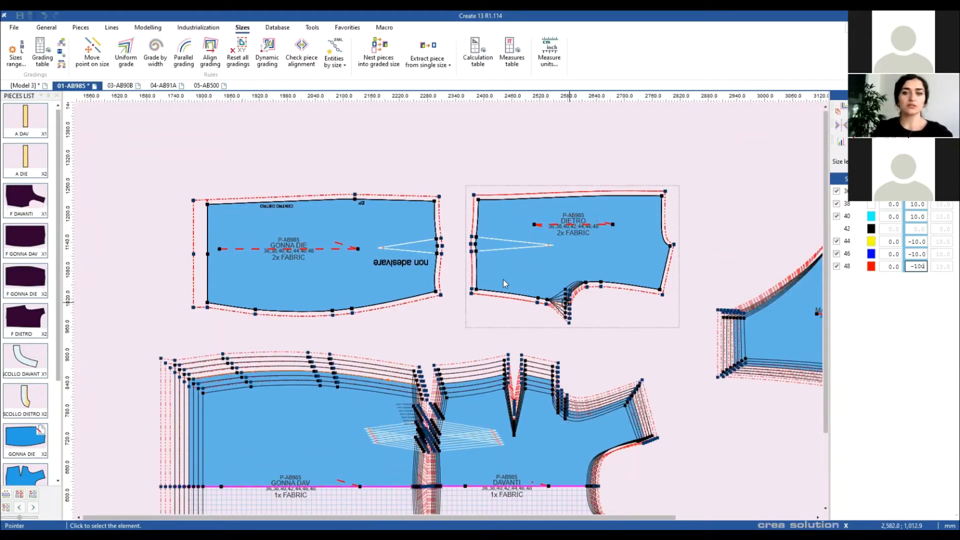
pyautogui.scroll(4, 503, 283)
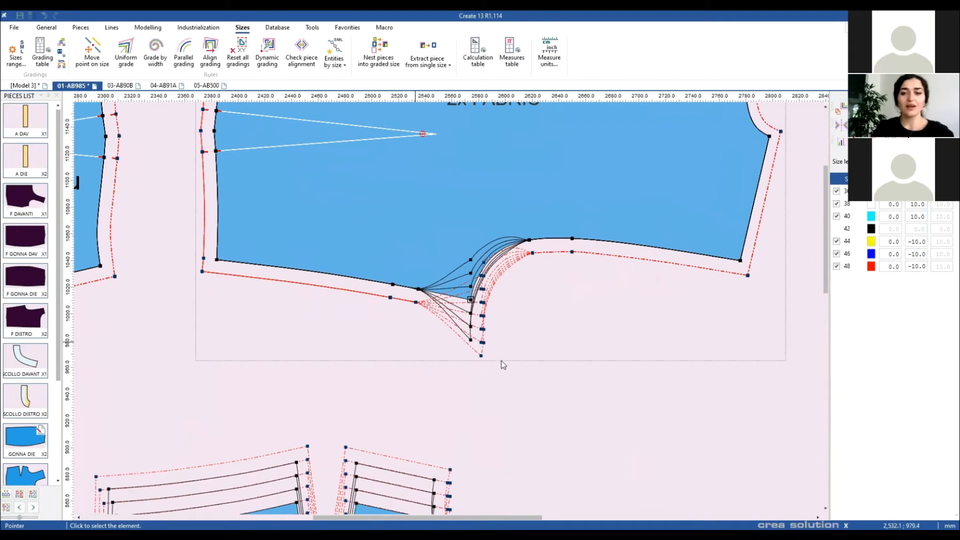
# Step: Select DIETRO's bottom-edge points and give them the same 10 / −10 per-size grading
pyautogui.moveTo(415, 342); pyautogui.dragTo(498, 406)
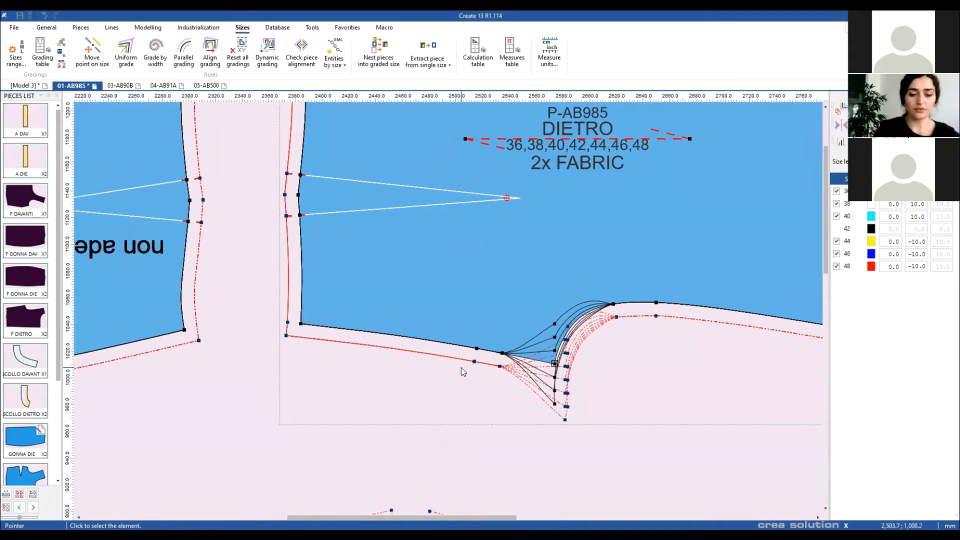
pyautogui.press('F4')
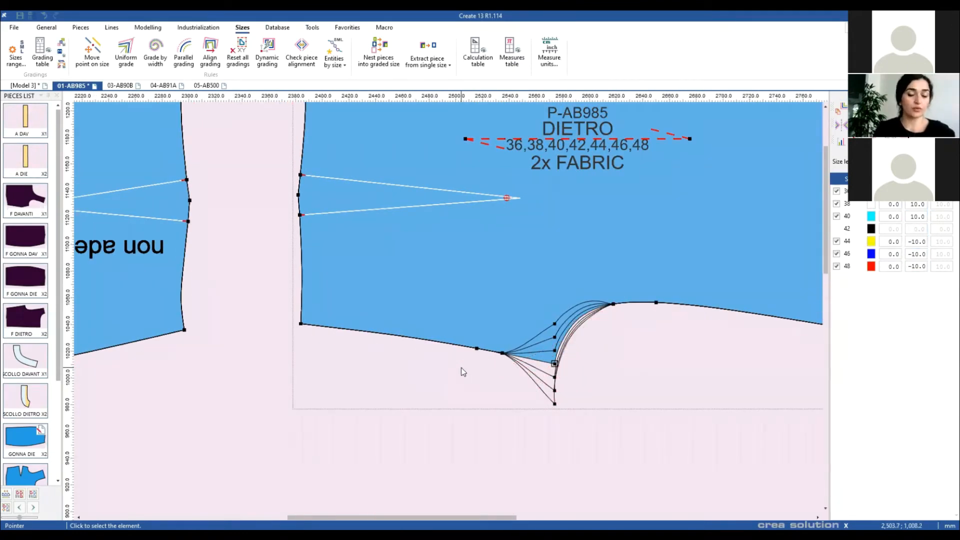
pyautogui.press('F4')
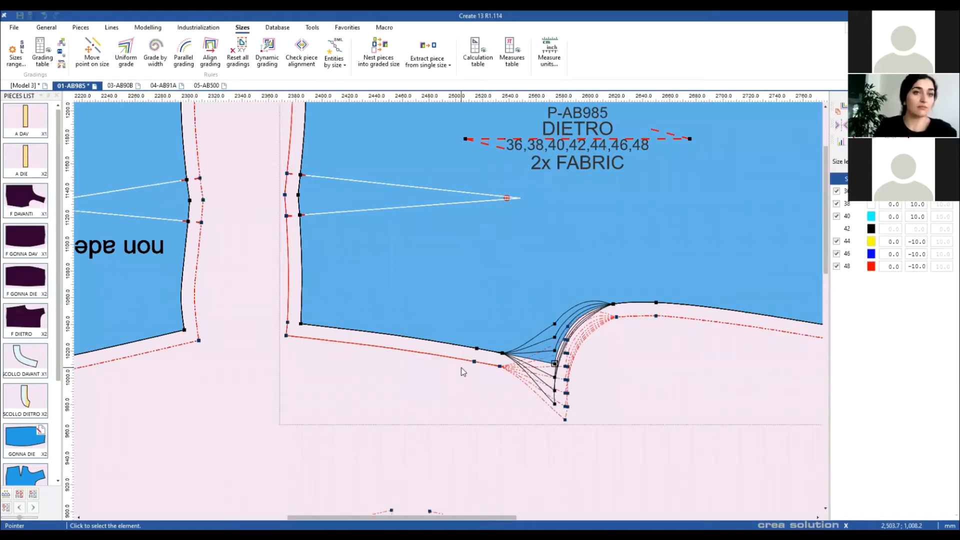
pyautogui.moveTo(502, 353); pyautogui.dragTo(301, 325)
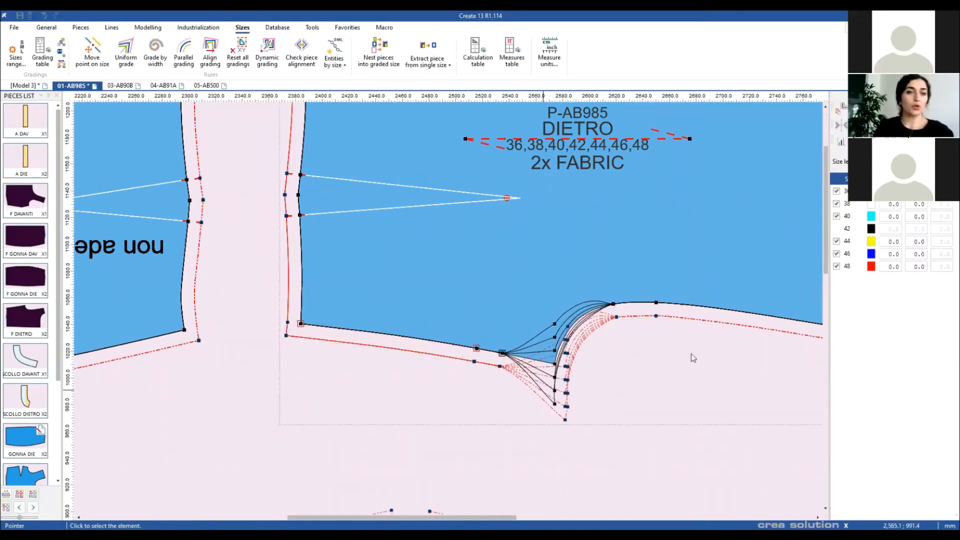
pyautogui.click(917, 265)
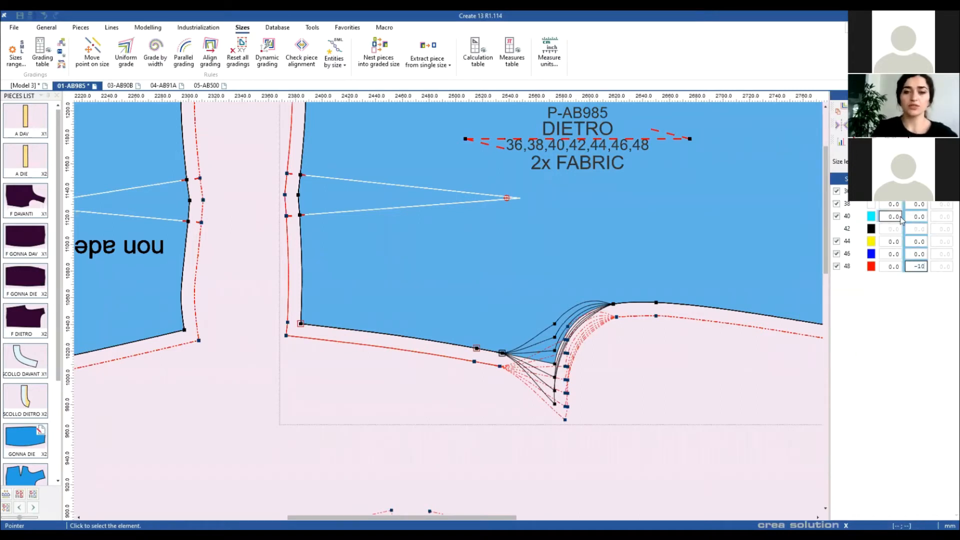
pyautogui.write('-10')
pyautogui.press('Return')
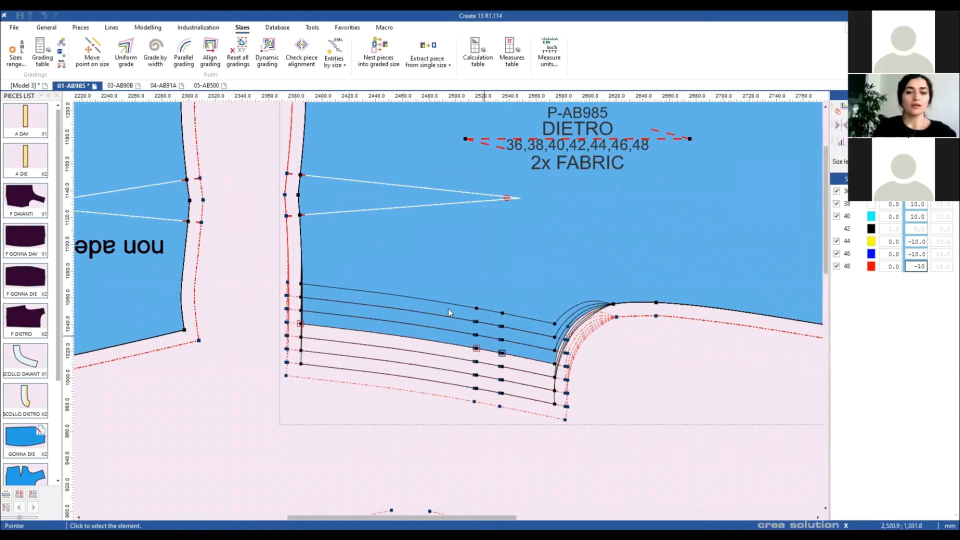
pyautogui.scroll(-5, 448, 308)
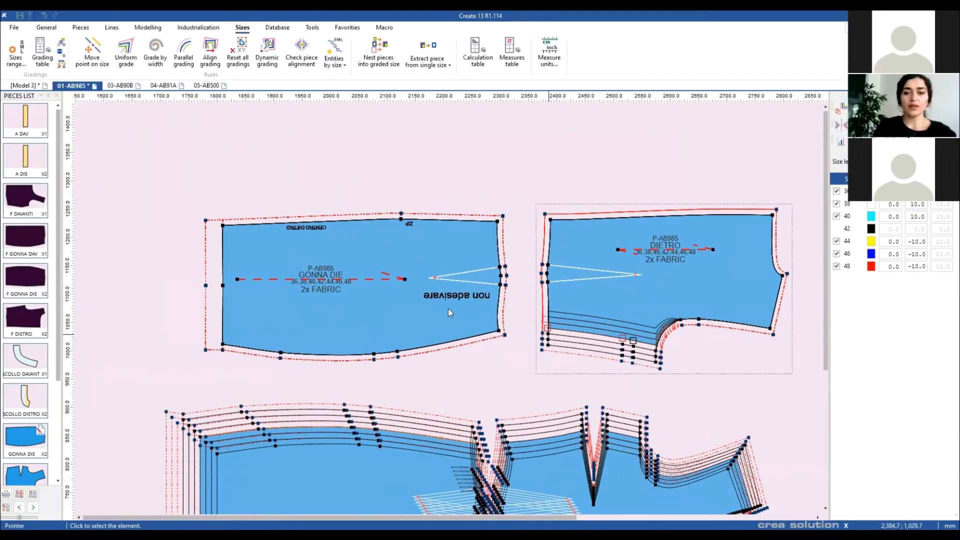
pyautogui.scroll(2, 450, 312)
pyautogui.moveTo(443, 298); pyautogui.dragTo(468, 312)
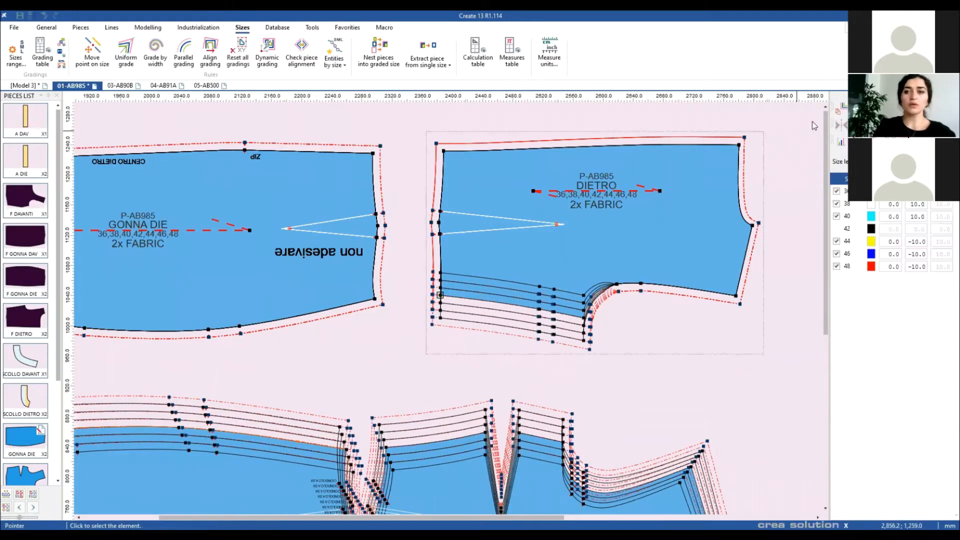
# Step: Apply the same ±10 hem grading to GONNA DIE's bottom edge
pyautogui.hscroll(-2, 392, 336)
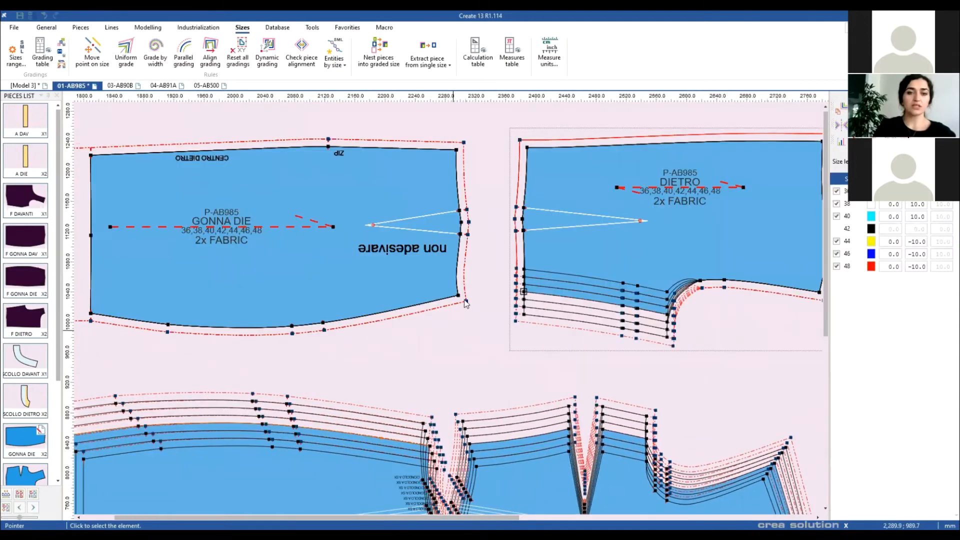
pyautogui.click(89, 313)
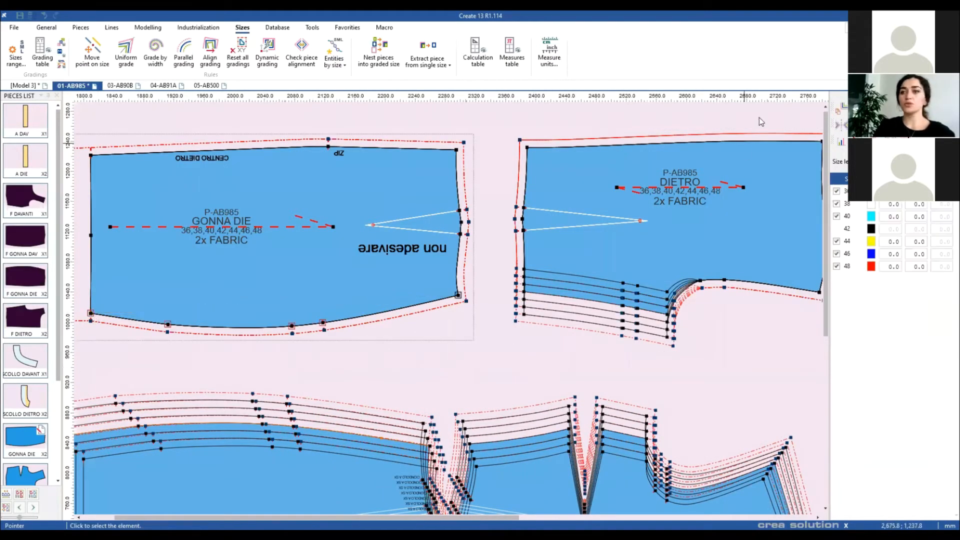
pyautogui.click(841, 109)
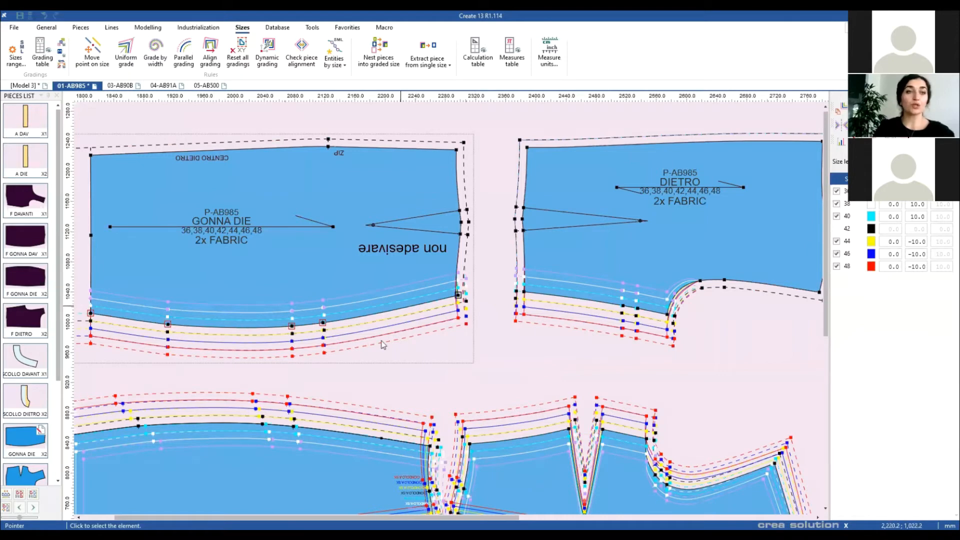
pyautogui.moveTo(420, 385); pyautogui.dragTo(511, 385)
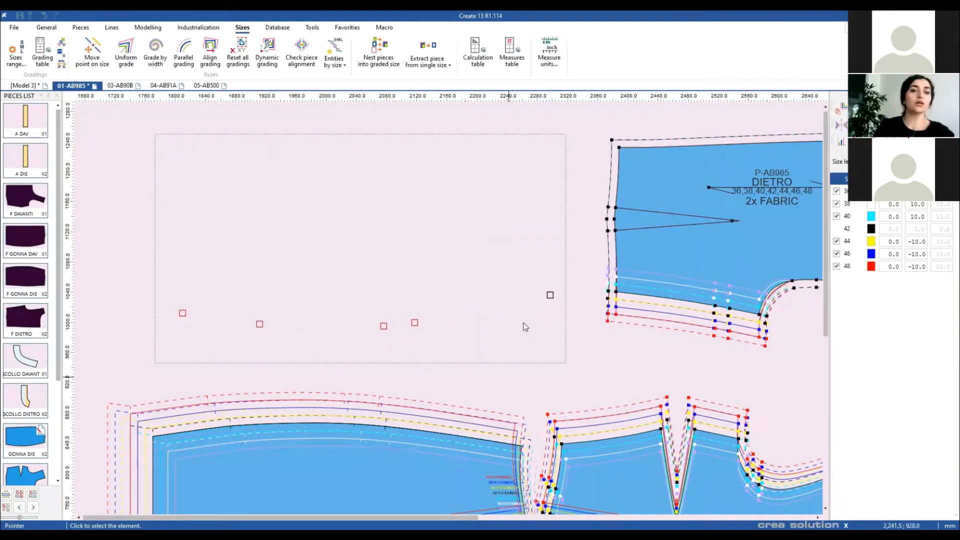
pyautogui.scroll(1, 523, 324)
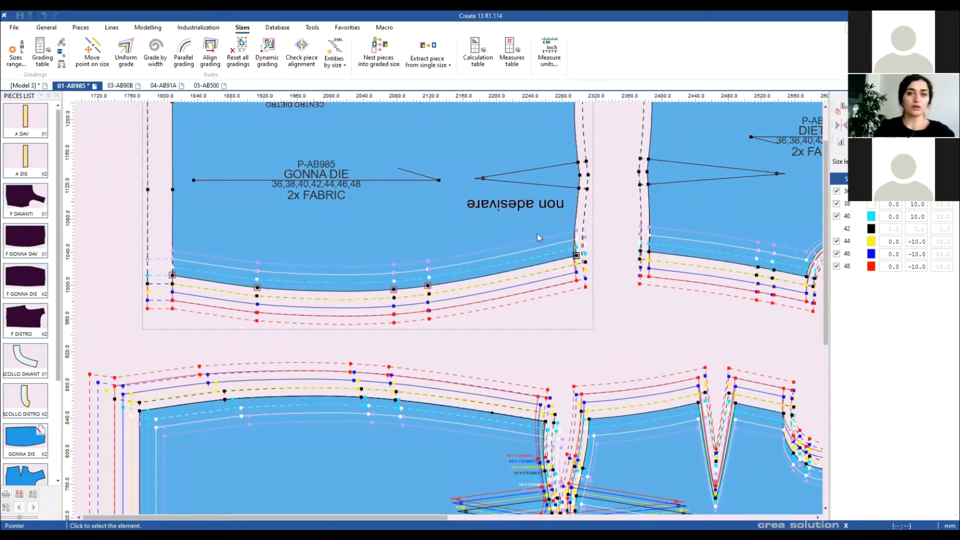
# Step: Switch to the Create 13 shortcuts manual PDF and scroll to its keyboard diagram
pyautogui.hotkey('alt', 'Tab')
pyautogui.scroll(-8, 533, 239)
pyautogui.scroll(-4, 533, 242)
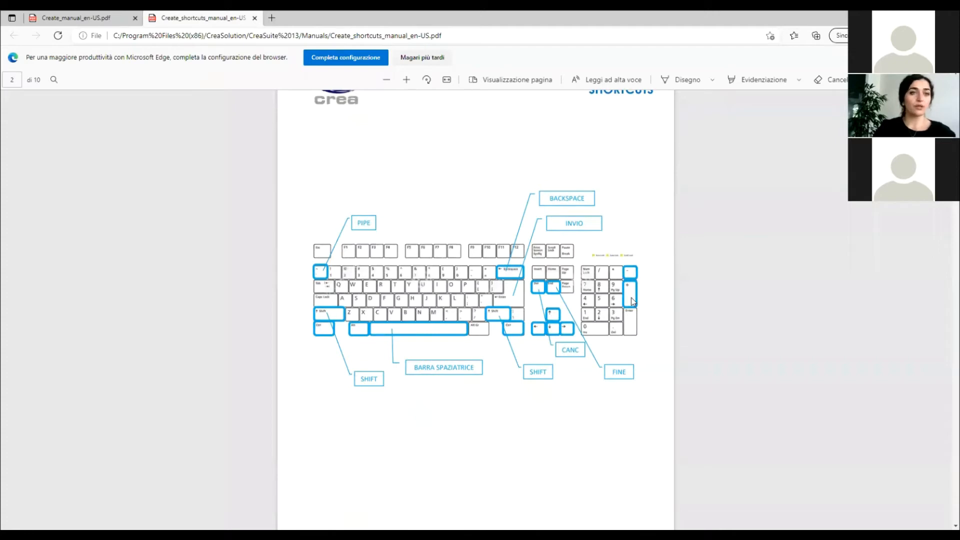
# Step: Scroll the shortcuts PDF to page 3's File/Document Management and Reset/Cancellation tables
pyautogui.scroll(-10, 614, 310)
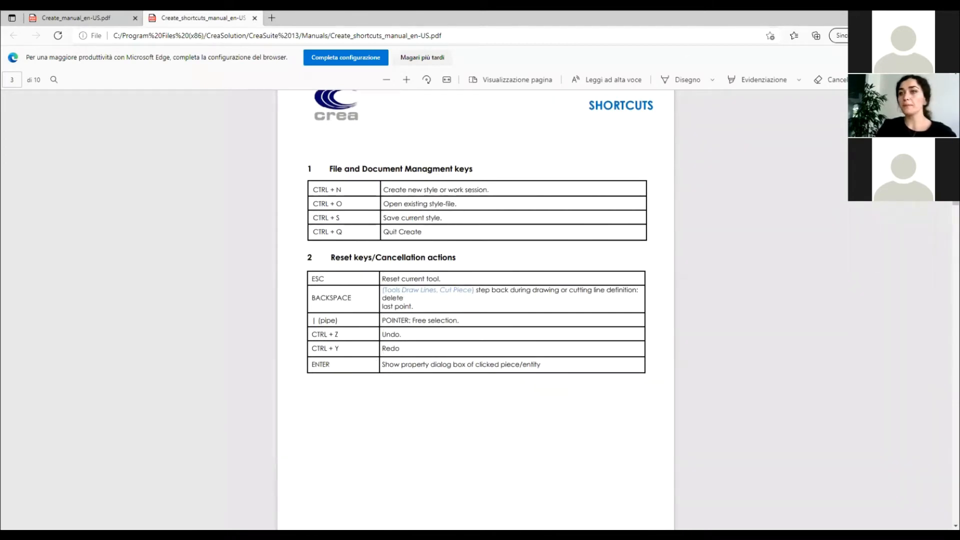
# Step: Back in Create 13, remove the grading from the GONNA DAV and DAVANTI front pieces
pyautogui.hotkey('alt', 'Tab')
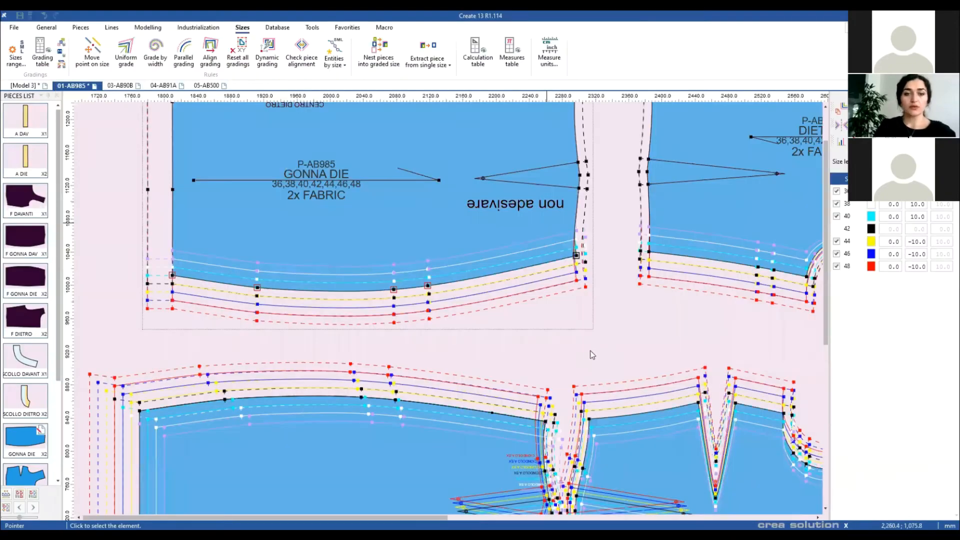
pyautogui.click(424, 345)
pyautogui.scroll(-3, 379, 317)
pyautogui.moveTo(213, 268); pyautogui.dragTo(660, 488)
pyautogui.click(243, 51)
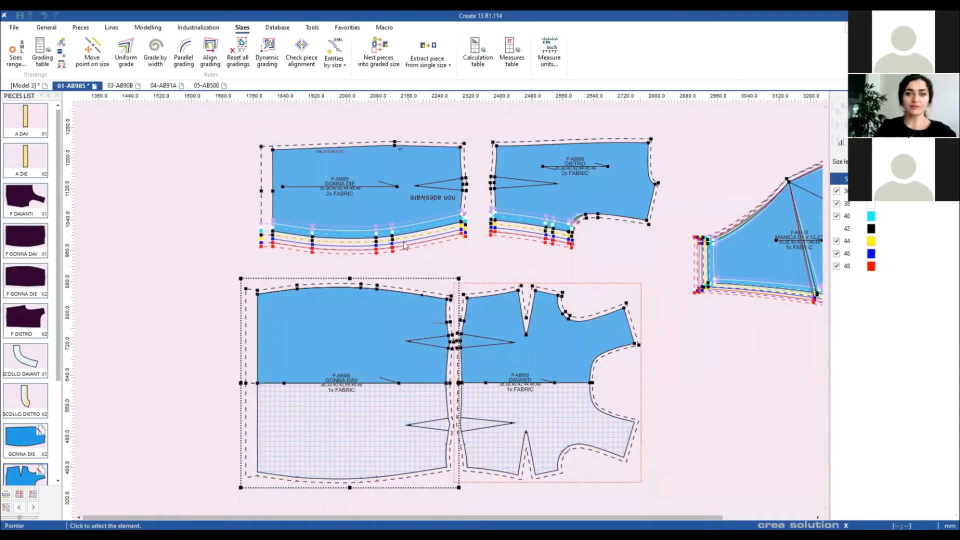
pyautogui.scroll(2, 555, 328)
pyautogui.click(586, 296)
# Step: Select the three left-edge points of GONNA DIE and start editing the size 48 value
pyautogui.scroll(4, 448, 310)
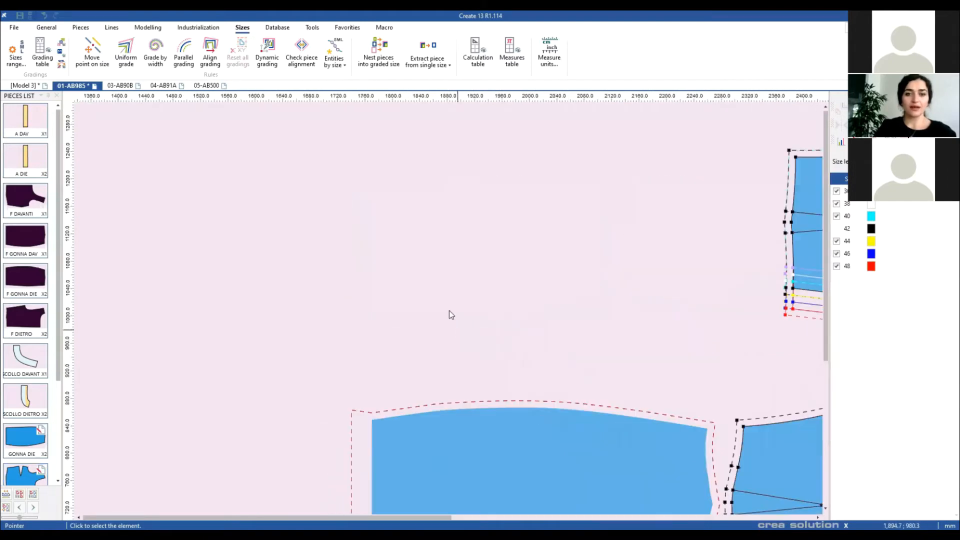
pyautogui.scroll(-3, 444, 250)
pyautogui.click(445, 233)
pyautogui.click(370, 357)
pyautogui.scroll(-2, 450, 309)
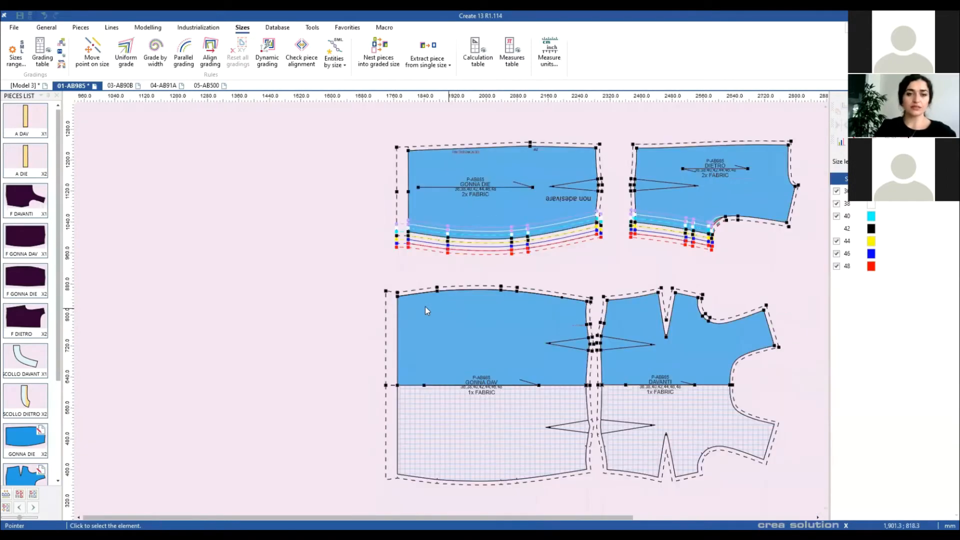
pyautogui.scroll(1, 323, 286)
pyautogui.moveTo(442, 307); pyautogui.dragTo(419, 306)
pyautogui.moveTo(439, 356); pyautogui.dragTo(402, 338)
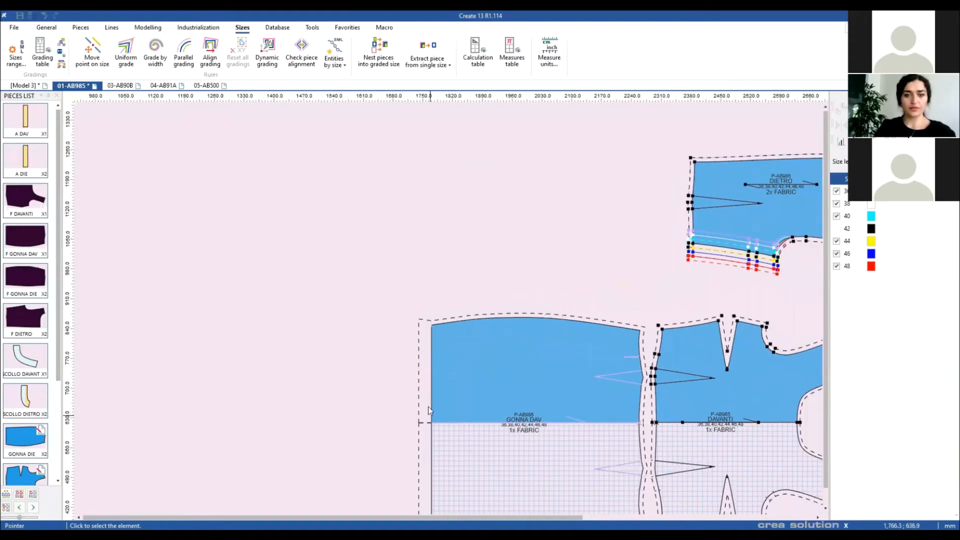
pyautogui.scroll(1, 444, 311)
pyautogui.moveTo(437, 443); pyautogui.dragTo(440, 322)
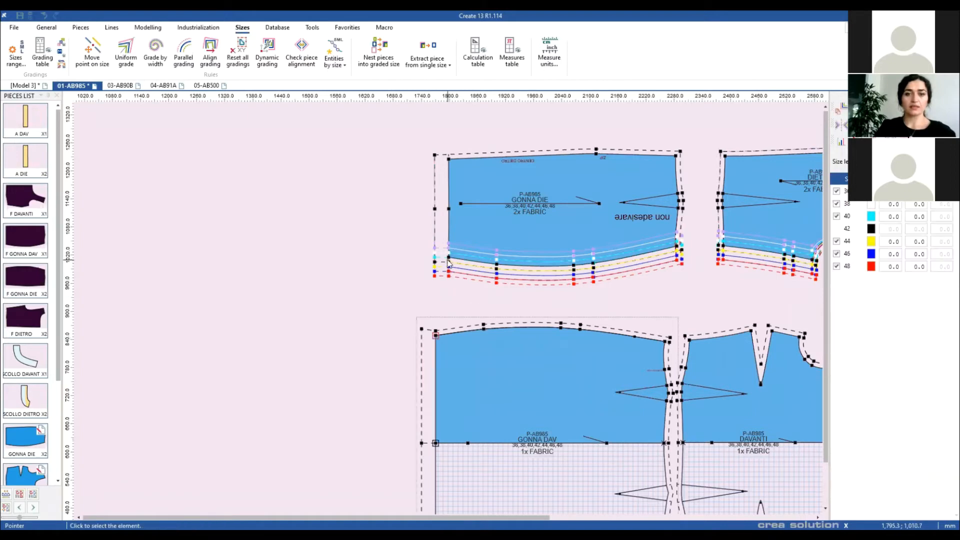
pyautogui.moveTo(450, 264); pyautogui.dragTo(449, 159)
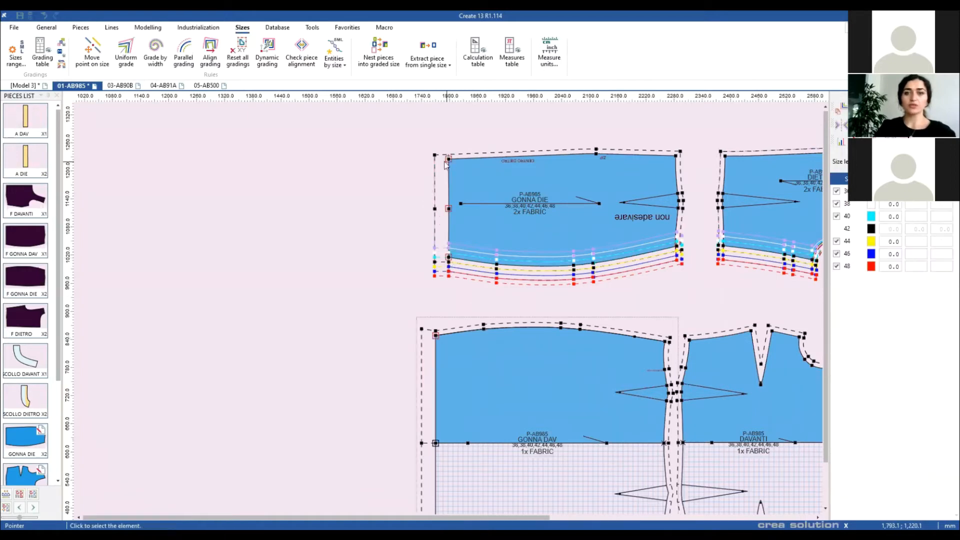
pyautogui.click(894, 266)
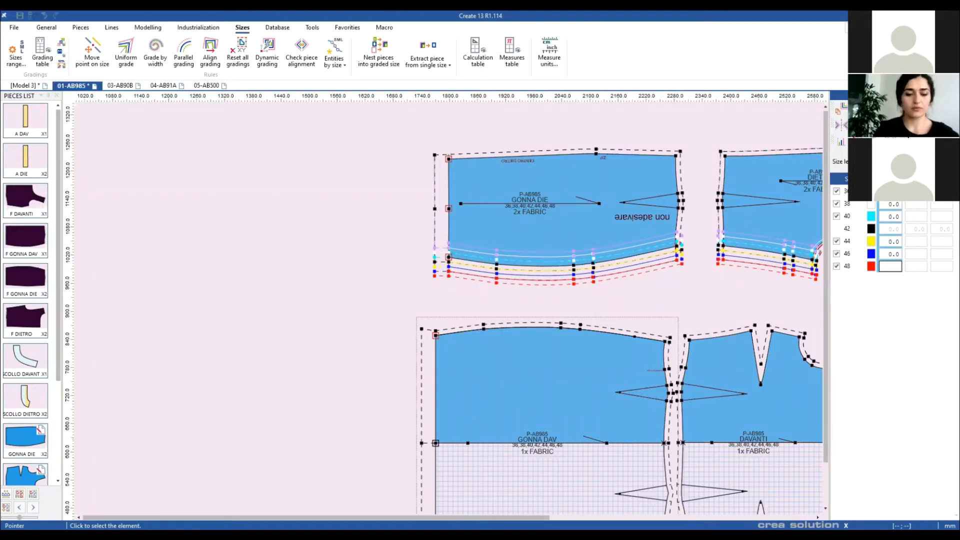
# Step: Grade the left-edge points 15 for sizes 38–40, then re-enter size 48 as −15
pyautogui.press('Return')
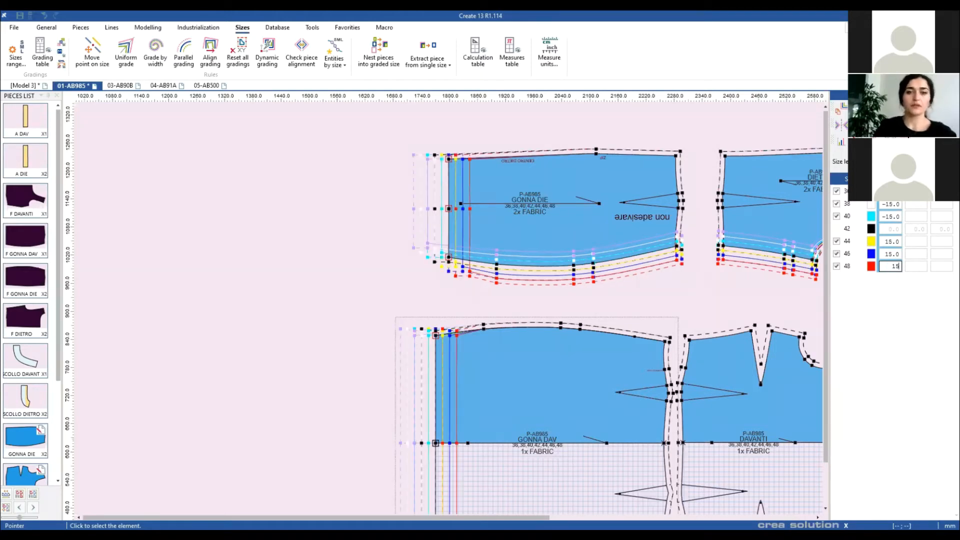
pyautogui.scroll(4, 403, 310)
pyautogui.scroll(-3, 448, 310)
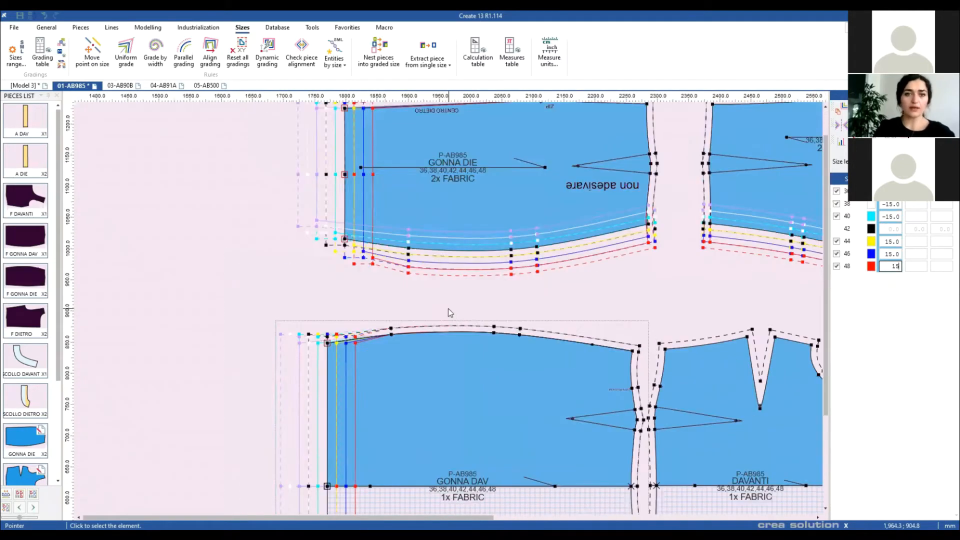
pyautogui.scroll(3, 428, 306)
pyautogui.scroll(-2, 484, 326)
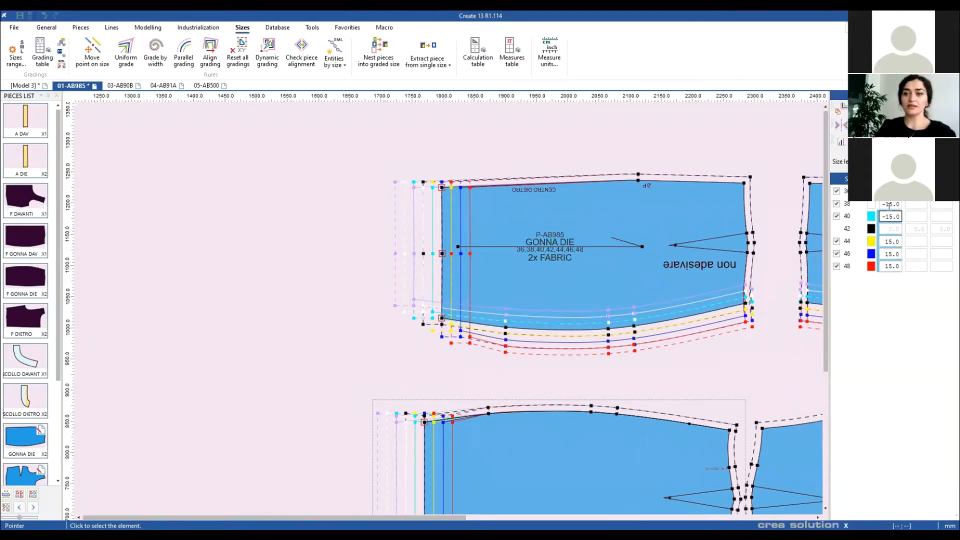
pyautogui.click(890, 267)
pyautogui.press('BackSpace')
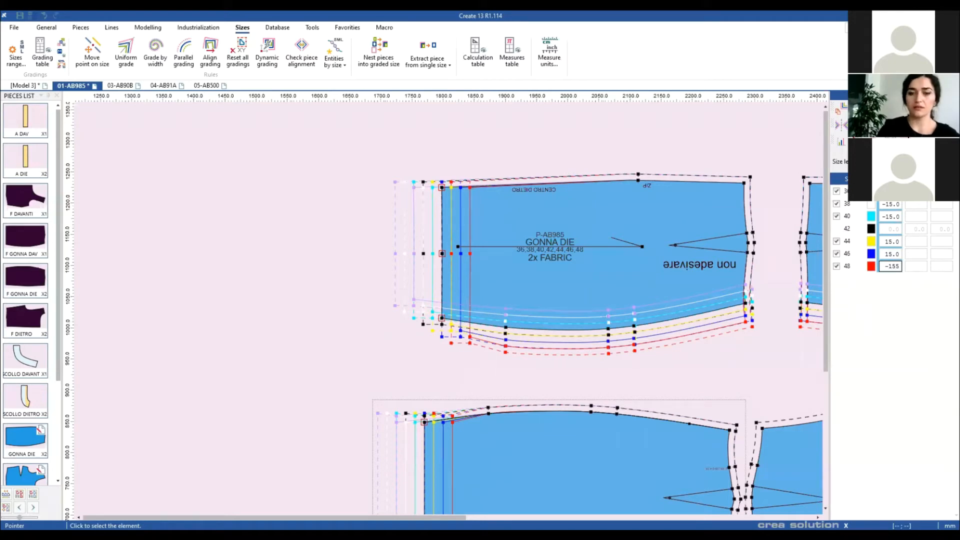
pyautogui.press('Return')
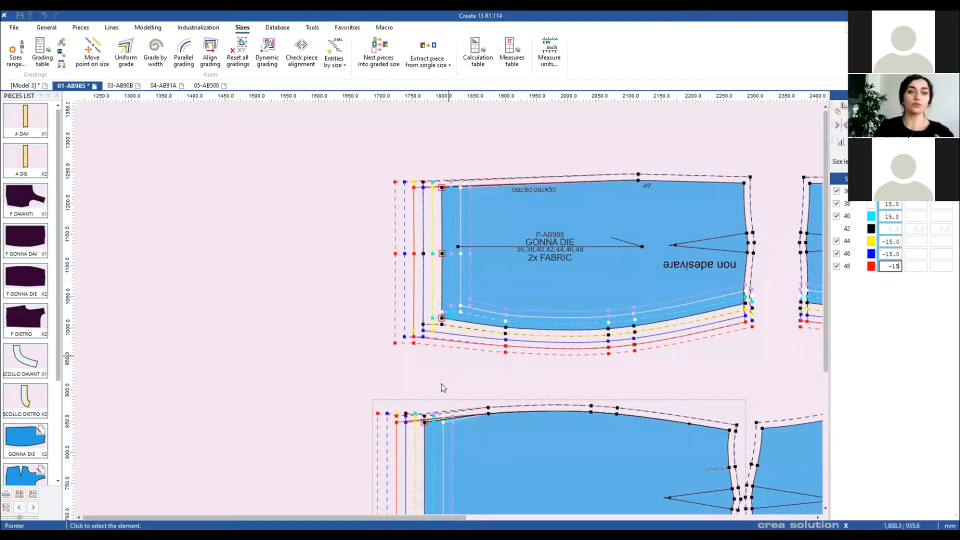
# Step: Reselect the left-edge points and set size 38's shift to 10 and size 44's to 0
pyautogui.click(465, 345)
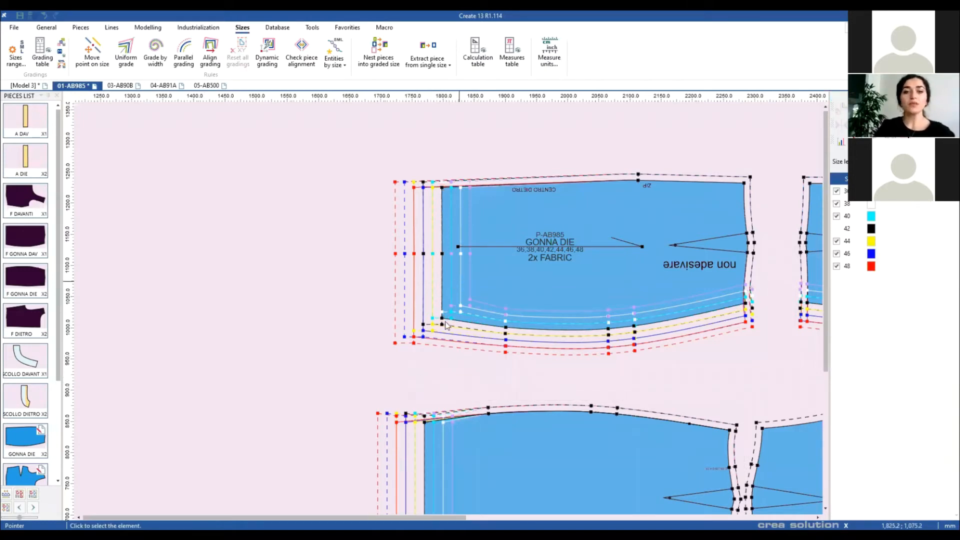
pyautogui.moveTo(444, 322); pyautogui.dragTo(443, 189)
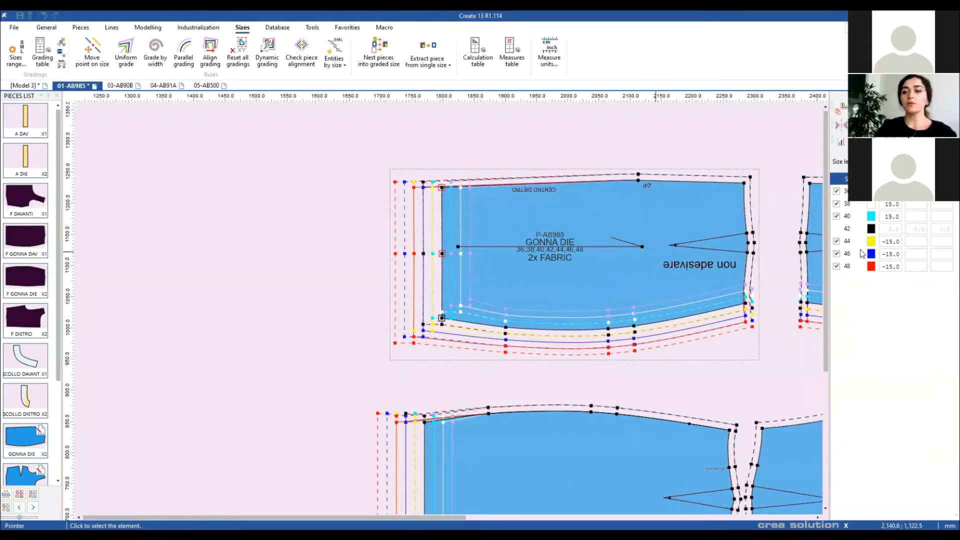
pyautogui.click(891, 204)
pyautogui.doubleClick(891, 204)
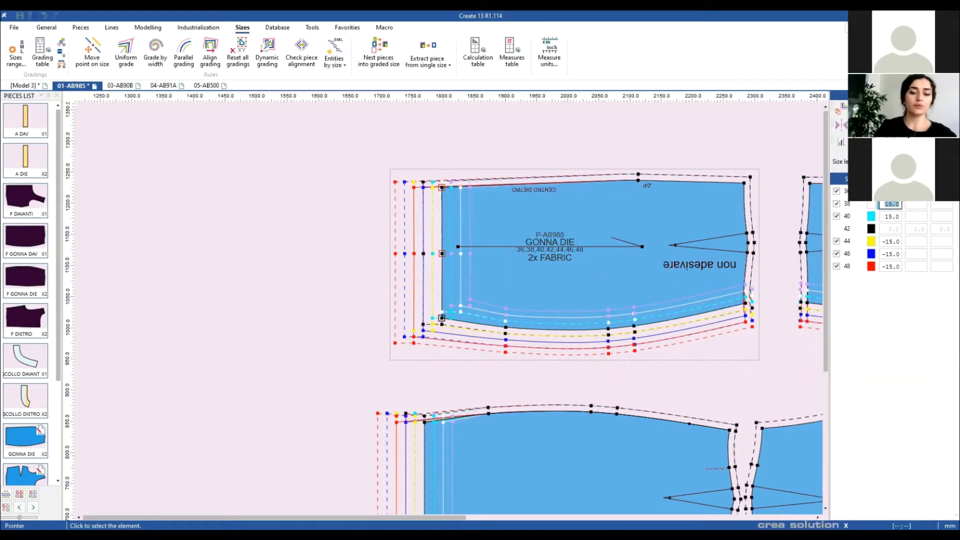
pyautogui.press('Return')
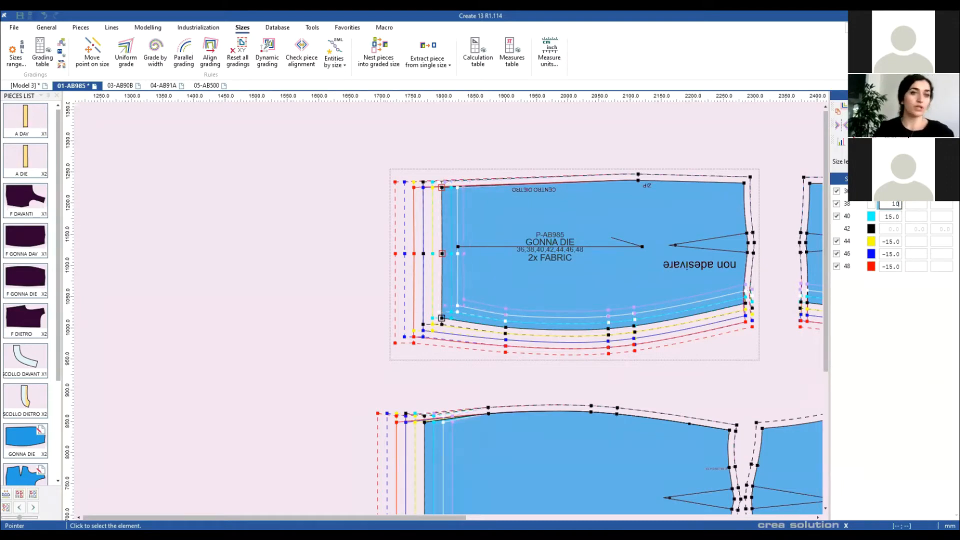
pyautogui.doubleClick(890, 242)
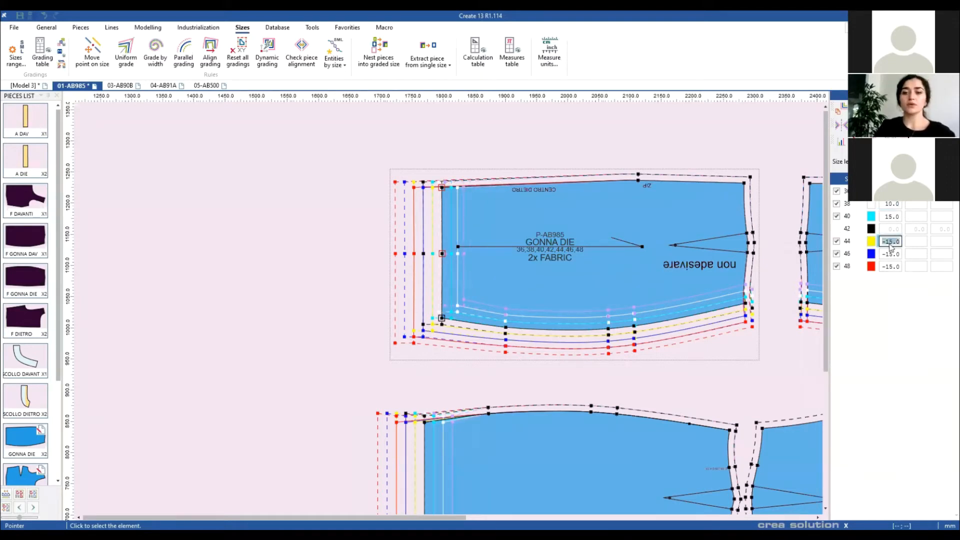
pyautogui.write('0')
pyautogui.press('Return')
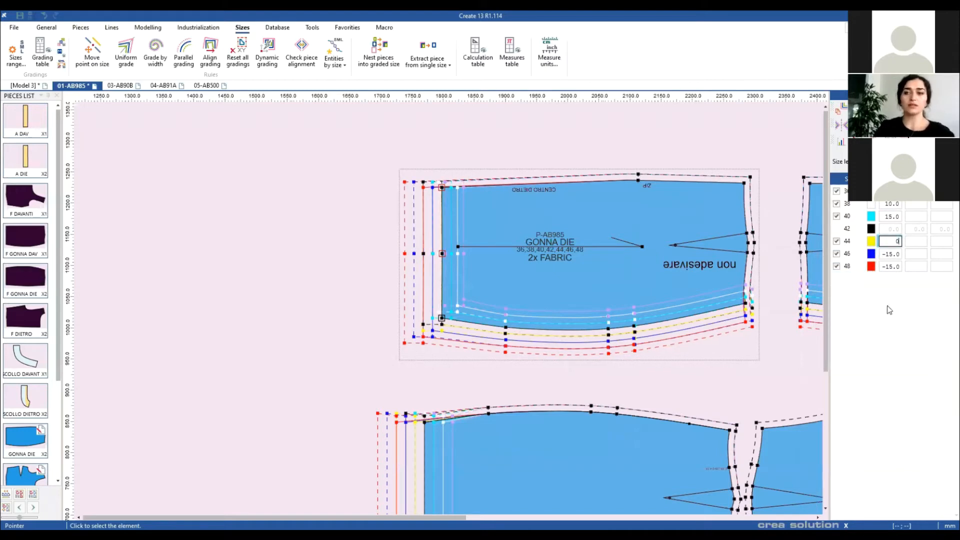
pyautogui.click(855, 241)
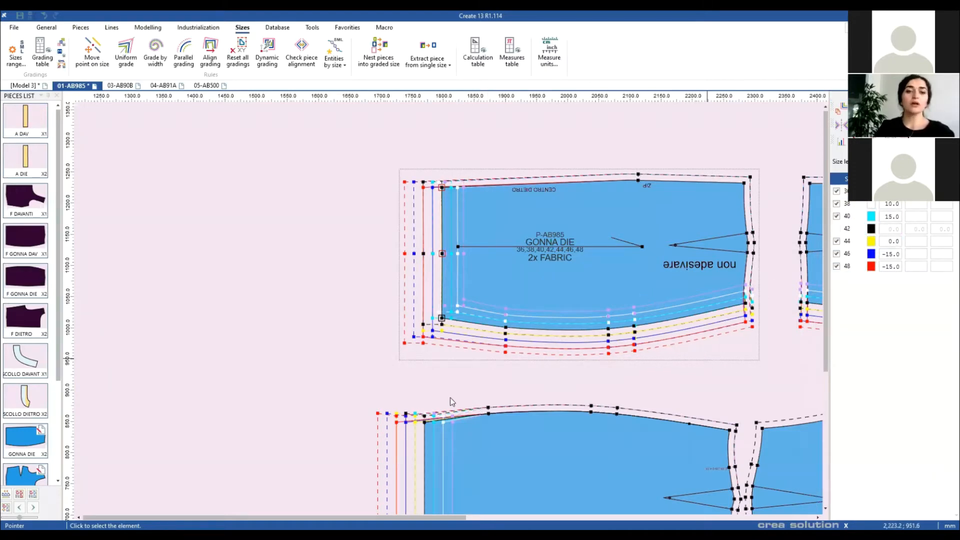
# Step: Select GONNA DAV's top-edge points and grade them by 10 per size, with the sign reversed
pyautogui.moveTo(431, 423); pyautogui.dragTo(373, 355)
pyautogui.click(368, 353)
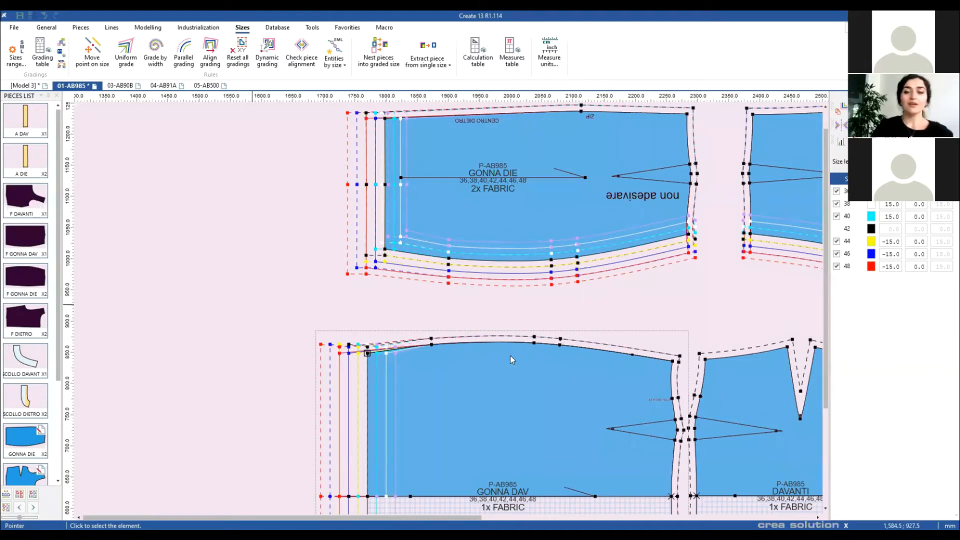
pyautogui.click(550, 313)
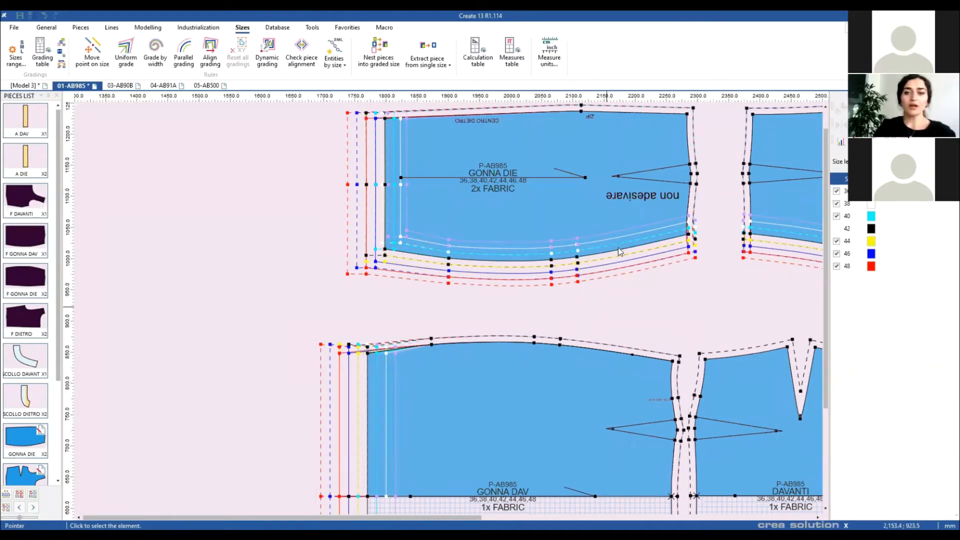
pyautogui.moveTo(603, 305); pyautogui.dragTo(545, 308)
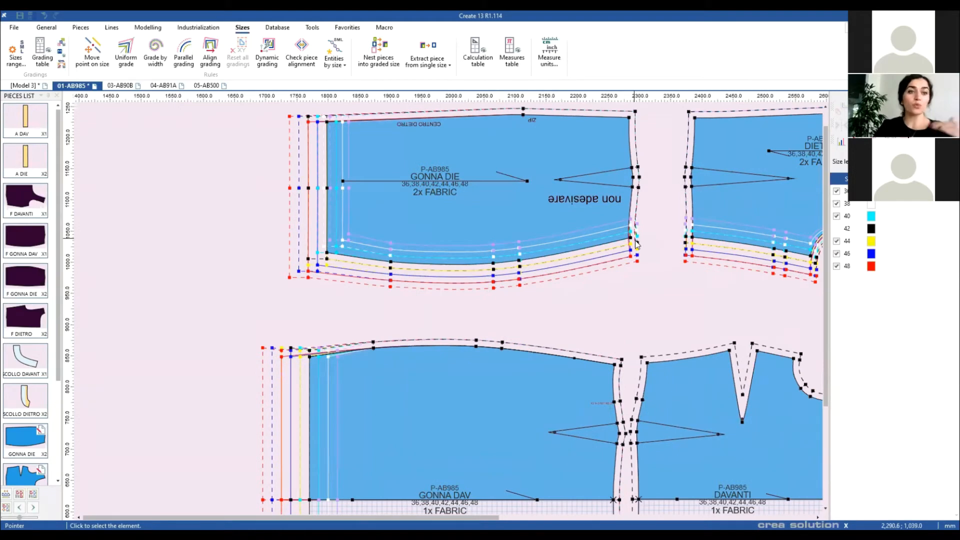
pyautogui.moveTo(631, 238); pyautogui.dragTo(327, 254)
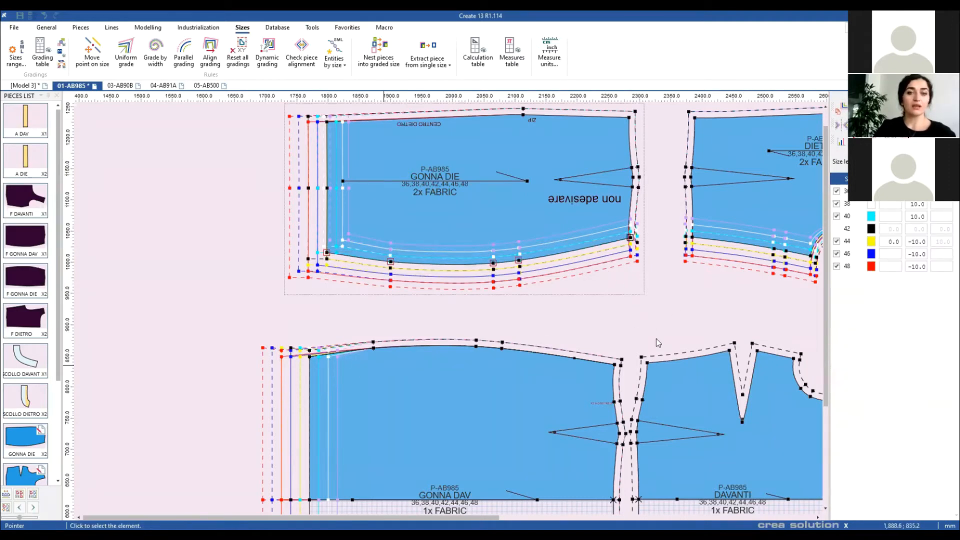
pyautogui.moveTo(310, 357); pyautogui.dragTo(614, 365)
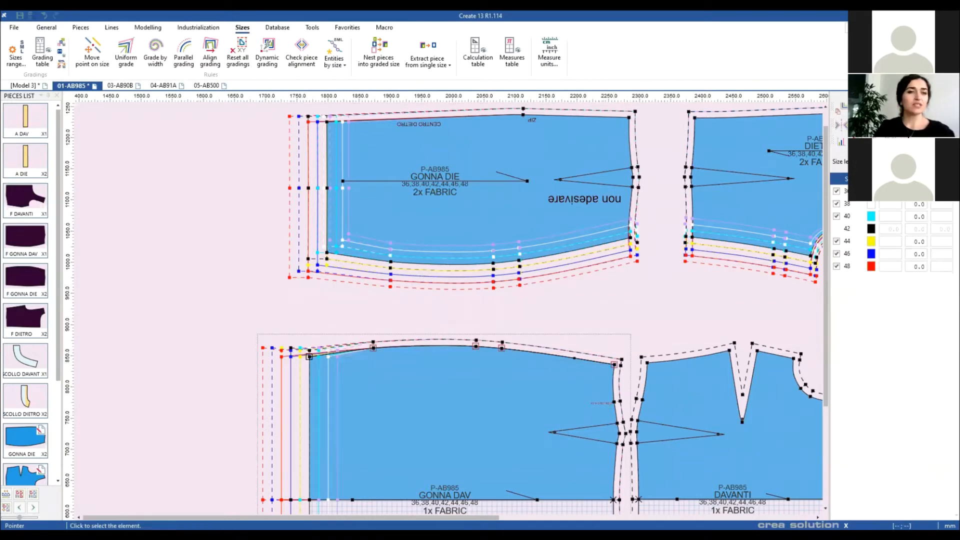
pyautogui.press('Return')
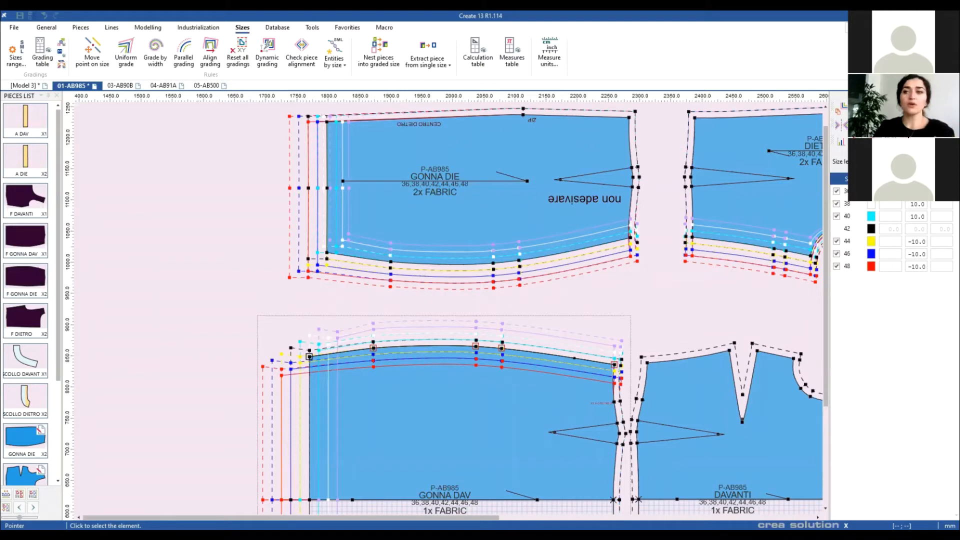
pyautogui.press('-')
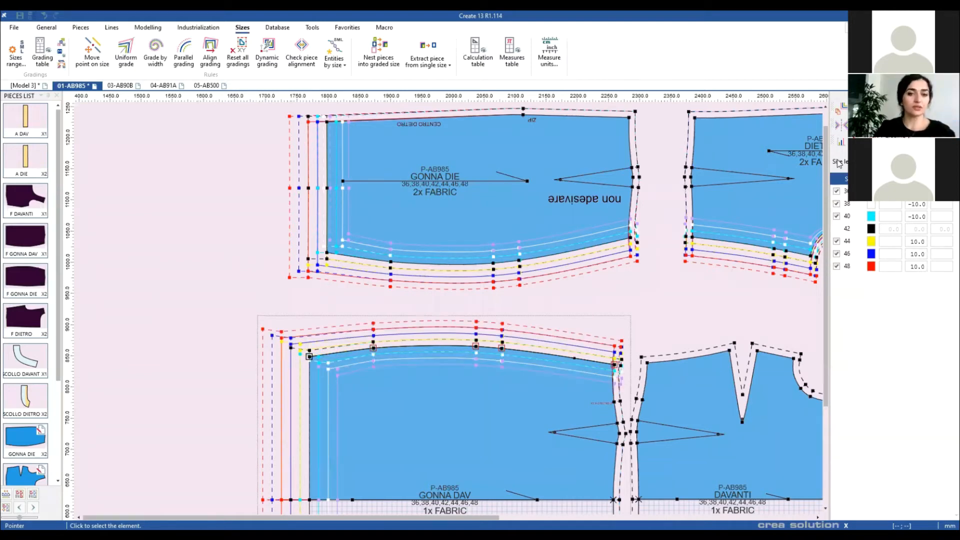
pyautogui.click(450, 313)
pyautogui.scroll(1, 449, 312)
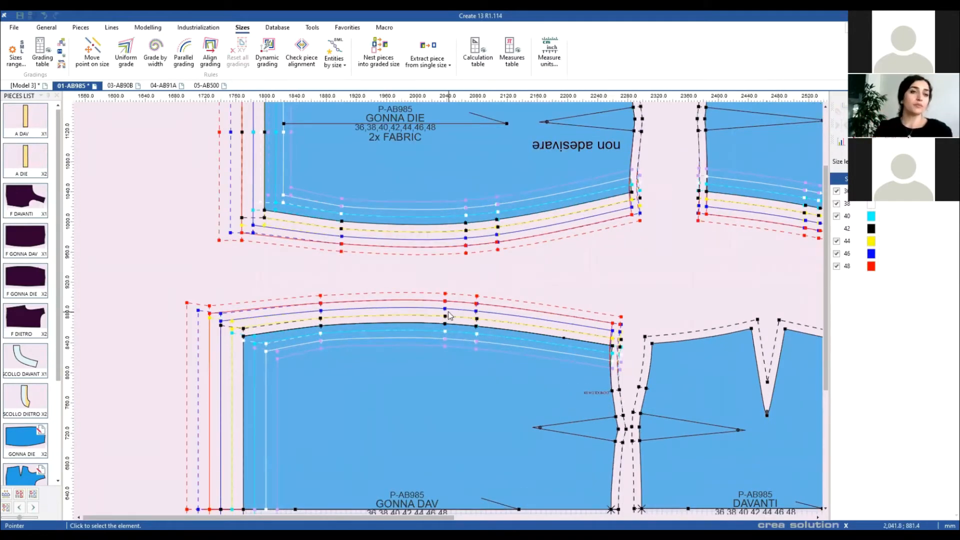
pyautogui.scroll(-1, 383, 316)
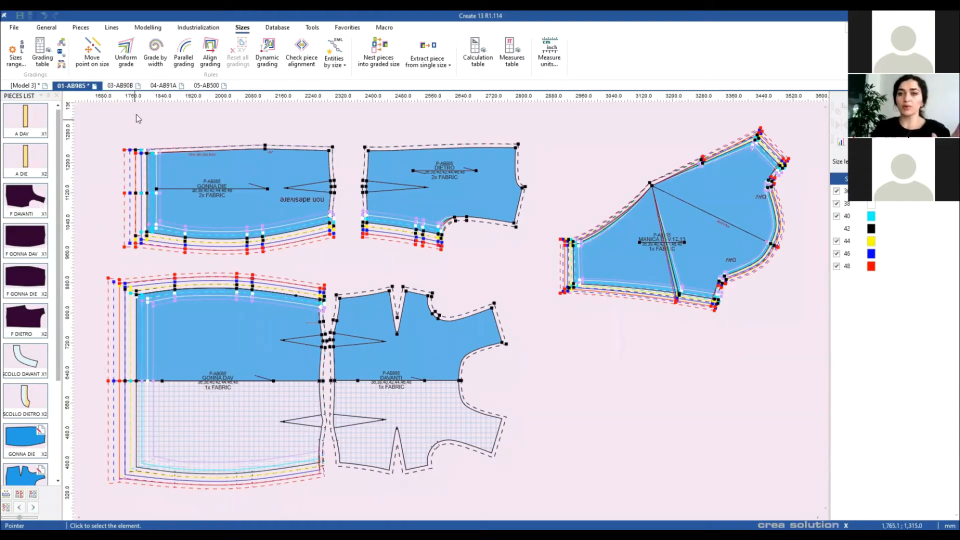
# Step: Check the F DIETRO and F FIA DIE pieces in model 03-AB90B, then return to 01-AB985
pyautogui.click(121, 87)
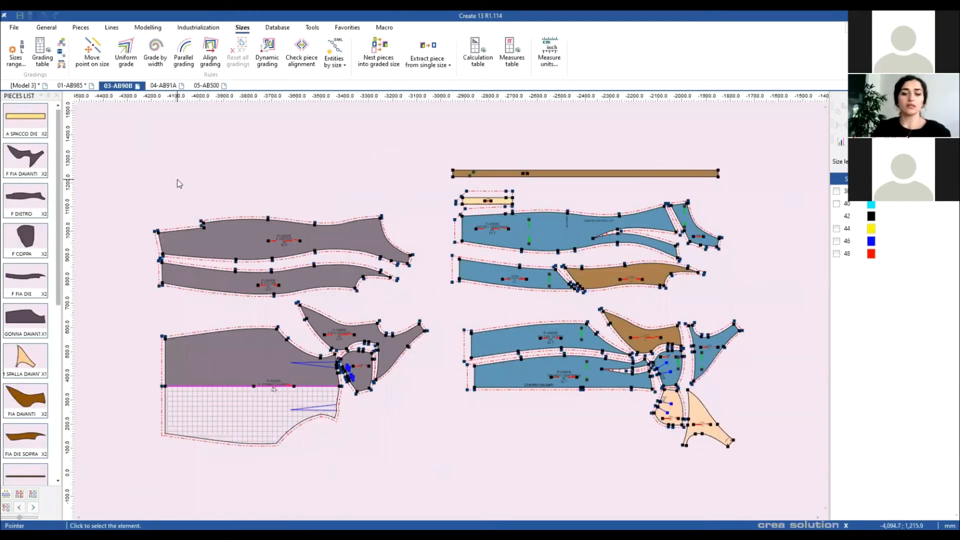
pyautogui.moveTo(115, 185); pyautogui.dragTo(419, 300)
pyautogui.click(70, 85)
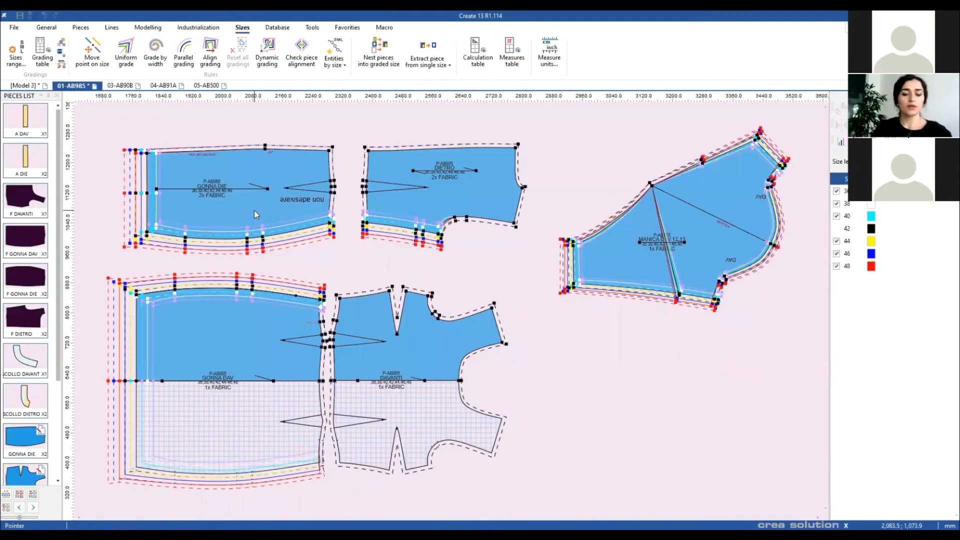
pyautogui.scroll(-3, 174, 229)
pyautogui.moveTo(62, 370); pyautogui.dragTo(262, 375)
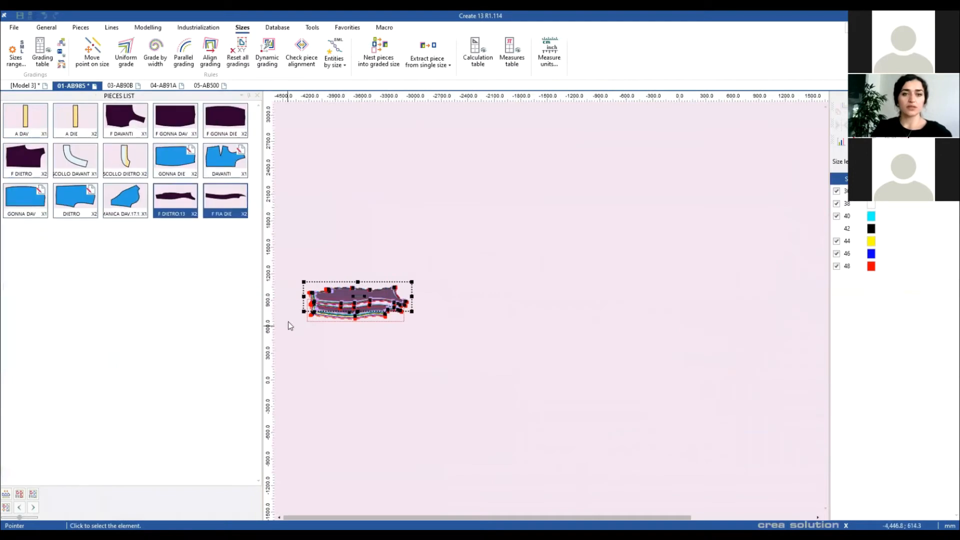
pyautogui.moveTo(260, 326); pyautogui.dragTo(65, 280)
# Step: Move the two stacked dark pieces onto the layout beside the blue pieces
pyautogui.moveTo(111, 228); pyautogui.dragTo(183, 348)
pyautogui.moveTo(166, 302); pyautogui.dragTo(576, 311)
pyautogui.scroll(8, 476, 397)
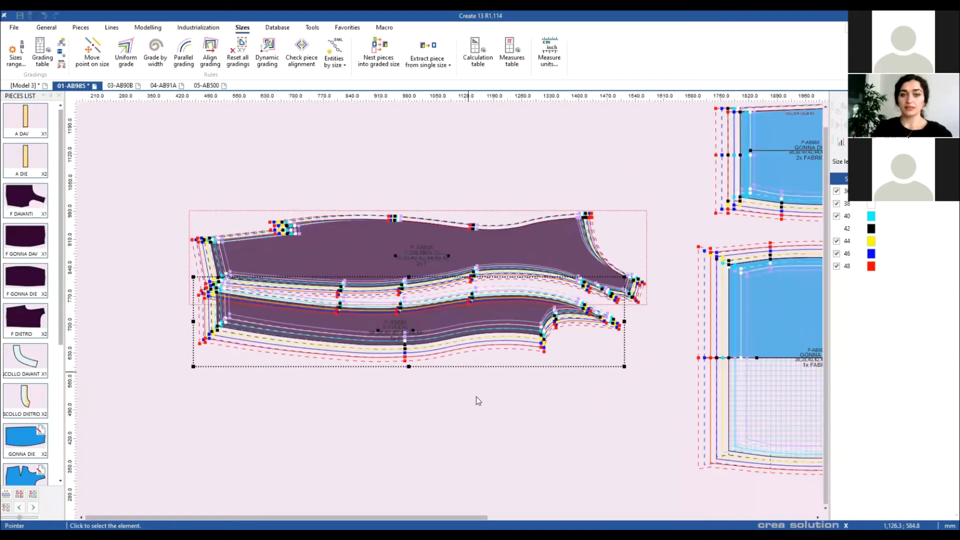
pyautogui.moveTo(468, 311); pyautogui.dragTo(450, 337)
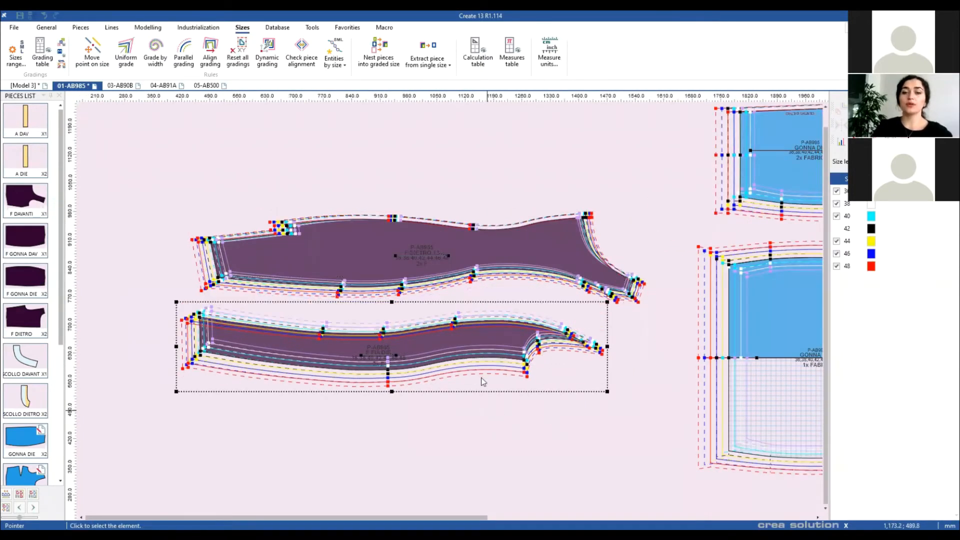
pyautogui.moveTo(507, 356); pyautogui.dragTo(464, 370)
pyautogui.scroll(-1, 528, 408)
pyautogui.moveTo(528, 408); pyautogui.dragTo(449, 308)
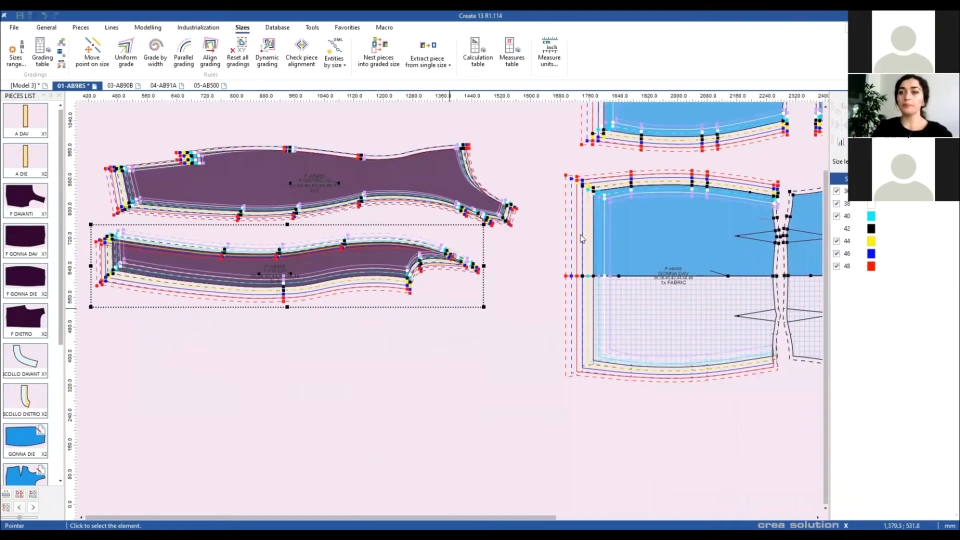
pyautogui.moveTo(371, 274); pyautogui.dragTo(352, 282)
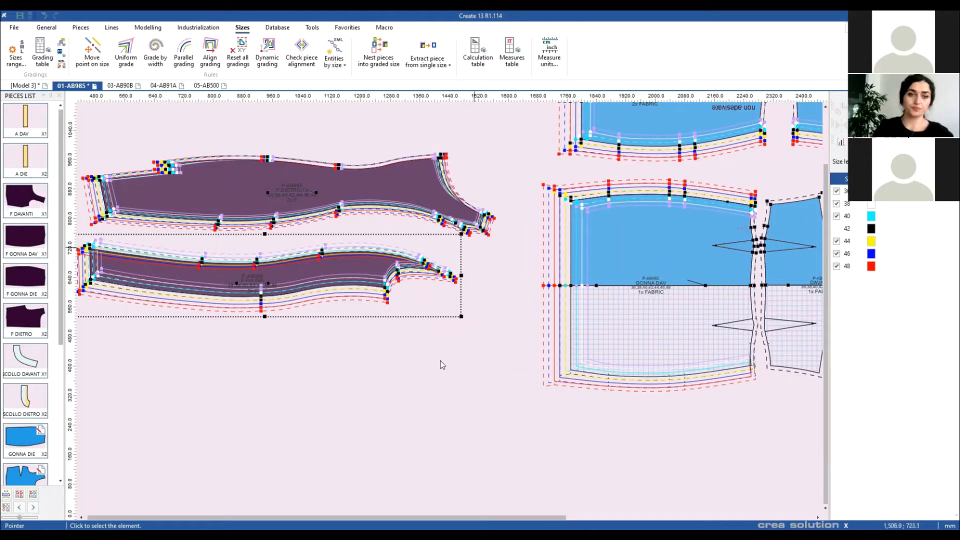
# Step: Delete both dark curved pieces and fit the remaining pieces in the window
pyautogui.moveTo(124, 126); pyautogui.dragTo(440, 361)
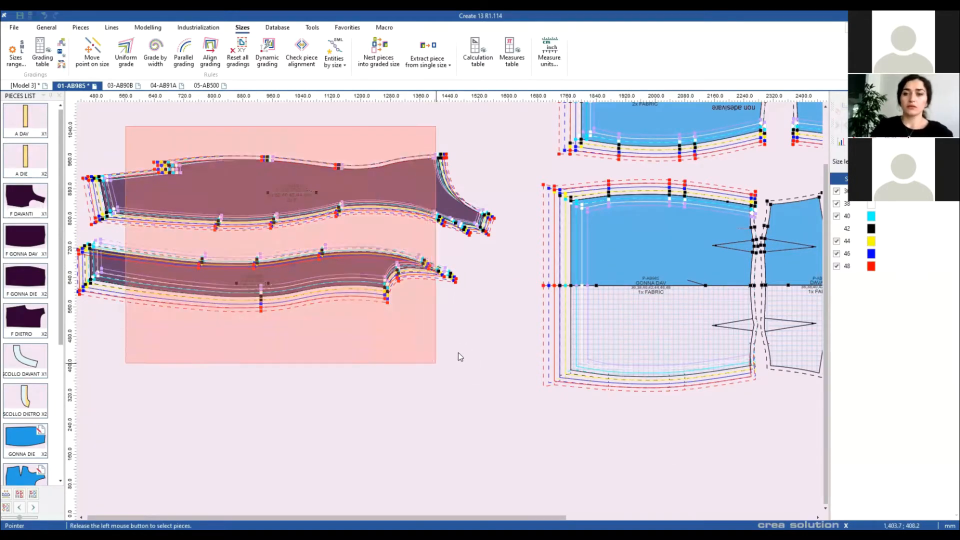
pyautogui.press('Delete')
pyautogui.click(460, 308)
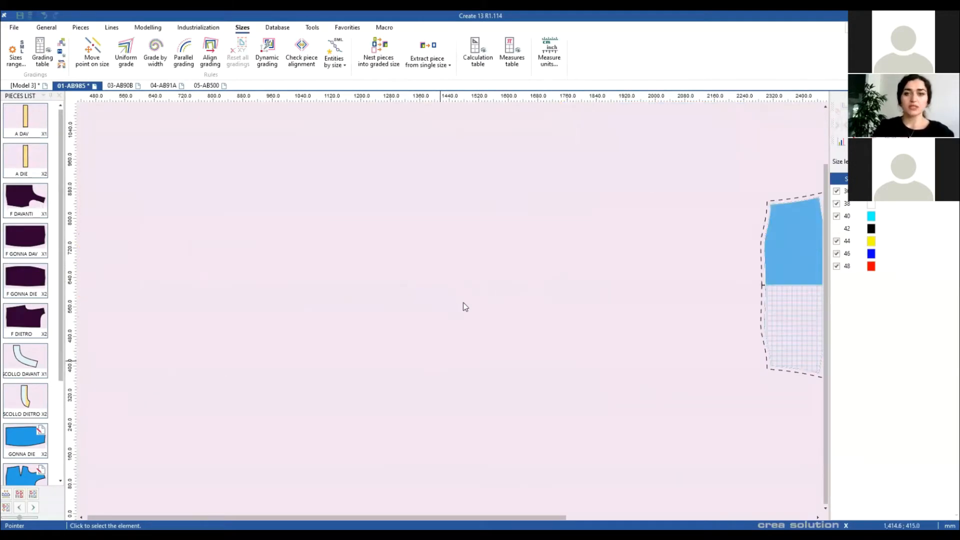
pyautogui.press('Home')
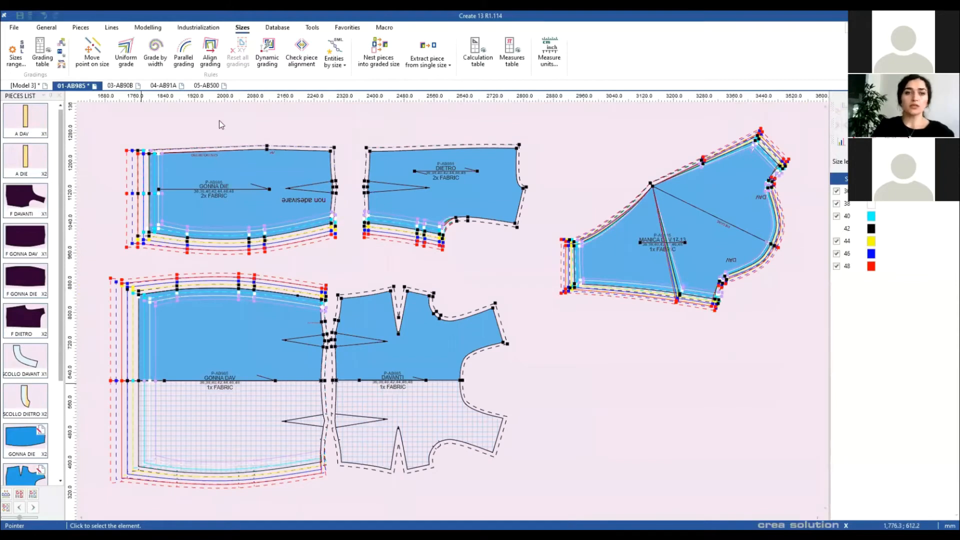
# Step: Rotate the grading axes of DIETRO's lower-right corner point 90° counter-clockwise, then widen the size levels panel
pyautogui.scroll(3, 219, 121)
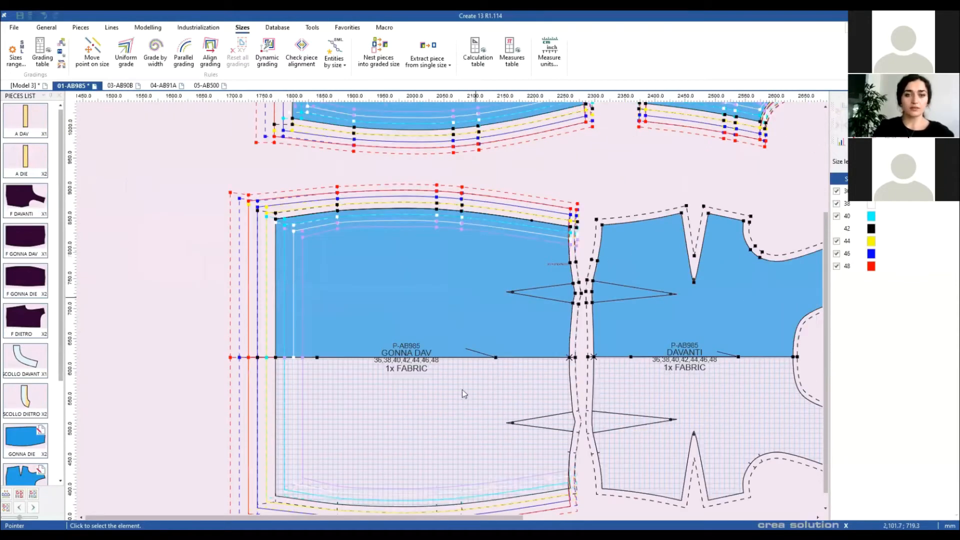
pyautogui.moveTo(504, 248); pyautogui.dragTo(439, 295)
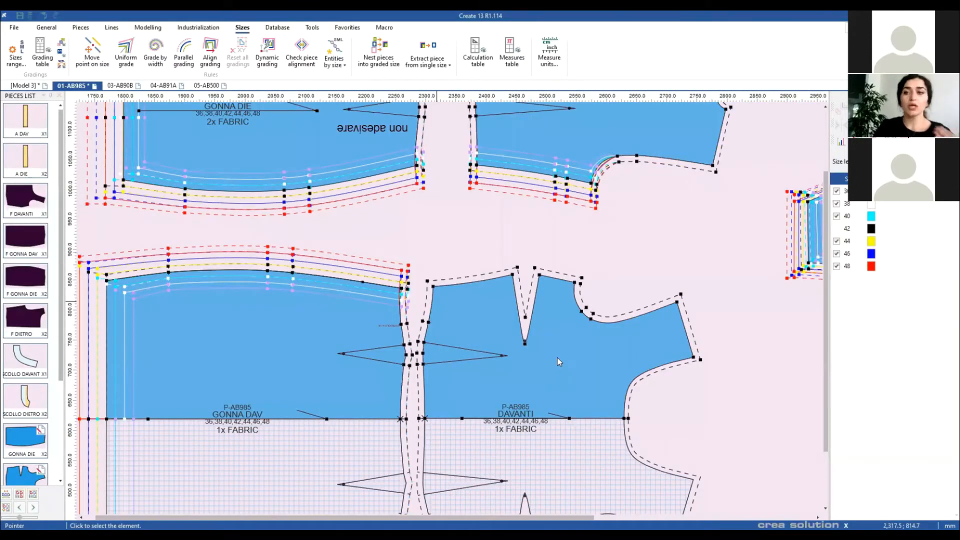
pyautogui.scroll(2, 557, 358)
pyautogui.click(556, 361)
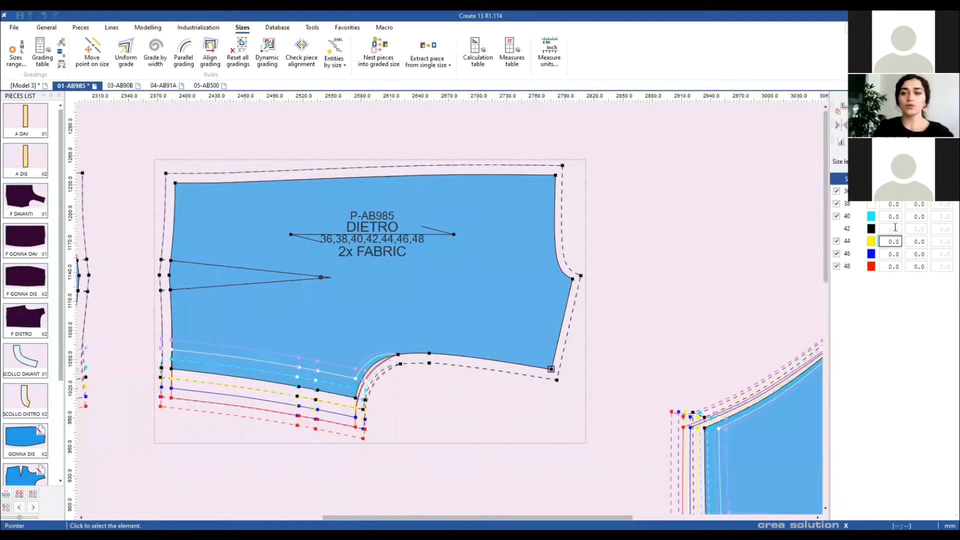
pyautogui.click(915, 267)
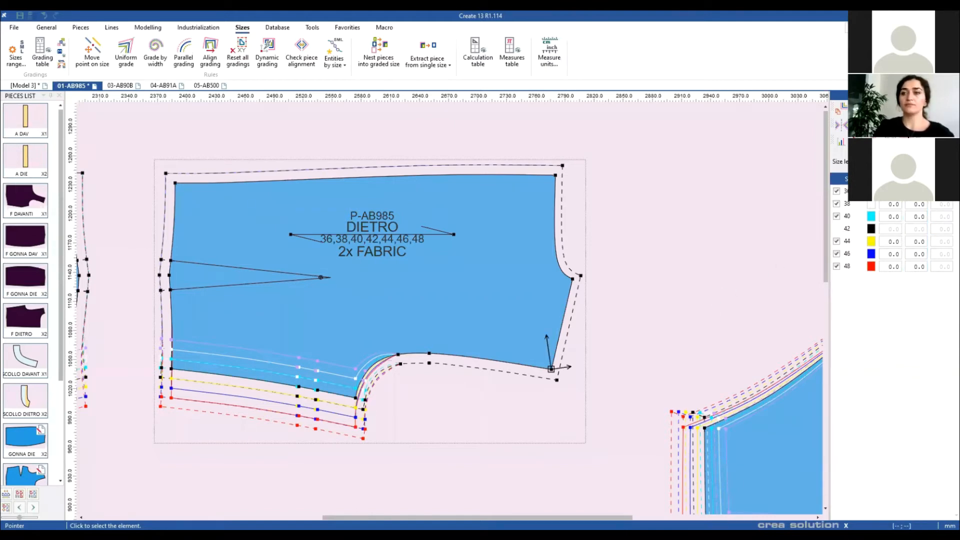
pyautogui.click(907, 141)
pyautogui.click(924, 217)
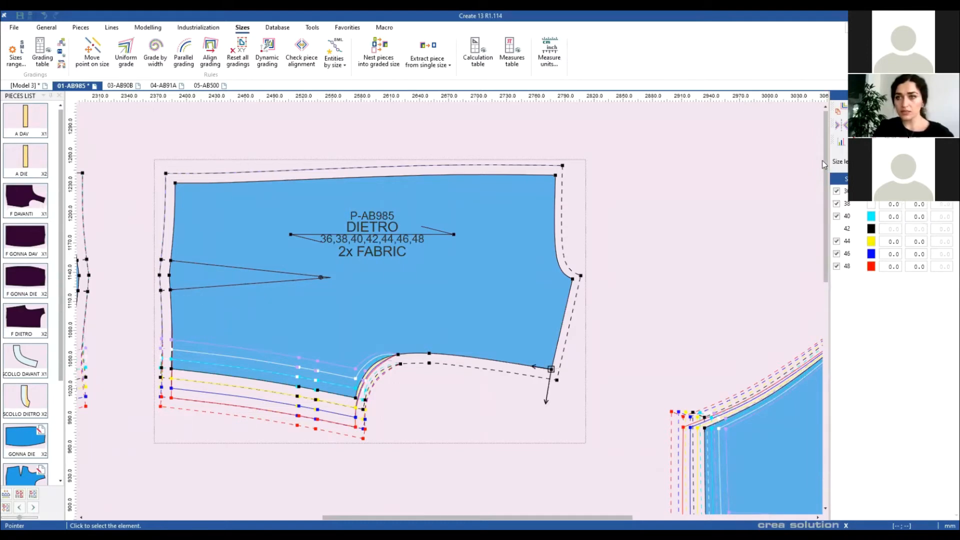
pyautogui.click(816, 149)
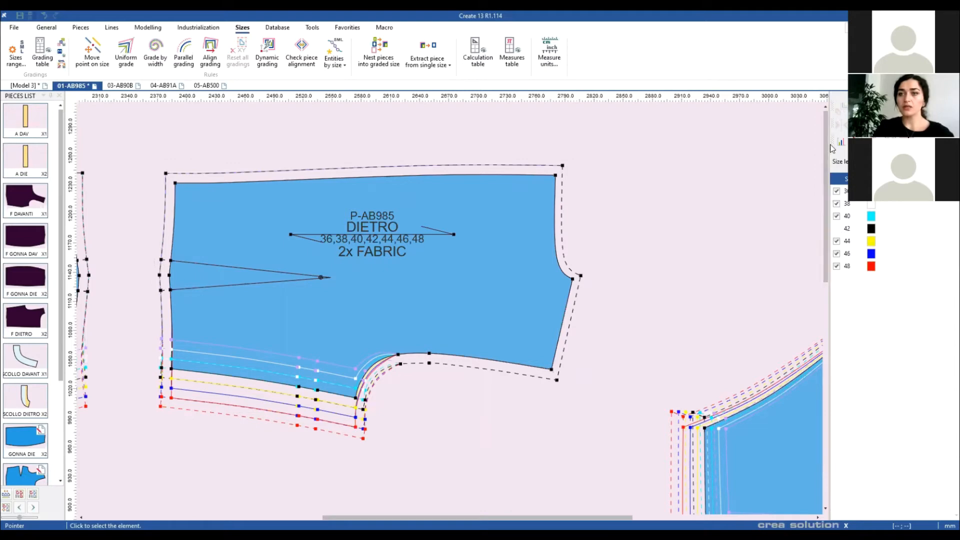
pyautogui.moveTo(829, 144); pyautogui.dragTo(778, 149)
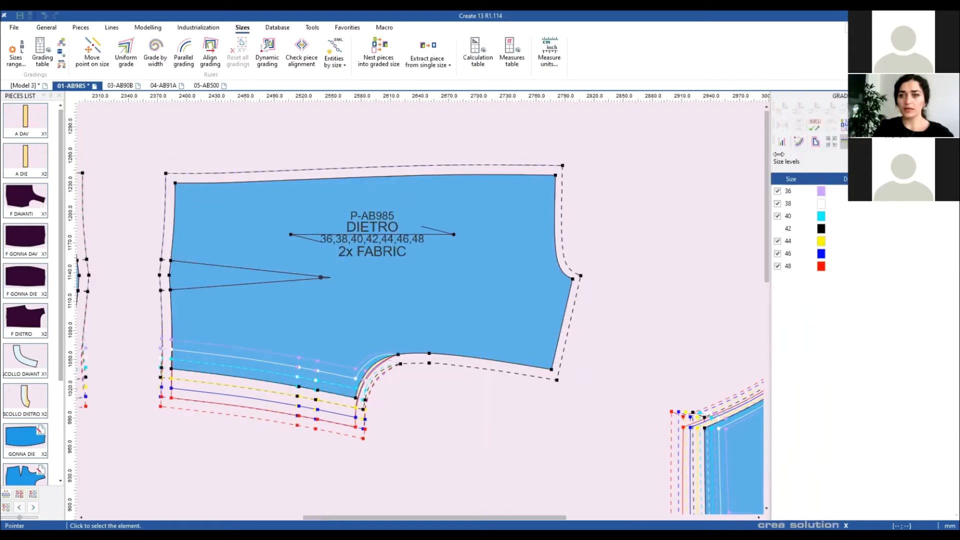
pyautogui.scroll(-2, 567, 311)
pyautogui.scroll(2, 426, 320)
# Step: Select DIETRO's lower-right corner point to show its per-size Dx/Dy grading values
pyautogui.click(403, 373)
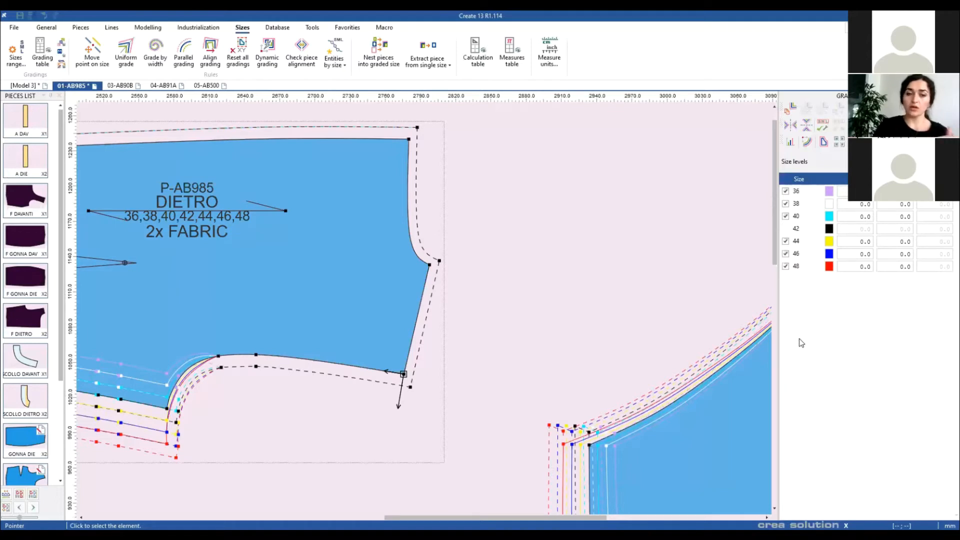
# Step: Set size 48's Dy grading value for DIETRO's lower-right corner to 3
pyautogui.moveTo(899, 265); pyautogui.dragTo(898, 191)
pyautogui.click(895, 266)
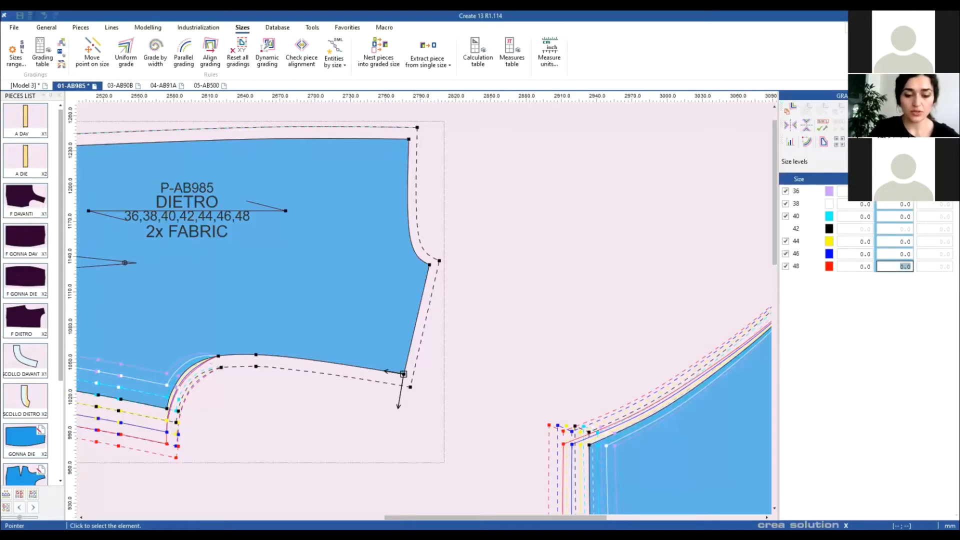
pyautogui.write('-3')
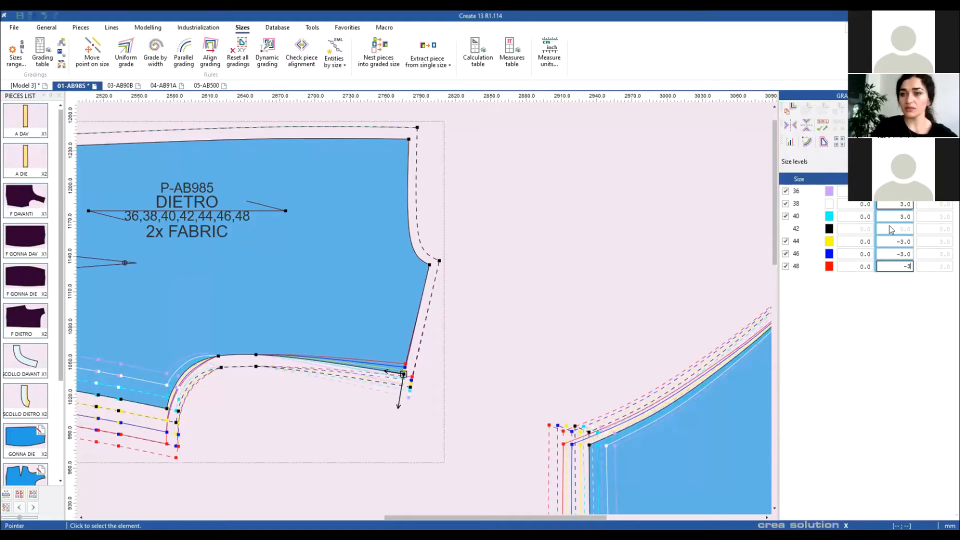
pyautogui.press('Return')
pyautogui.click(894, 266)
pyautogui.write('3')
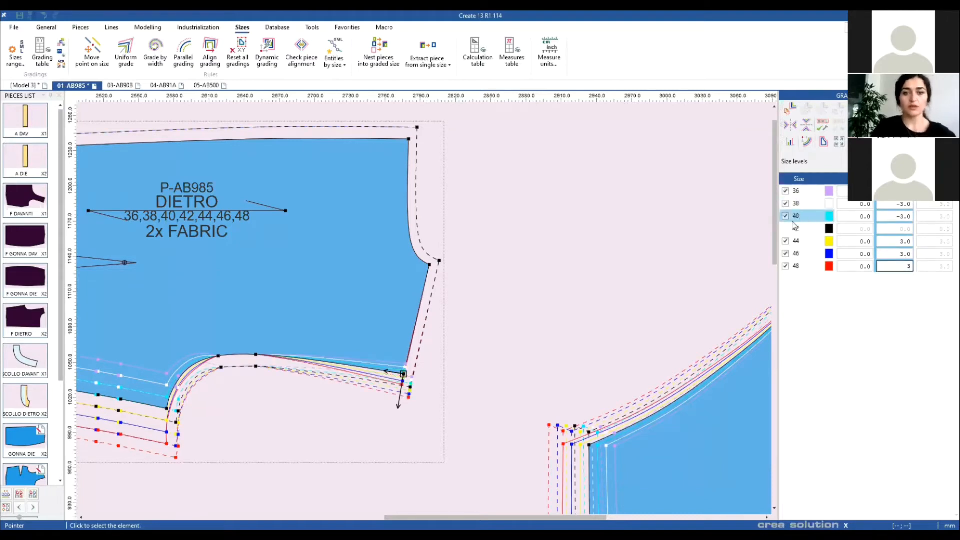
# Step: Set size 48's Dx to -2 and reselect the corner to verify the graded shifts
pyautogui.moveTo(854, 265); pyautogui.dragTo(857, 191)
pyautogui.click(854, 266)
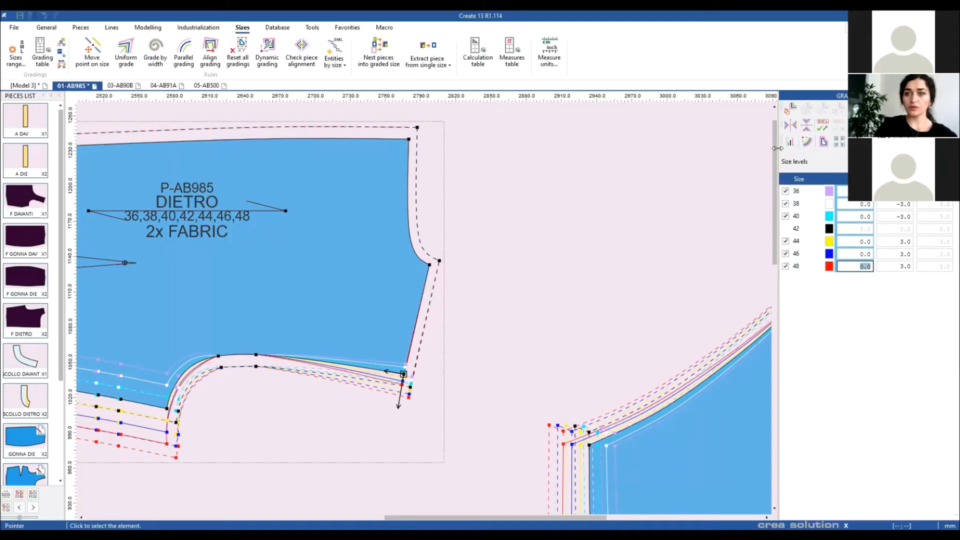
pyautogui.moveTo(777, 149); pyautogui.dragTo(756, 149)
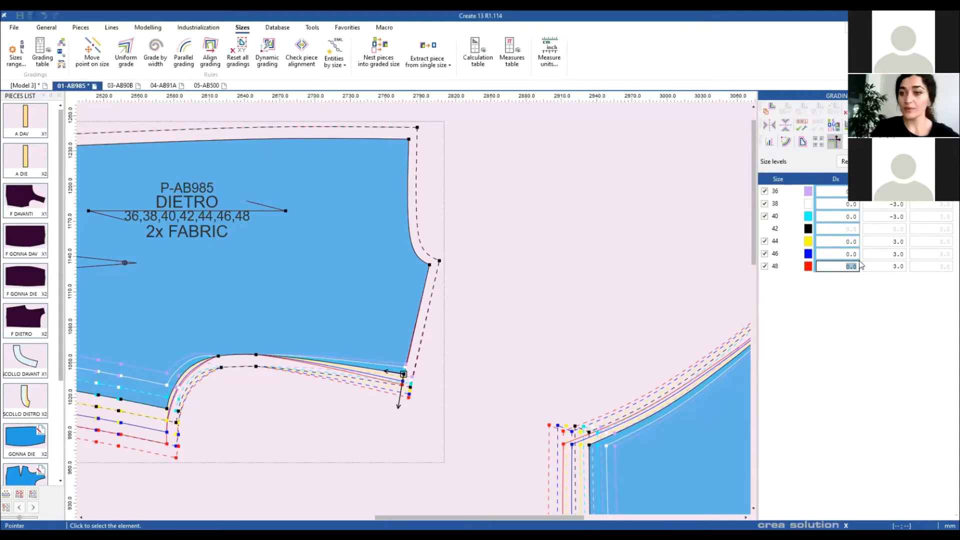
pyautogui.write('2')
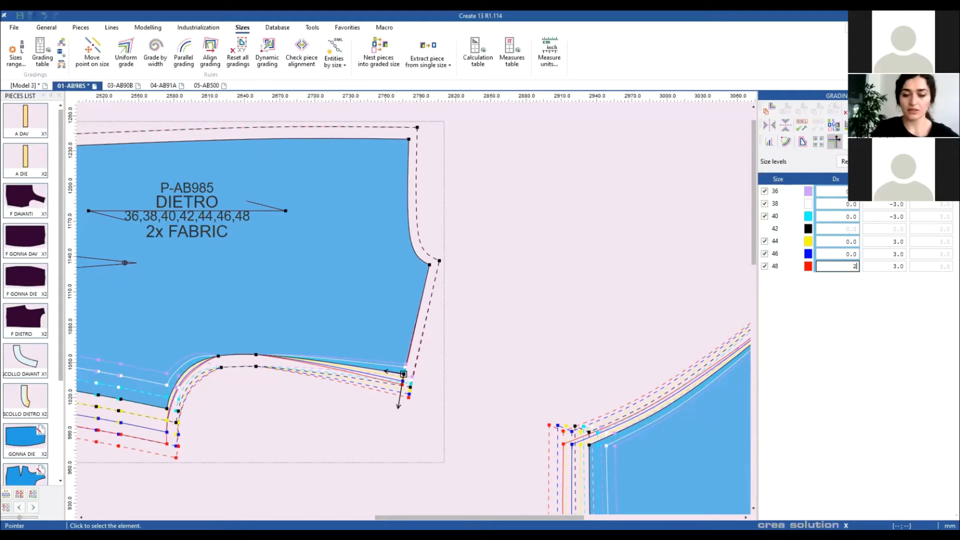
pyautogui.press('Return')
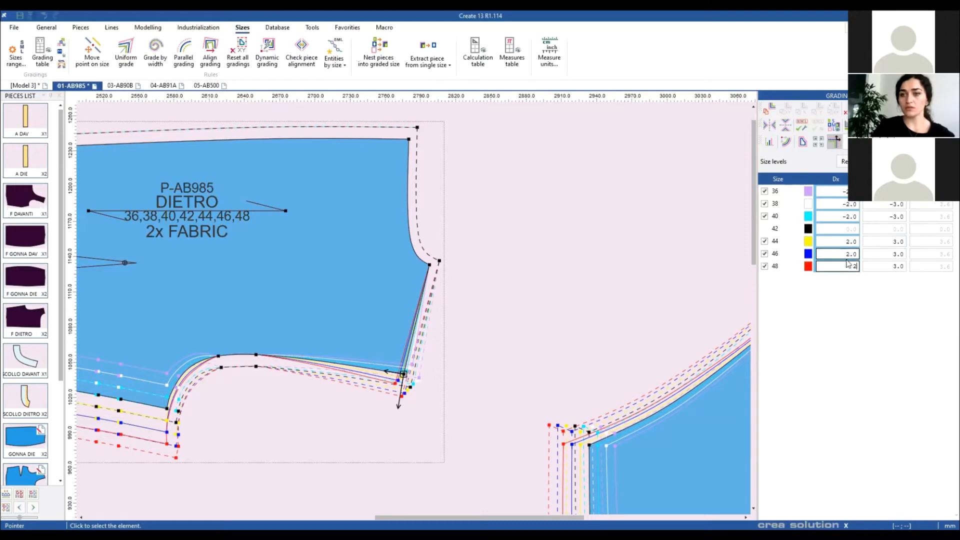
pyautogui.write('-2')
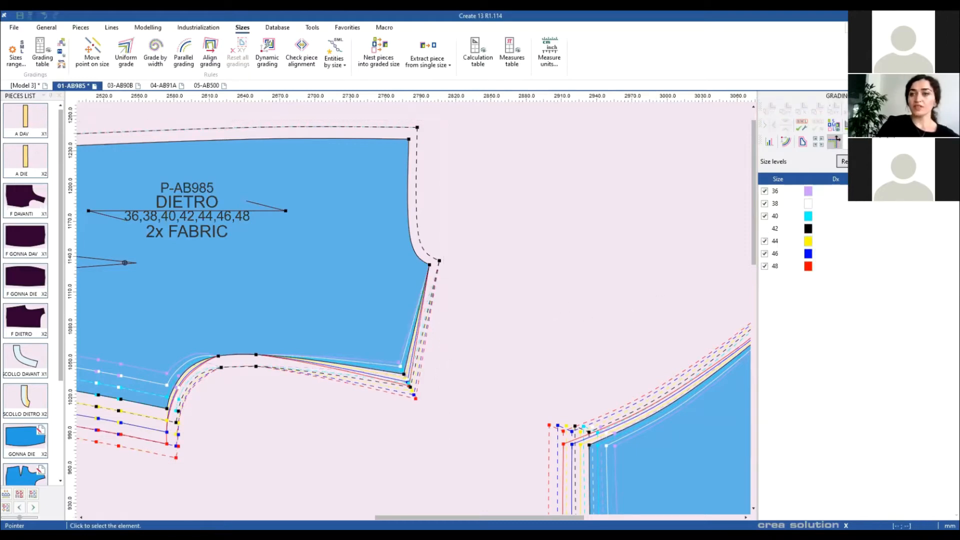
pyautogui.click(403, 374)
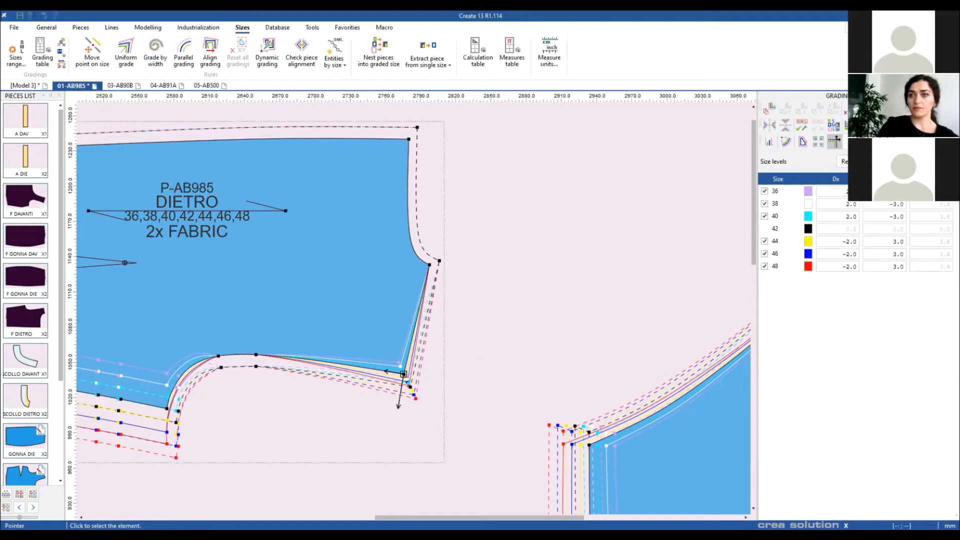
pyautogui.click(402, 376)
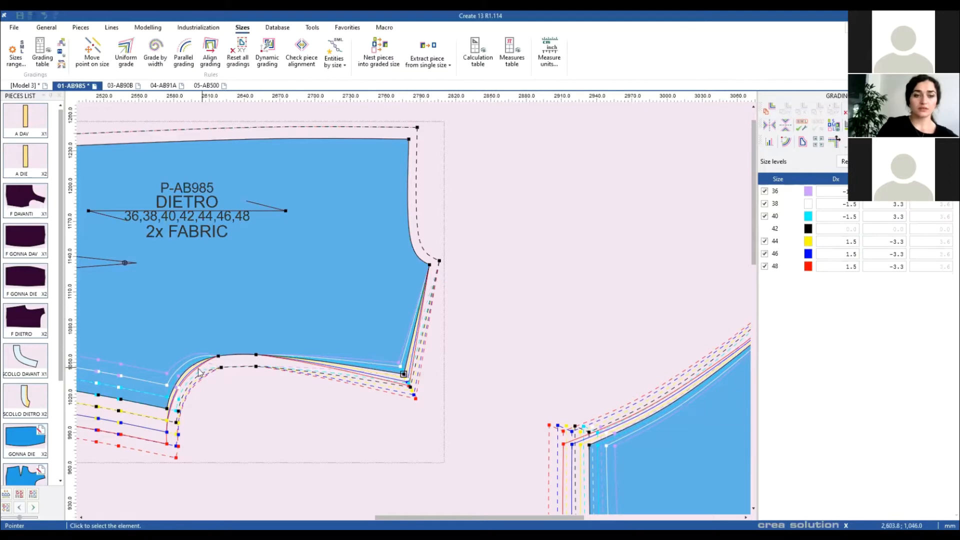
pyautogui.scroll(1, 415, 313)
pyautogui.scroll(1, 412, 314)
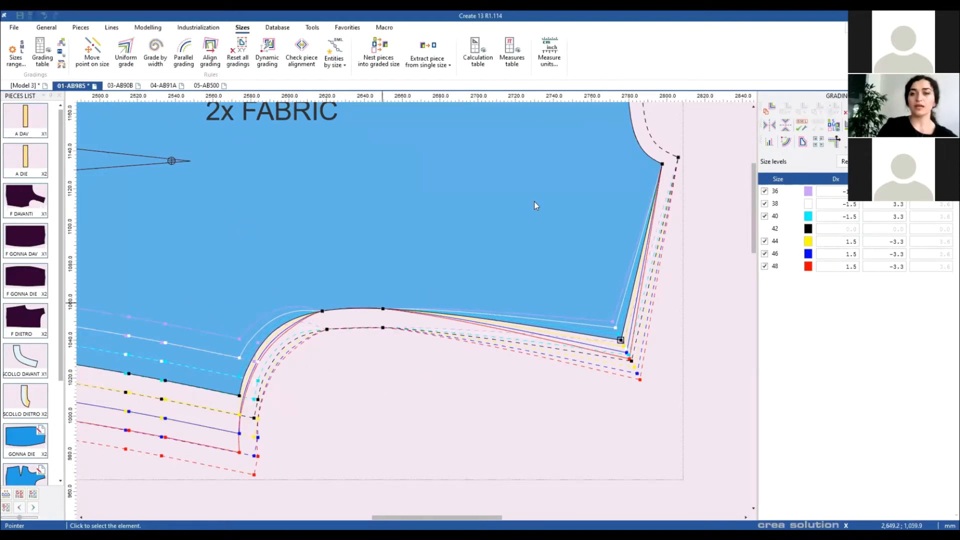
pyautogui.click(769, 142)
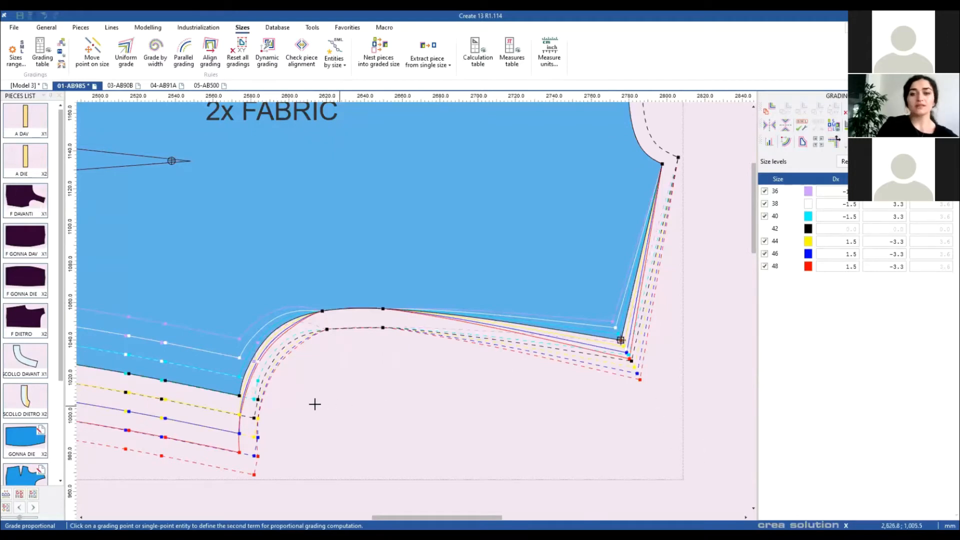
pyautogui.click(239, 394)
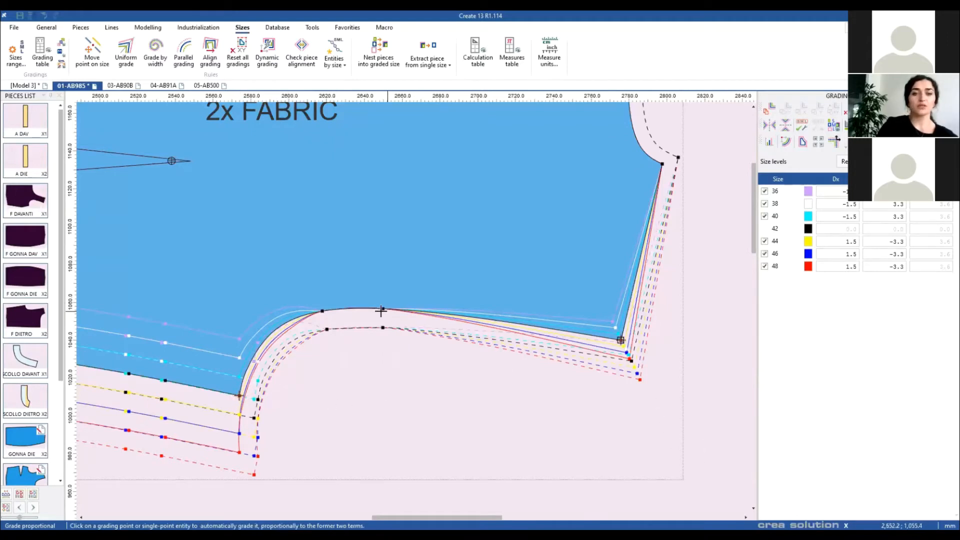
pyautogui.click(382, 308)
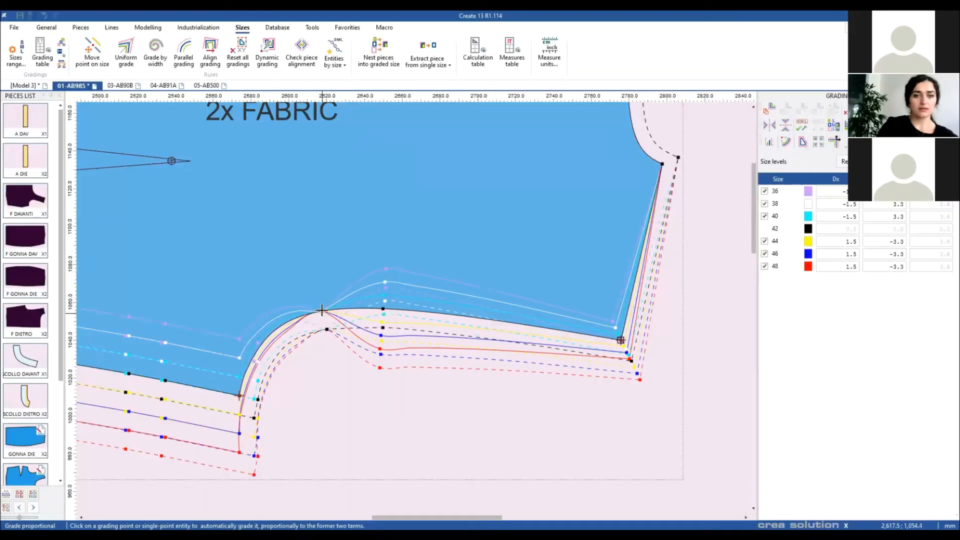
pyautogui.click(322, 311)
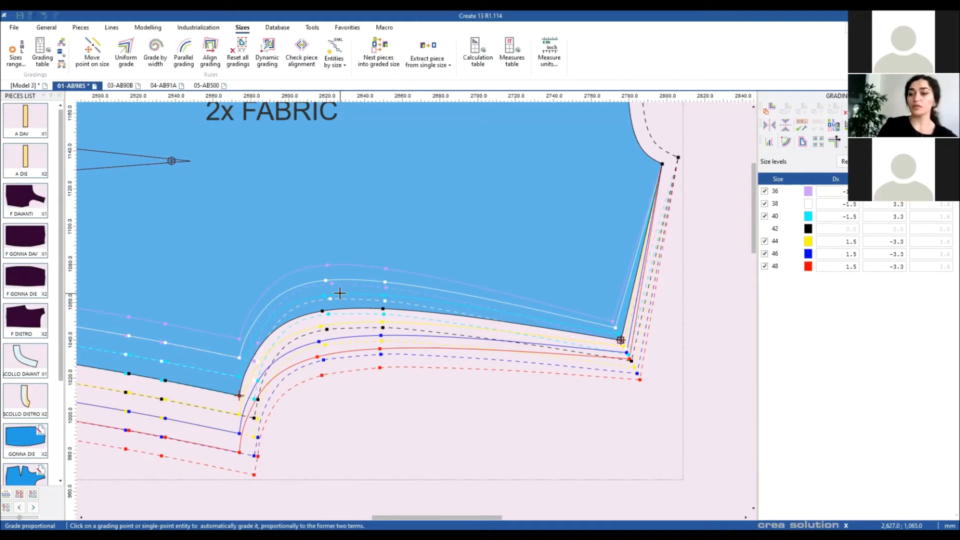
pyautogui.rightClick(510, 419)
pyautogui.click(530, 425)
pyautogui.click(383, 307)
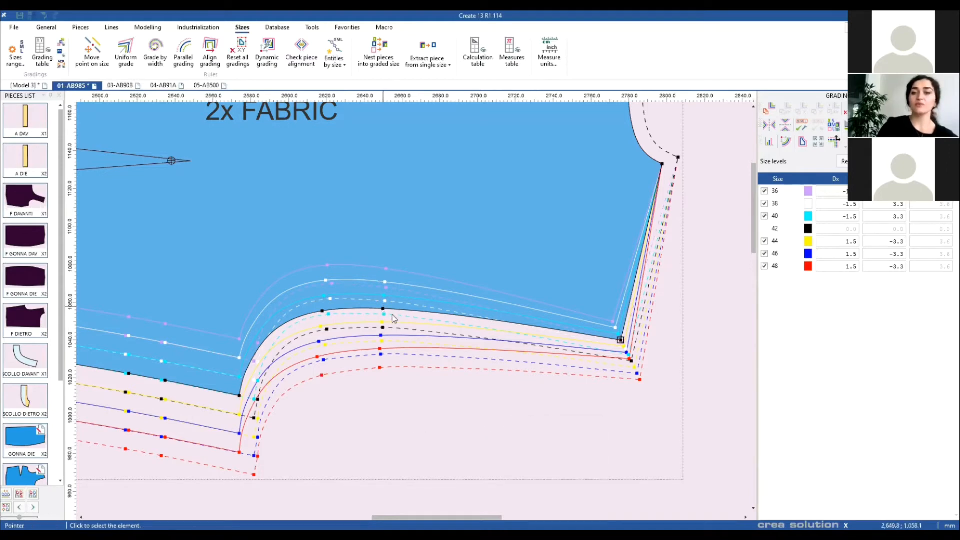
pyautogui.moveTo(388, 341); pyautogui.dragTo(388, 340)
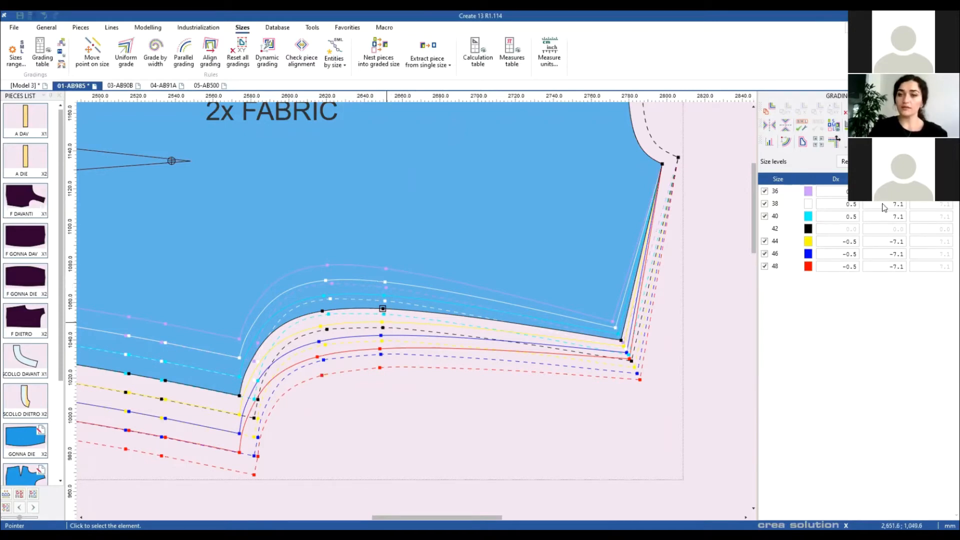
pyautogui.click(837, 228)
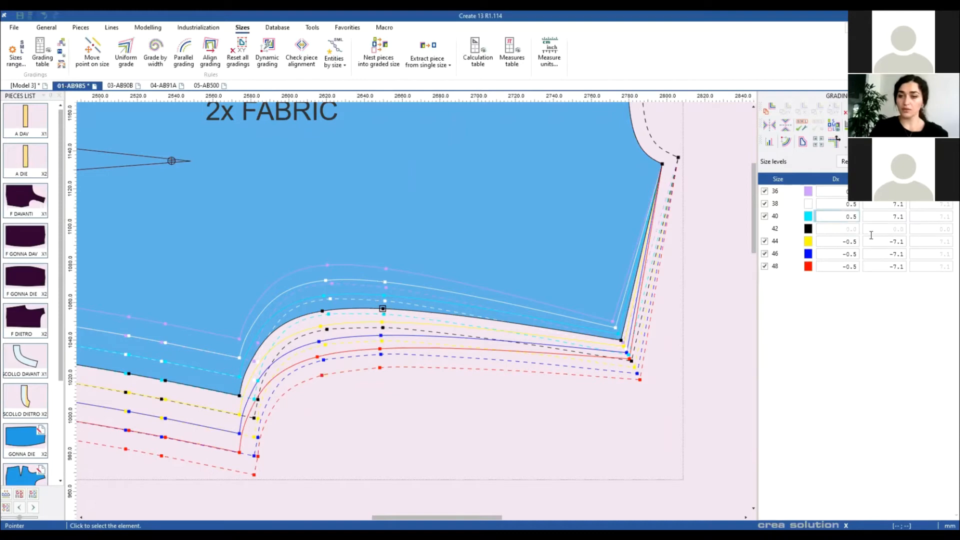
pyautogui.click(499, 407)
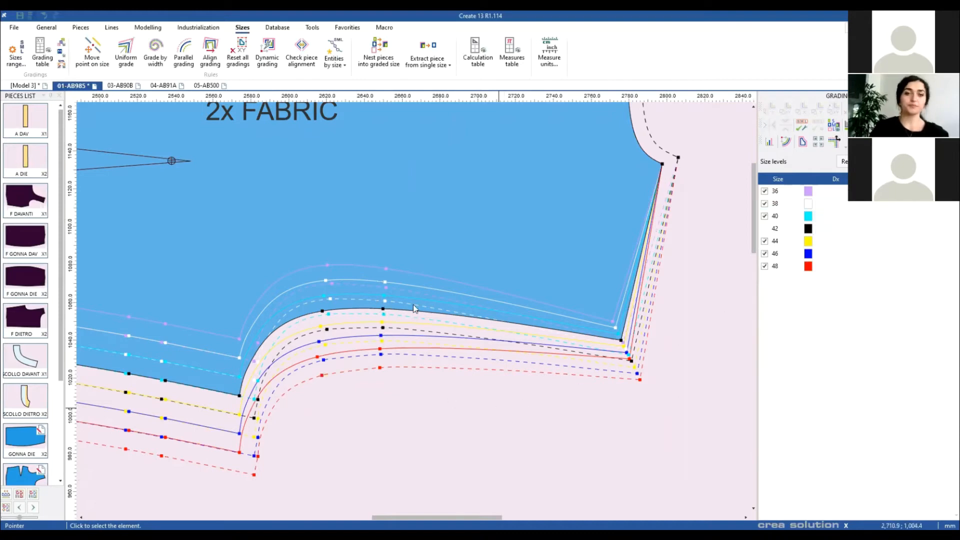
pyautogui.scroll(-2, 413, 305)
pyautogui.scroll(-6, 413, 307)
pyautogui.scroll(2, 342, 307)
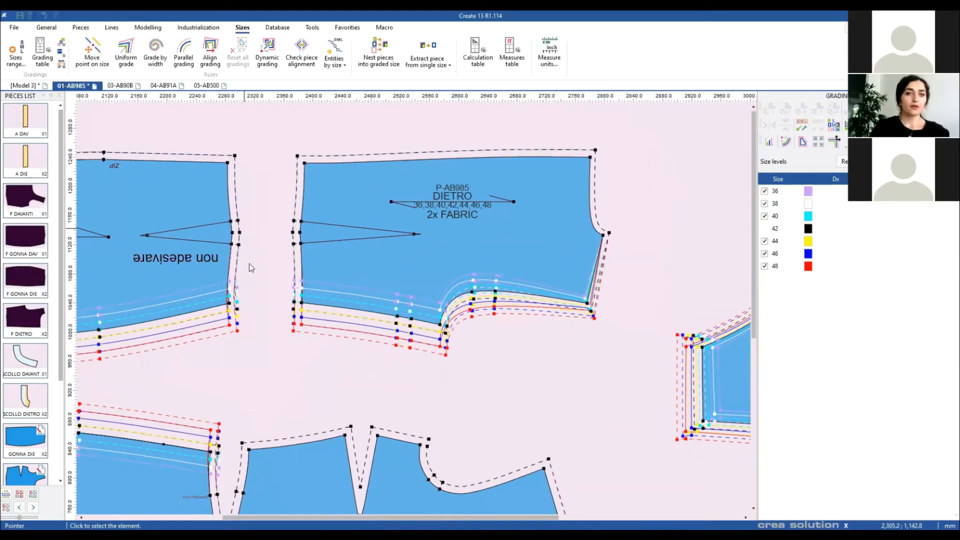
# Step: Zoom onto the DIETRO crotch curve, open Sizes range, and add an initial size row above 36
pyautogui.scroll(4, 412, 308)
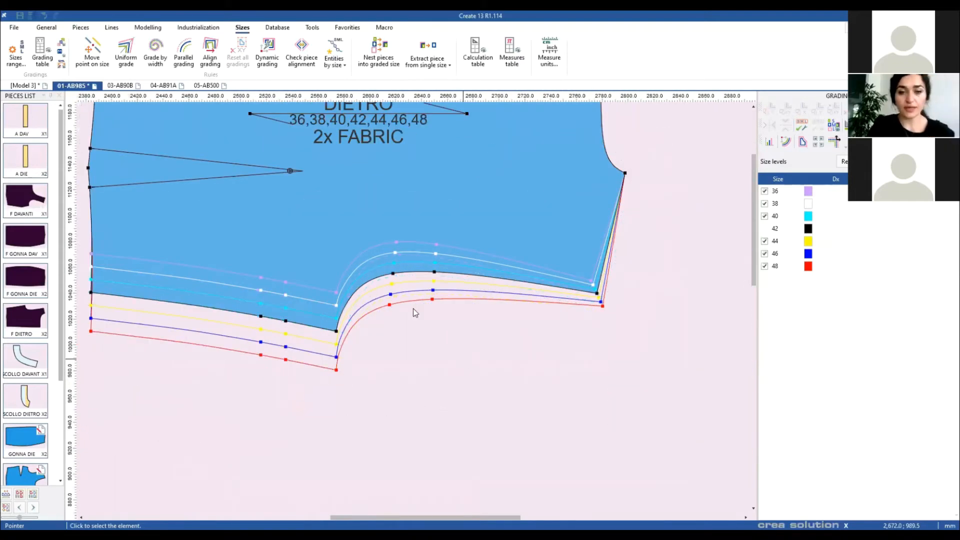
pyautogui.scroll(1, 463, 358)
pyautogui.moveTo(463, 355); pyautogui.dragTo(494, 382)
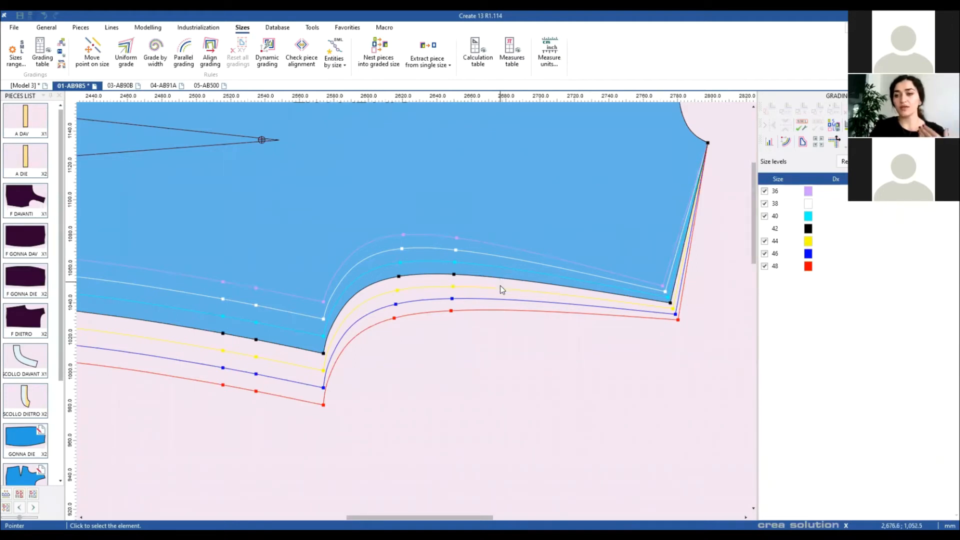
pyautogui.click(12, 60)
pyautogui.click(450, 213)
pyautogui.click(335, 243)
# Step: Name the new first size 34, add final size 50 coloured lavender, and confirm the range
pyautogui.write('34')
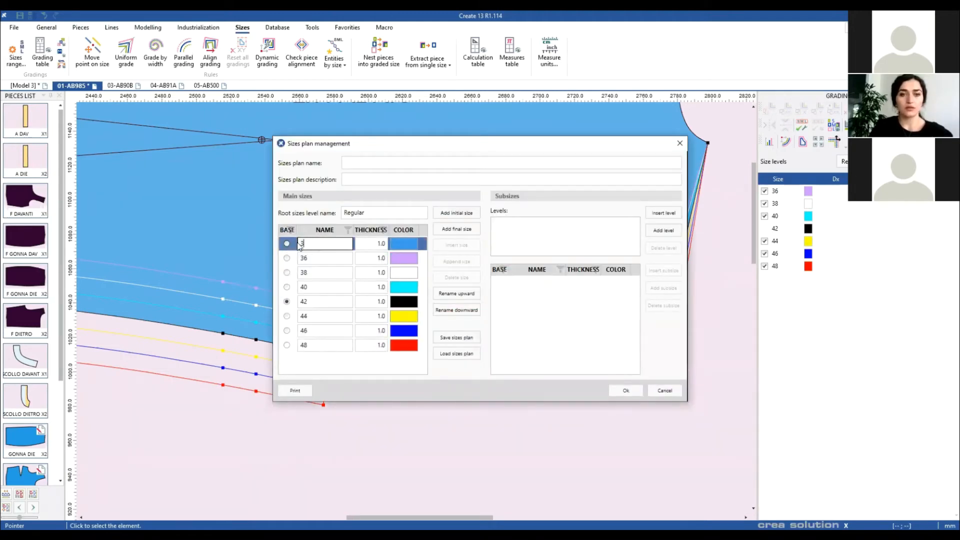
pyautogui.click(327, 330)
pyautogui.click(460, 232)
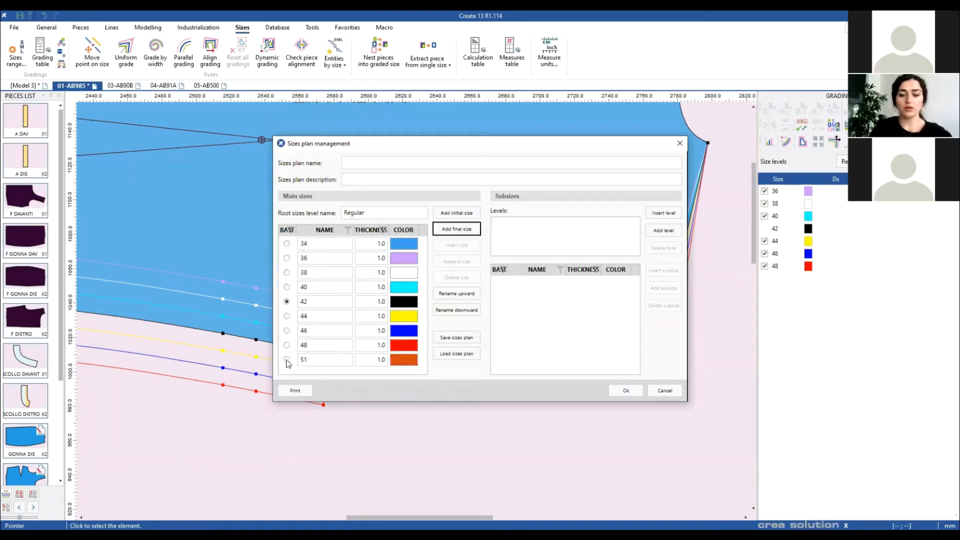
pyautogui.write('50')
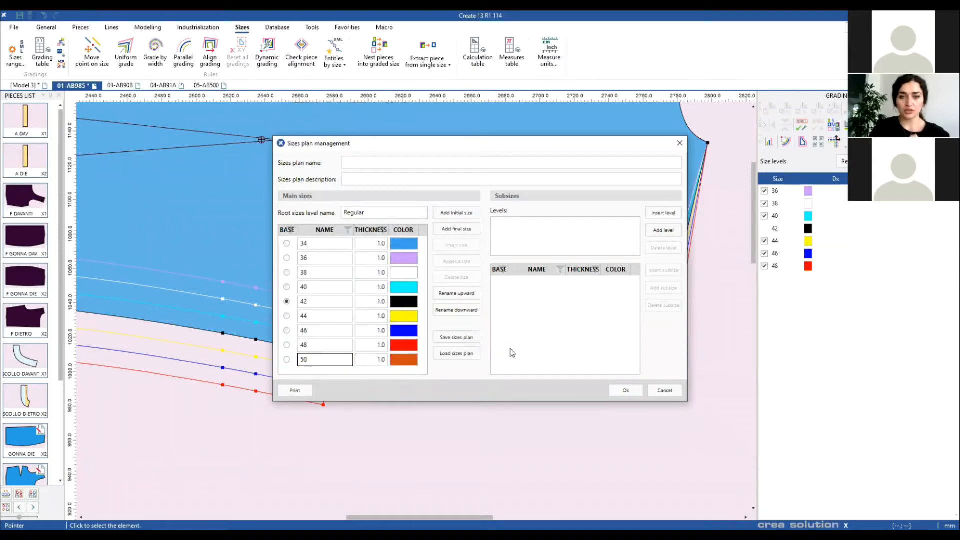
pyautogui.click(404, 360)
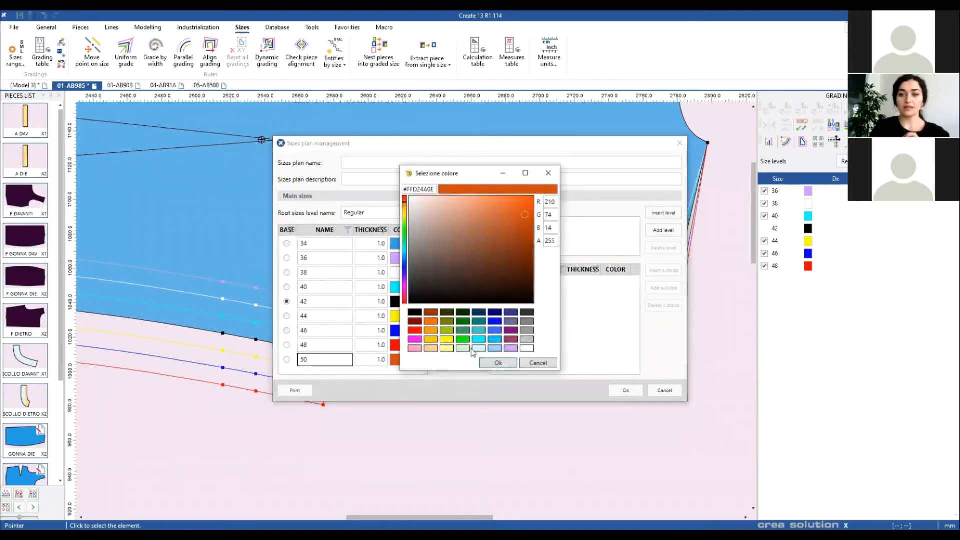
pyautogui.click(511, 347)
pyautogui.click(498, 363)
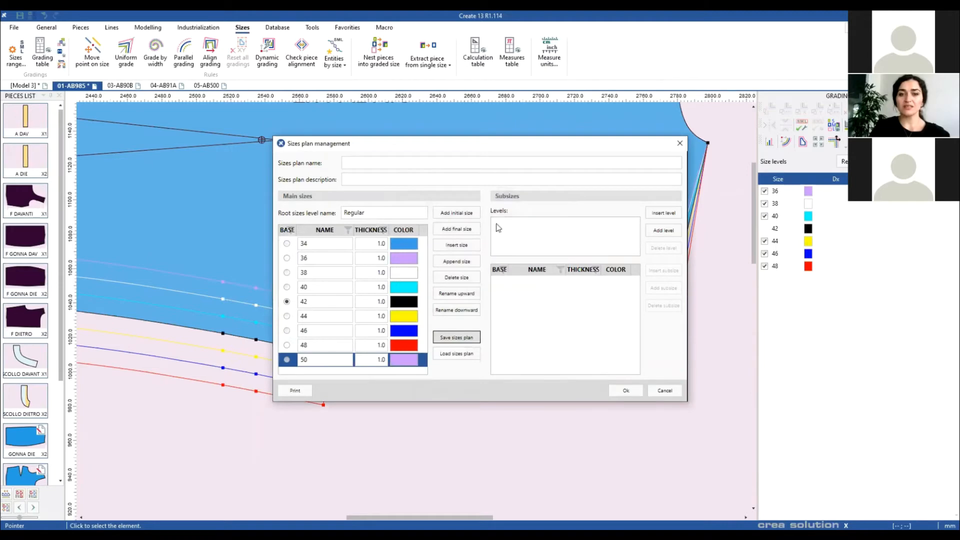
pyautogui.click(626, 390)
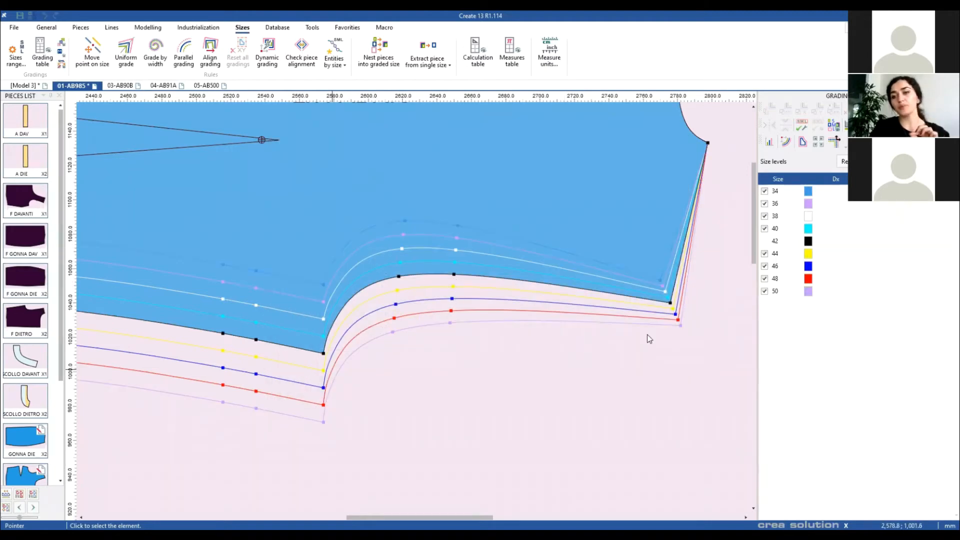
pyautogui.click(453, 274)
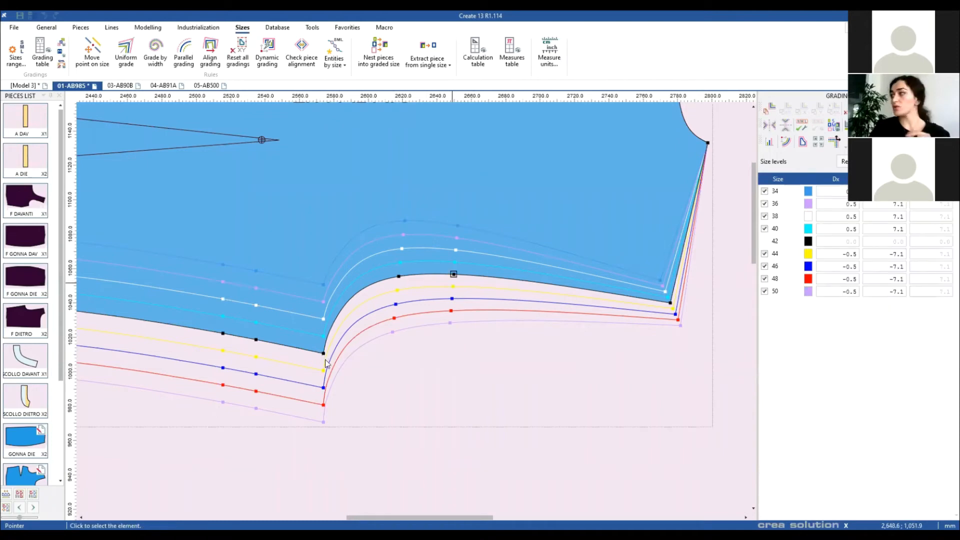
pyautogui.click(323, 353)
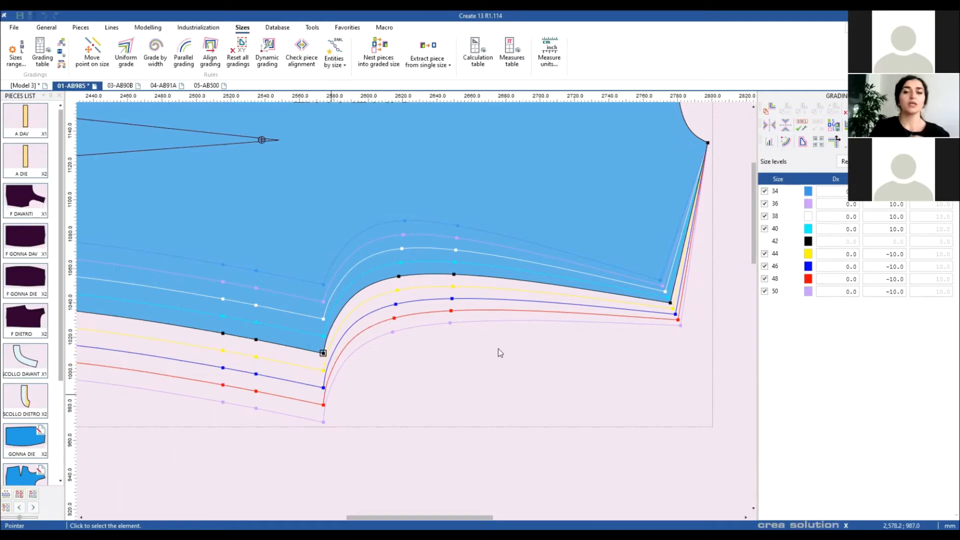
pyautogui.click(535, 400)
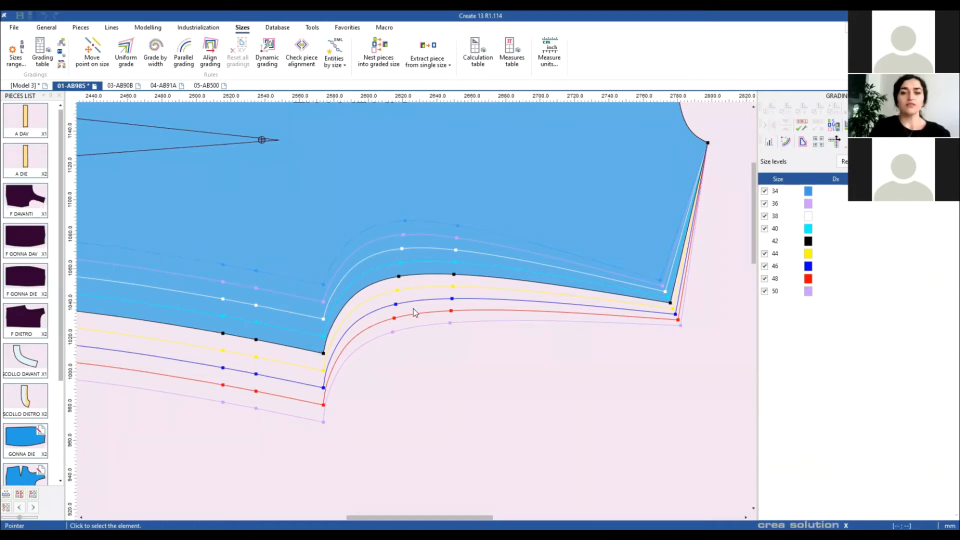
pyautogui.scroll(-3, 413, 308)
pyautogui.scroll(2, 476, 332)
pyautogui.moveTo(405, 308); pyautogui.dragTo(474, 352)
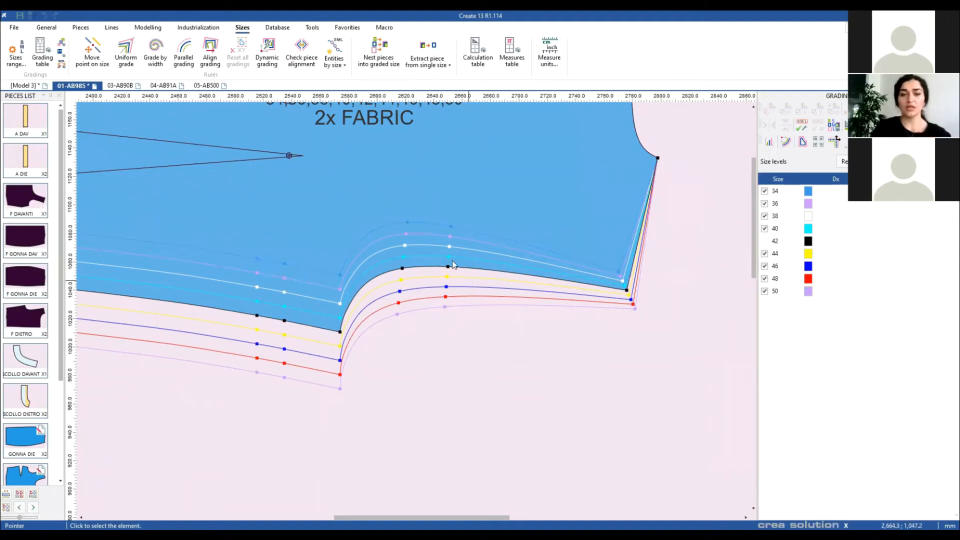
# Step: Reposition the size 50 grading point on the DIETRO crotch curve with Move point on size
pyautogui.click(91, 58)
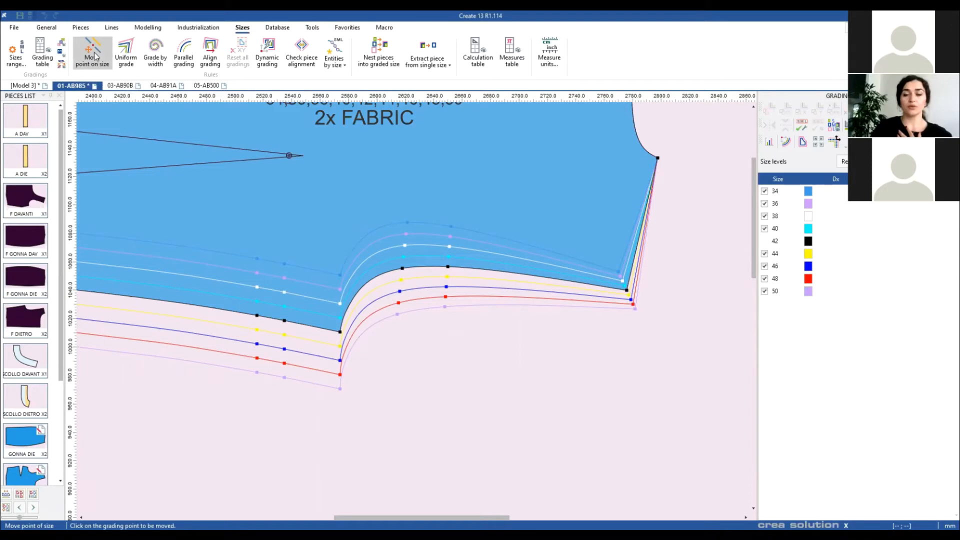
pyautogui.scroll(2, 412, 306)
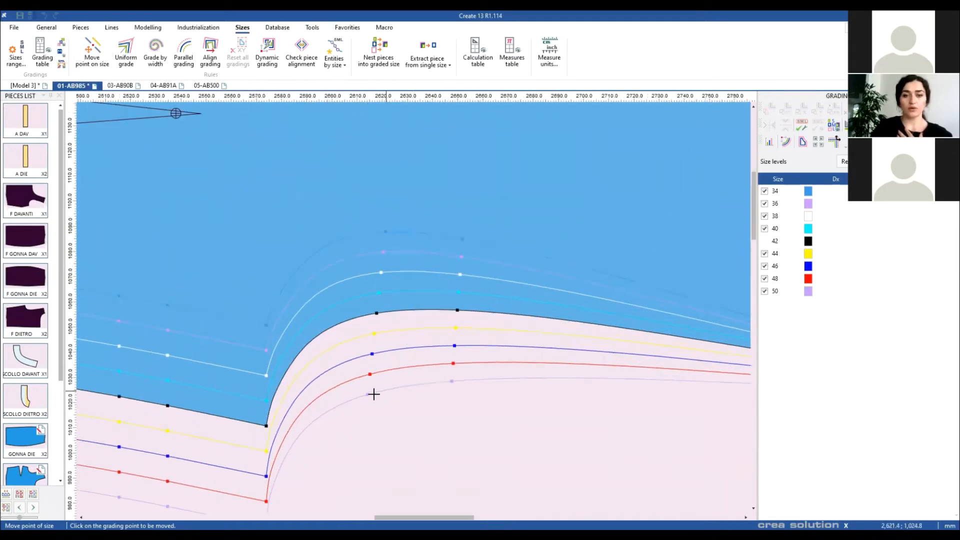
pyautogui.click(368, 397)
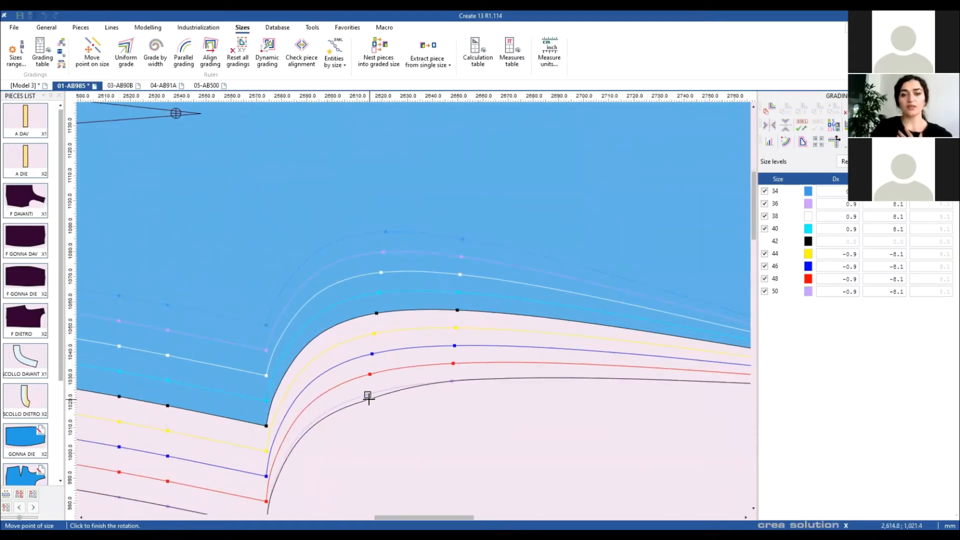
pyautogui.click(452, 381)
pyautogui.click(452, 385)
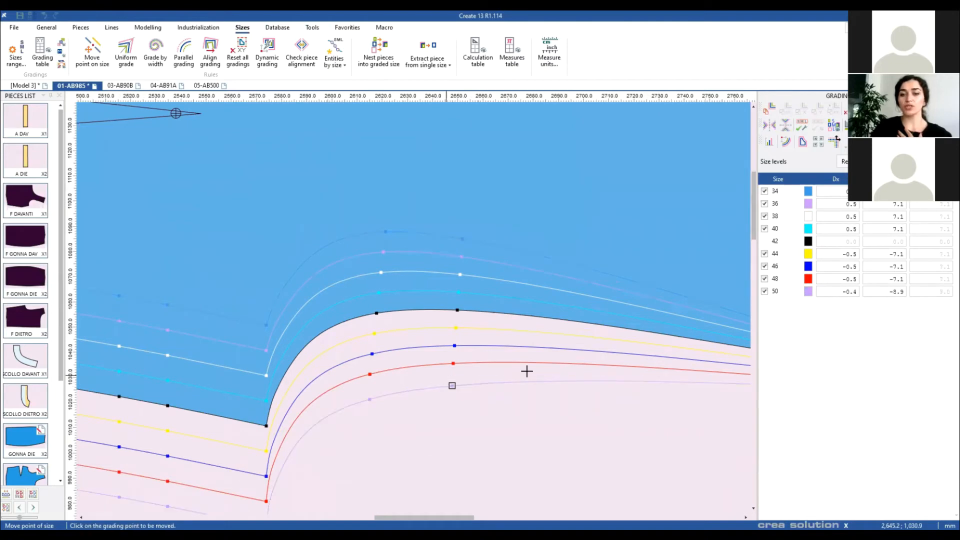
pyautogui.click(431, 415)
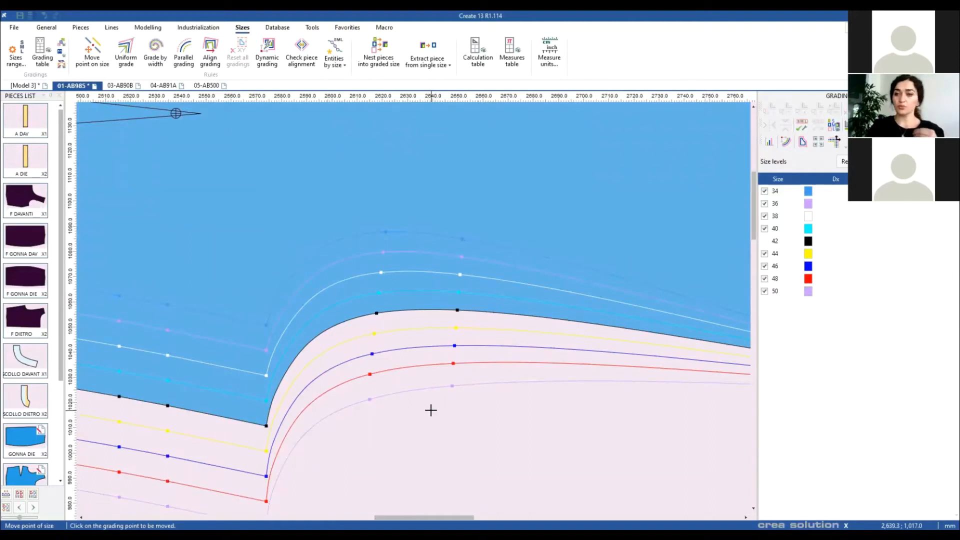
# Step: Uniform-grade the crotch curve and corner points, then return to Pointer and fit all pieces
pyautogui.click(125, 58)
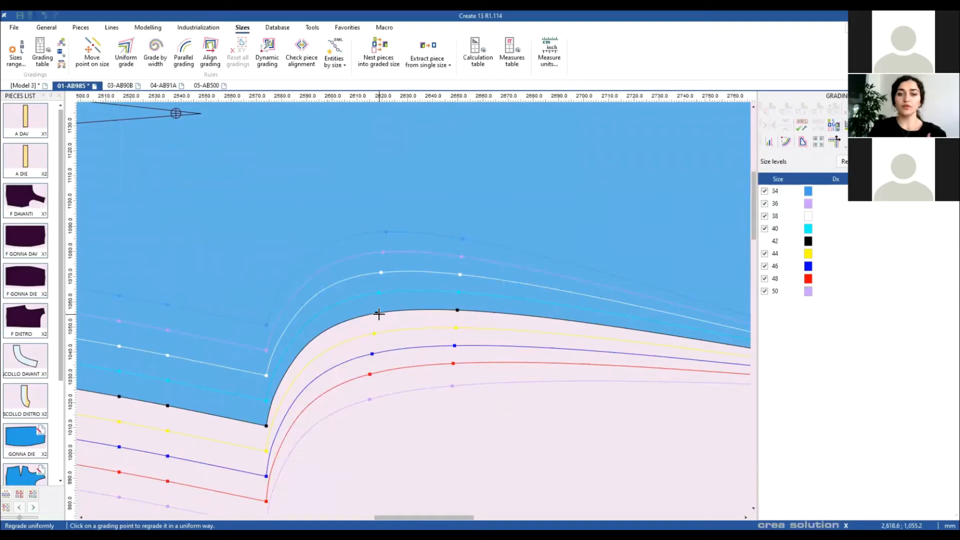
pyautogui.click(456, 309)
pyautogui.click(376, 313)
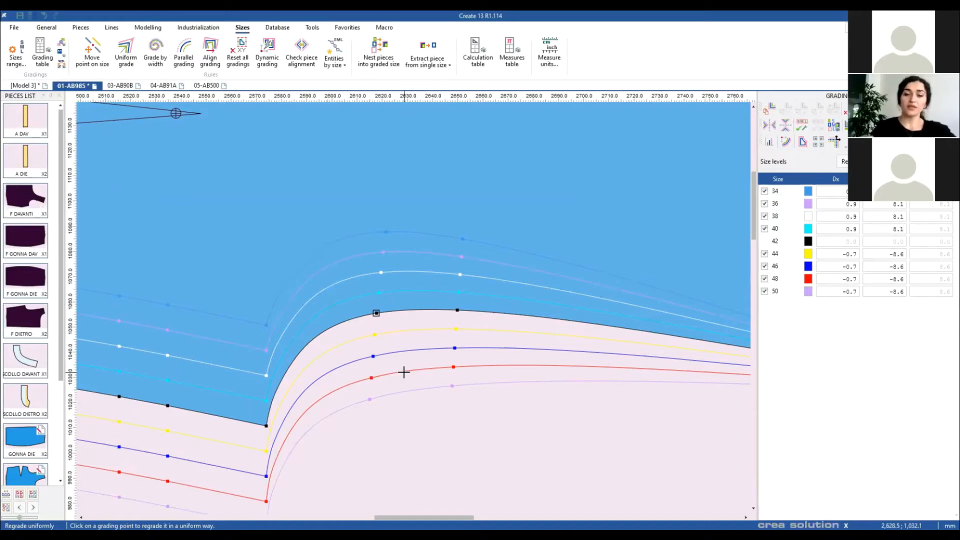
pyautogui.rightClick(428, 424)
pyautogui.click(465, 439)
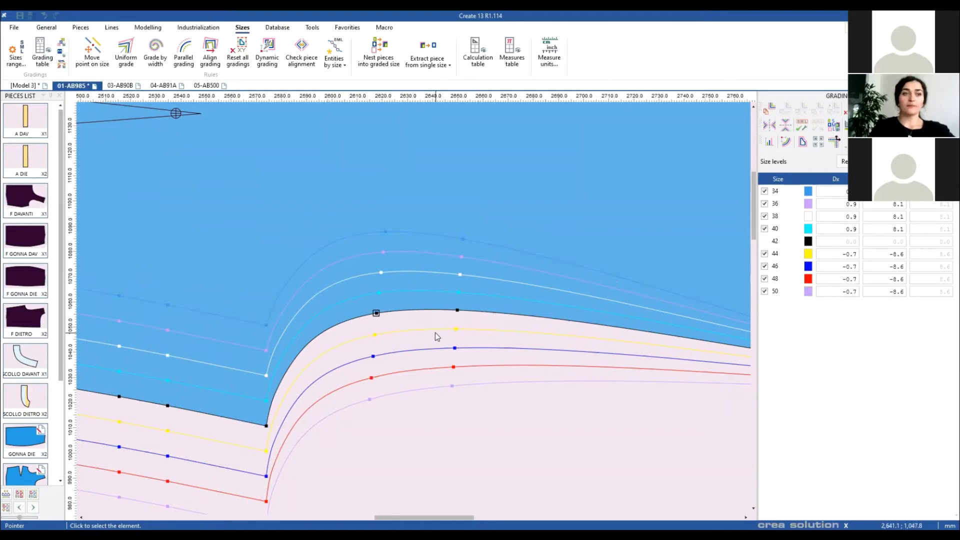
pyautogui.scroll(1, 435, 332)
pyautogui.middleClick(414, 306)
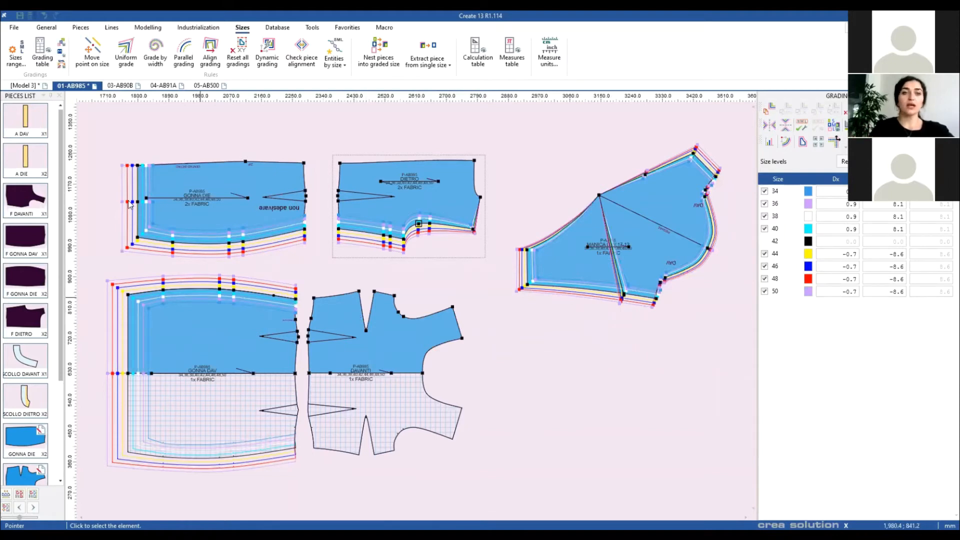
# Step: Clear grading from the four selected pieces and dynamically grade the skirt's side corner by 10.0
pyautogui.moveTo(98, 124); pyautogui.dragTo(522, 440)
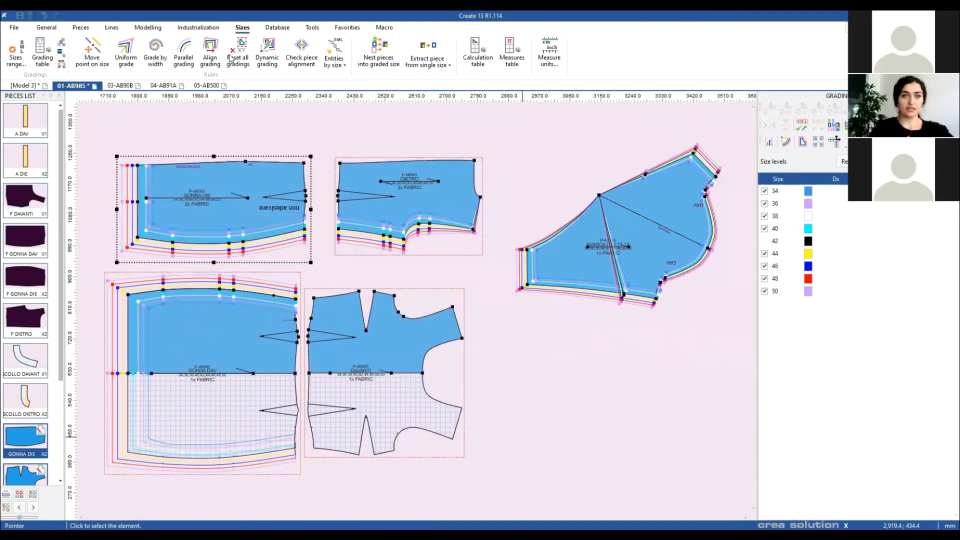
pyautogui.click(238, 55)
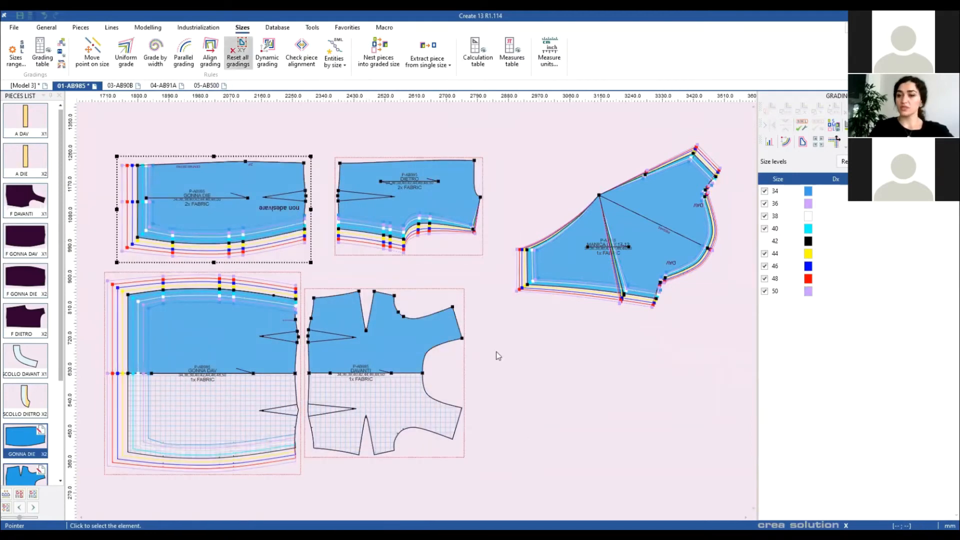
pyautogui.click(269, 47)
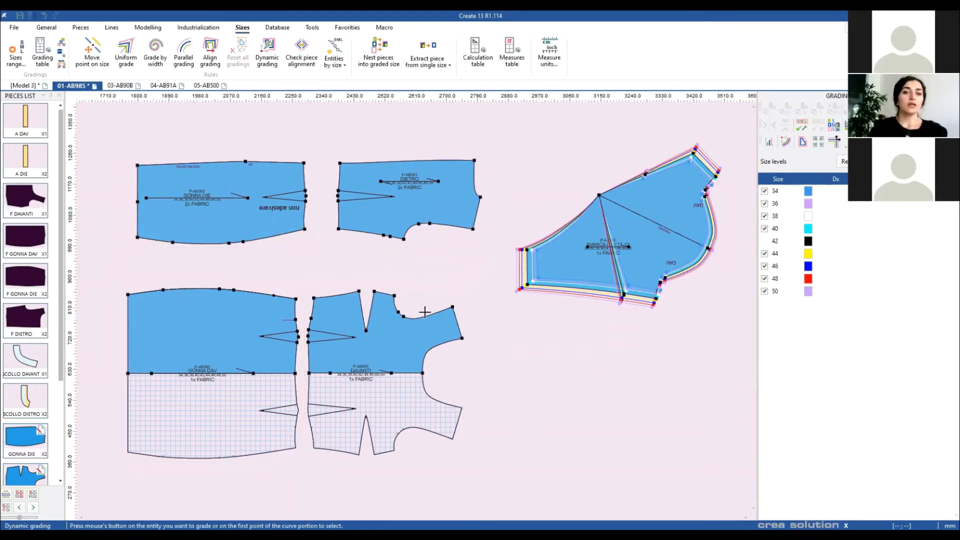
pyautogui.moveTo(435, 333); pyautogui.dragTo(439, 334)
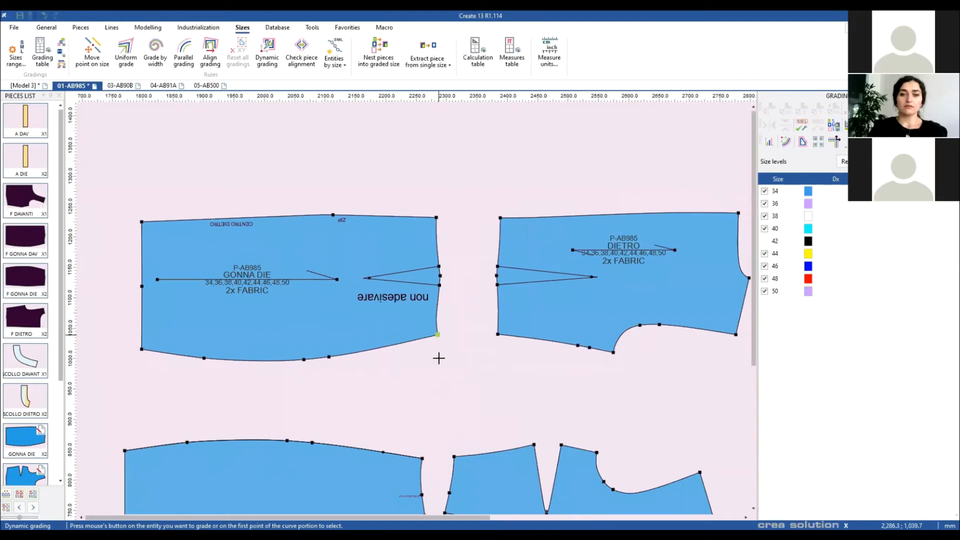
pyautogui.click(438, 334)
pyautogui.click(578, 268)
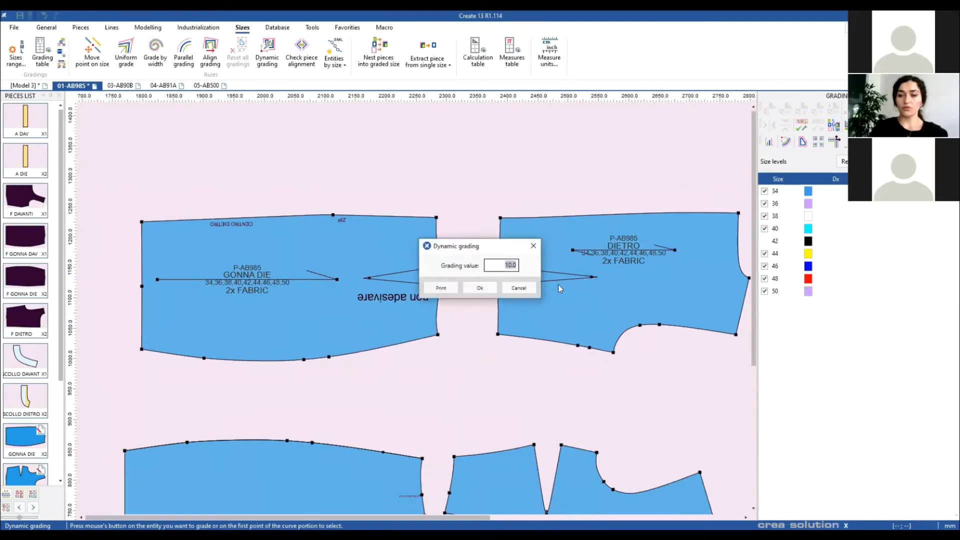
pyautogui.click(480, 288)
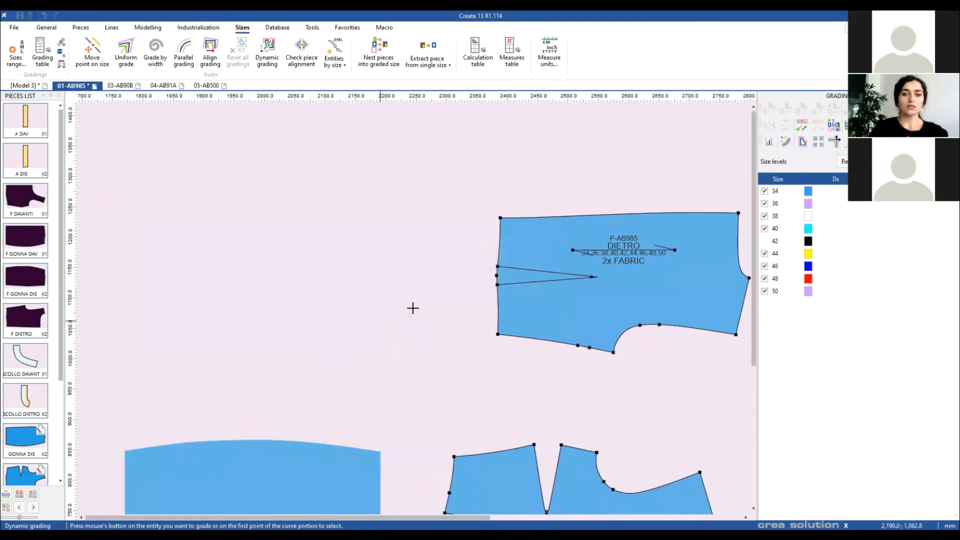
# Step: Grade the curved-edge nodes and the corner at the curve's end with dynamic grading
pyautogui.scroll(2, 364, 342)
pyautogui.click(411, 310)
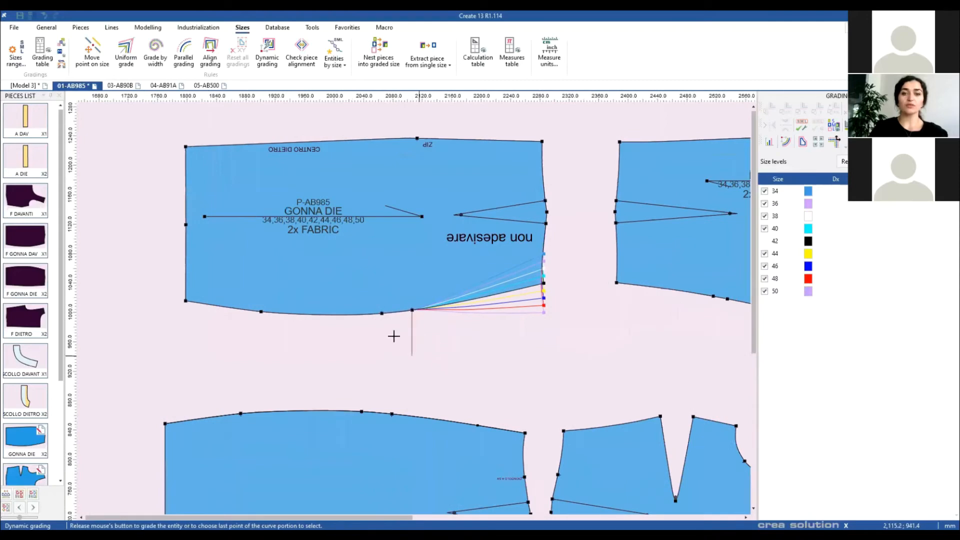
pyautogui.click(393, 337)
pyautogui.click(382, 313)
pyautogui.click(365, 341)
pyautogui.click(261, 313)
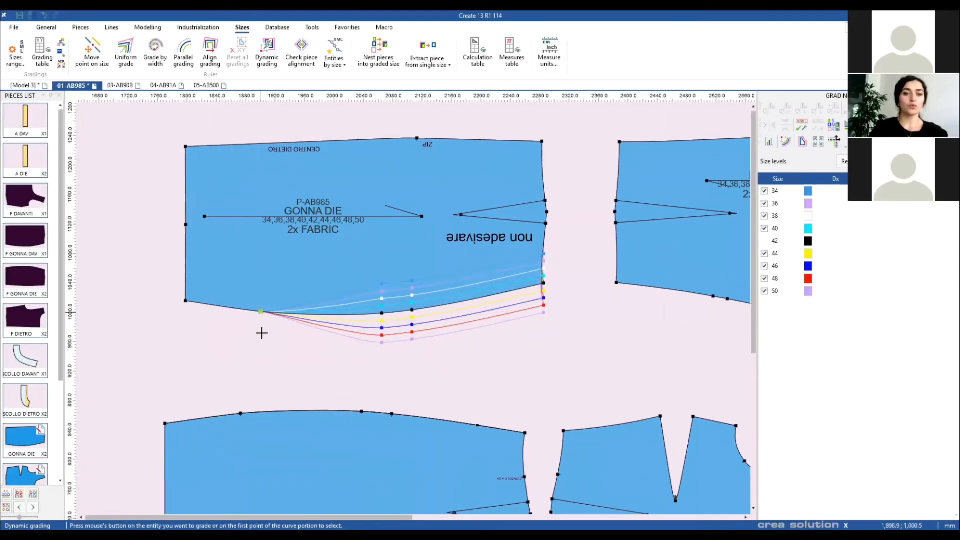
pyautogui.click(258, 343)
pyautogui.click(185, 300)
pyautogui.click(186, 317)
# Step: Grade the lower piece's top-left and right corners, and its curve's left endpoint by 15
pyautogui.click(165, 423)
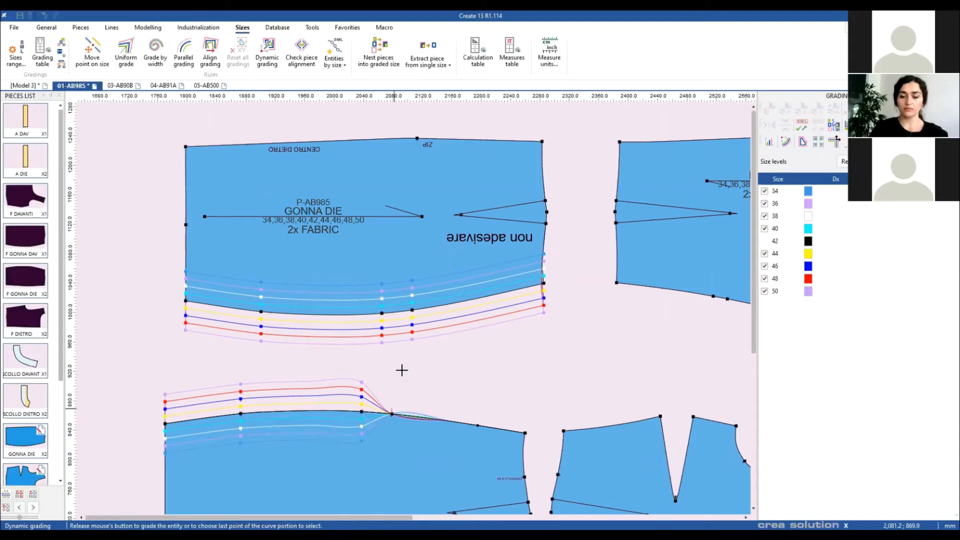
pyautogui.click(523, 433)
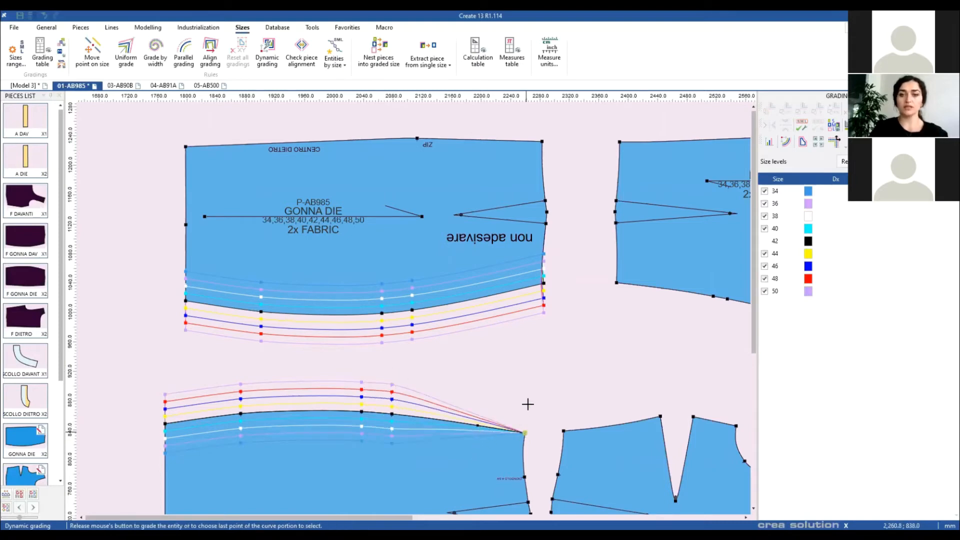
pyautogui.click(531, 406)
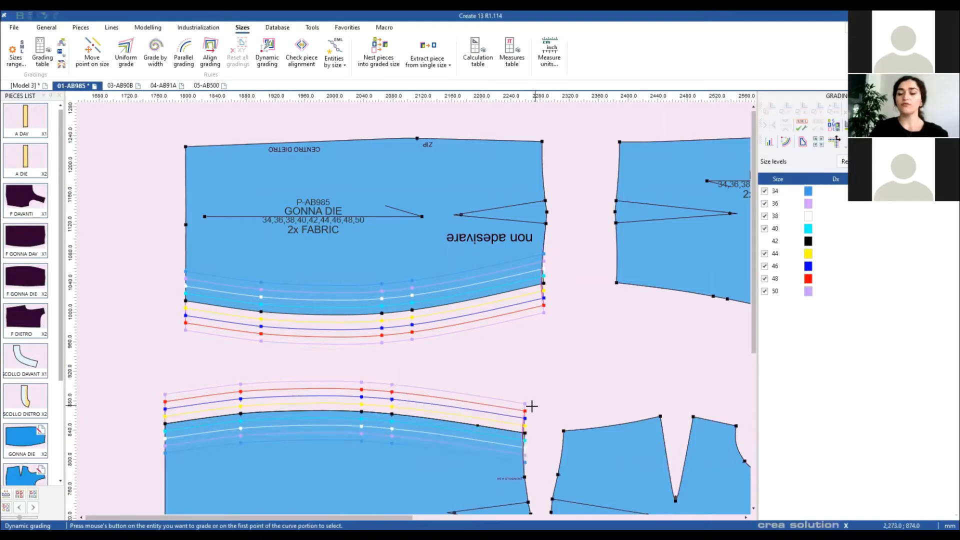
pyautogui.press('Right')
pyautogui.press('Down')
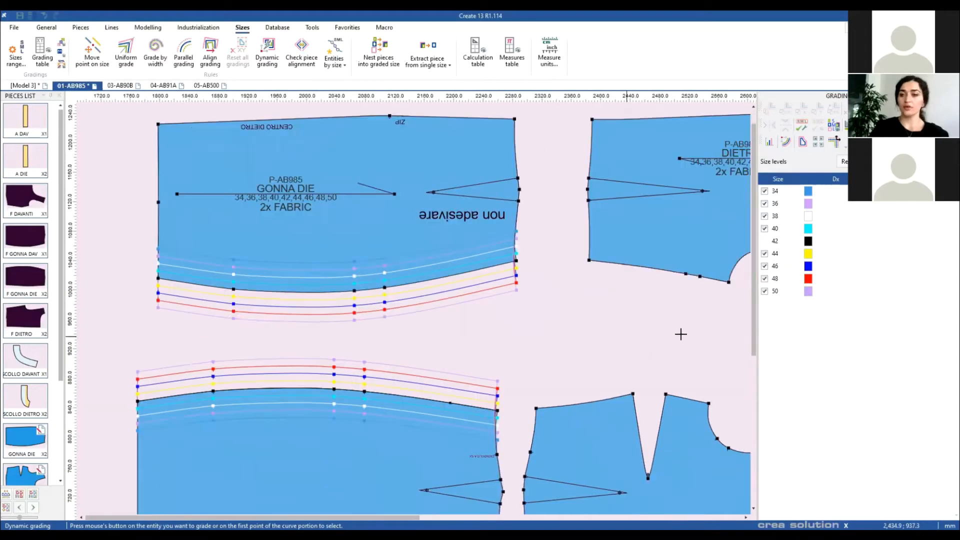
pyautogui.press('Left')
pyautogui.press('Left')
pyautogui.press('Left')
pyautogui.press('Left')
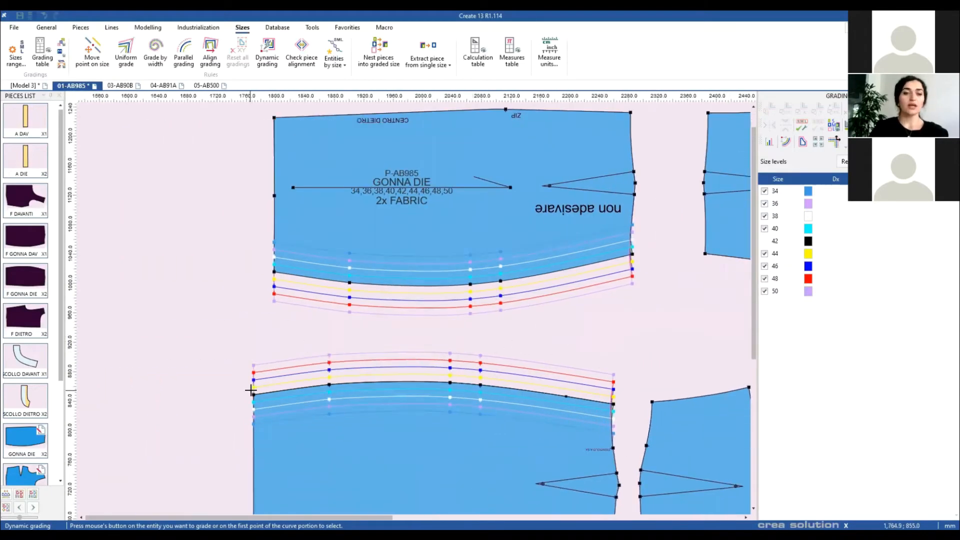
pyautogui.click(254, 394)
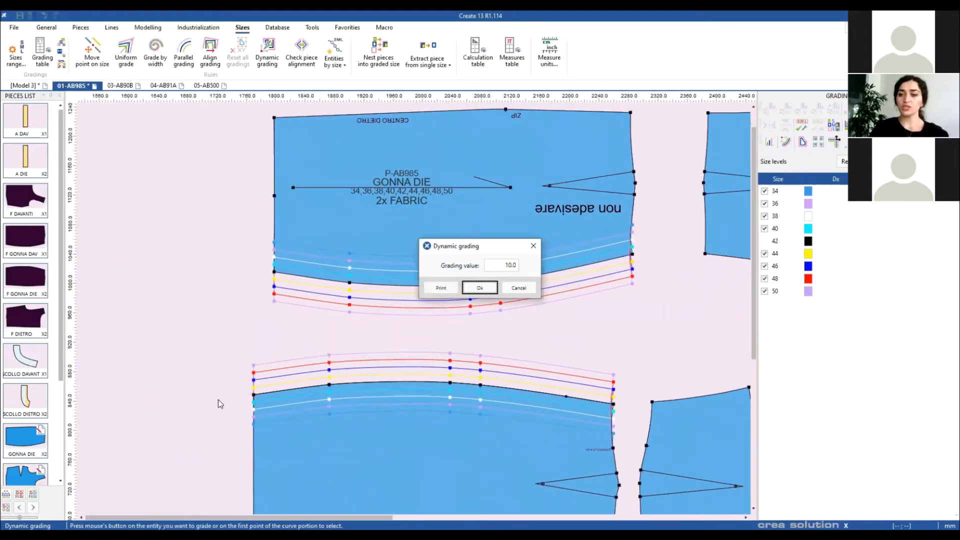
pyautogui.doubleClick(510, 265)
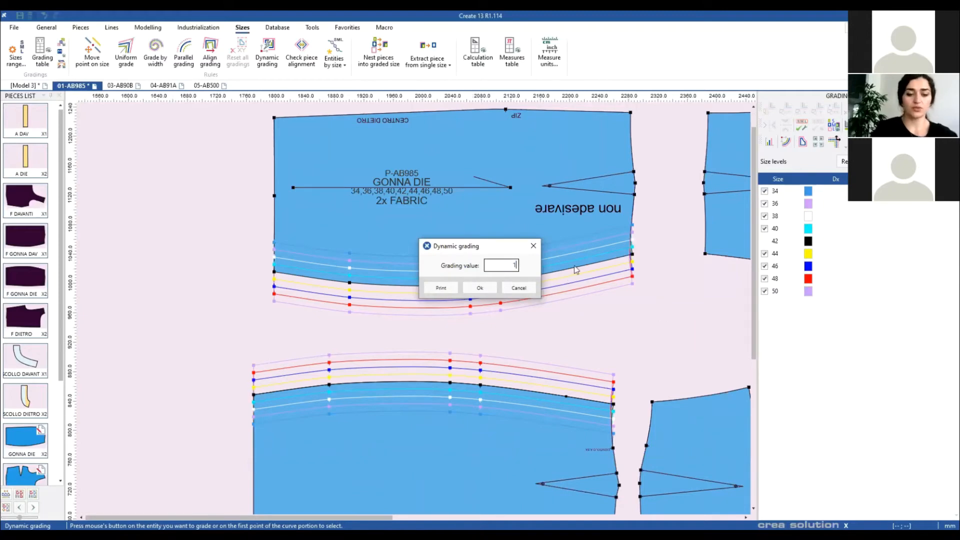
pyautogui.press('Return')
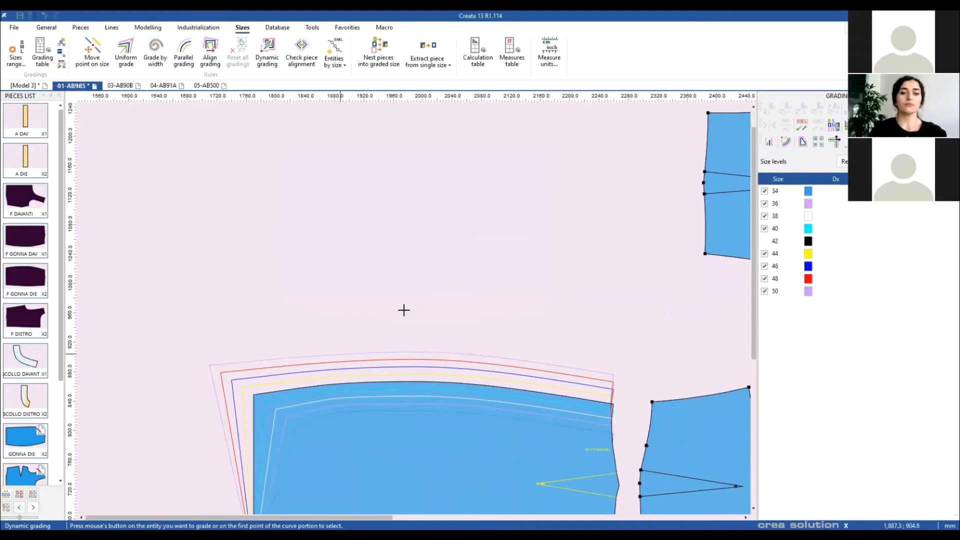
# Step: Grade the GONNA DAV fold corner and GONNA DIE's left corners and middle point horizontally
pyautogui.scroll(-5, 404, 309)
pyautogui.scroll(4, 407, 314)
pyautogui.scroll(3, 415, 350)
pyautogui.click(417, 369)
pyautogui.click(377, 375)
pyautogui.scroll(-3, 414, 294)
pyautogui.scroll(2, 401, 272)
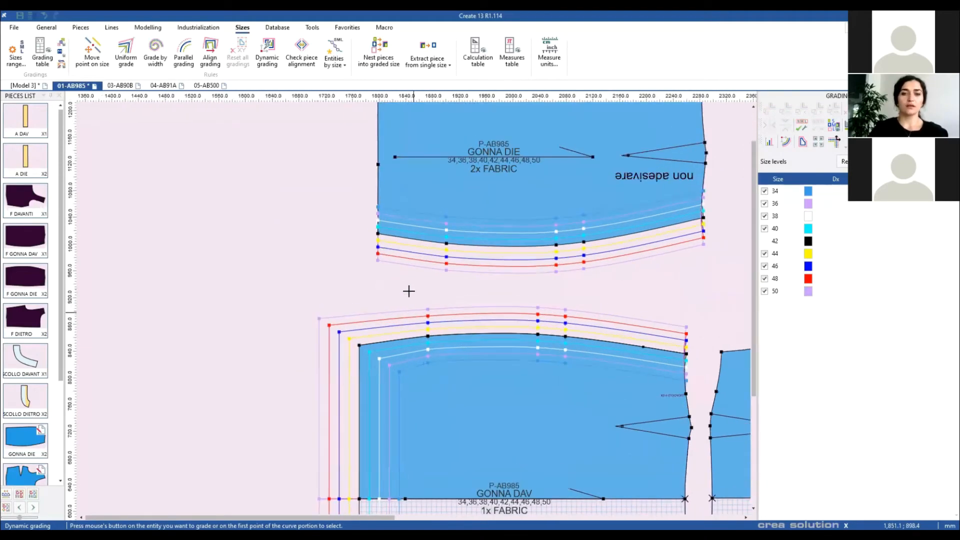
pyautogui.scroll(1, 413, 316)
pyautogui.scroll(-3, 392, 364)
pyautogui.scroll(3, 385, 327)
pyautogui.click(385, 326)
pyautogui.click(353, 328)
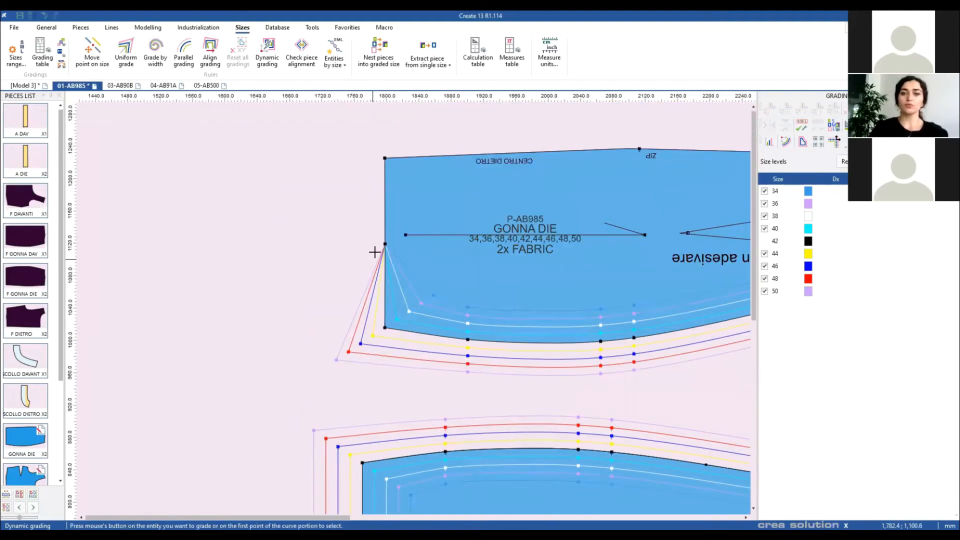
pyautogui.click(378, 242)
pyautogui.click(348, 162)
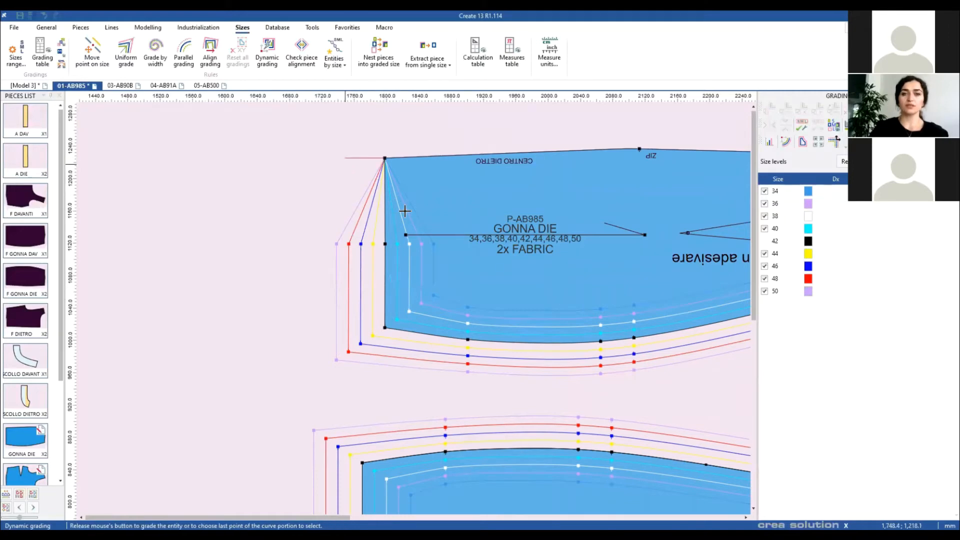
pyautogui.scroll(-3, 514, 349)
pyautogui.scroll(-3, 411, 307)
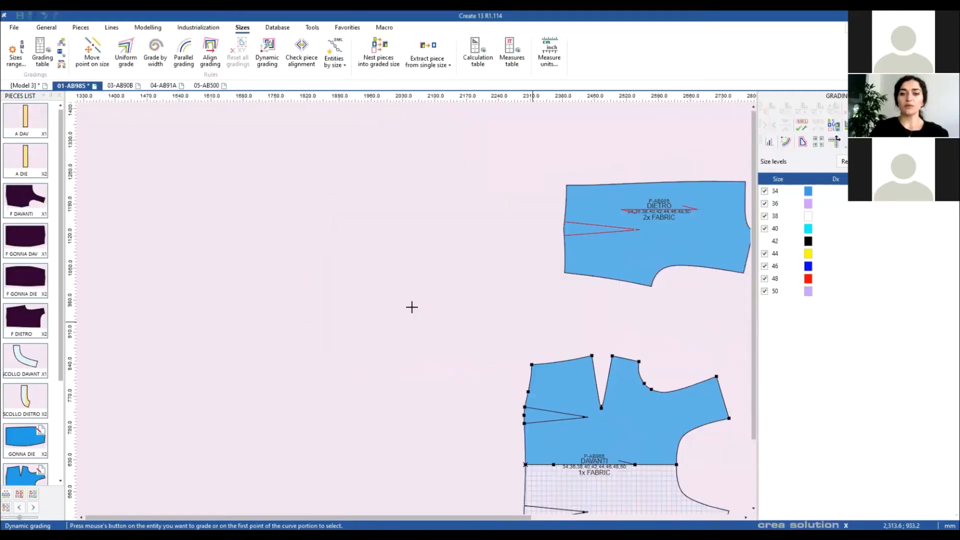
# Step: Exit Dynamic grading and select the GONNA DAV corner to view its 15.0 / −10.0 values
pyautogui.rightClick(475, 304)
pyautogui.click(489, 314)
pyautogui.scroll(4, 304, 372)
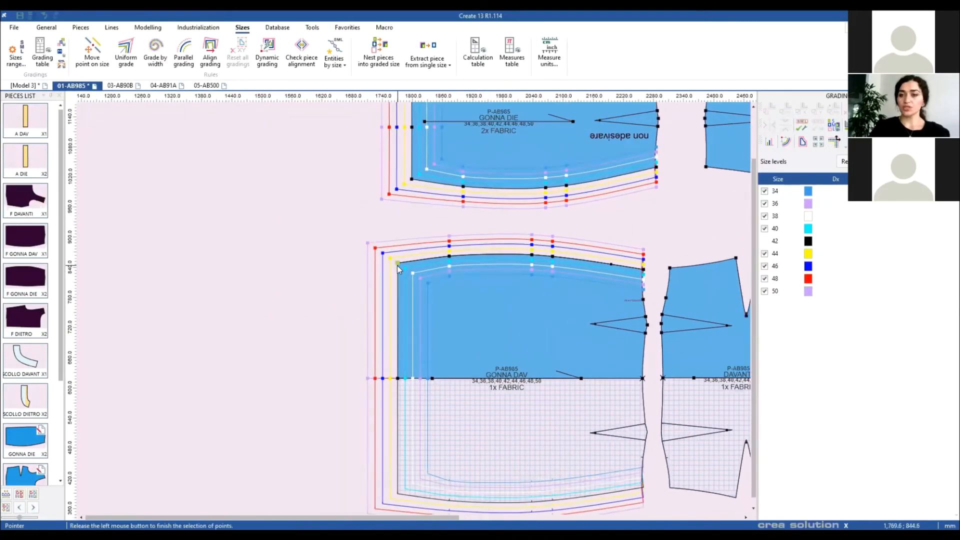
pyautogui.click(398, 264)
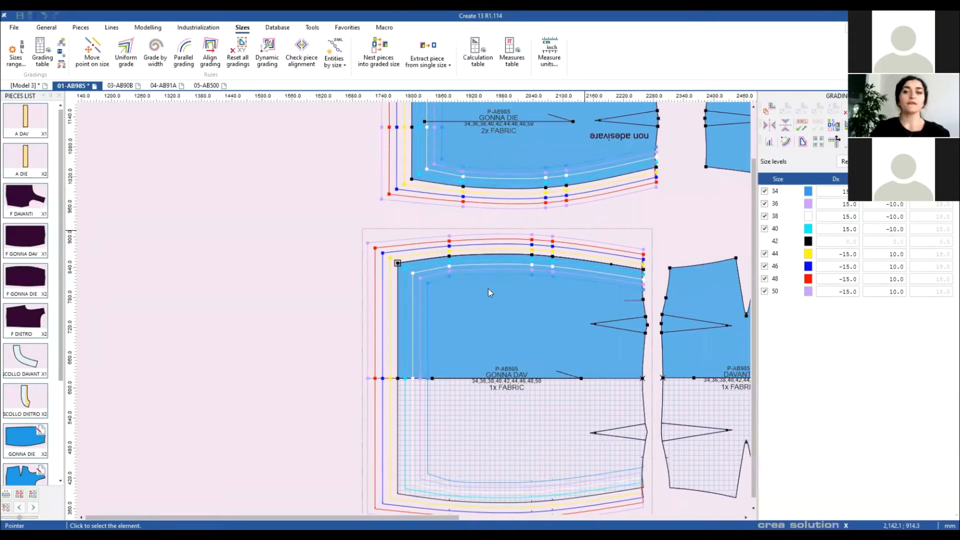
pyautogui.scroll(-1, 584, 230)
pyautogui.scroll(2, 549, 268)
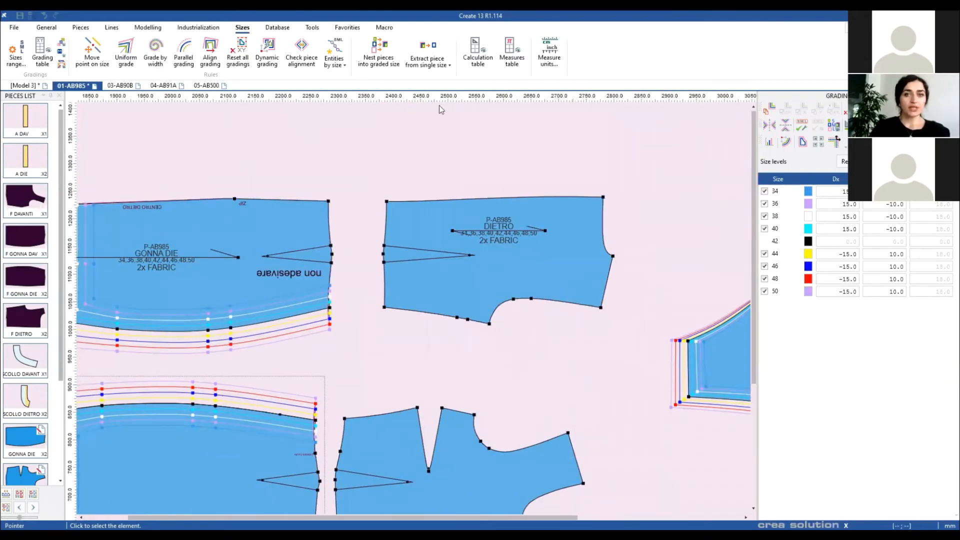
# Step: Open P-GI741.cpmx from BASI > GIACCHE DONNA and dismiss the testing-version warning
pyautogui.click(14, 28)
pyautogui.moveTo(31, 60)
pyautogui.click(144, 44)
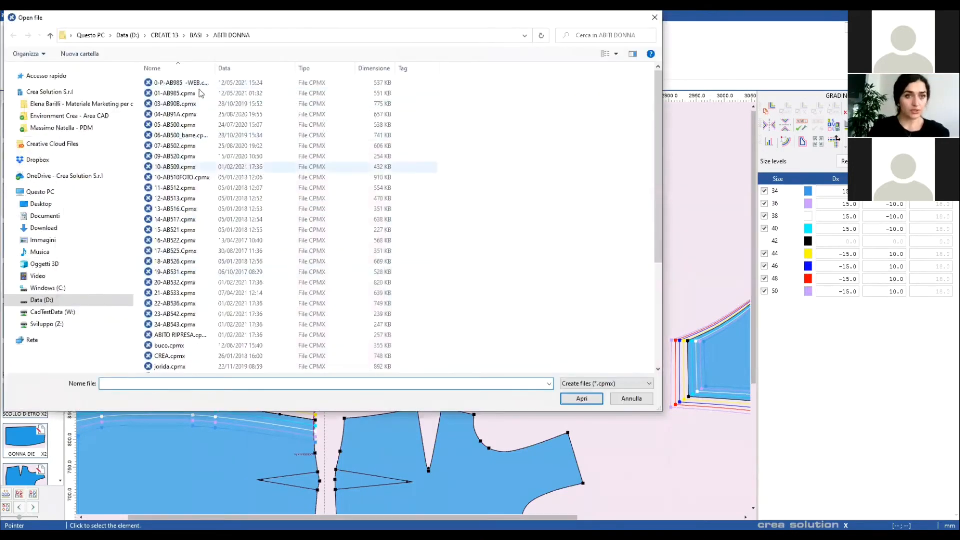
pyautogui.click(196, 36)
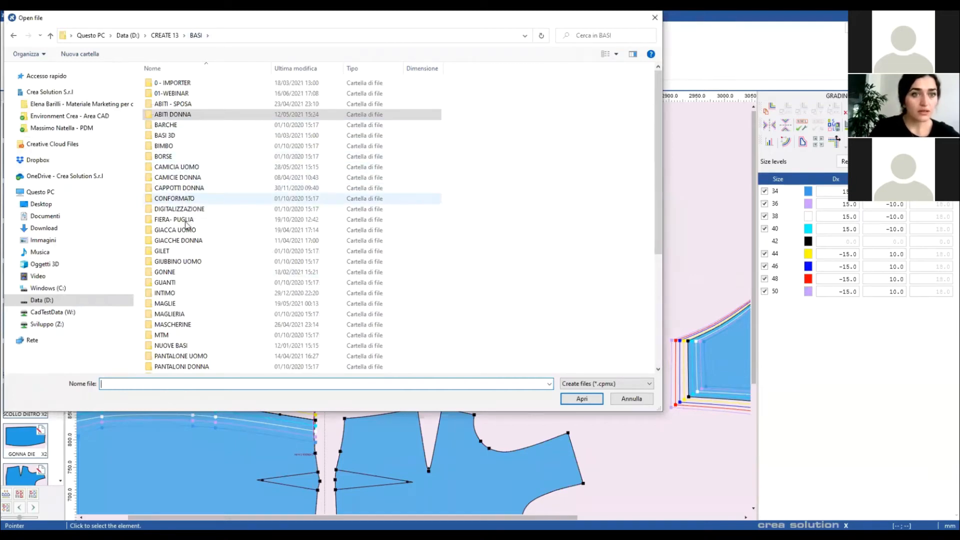
pyautogui.doubleClick(179, 240)
pyautogui.click(175, 104)
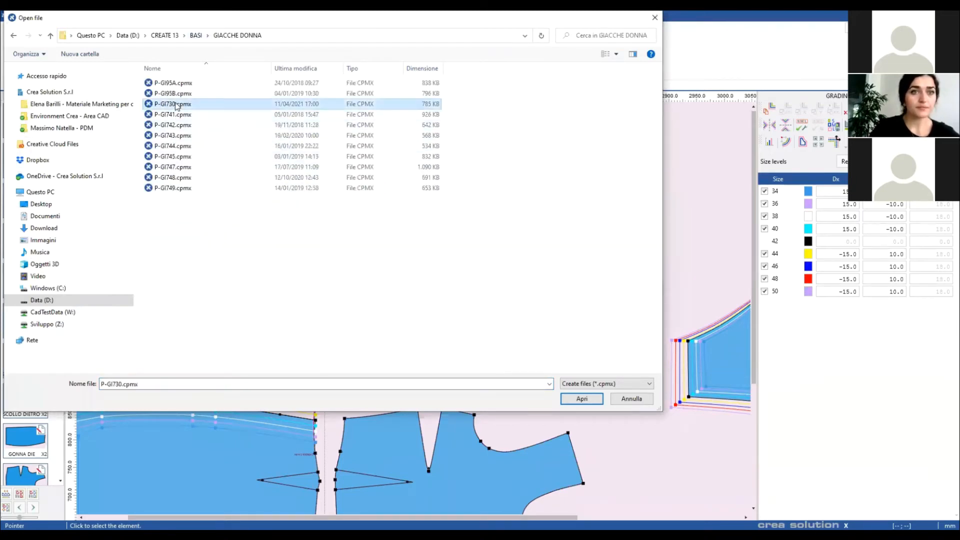
pyautogui.click(175, 115)
pyautogui.click(583, 398)
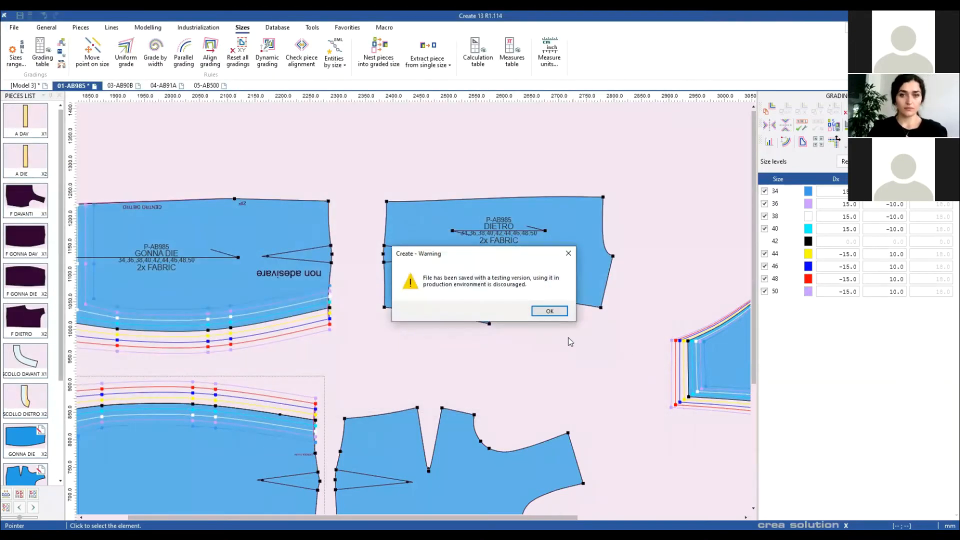
pyautogui.click(550, 312)
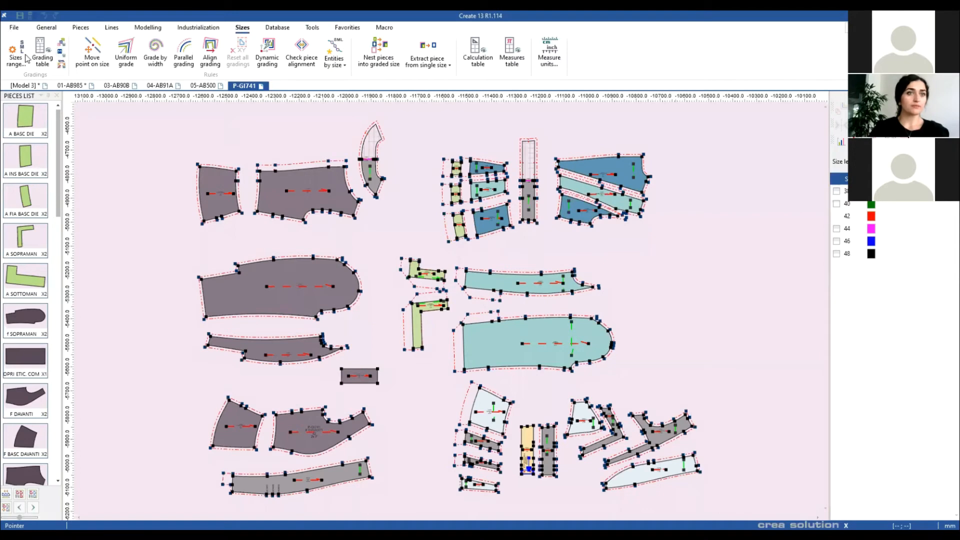
# Step: Bring up the Open file dialog again from the File menu
pyautogui.click(14, 27)
pyautogui.moveTo(35, 62)
pyautogui.click(130, 45)
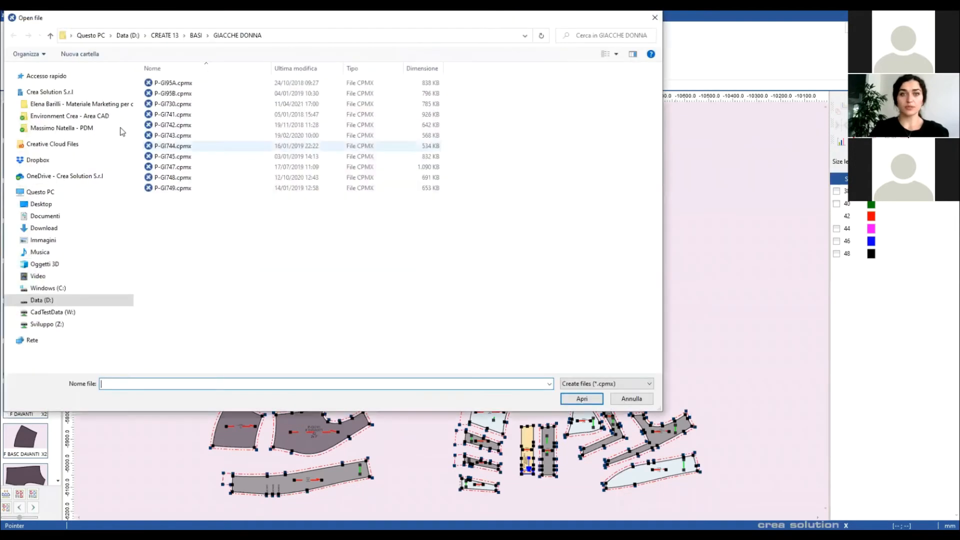
pyautogui.click(165, 84)
pyautogui.click(581, 398)
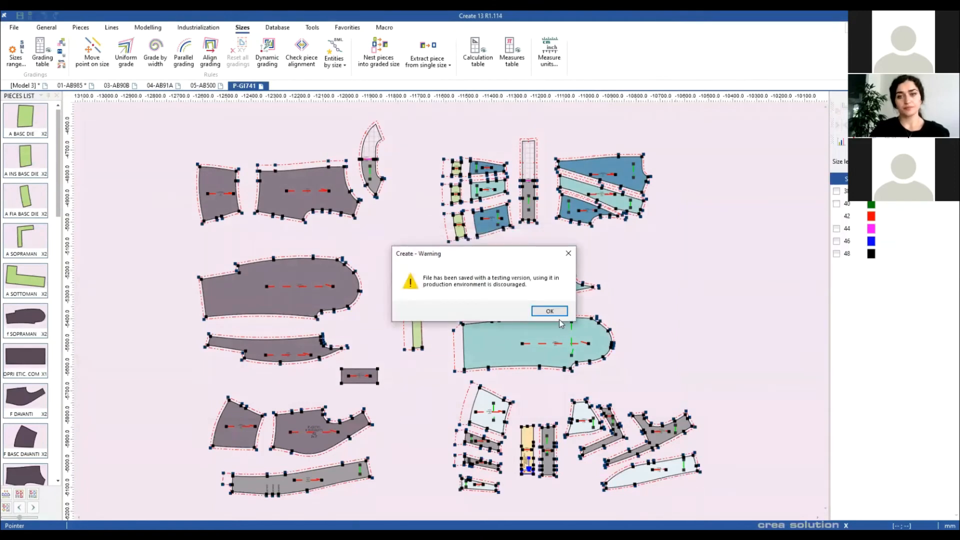
pyautogui.click(549, 311)
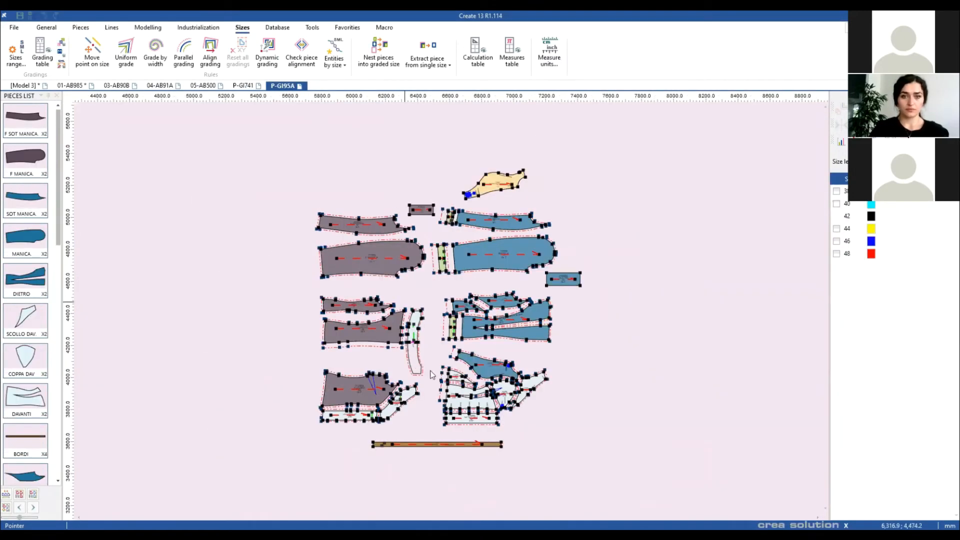
pyautogui.scroll(1, 449, 313)
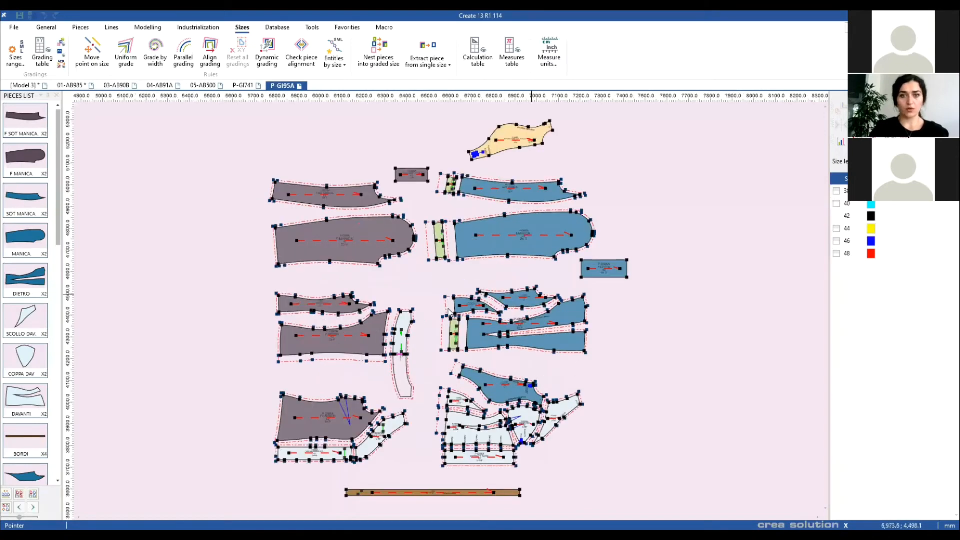
pyautogui.scroll(7, 456, 328)
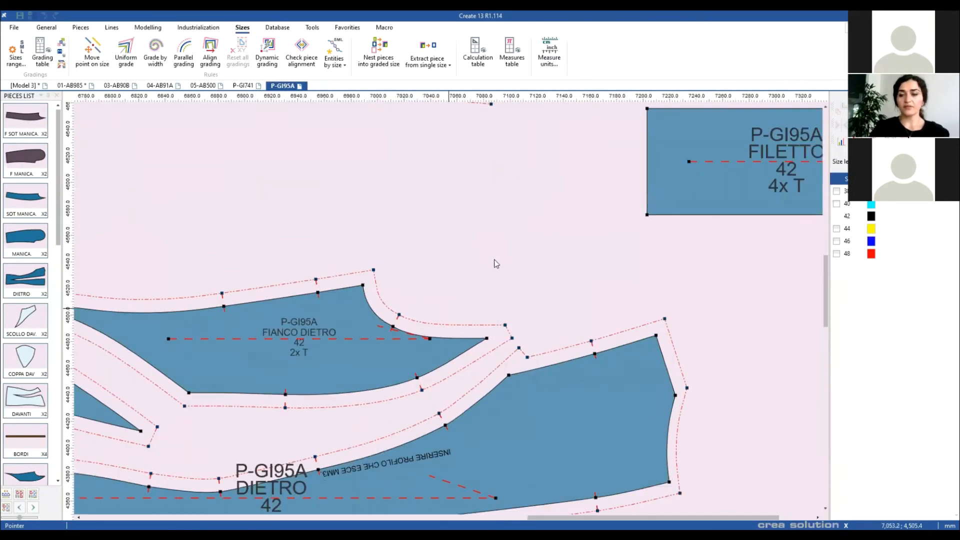
pyautogui.scroll(-1, 443, 337)
pyautogui.moveTo(389, 312); pyautogui.dragTo(422, 281)
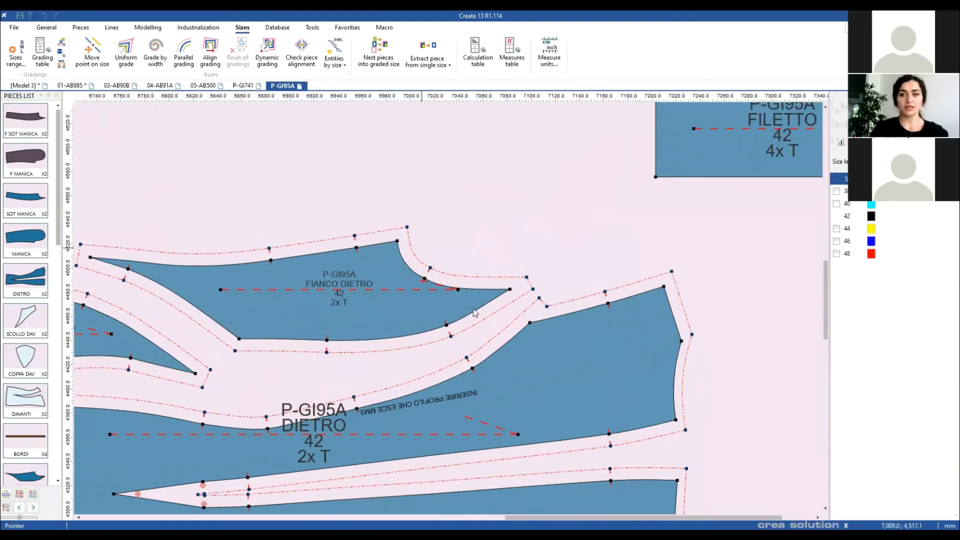
pyautogui.press('F4')
pyautogui.press('F4')
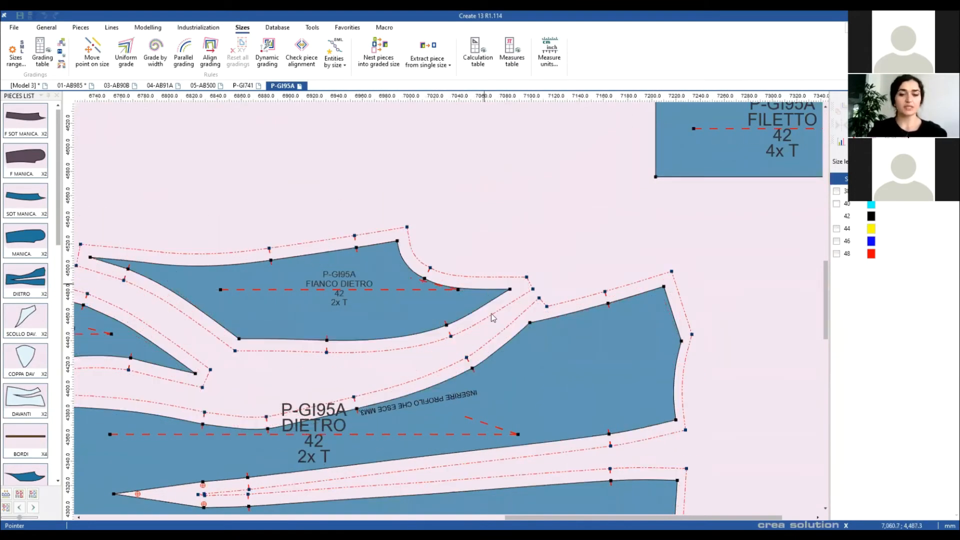
pyautogui.click(511, 293)
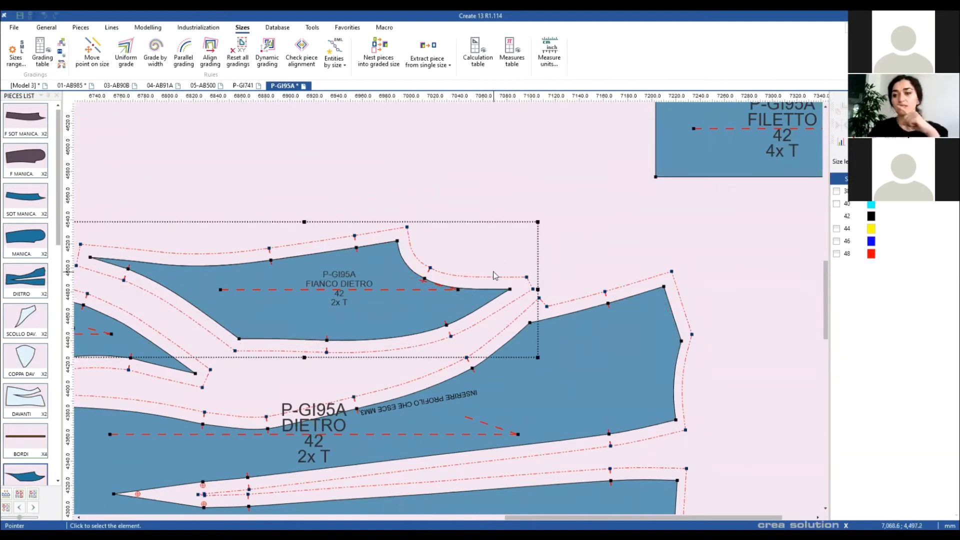
pyautogui.scroll(-2, 439, 289)
pyautogui.scroll(-3, 449, 314)
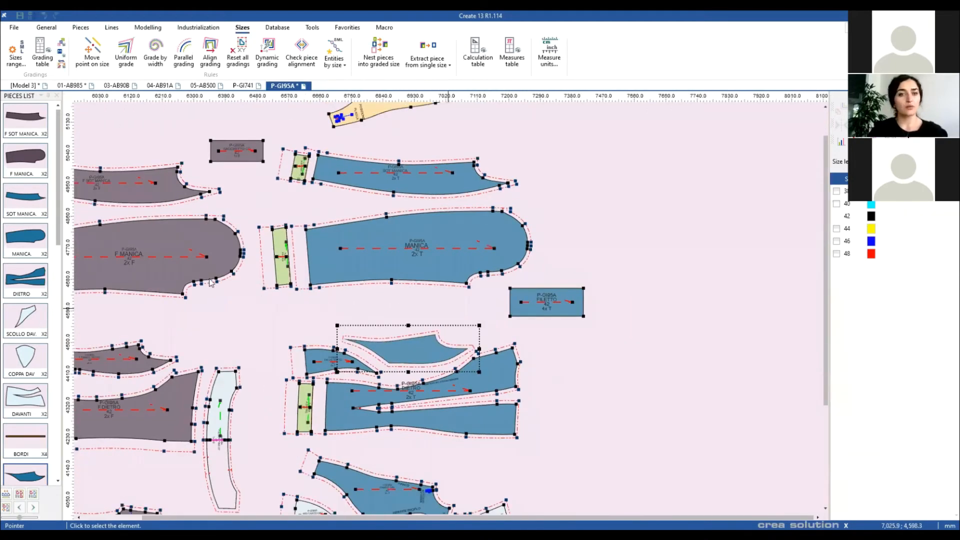
pyautogui.scroll(1, 455, 340)
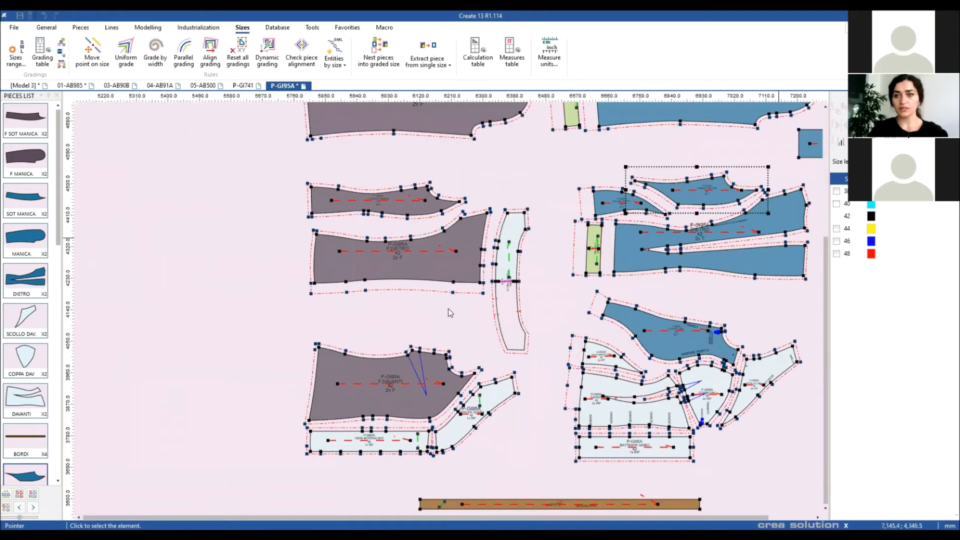
pyautogui.scroll(4, 448, 308)
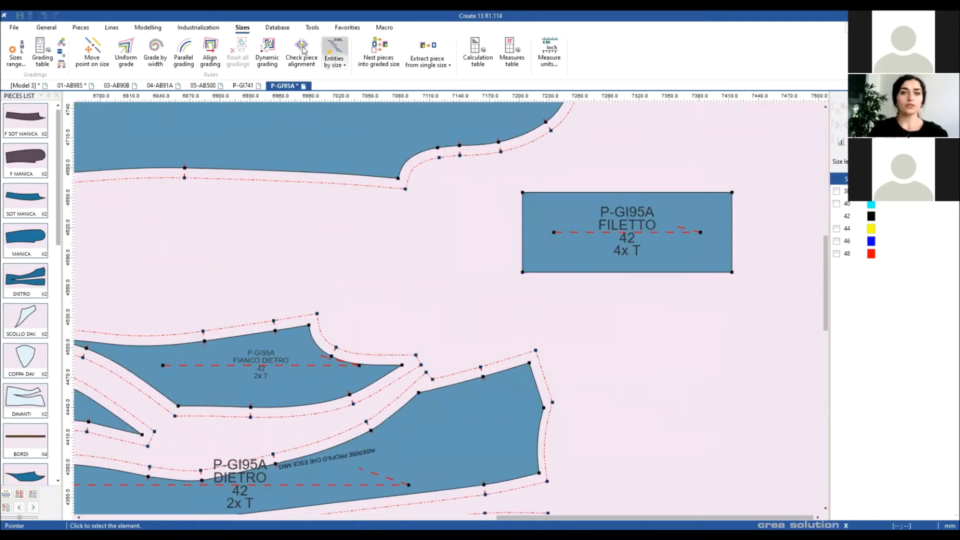
# Step: Align DIETRO at fixed and second points and overlay sizes 38 and 48 for comparison
pyautogui.click(302, 50)
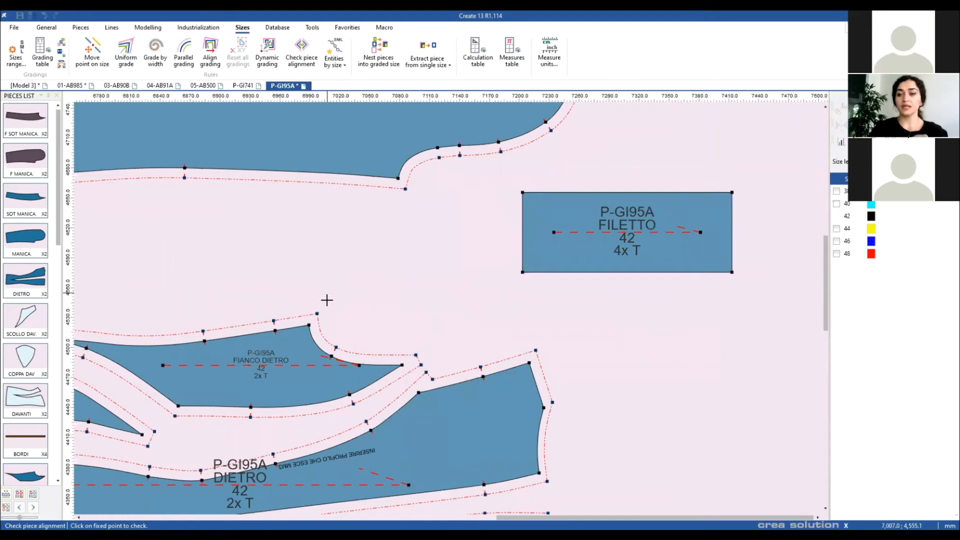
pyautogui.click(401, 366)
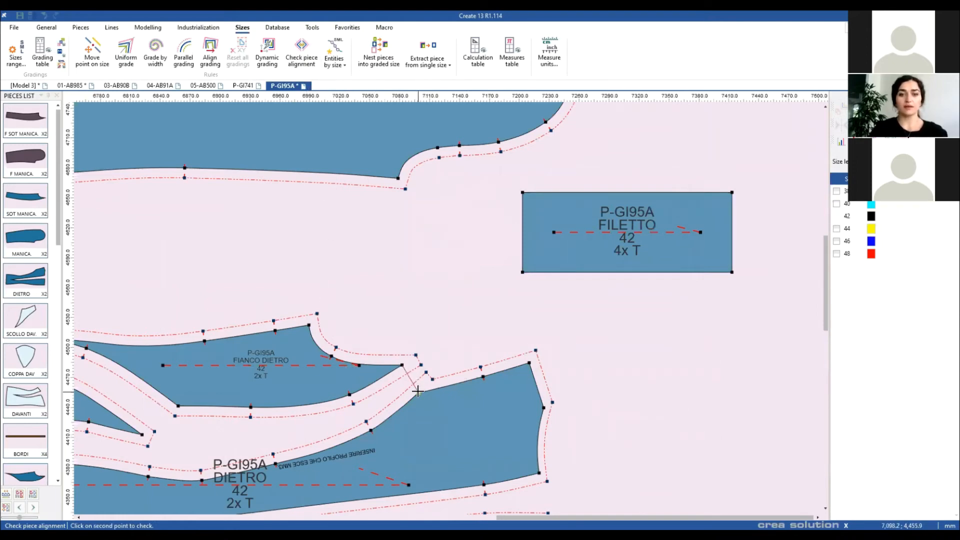
pyautogui.click(418, 391)
pyautogui.click(836, 253)
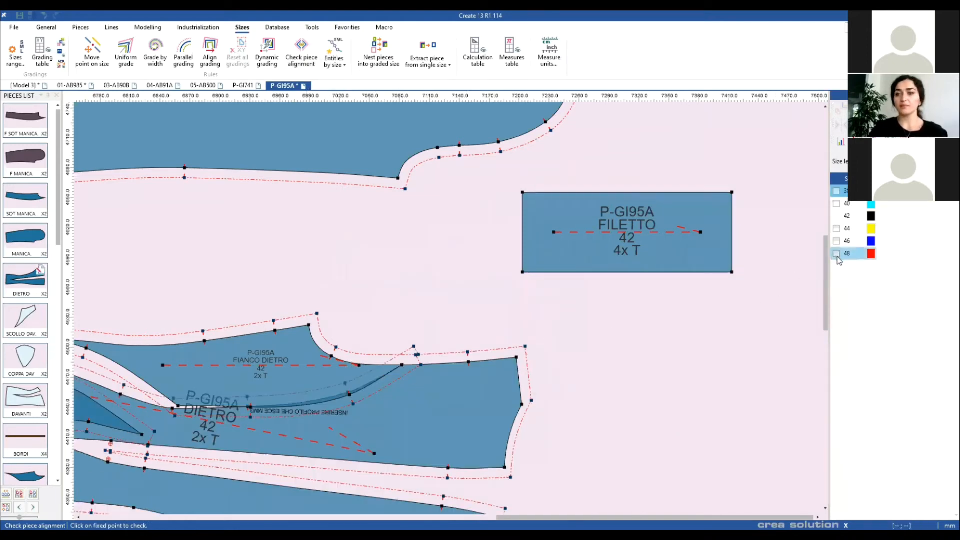
pyautogui.click(837, 191)
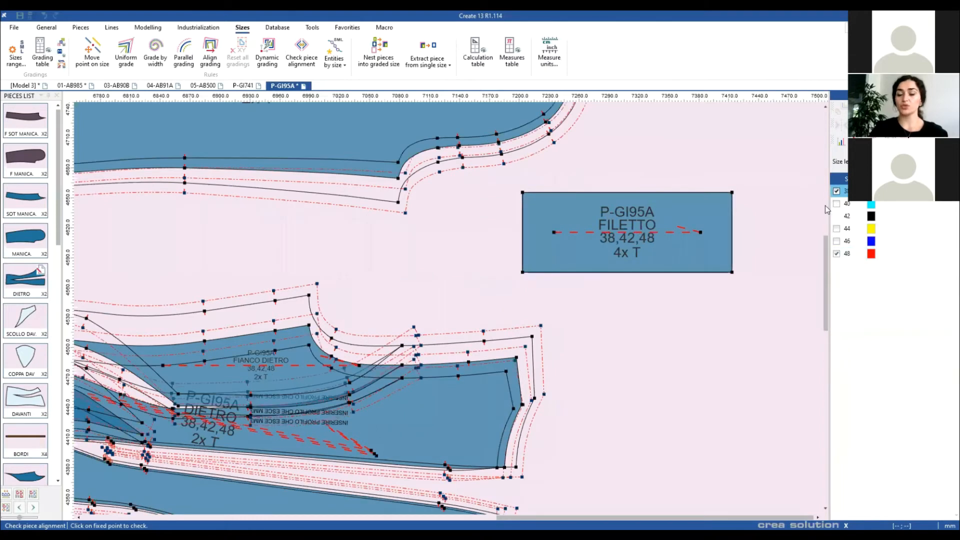
pyautogui.rightClick(577, 334)
pyautogui.click(603, 341)
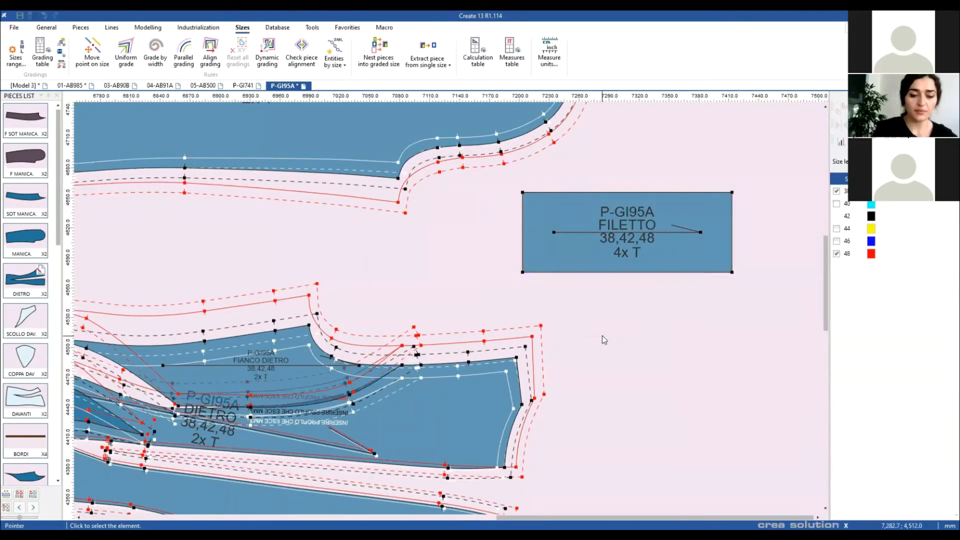
# Step: Hide seam allowances with F6, review the size 38 outline, and switch to the 01-AB985 model
pyautogui.press('F6')
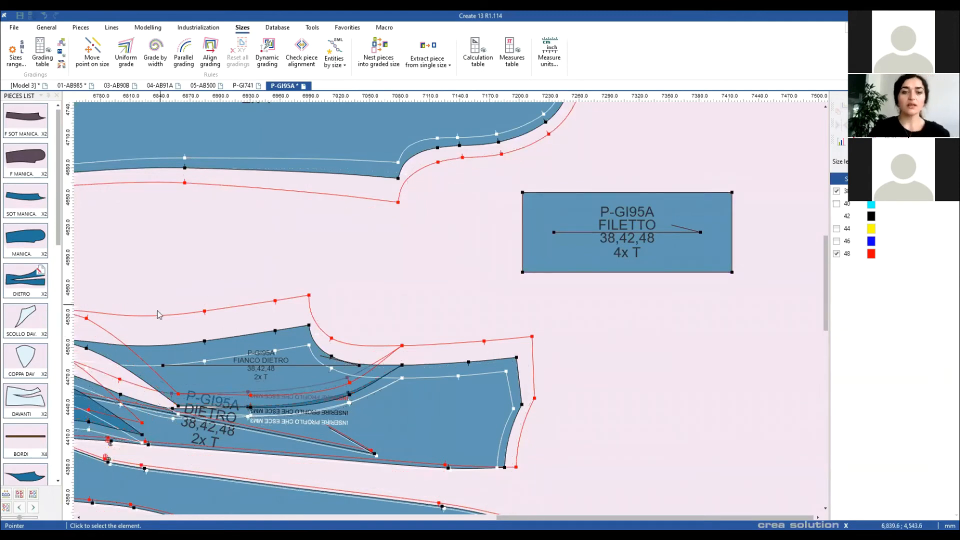
pyautogui.scroll(4, 448, 307)
pyautogui.scroll(-1, 448, 307)
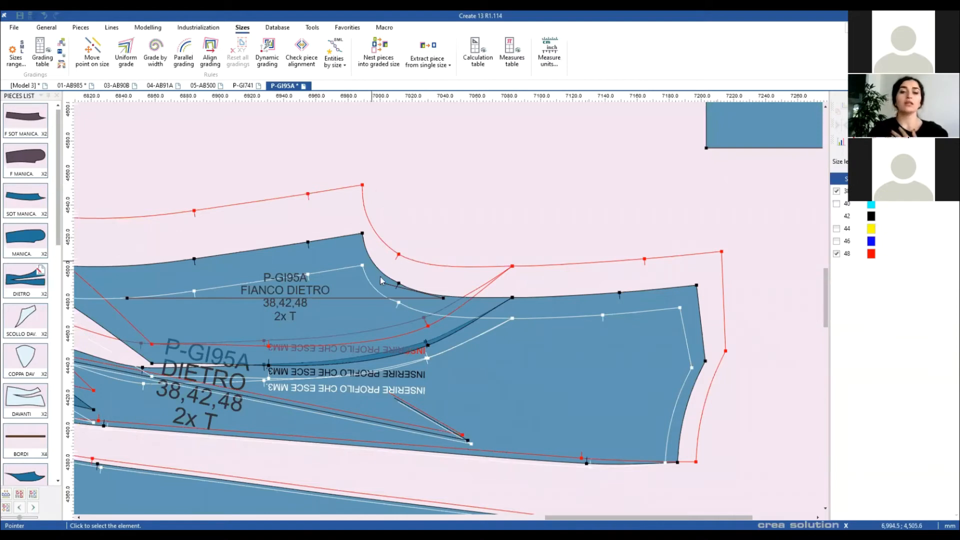
pyautogui.click(836, 191)
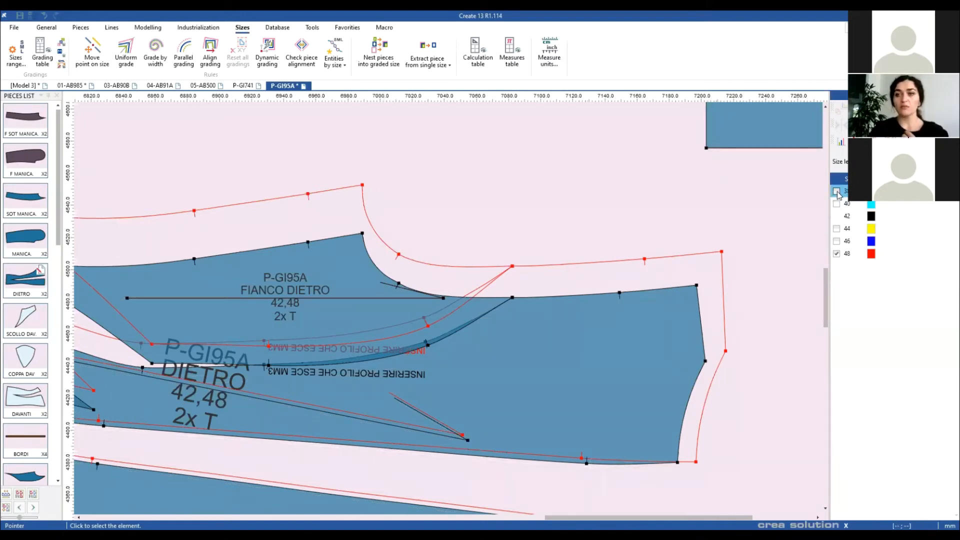
pyautogui.click(837, 191)
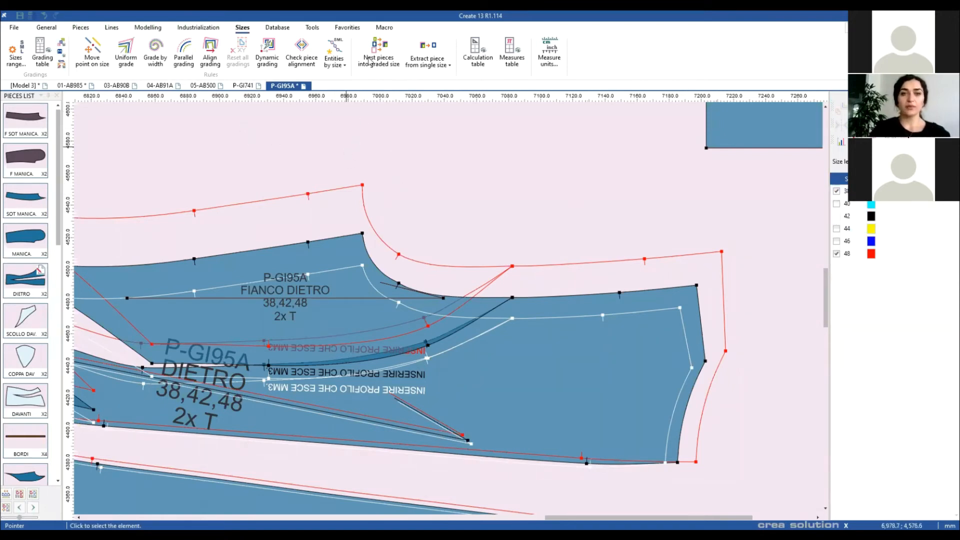
pyautogui.click(440, 63)
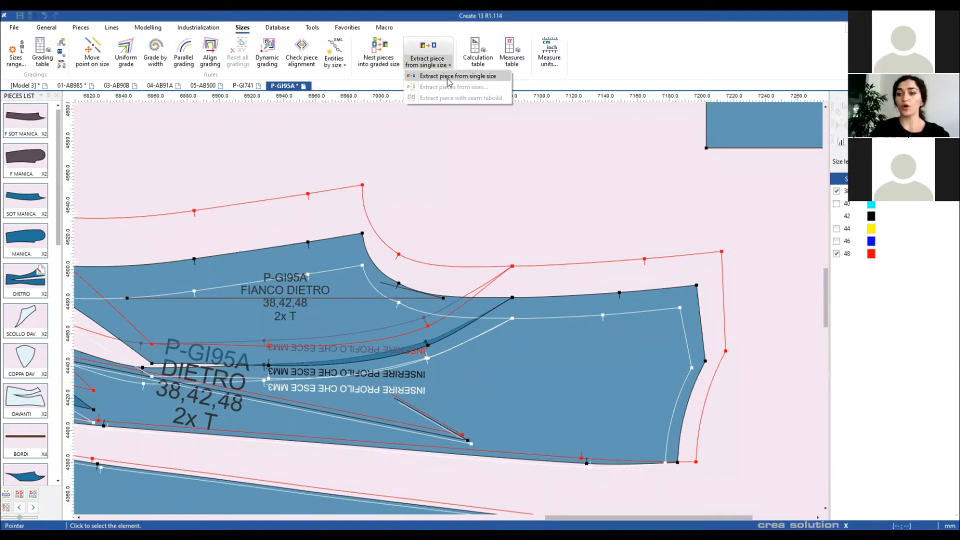
pyautogui.click(449, 76)
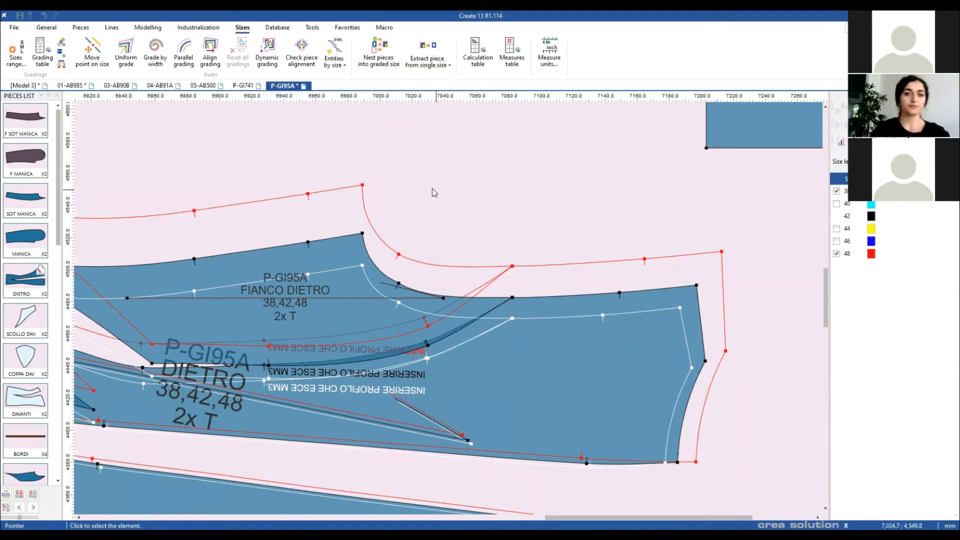
pyautogui.click(157, 87)
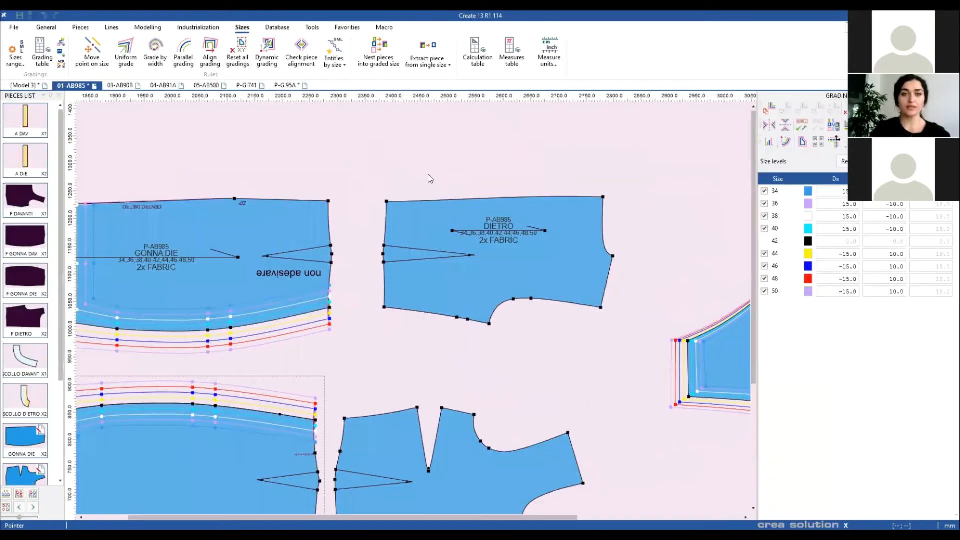
pyautogui.scroll(2, 308, 372)
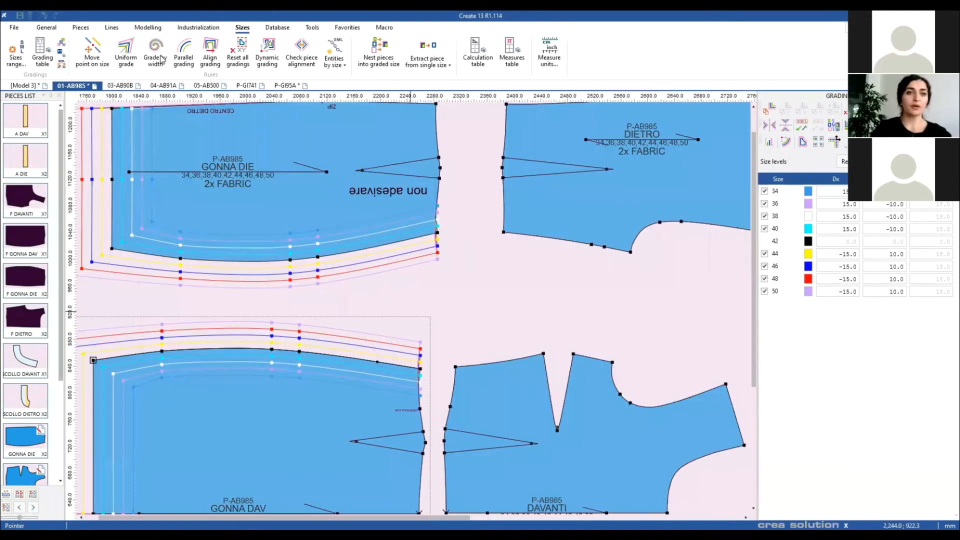
pyautogui.scroll(2, 420, 320)
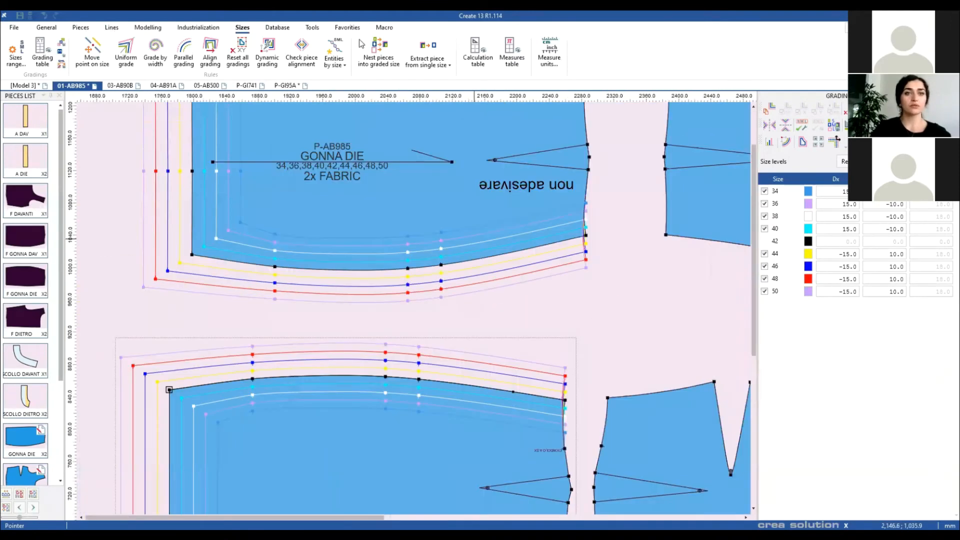
pyautogui.click(148, 28)
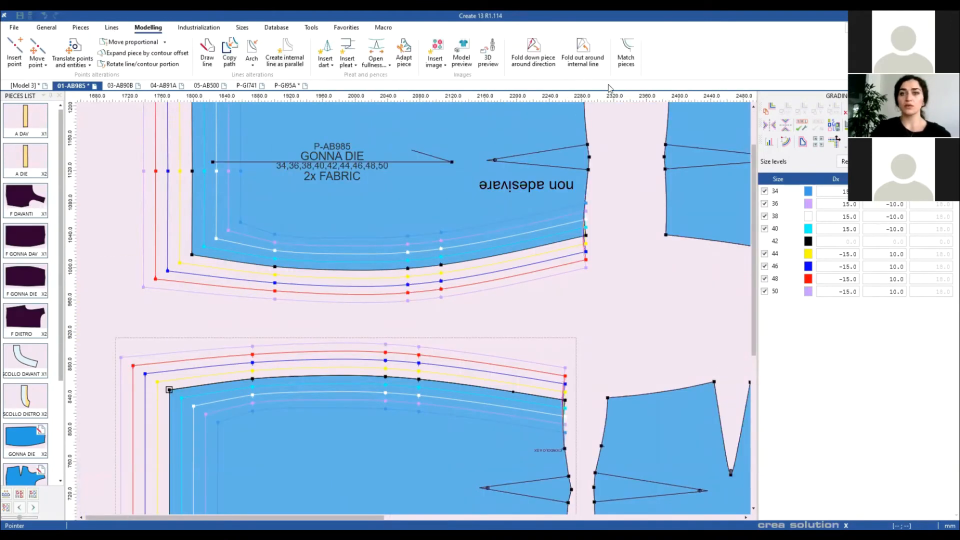
pyautogui.scroll(-1, 588, 62)
pyautogui.click(592, 59)
pyautogui.click(620, 76)
pyautogui.click(585, 234)
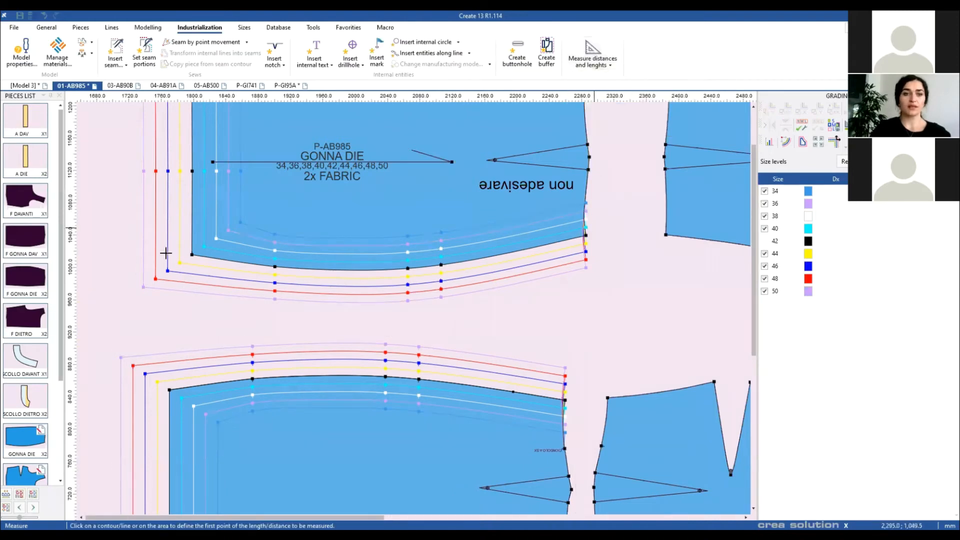
pyautogui.click(192, 254)
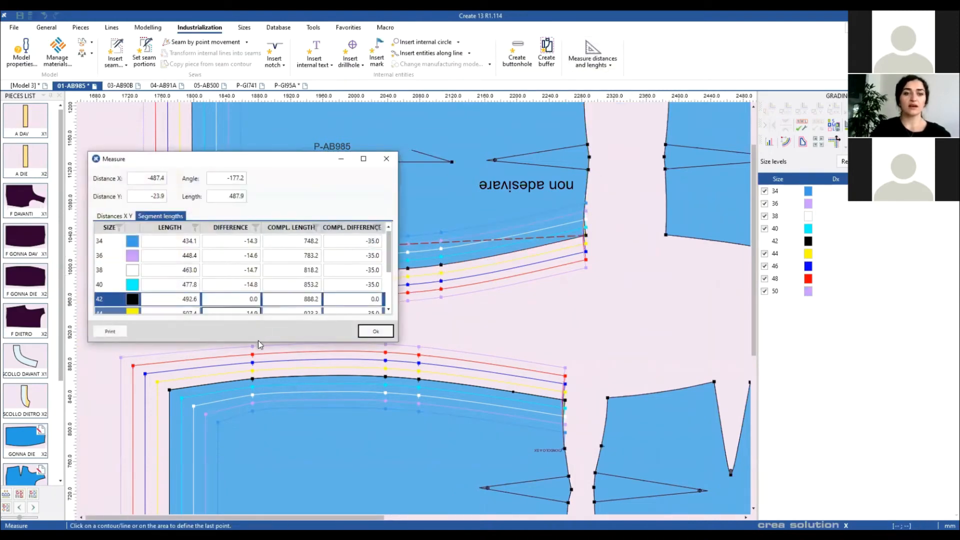
pyautogui.moveTo(257, 343); pyautogui.dragTo(257, 428)
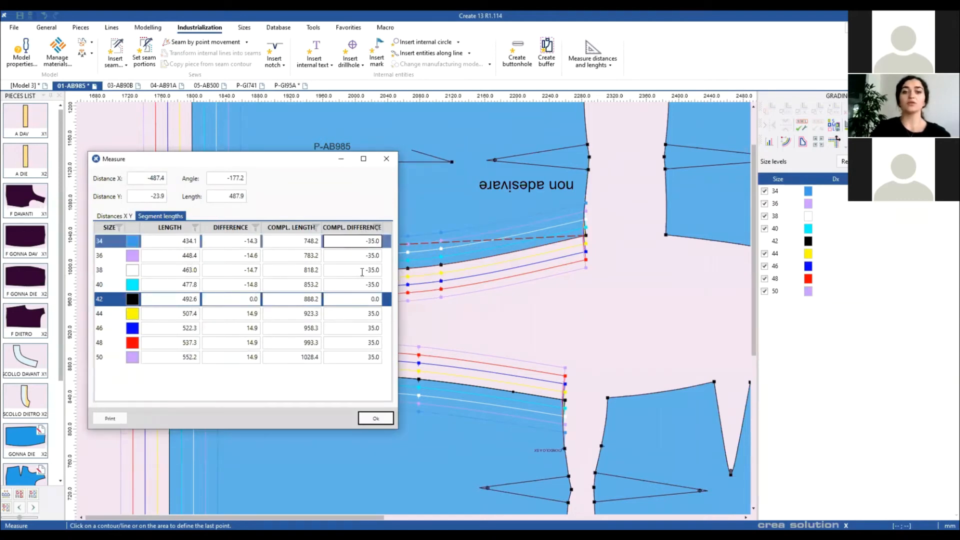
pyautogui.click(308, 342)
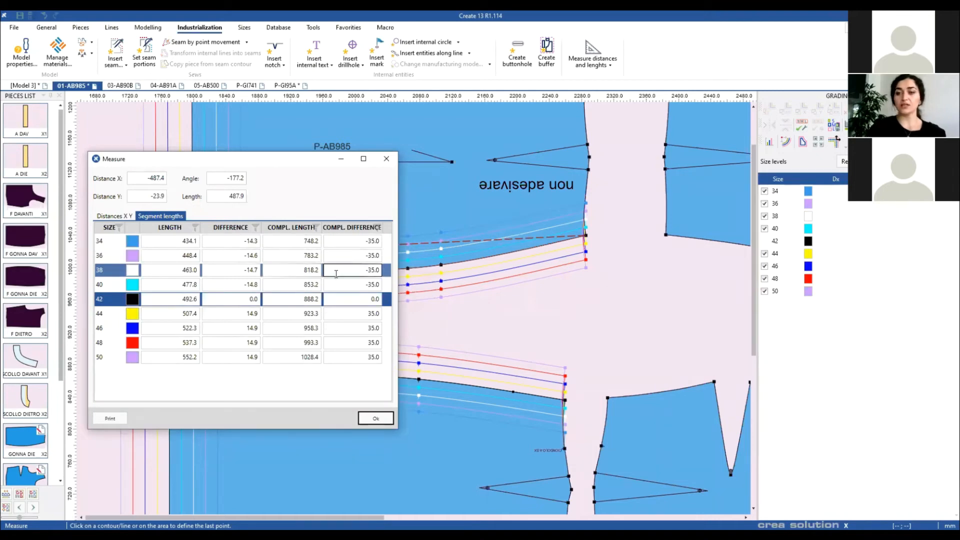
pyautogui.click(387, 158)
pyautogui.rightClick(550, 335)
pyautogui.click(565, 343)
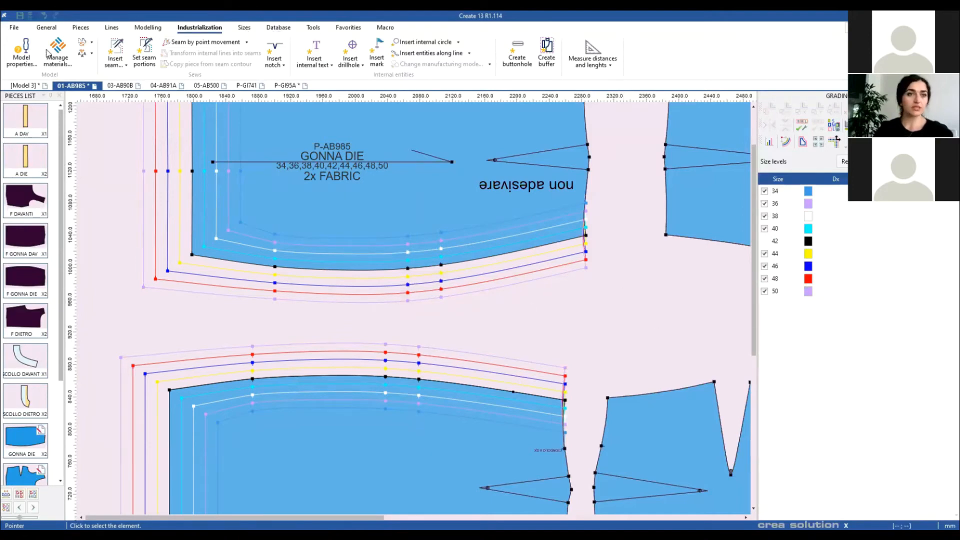
pyautogui.press('Home')
# Step: Close the current model, discarding its modifications
pyautogui.click(16, 29)
pyautogui.click(450, 167)
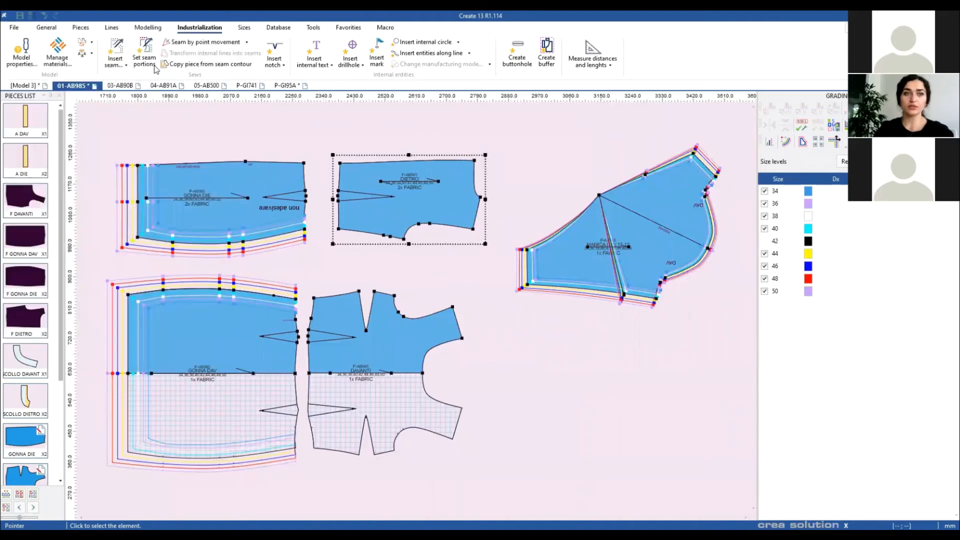
pyautogui.click(952, 85)
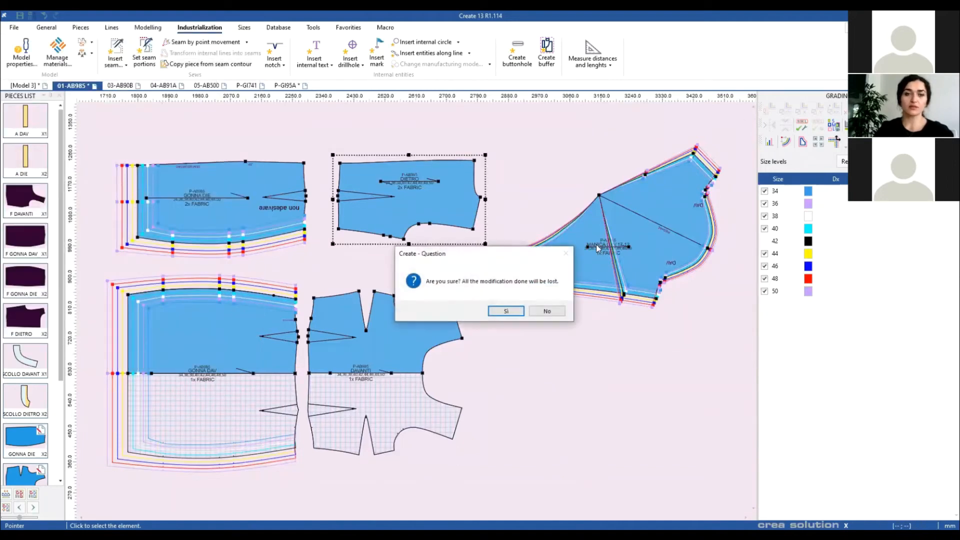
pyautogui.click(504, 311)
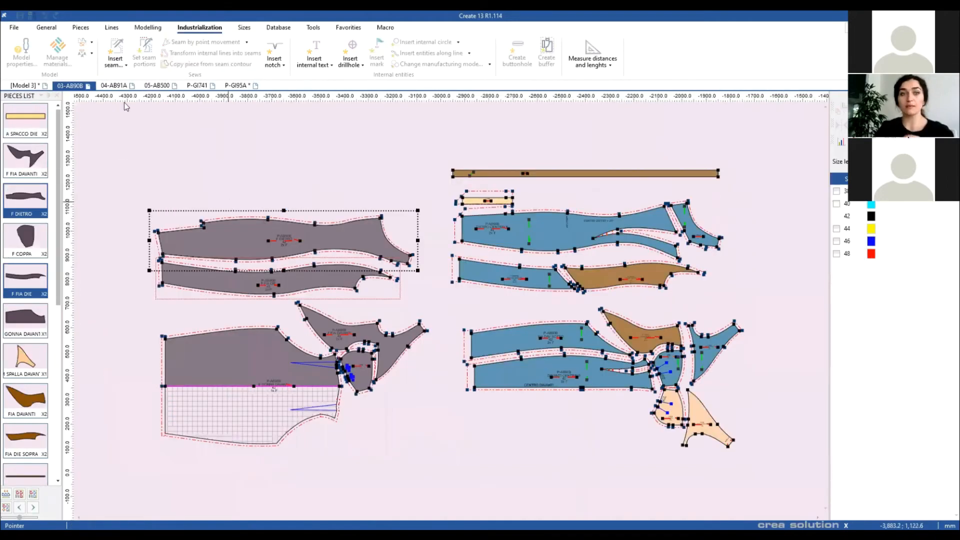
# Step: Open 01-AB985.cpmx from the BASI > ABITI DONNA folder
pyautogui.click(14, 27)
pyautogui.moveTo(34, 60)
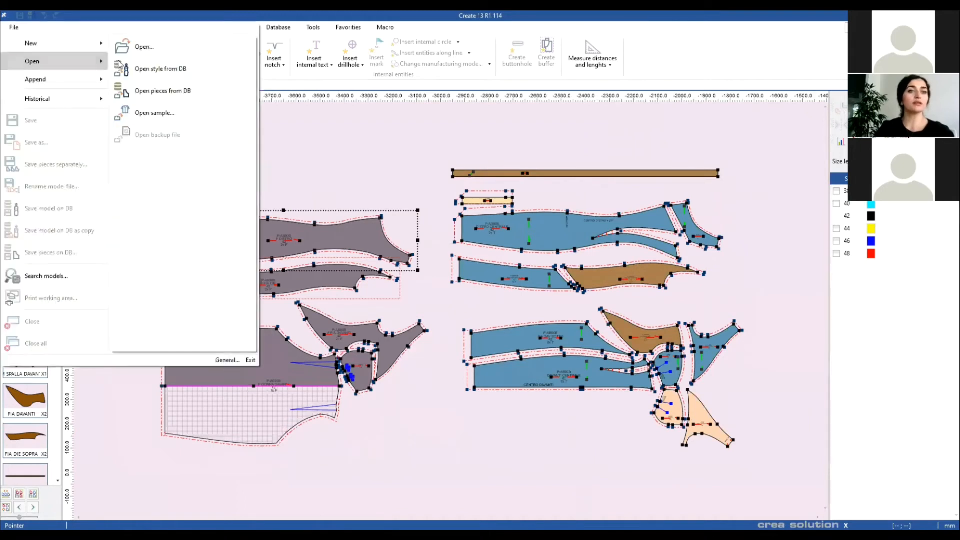
pyautogui.click(142, 45)
pyautogui.click(196, 36)
pyautogui.click(172, 114)
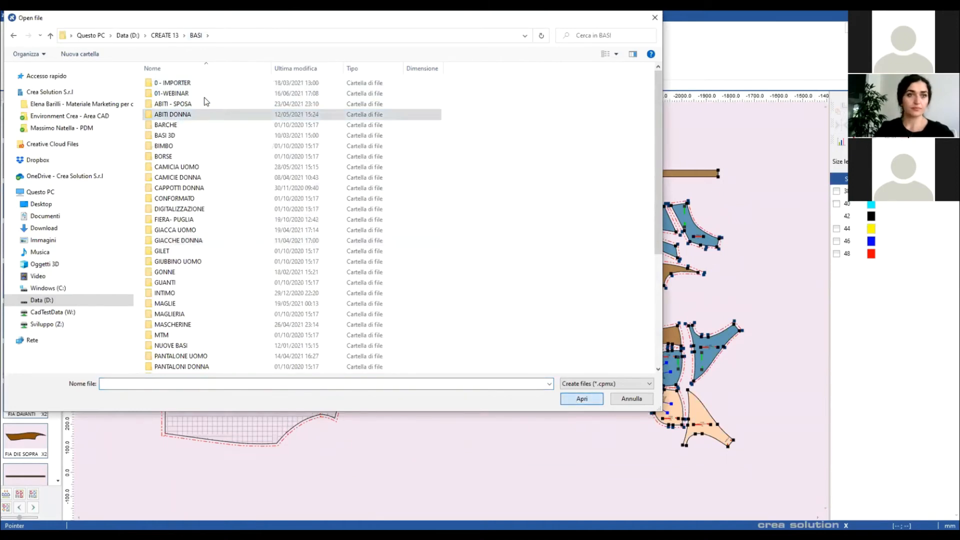
pyautogui.doubleClick(239, 114)
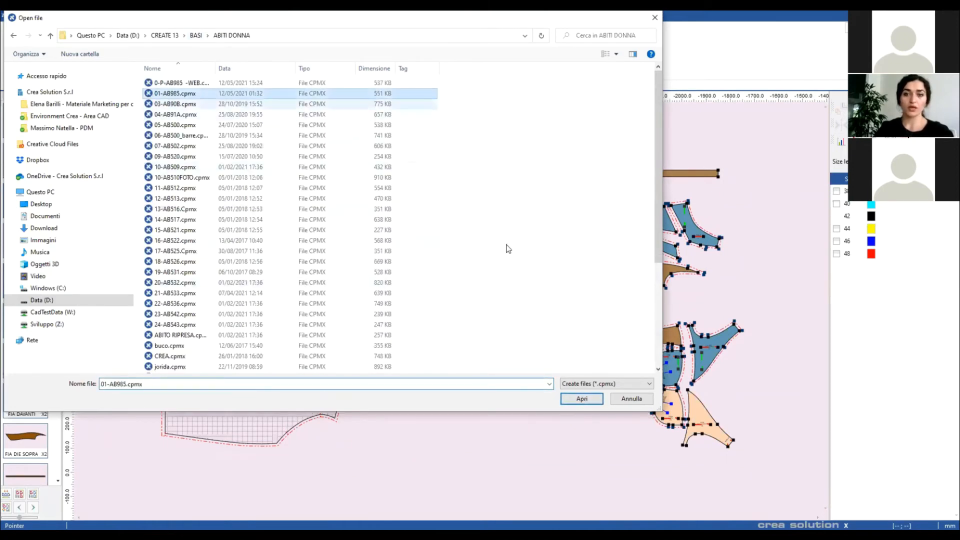
pyautogui.press('Tab')
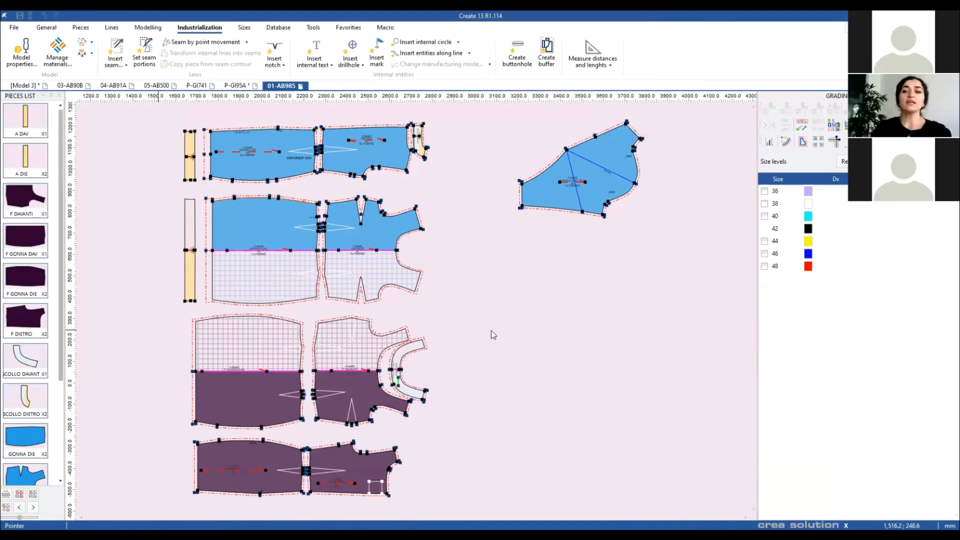
# Step: Shift the lower purple pieces down as a group and bring up the Sizes ribbon commands
pyautogui.moveTo(250, 400); pyautogui.dragTo(250, 419)
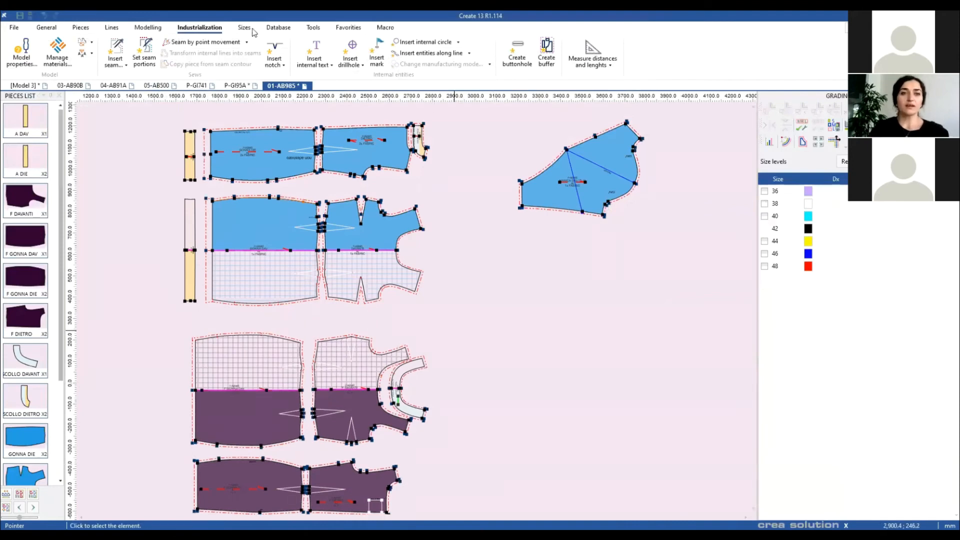
pyautogui.press('F4')
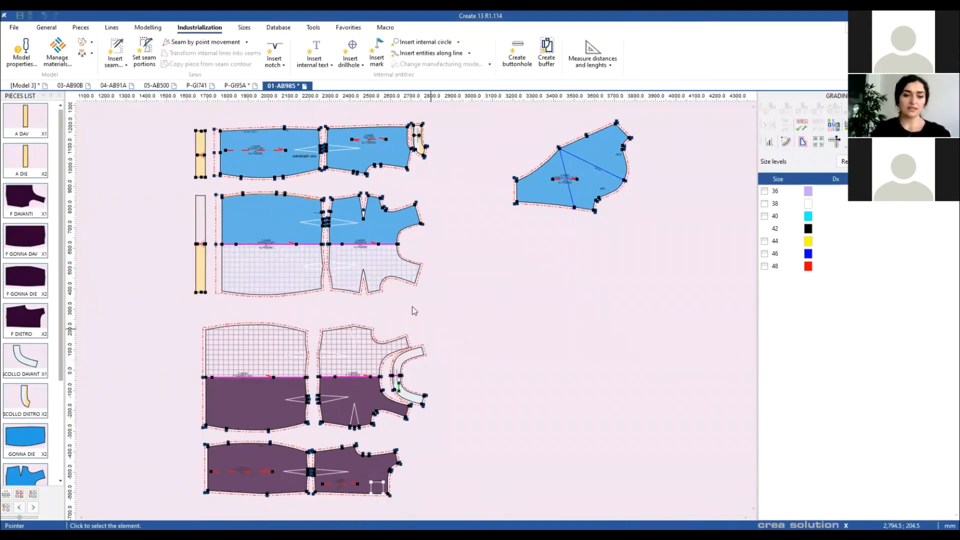
pyautogui.scroll(3, 404, 315)
pyautogui.scroll(1, 438, 338)
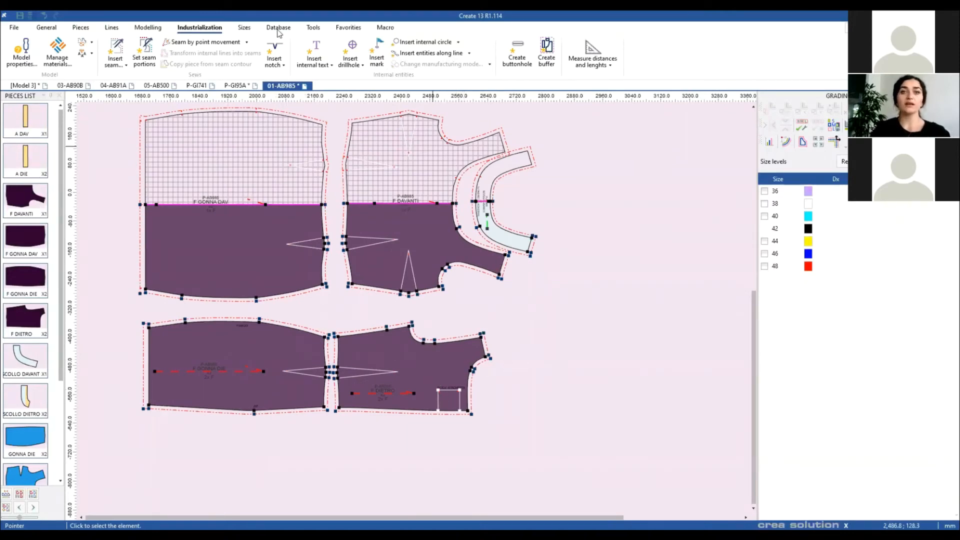
pyautogui.click(244, 28)
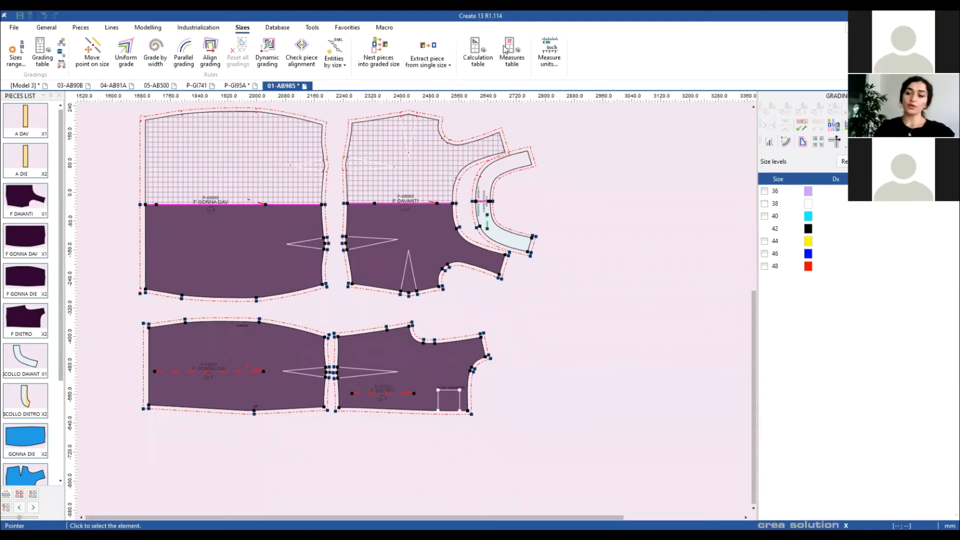
# Step: Dock the formula measures table on the right and widen the pattern area beside it
pyautogui.click(506, 49)
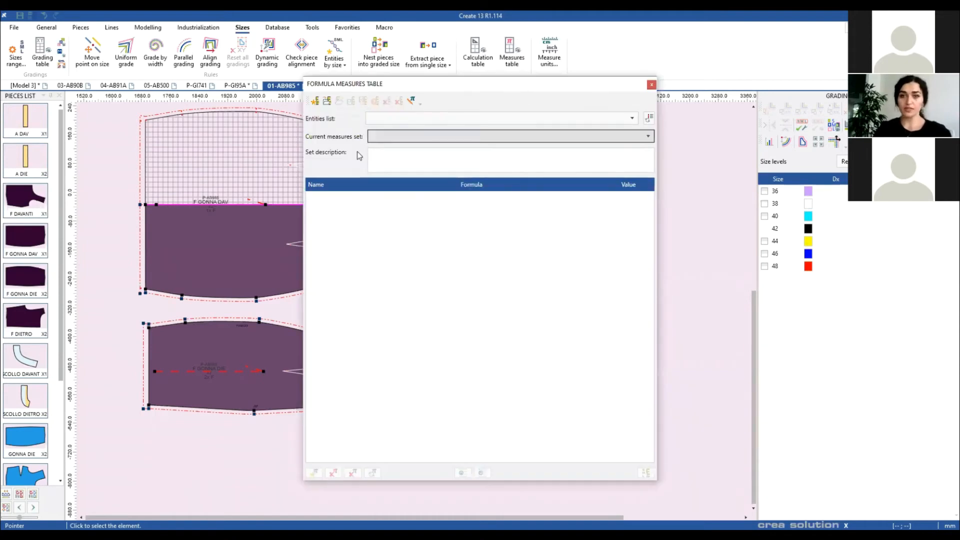
pyautogui.moveTo(502, 85); pyautogui.dragTo(946, 310)
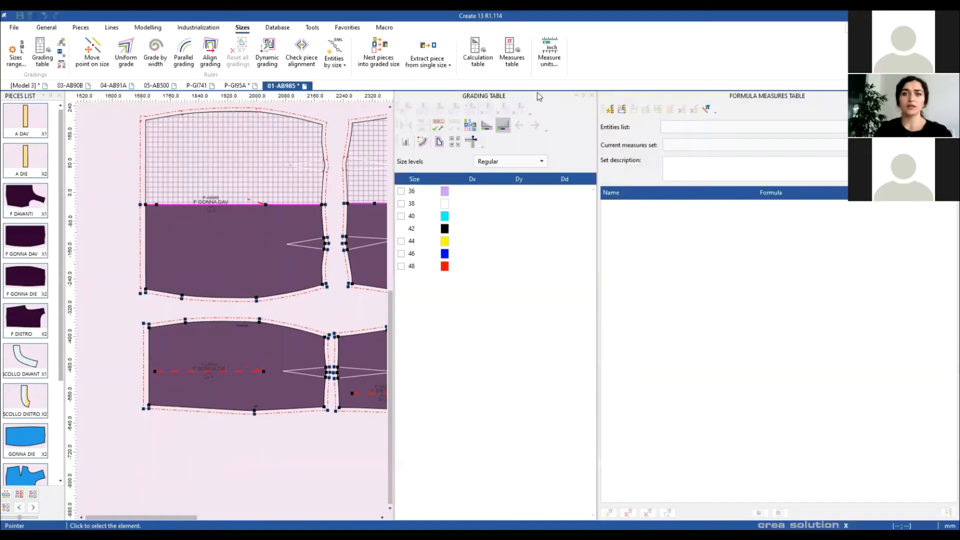
pyautogui.moveTo(538, 95); pyautogui.dragTo(752, 306)
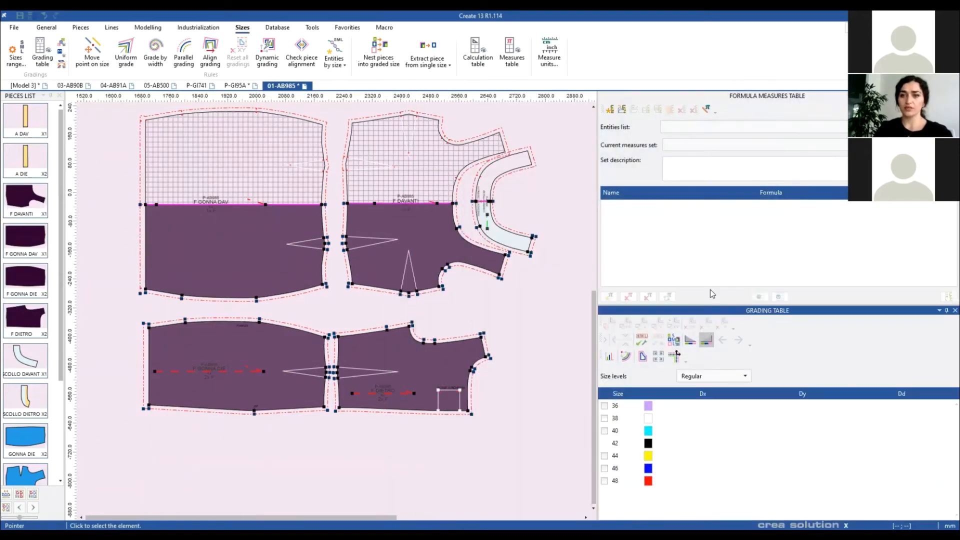
pyautogui.moveTo(596, 271); pyautogui.dragTo(713, 272)
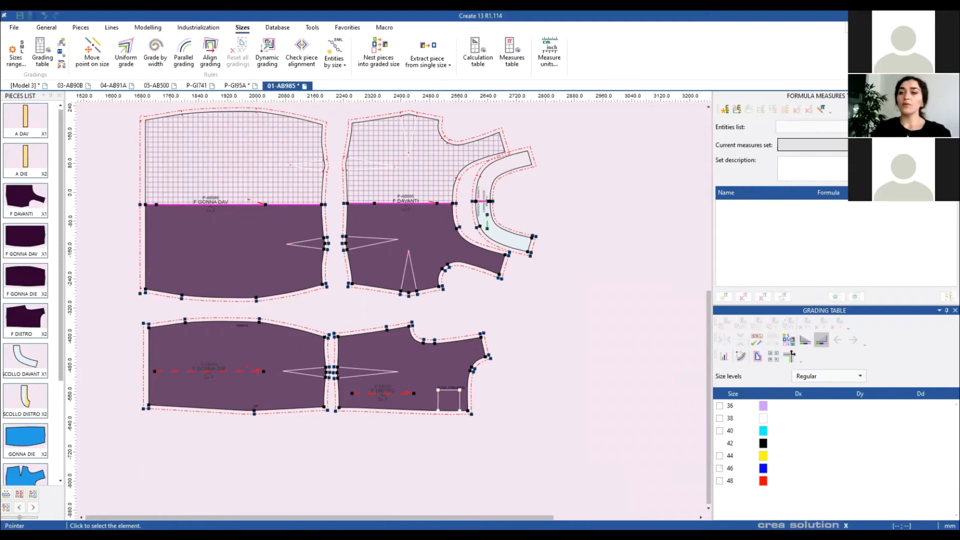
pyautogui.click(726, 110)
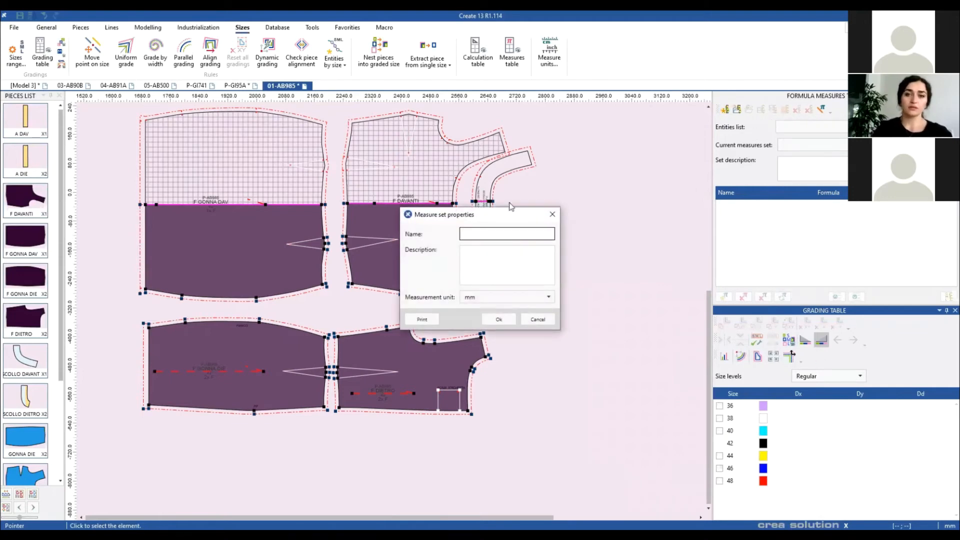
pyautogui.click(553, 214)
pyautogui.scroll(-3, 502, 315)
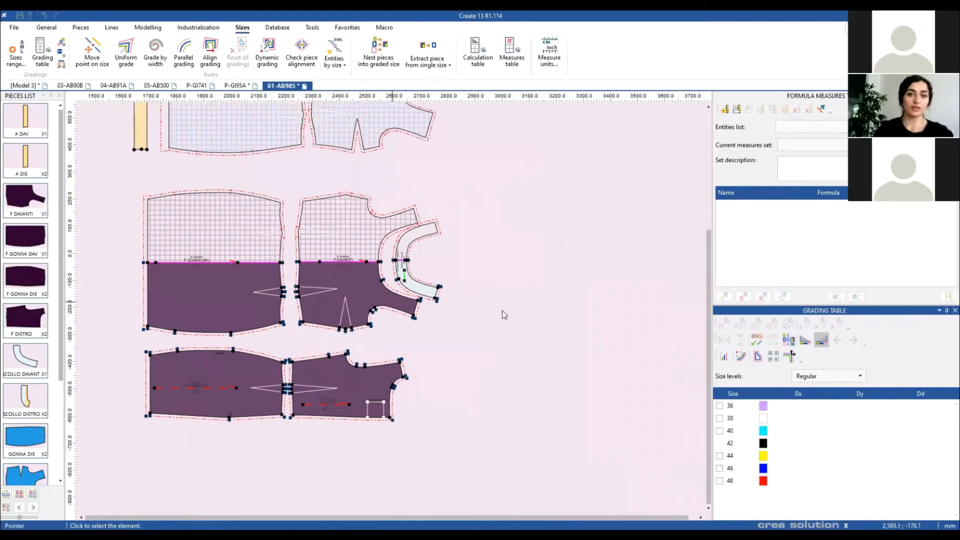
pyautogui.scroll(-4, 489, 377)
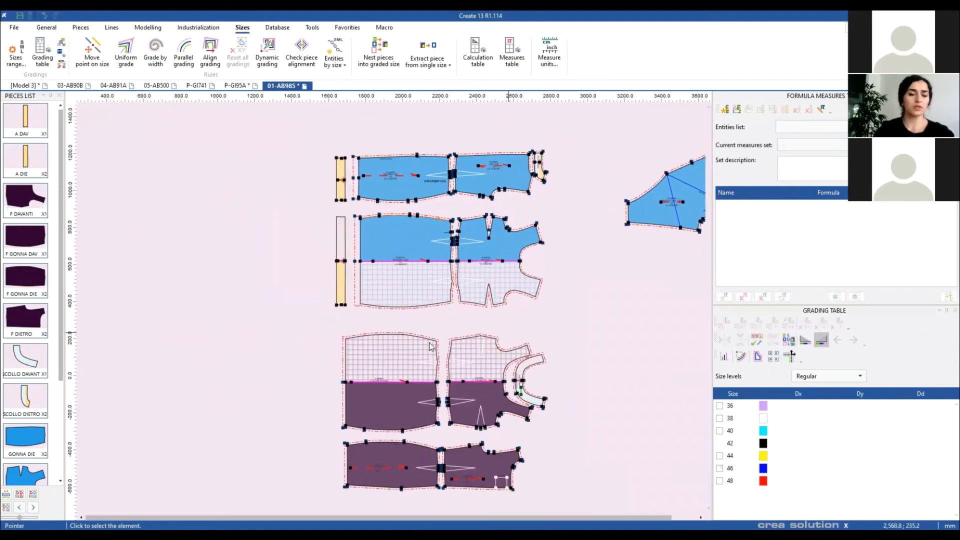
pyautogui.scroll(3, 665, 180)
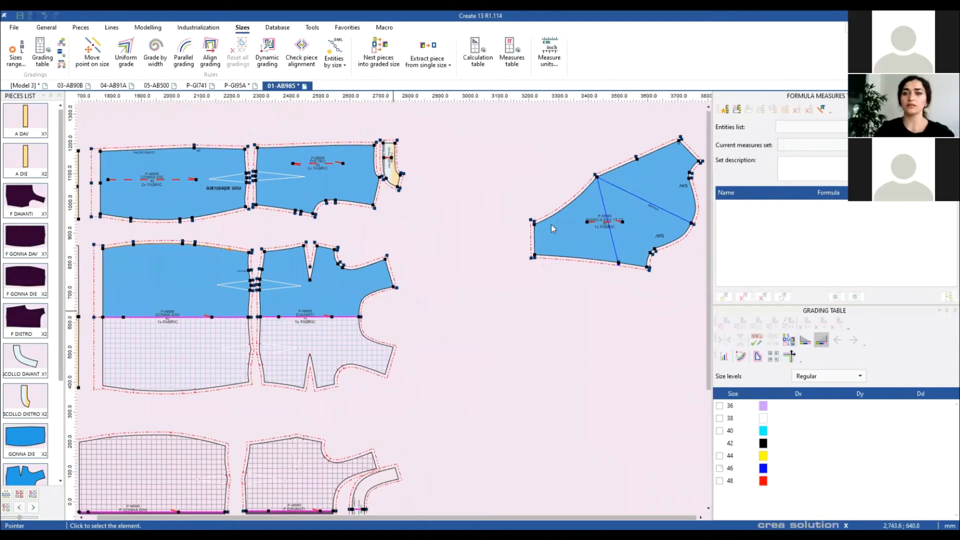
pyautogui.scroll(1, 391, 309)
pyautogui.moveTo(420, 309); pyautogui.dragTo(514, 345)
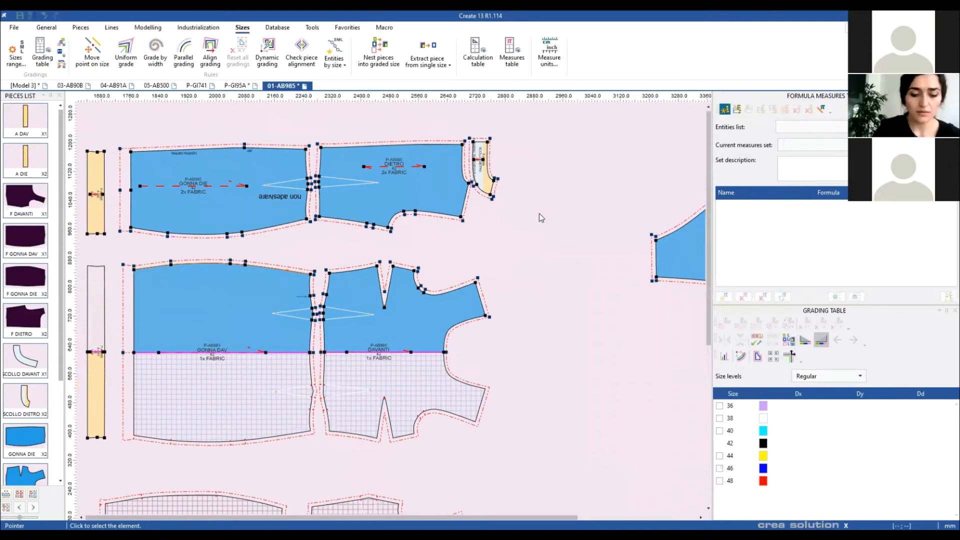
# Step: Create a new measure set named DRESS with centimetres as its unit
pyautogui.click(725, 110)
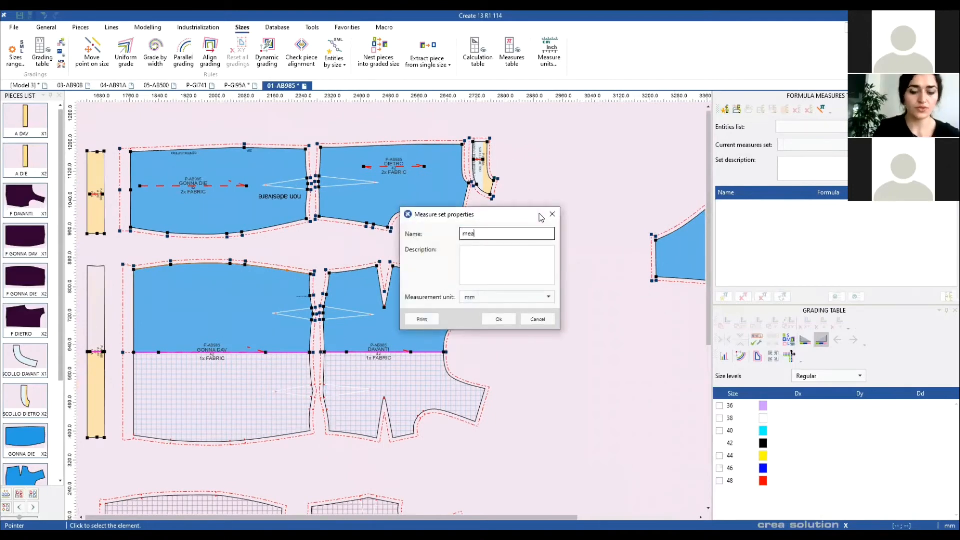
pyautogui.write('DRESS')
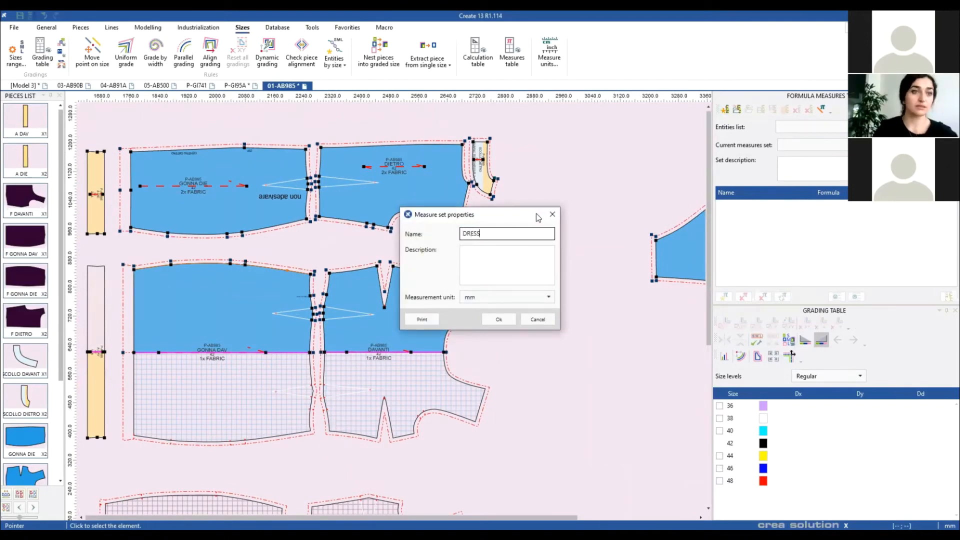
pyautogui.click(489, 300)
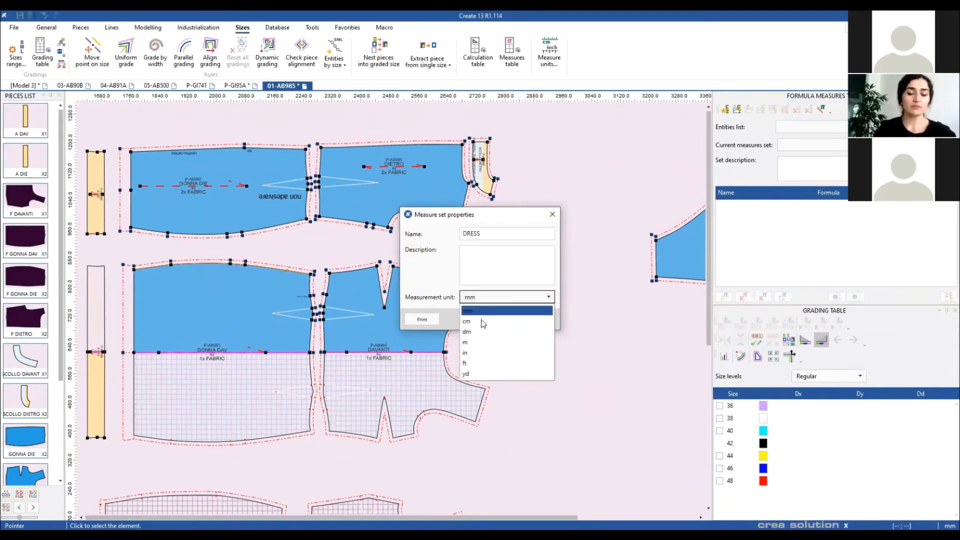
pyautogui.click(480, 322)
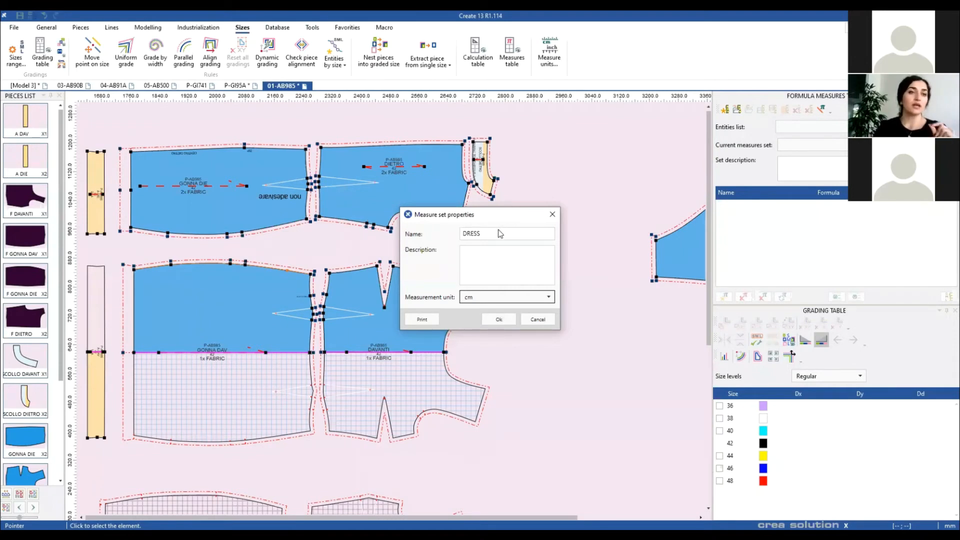
pyautogui.moveTo(481, 215); pyautogui.dragTo(525, 206)
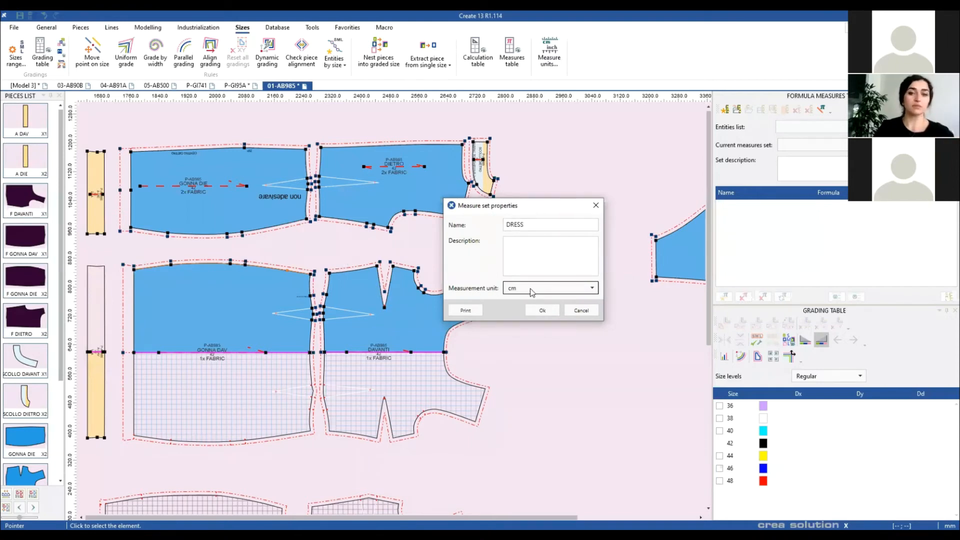
pyautogui.click(542, 310)
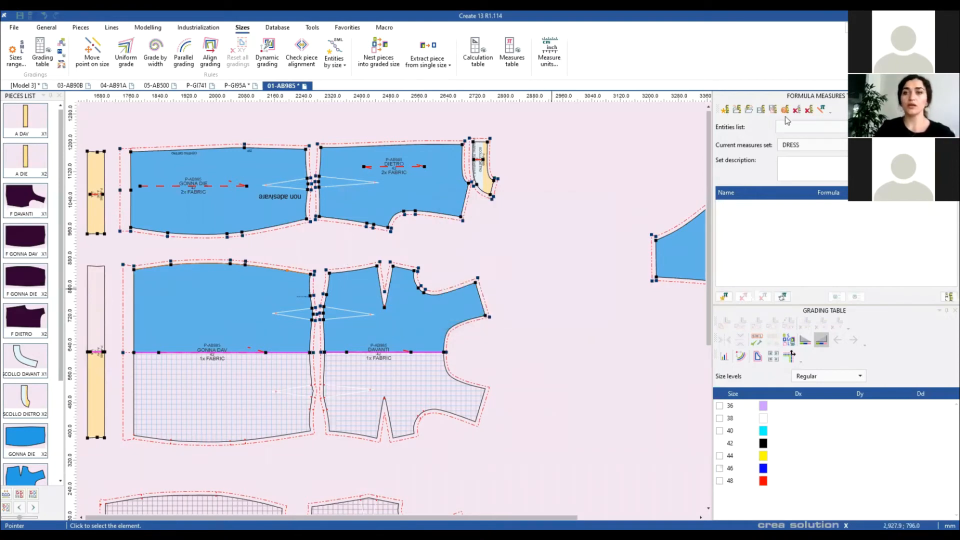
# Step: Build a WAIST formula by picking the front and back waist seam segments
pyautogui.click(820, 109)
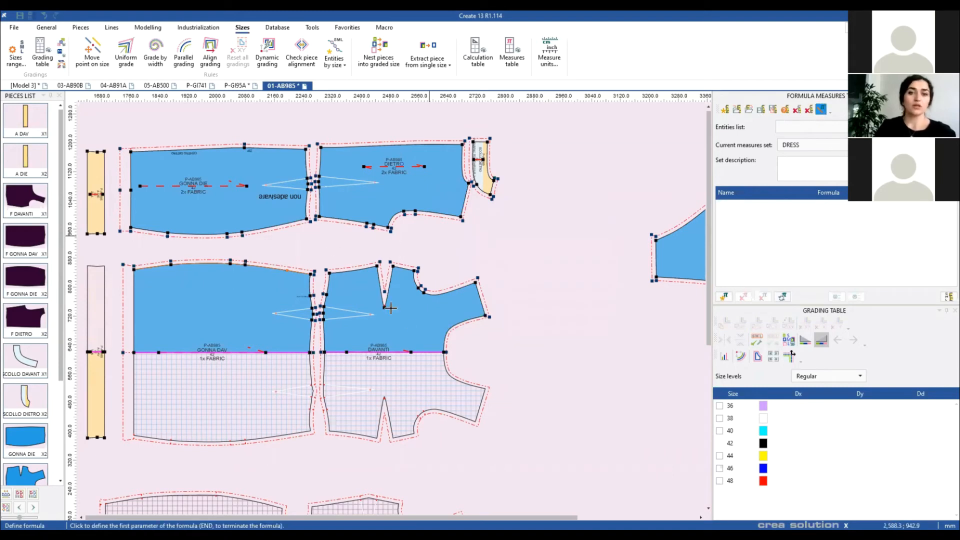
pyautogui.scroll(3, 397, 252)
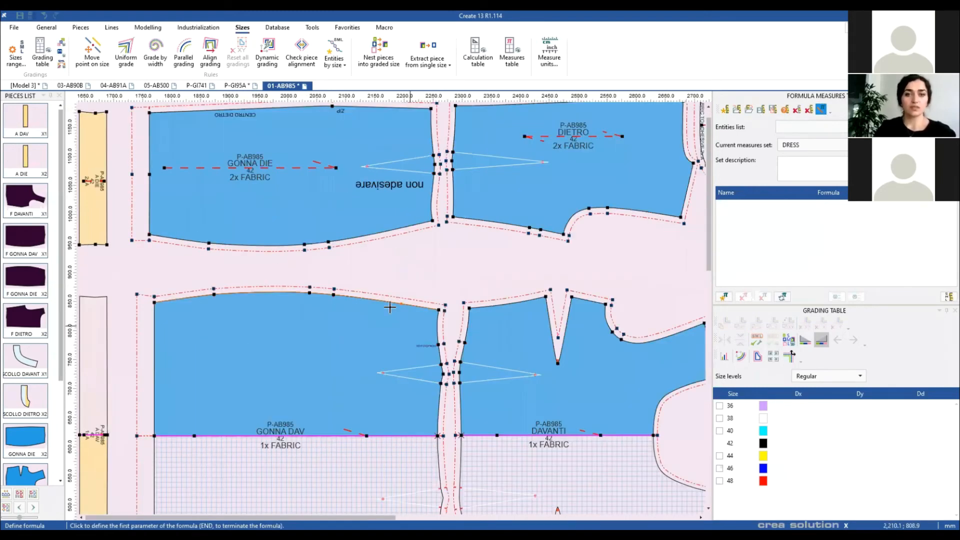
pyautogui.scroll(-1, 396, 305)
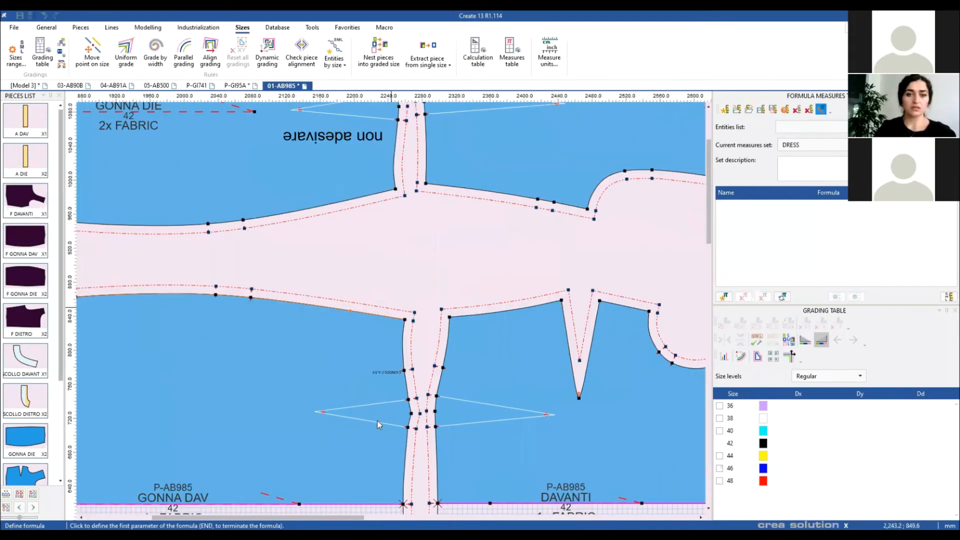
pyautogui.scroll(-1, 395, 369)
pyautogui.scroll(1, 386, 364)
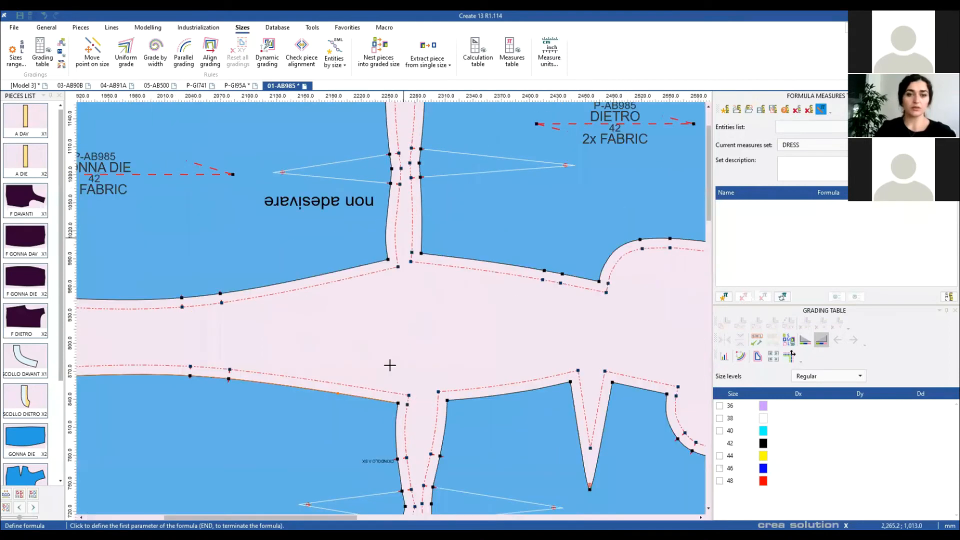
pyautogui.scroll(-1, 389, 365)
pyautogui.scroll(1, 391, 342)
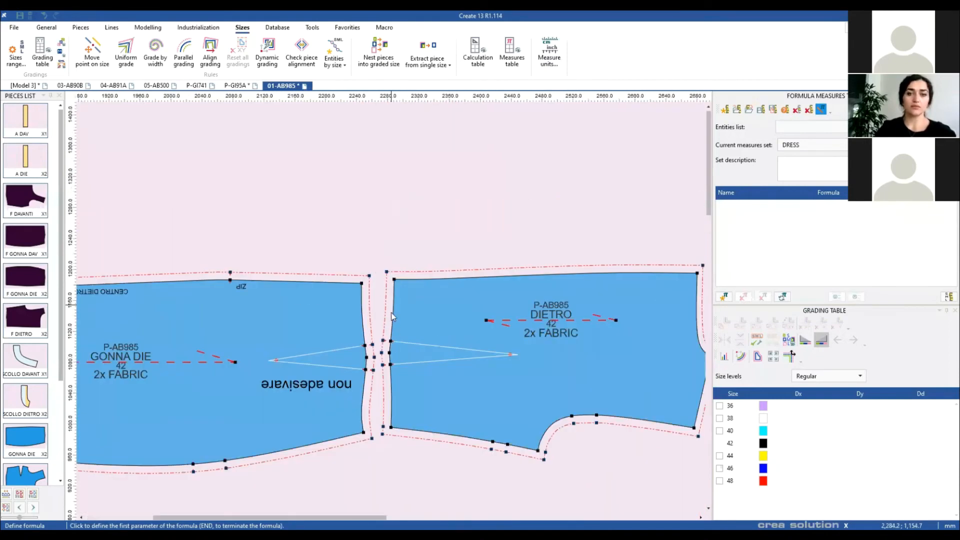
pyautogui.click(392, 279)
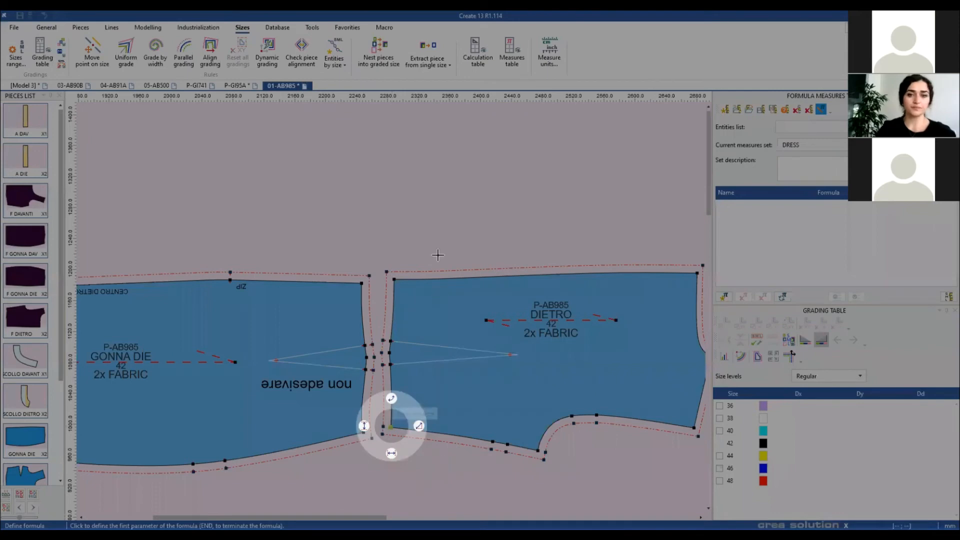
pyautogui.click(377, 395)
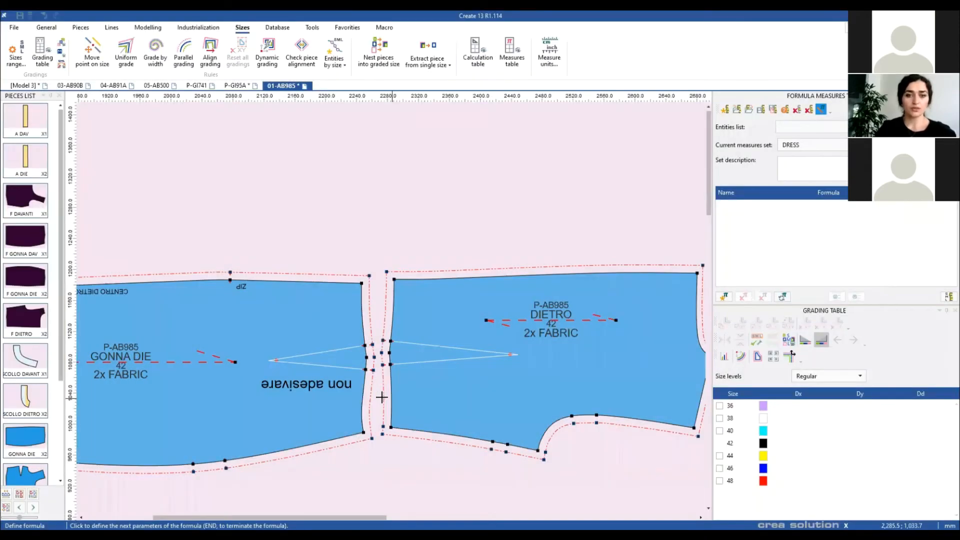
pyautogui.click(383, 370)
pyautogui.scroll(-5, 384, 320)
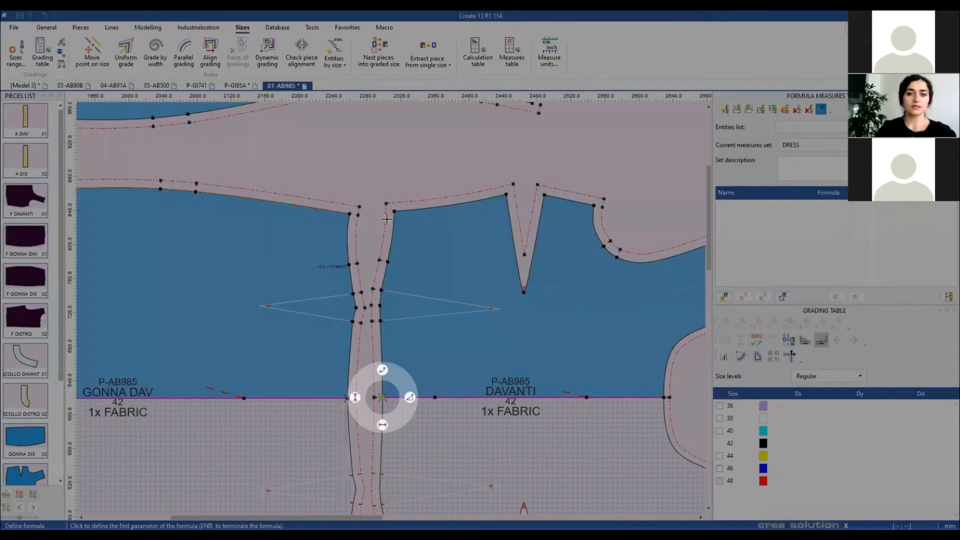
pyautogui.click(422, 278)
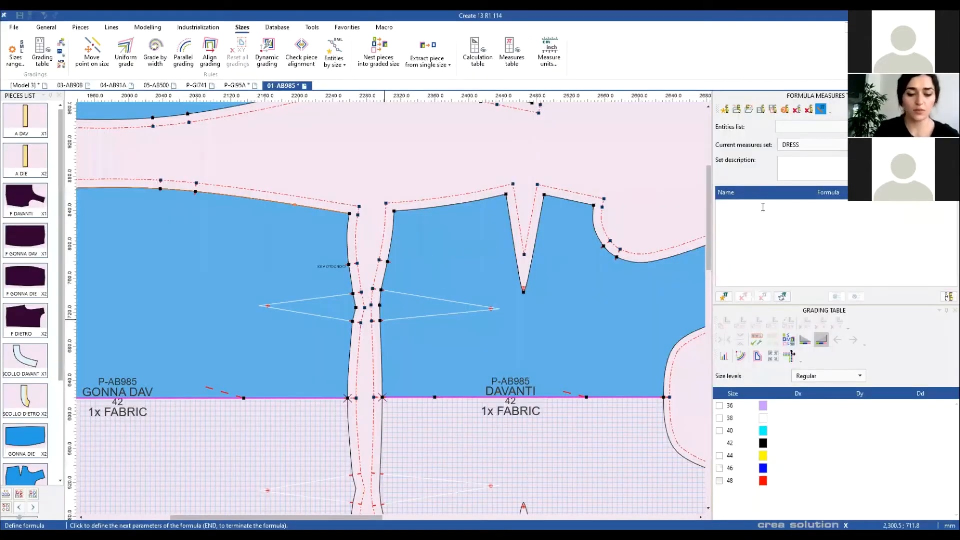
pyautogui.press('End')
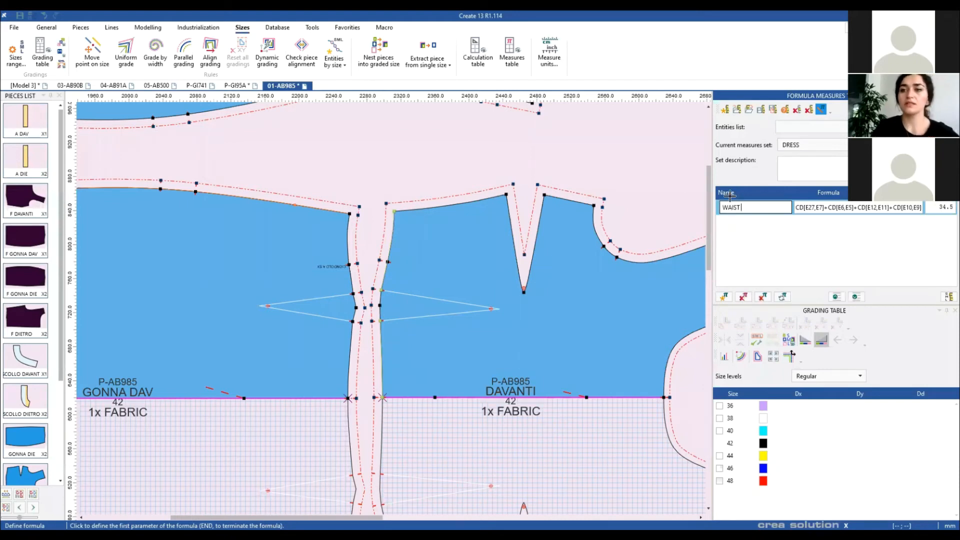
# Step: Append *2 to the WAIST formula and recalculate it to 43.9
pyautogui.click(913, 207)
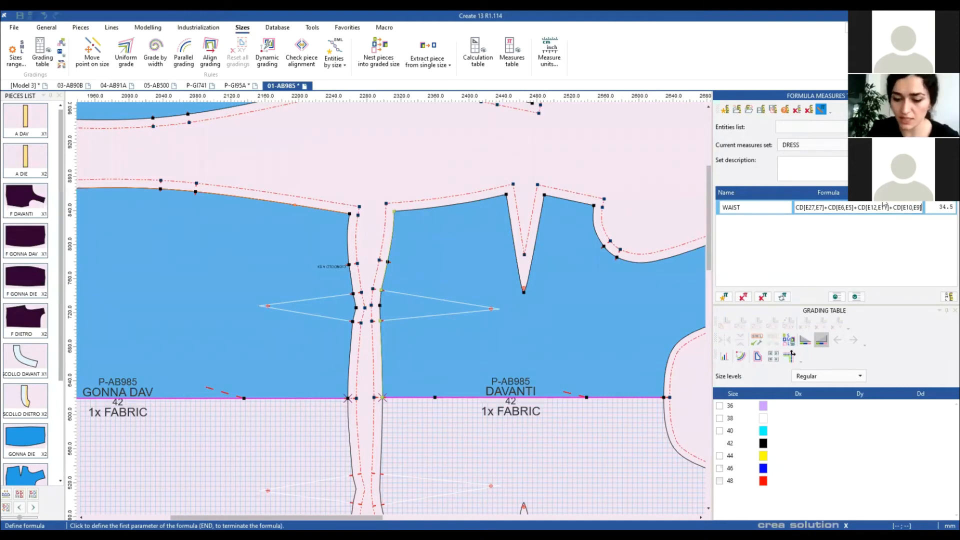
pyautogui.write('+')
pyautogui.press('BackSpace')
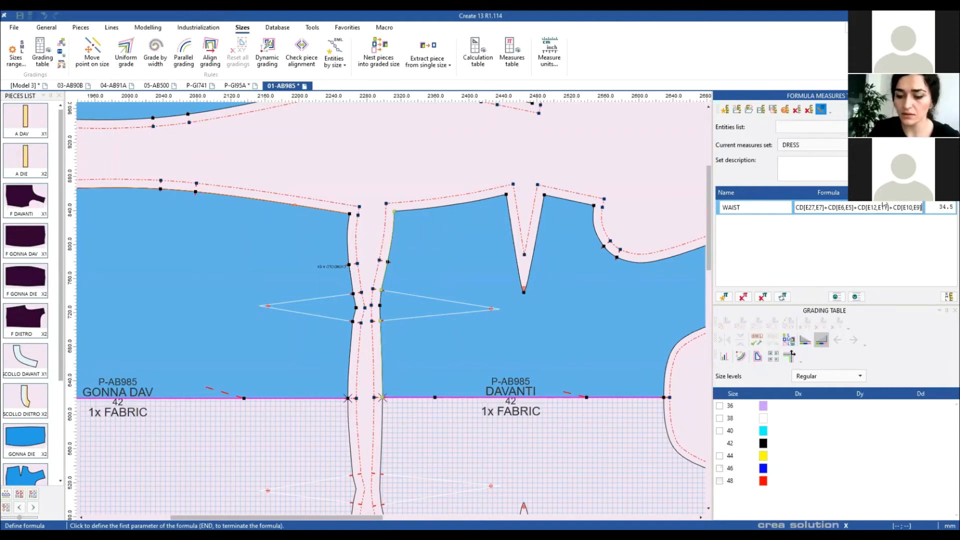
pyautogui.write('*')
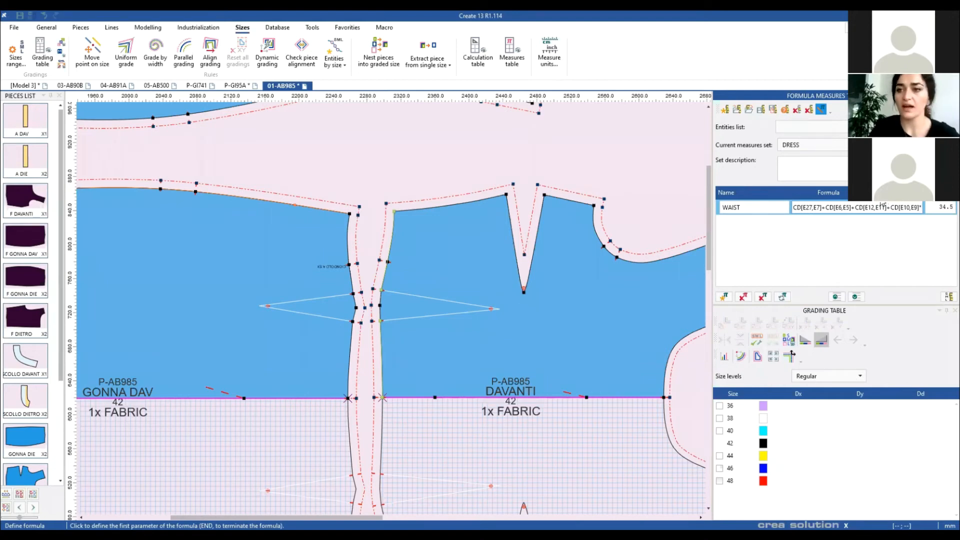
pyautogui.write('2')
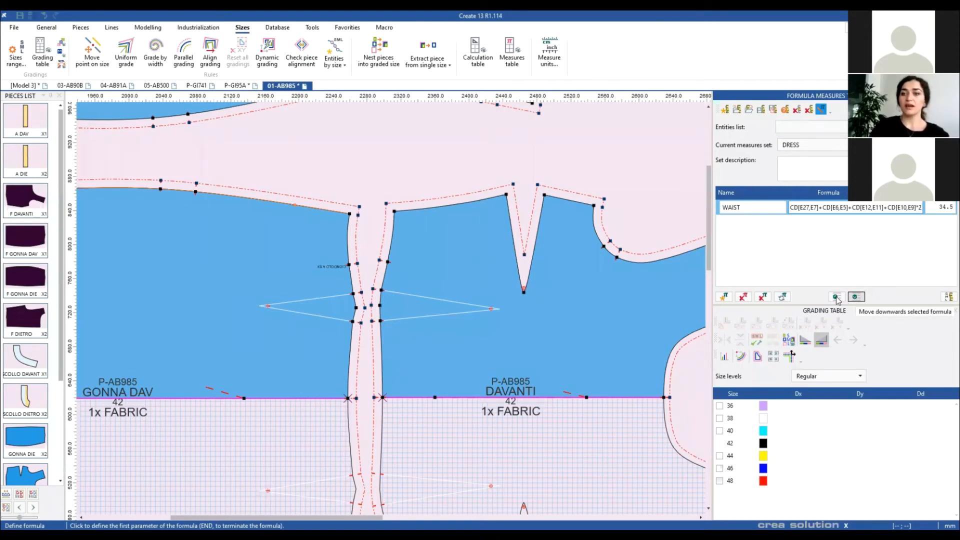
pyautogui.click(782, 296)
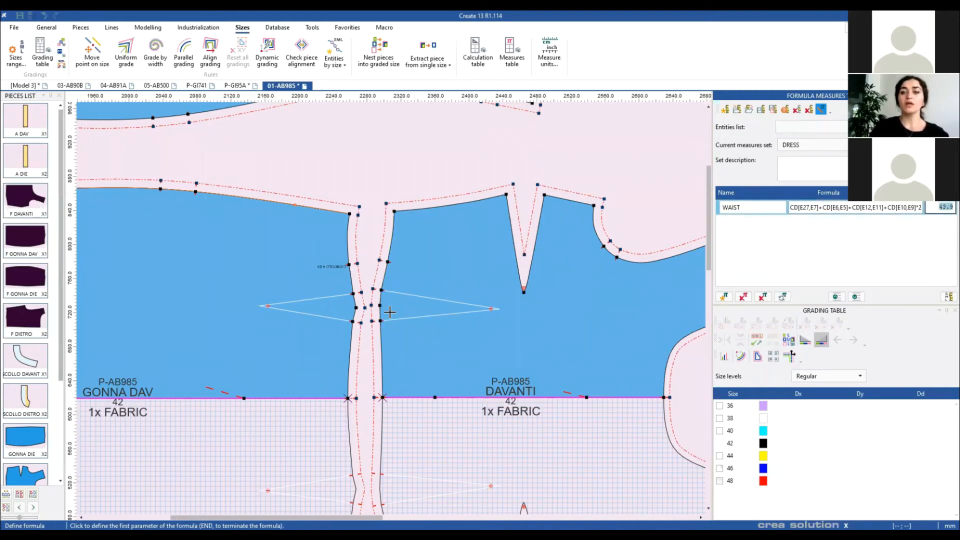
# Step: Bring the back pieces into view and delete the mistaken DY back formula
pyautogui.scroll(-2, 396, 262)
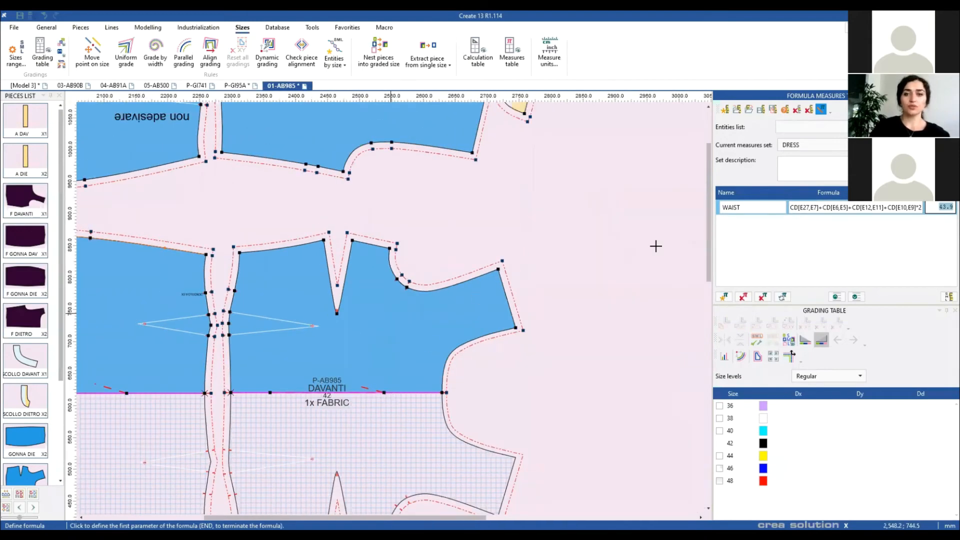
pyautogui.scroll(-2, 655, 246)
pyautogui.scroll(-1, 431, 242)
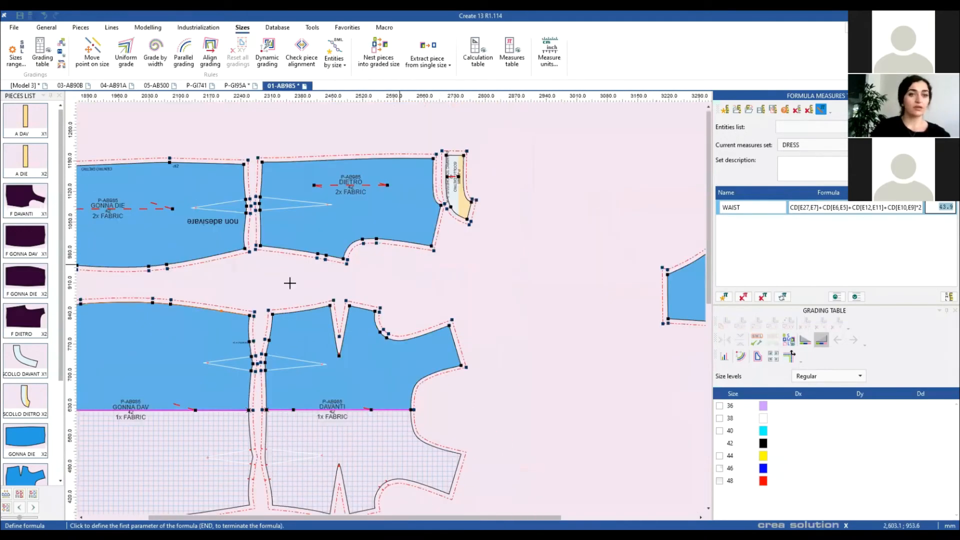
pyautogui.moveTo(237, 290); pyautogui.dragTo(348, 364)
pyautogui.moveTo(376, 285); pyautogui.dragTo(444, 290)
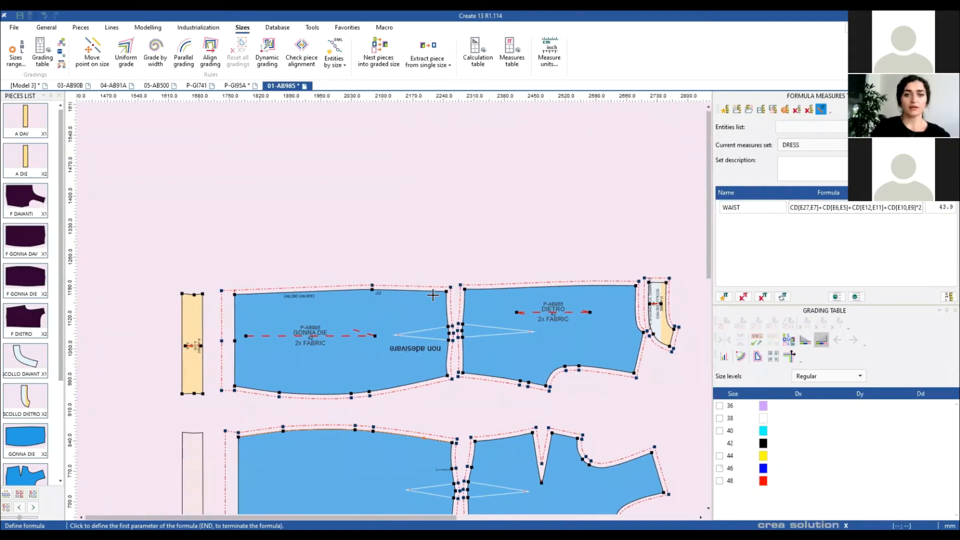
pyautogui.click(492, 292)
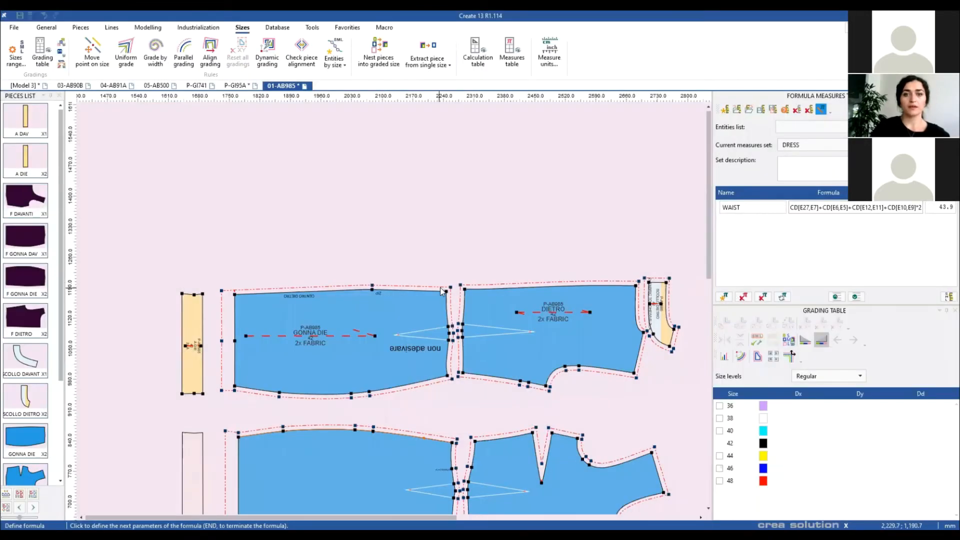
pyautogui.click(462, 287)
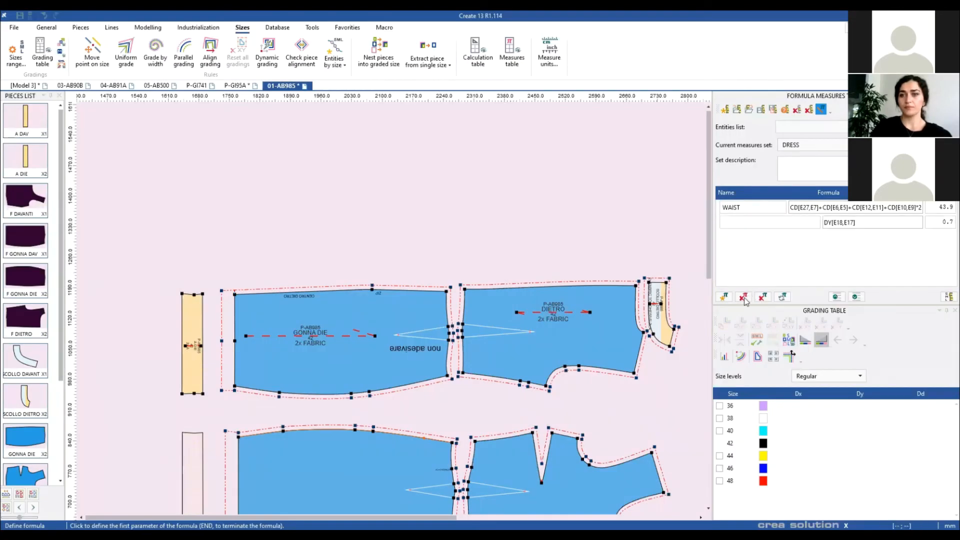
pyautogui.click(510, 308)
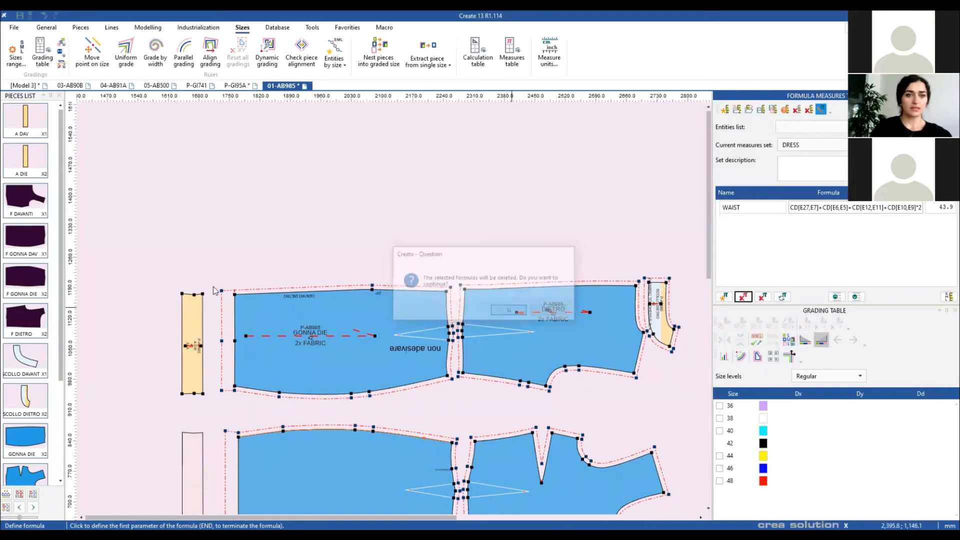
# Step: Define BAC LENGH as DX[E18,E17]+DX[E5,E4] along the DIETRO top edge, valued 87.7
pyautogui.rightClick(236, 292)
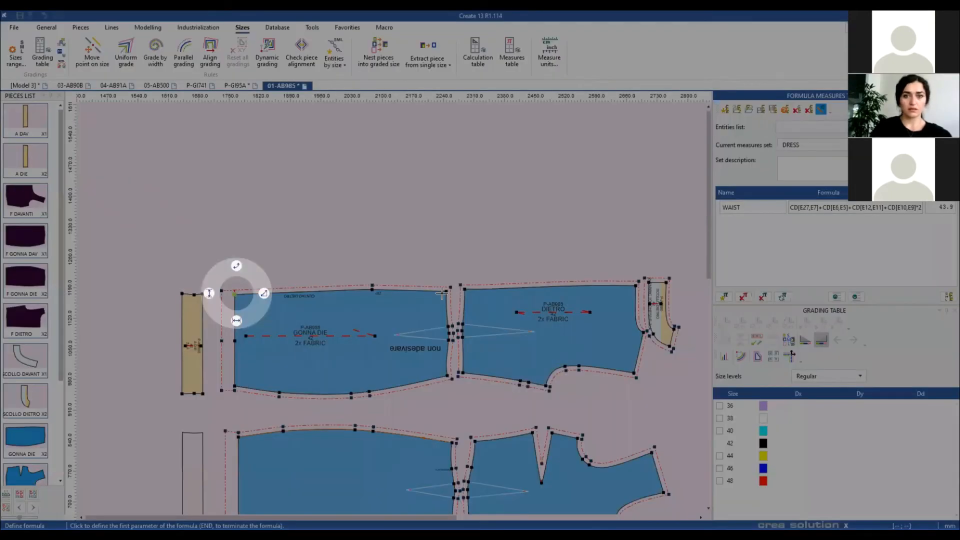
pyautogui.click(444, 291)
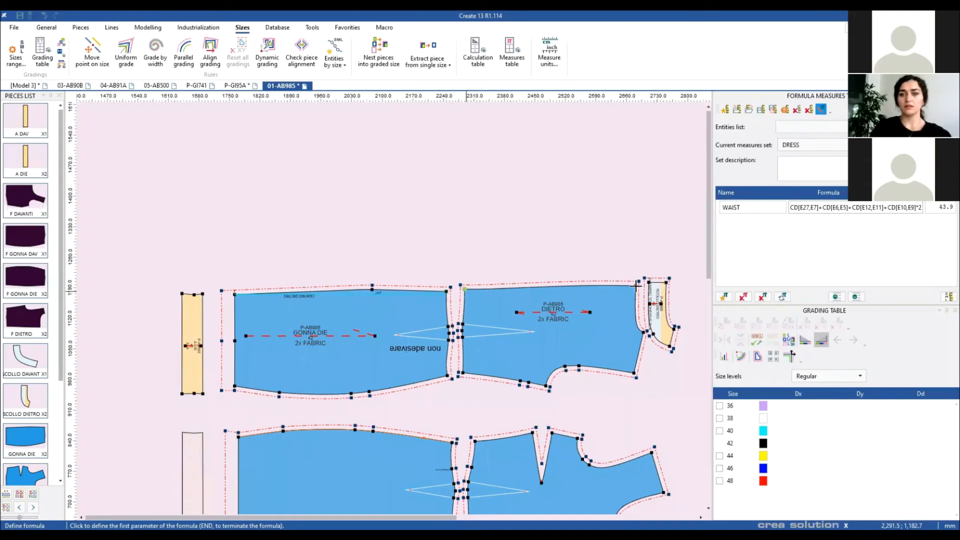
pyautogui.rightClick(465, 290)
pyautogui.click(636, 285)
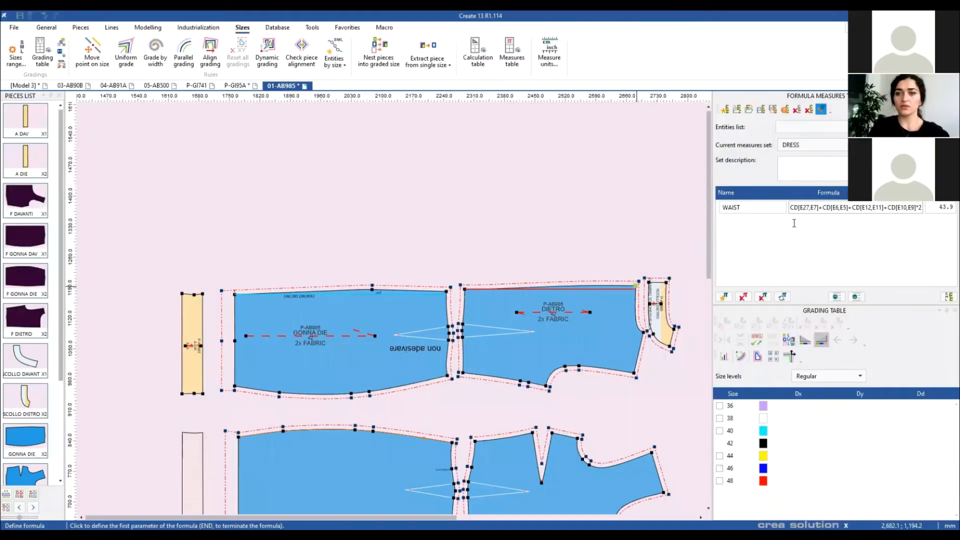
pyautogui.press('End')
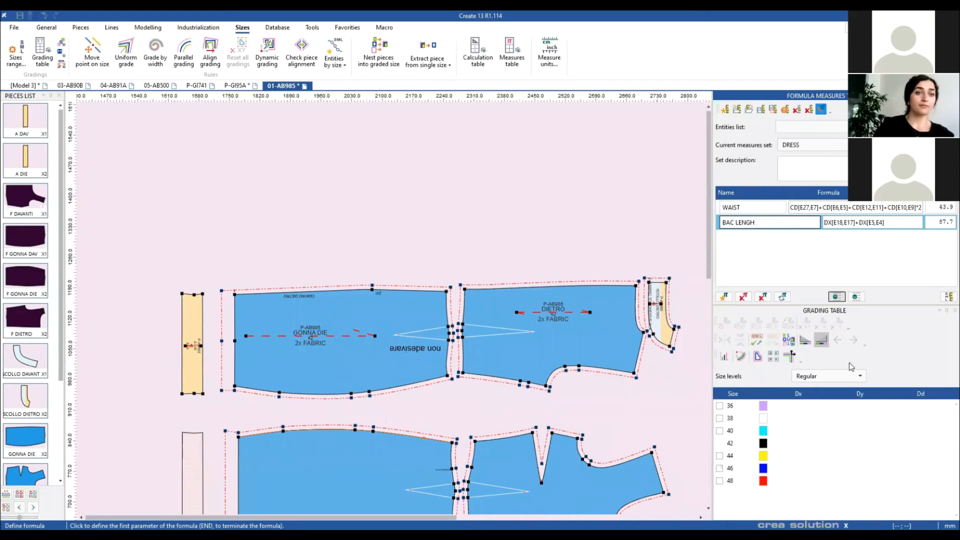
pyautogui.click(948, 297)
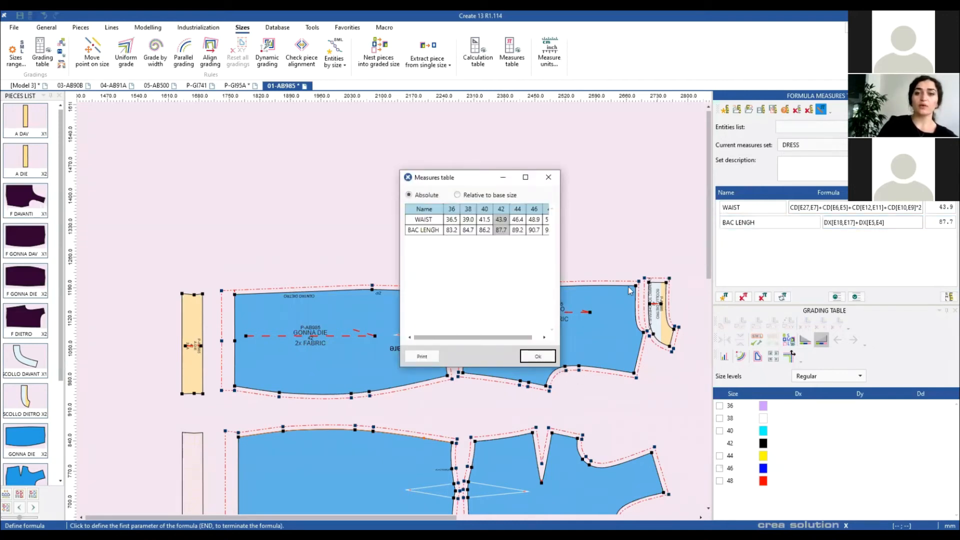
pyautogui.moveTo(545, 180); pyautogui.dragTo(476, 192)
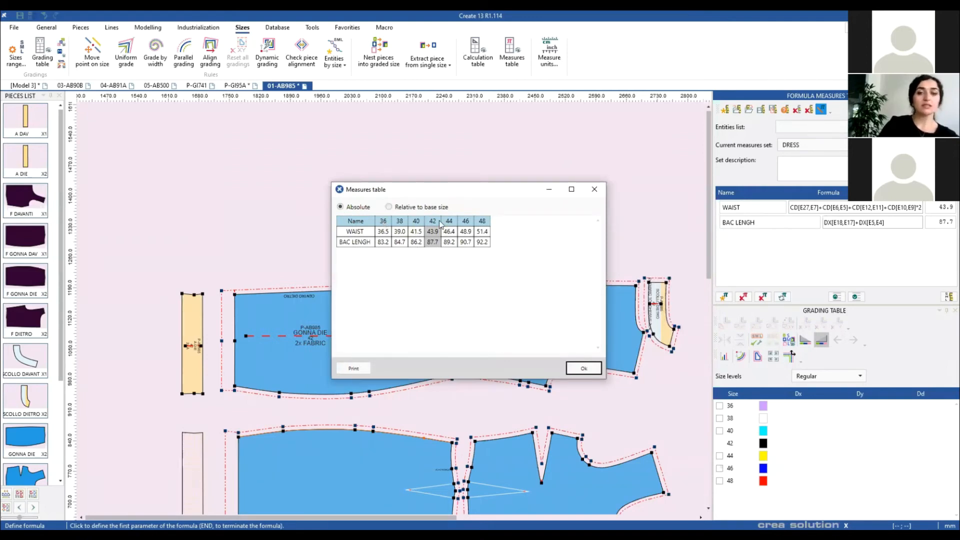
pyautogui.click(419, 211)
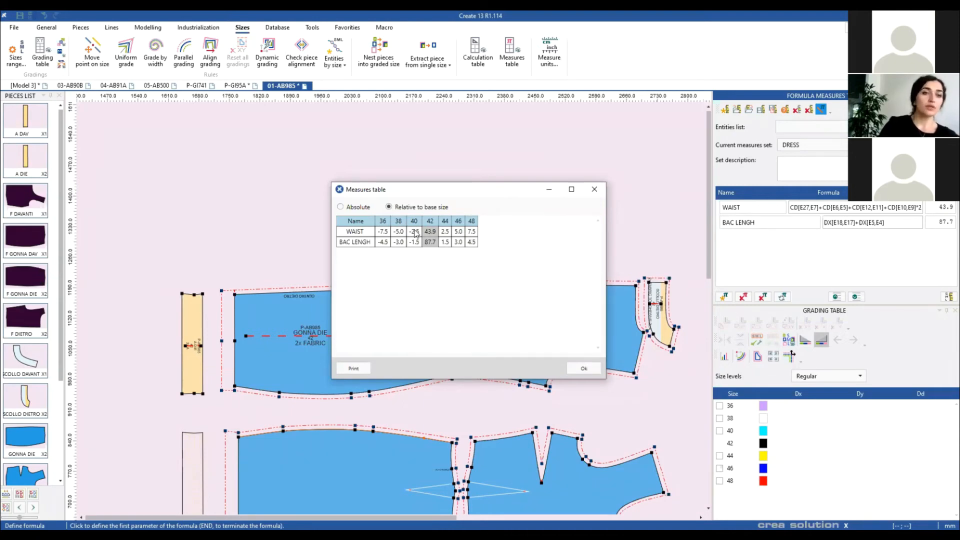
pyautogui.rightClick(406, 230)
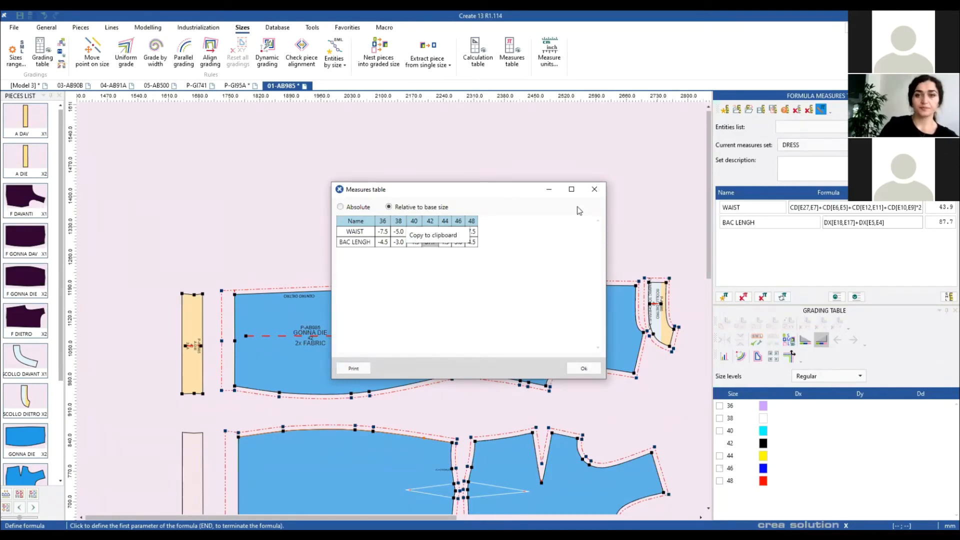
pyautogui.click(590, 194)
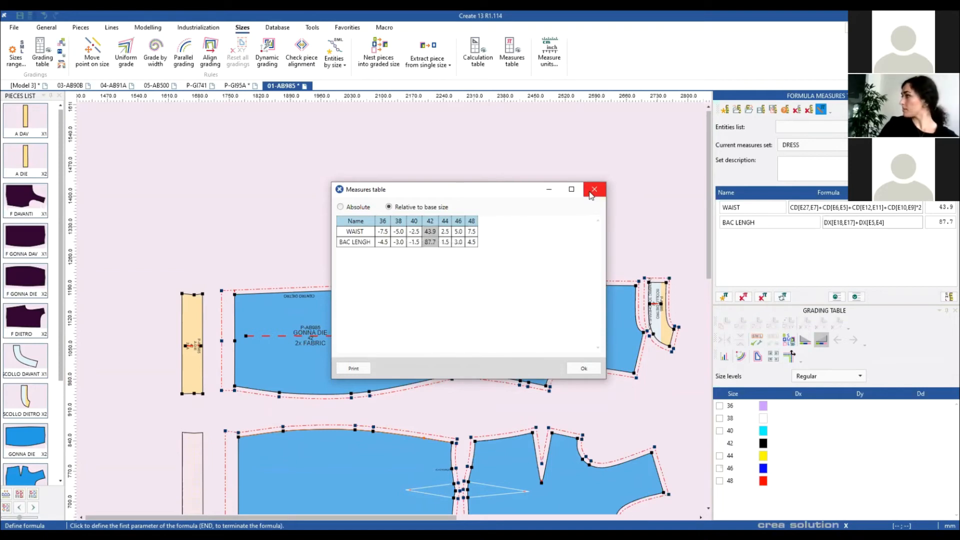
pyautogui.click(588, 192)
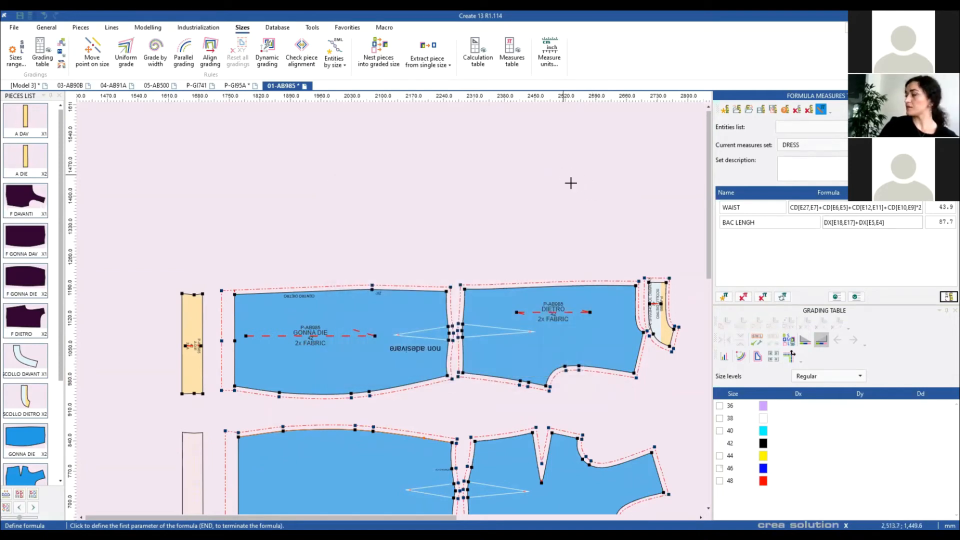
pyautogui.rightClick(590, 187)
# Step: Switch back to the Pointer tool to leave Define formula mode
pyautogui.click(591, 182)
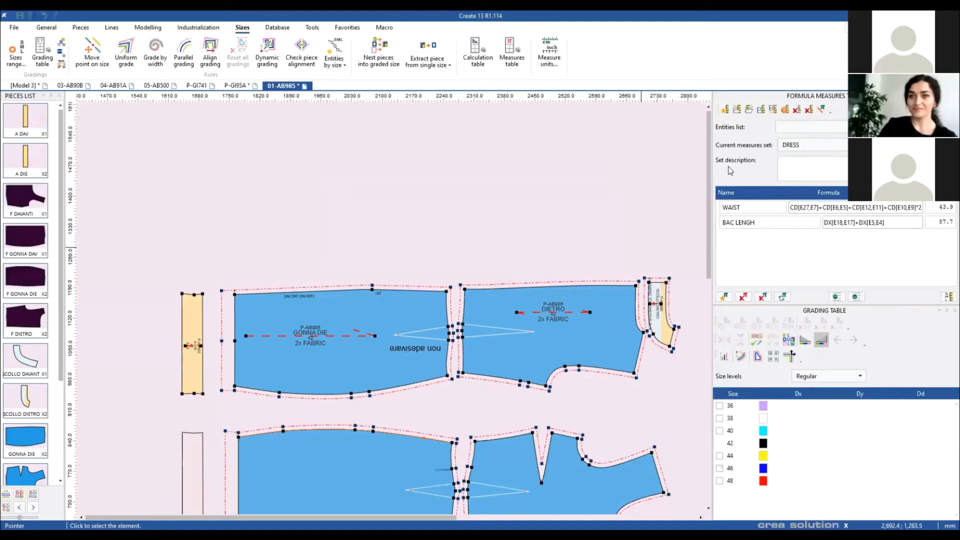
# Step: Fit all dress pieces in view and close the Grading Table and Formula Measures panels
pyautogui.press('Home')
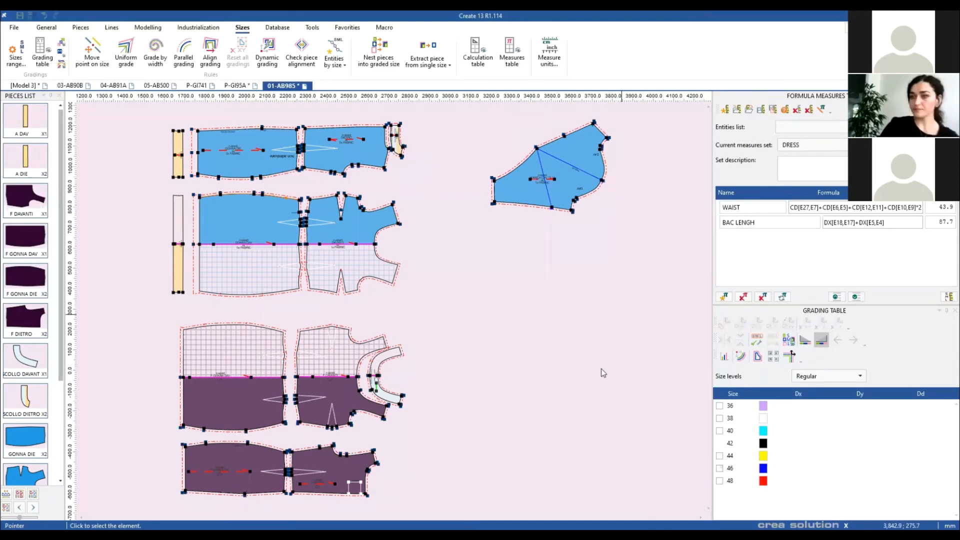
pyautogui.click(946, 311)
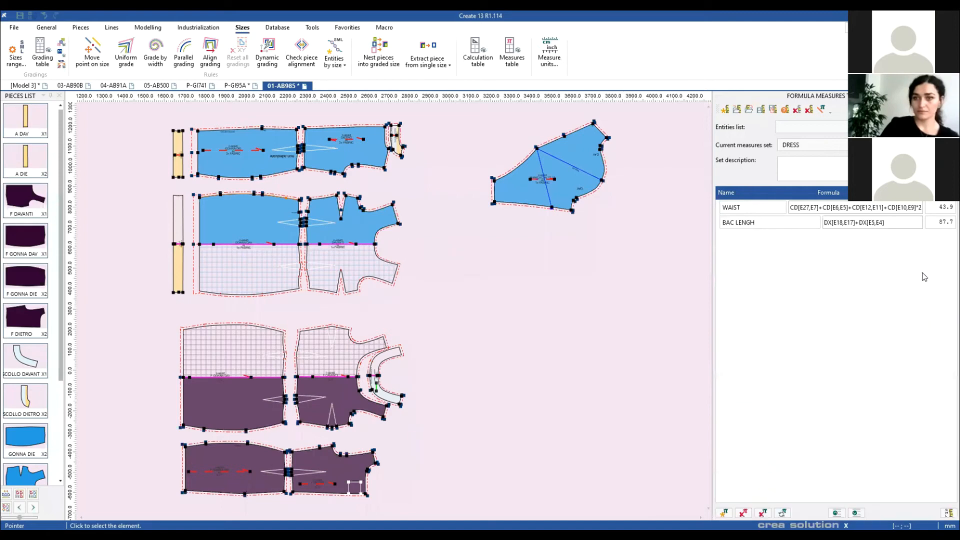
pyautogui.click(952, 96)
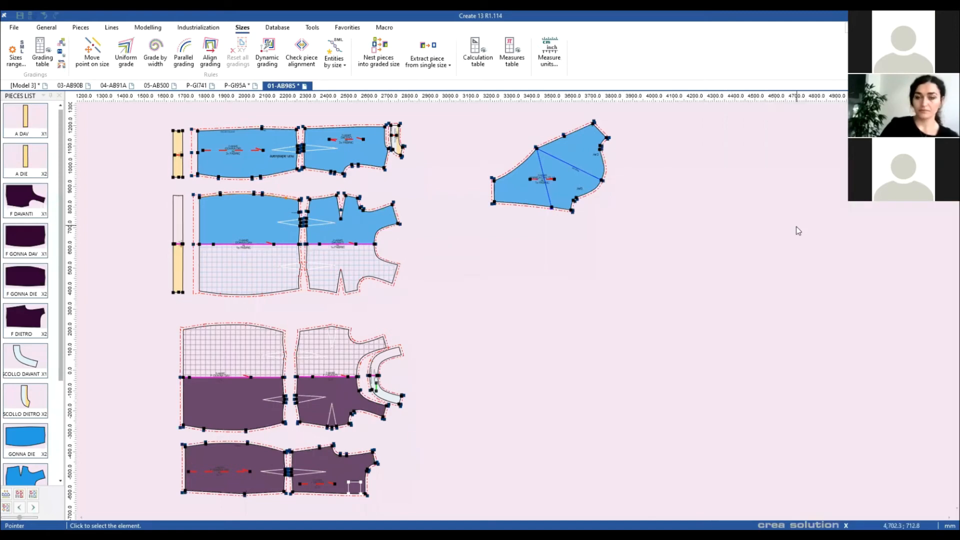
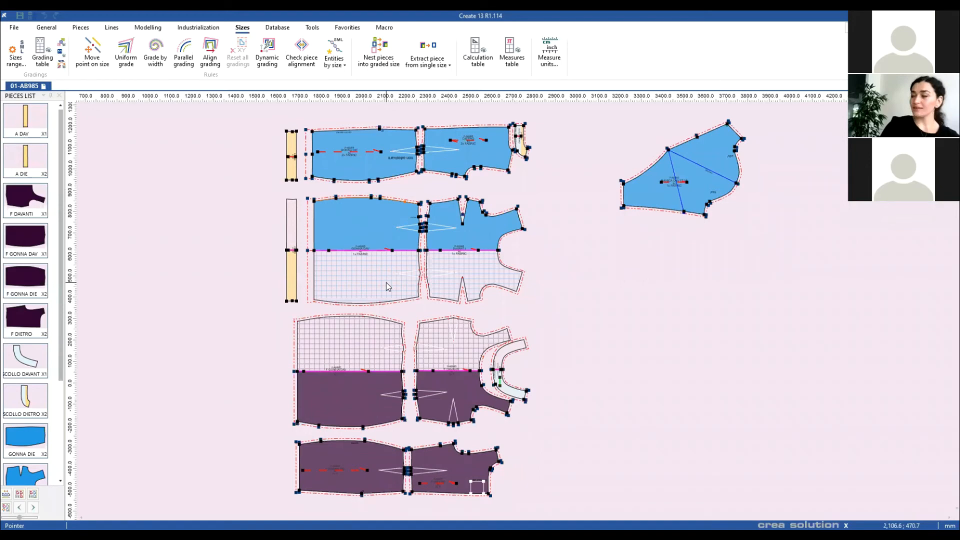
# Step: Select F DAVANTI and show all its graded sizes, each size in its own colour
pyautogui.scroll(1, 516, 312)
pyautogui.scroll(-2, 501, 314)
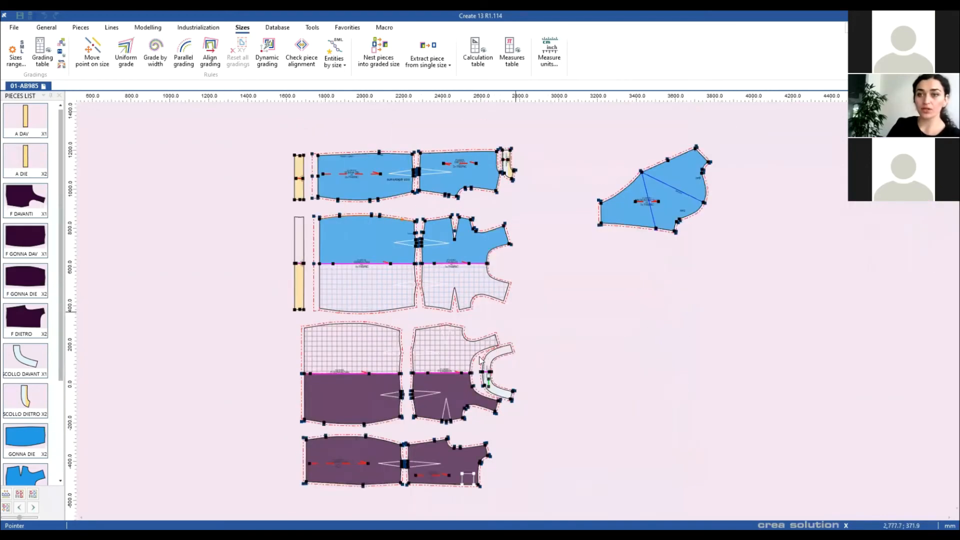
pyautogui.scroll(5, 501, 311)
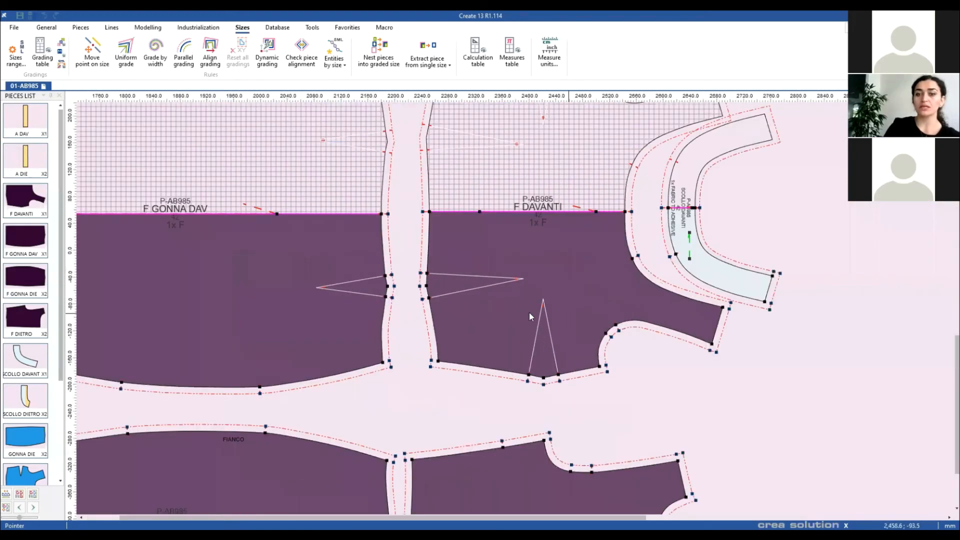
pyautogui.scroll(1, 530, 312)
pyautogui.click(544, 299)
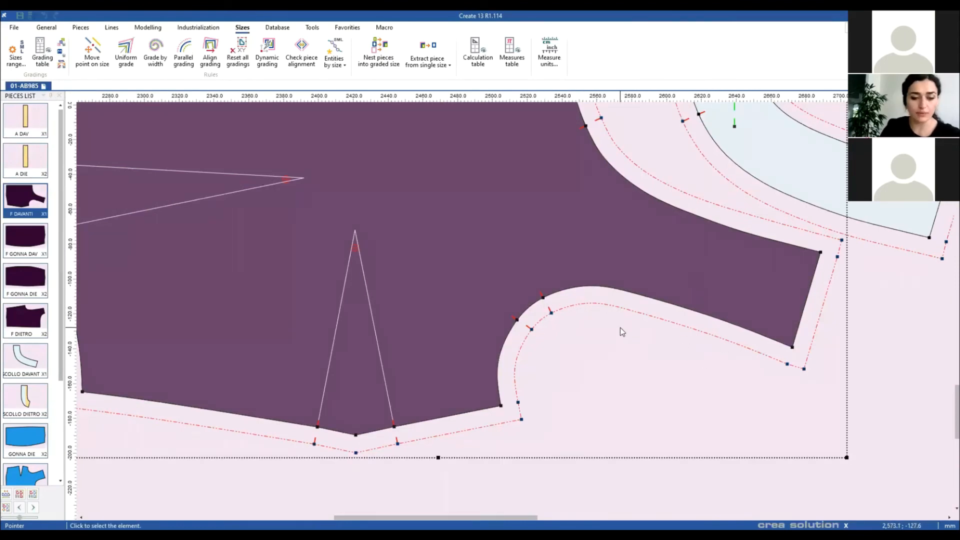
pyautogui.press('F4')
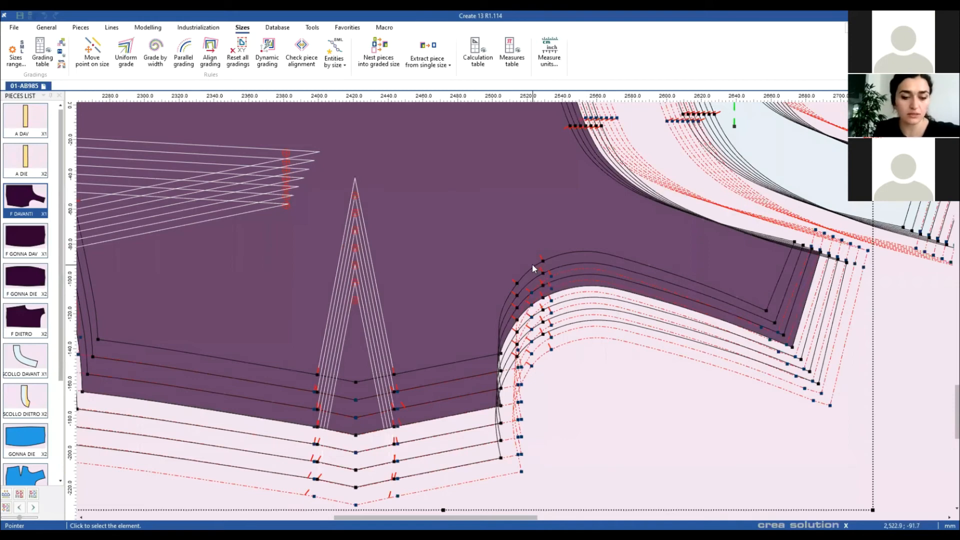
pyautogui.press('F4')
pyautogui.press('F4')
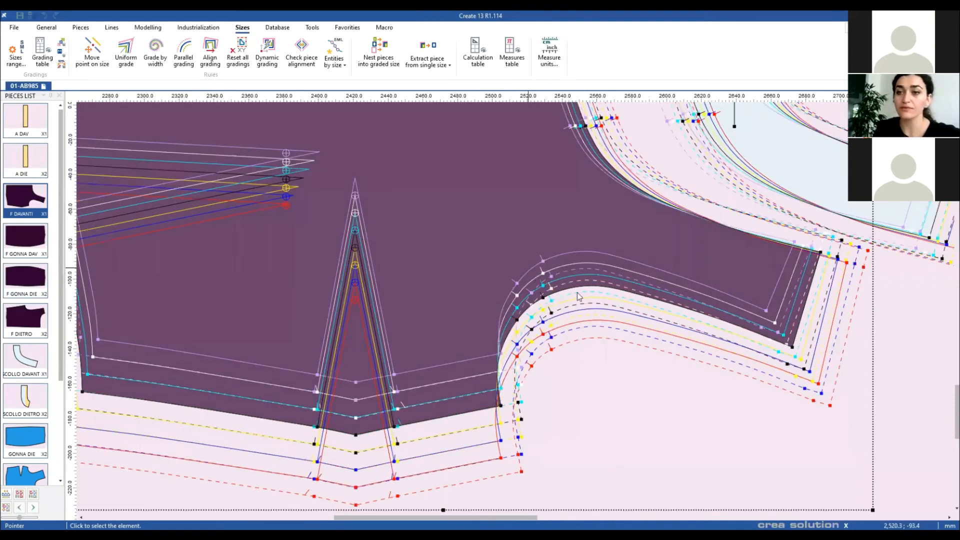
# Step: Move F DAVANTI to the right and zoom out to see all pieces
pyautogui.moveTo(510, 281); pyautogui.dragTo(514, 302)
pyautogui.scroll(-1, 563, 325)
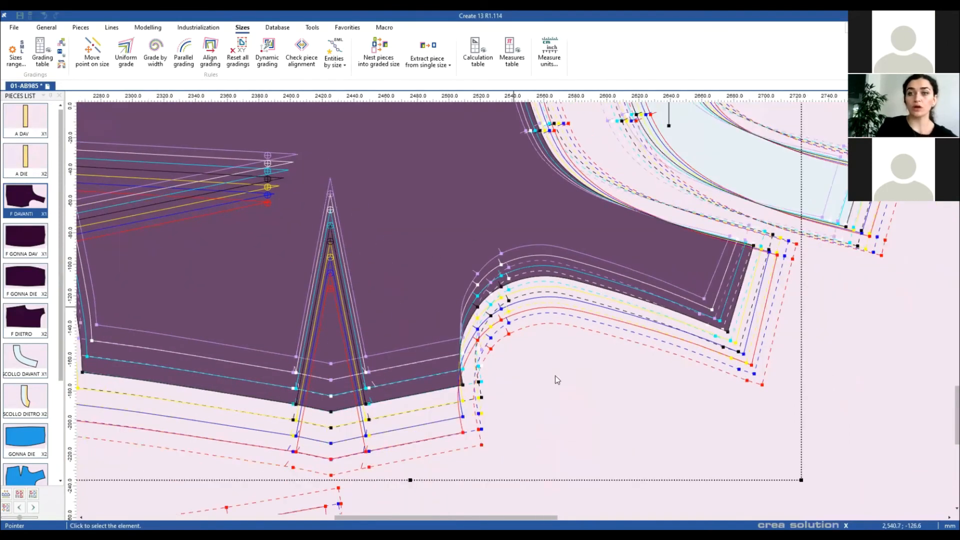
pyautogui.scroll(-1, 555, 310)
pyautogui.scroll(1, 555, 310)
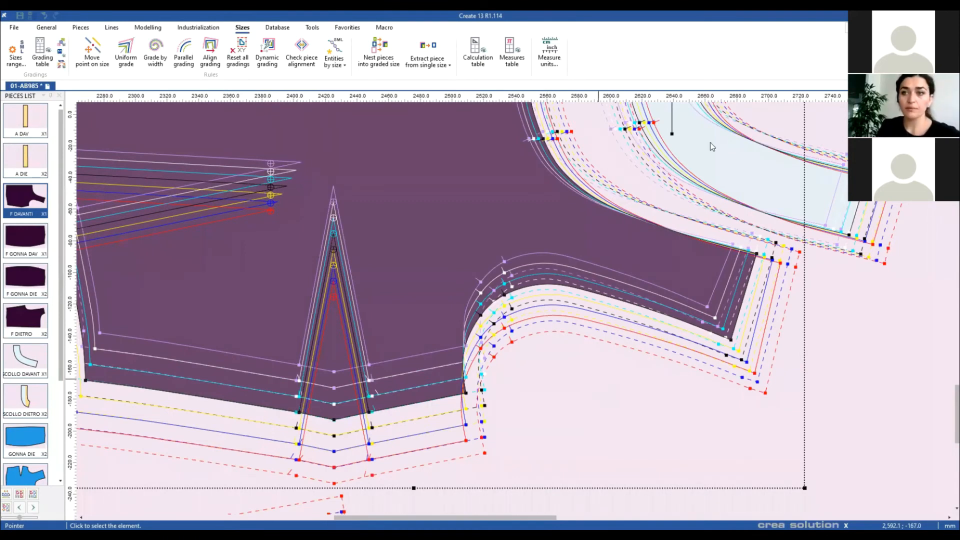
pyautogui.scroll(-5, 677, 263)
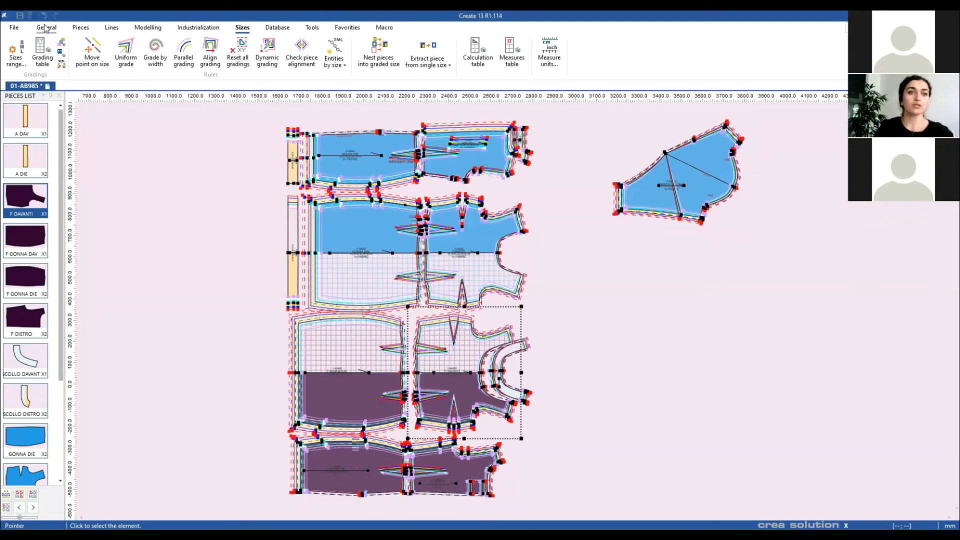
# Step: Start a new model using the Piano materiali_T material set
pyautogui.click(22, 30)
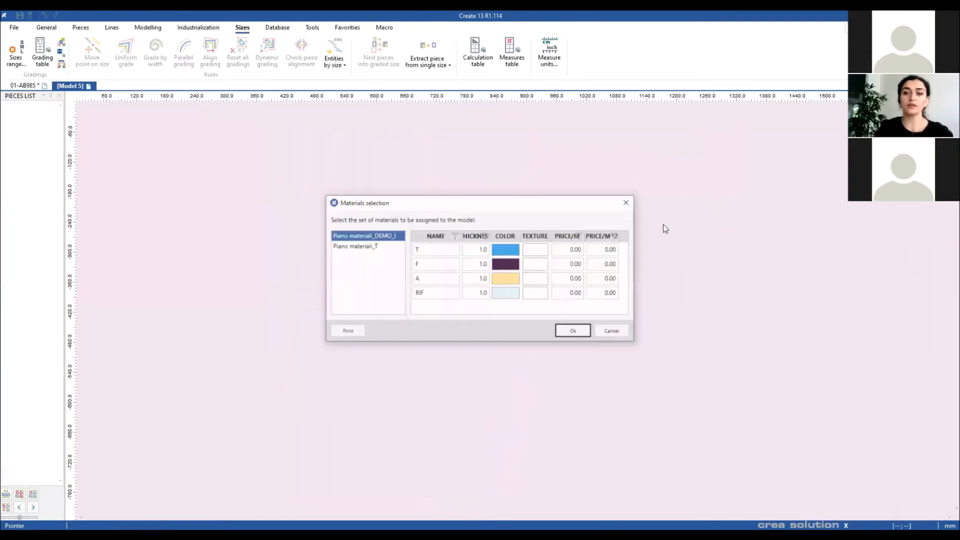
pyautogui.click(379, 247)
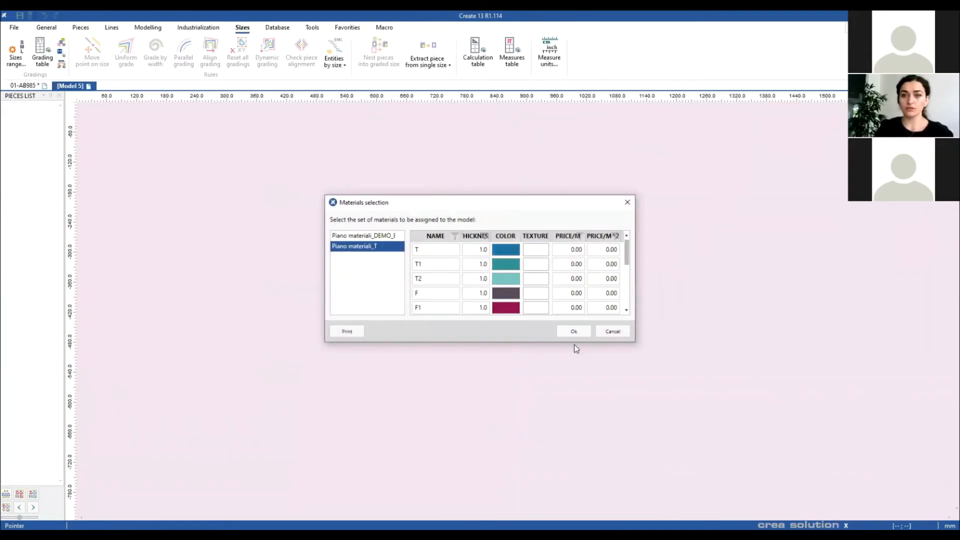
pyautogui.click(573, 331)
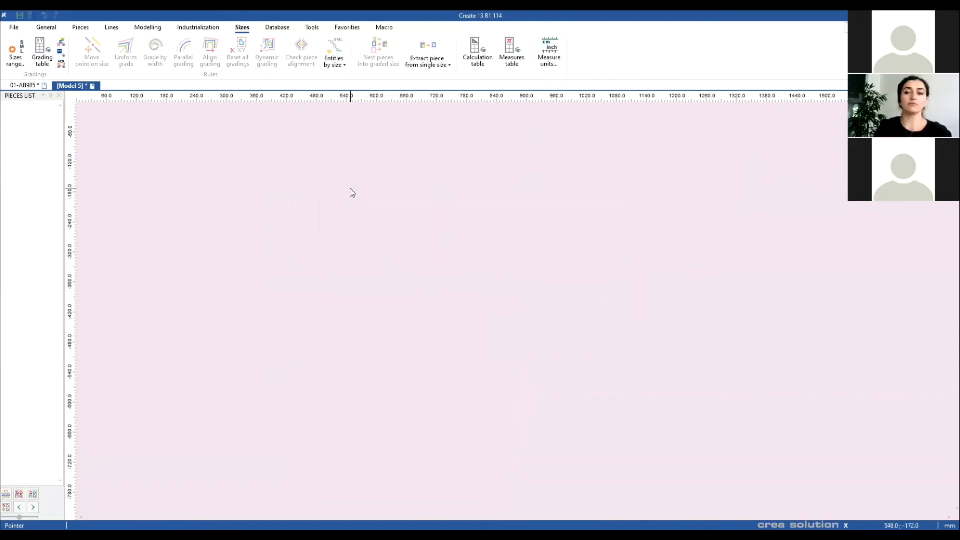
# Step: Add a rectangular piece named BACK, 230 wide and 500 high
pyautogui.click(81, 28)
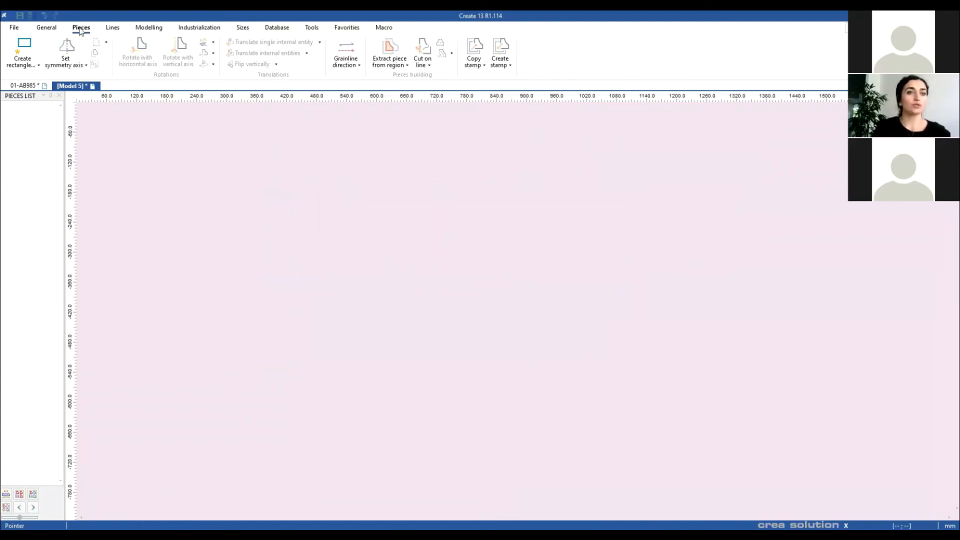
pyautogui.click(25, 55)
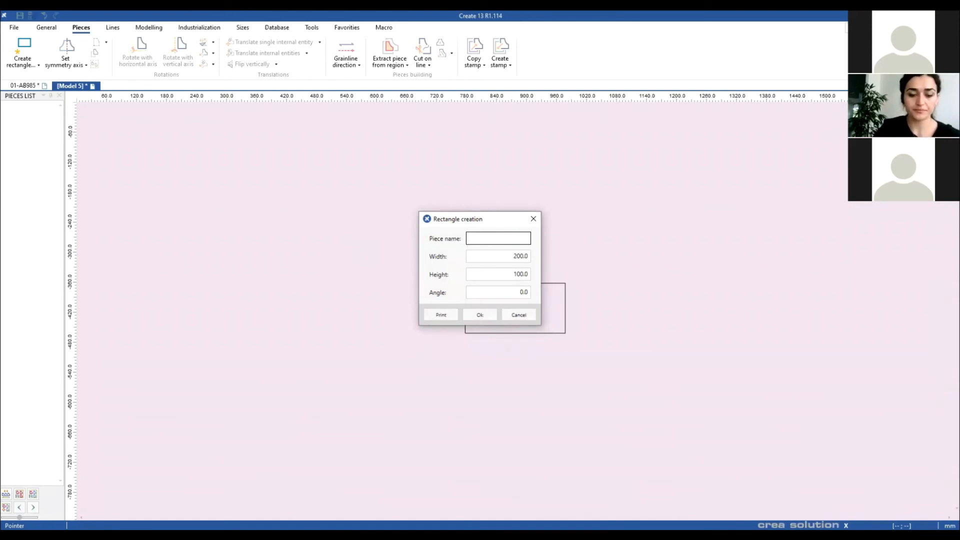
pyautogui.write('BACK')
pyautogui.press('Tab')
pyautogui.write('230')
pyautogui.press('Tab')
pyautogui.write('6')
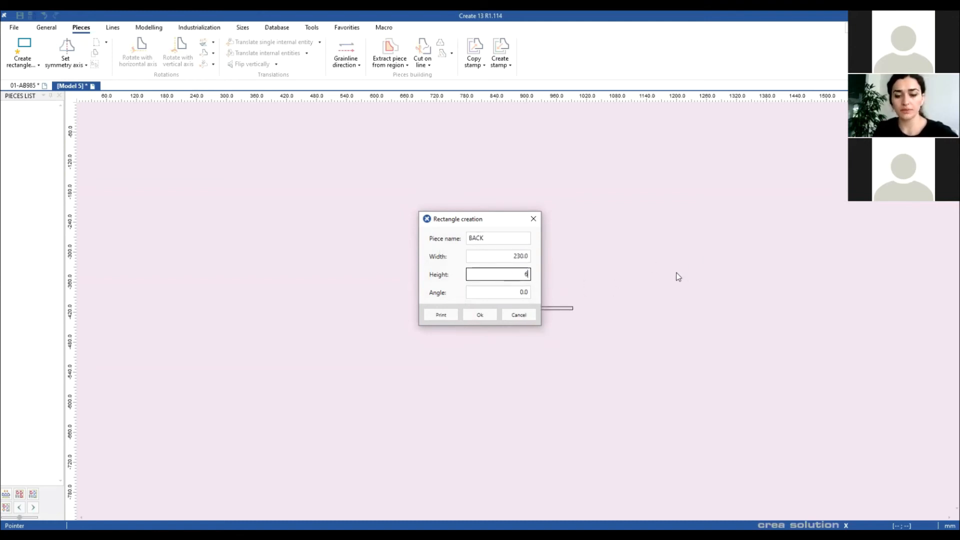
pyautogui.write('500')
pyautogui.click(479, 315)
pyautogui.scroll(2, 536, 249)
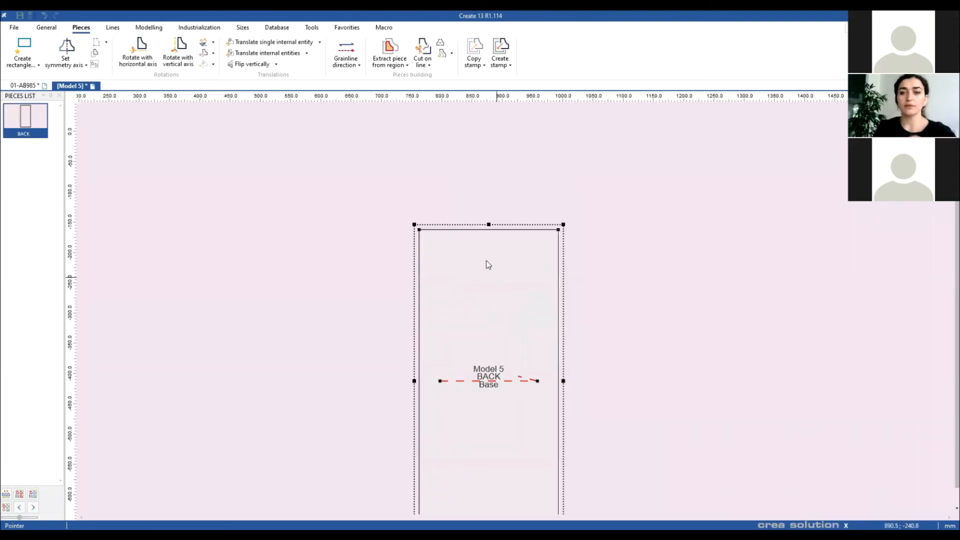
# Step: Insert a point at 180 on both the left and right edges of BACK
pyautogui.click(148, 28)
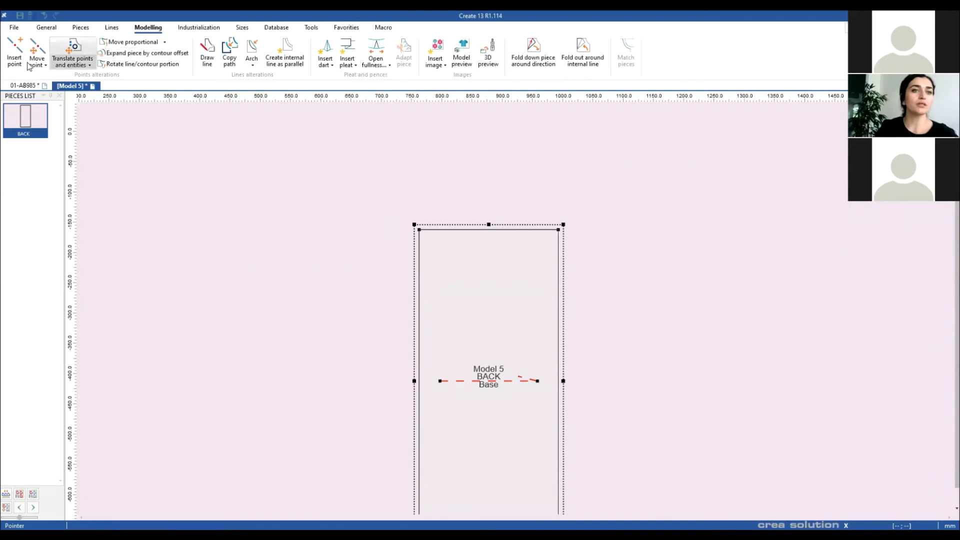
pyautogui.click(15, 50)
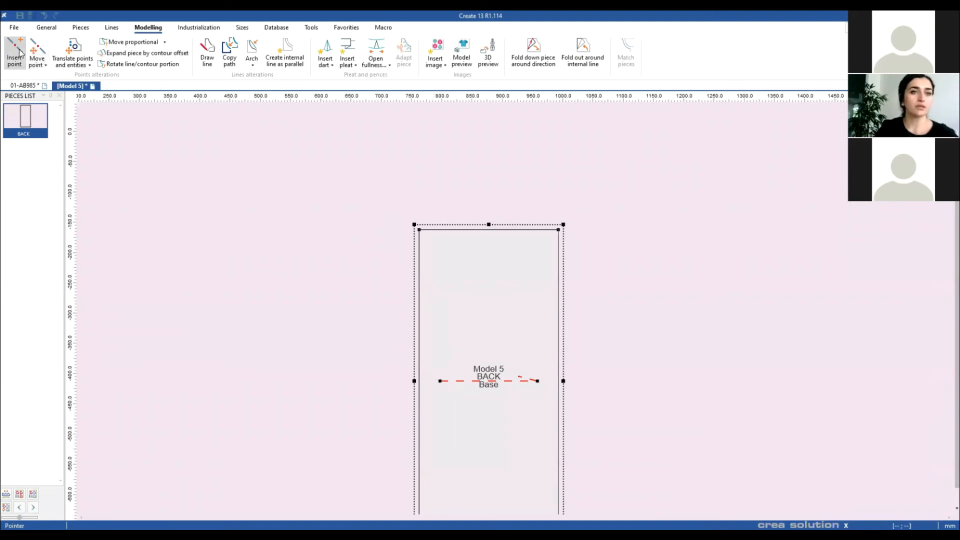
pyautogui.click(418, 257)
pyautogui.press('Tab')
pyautogui.write('180')
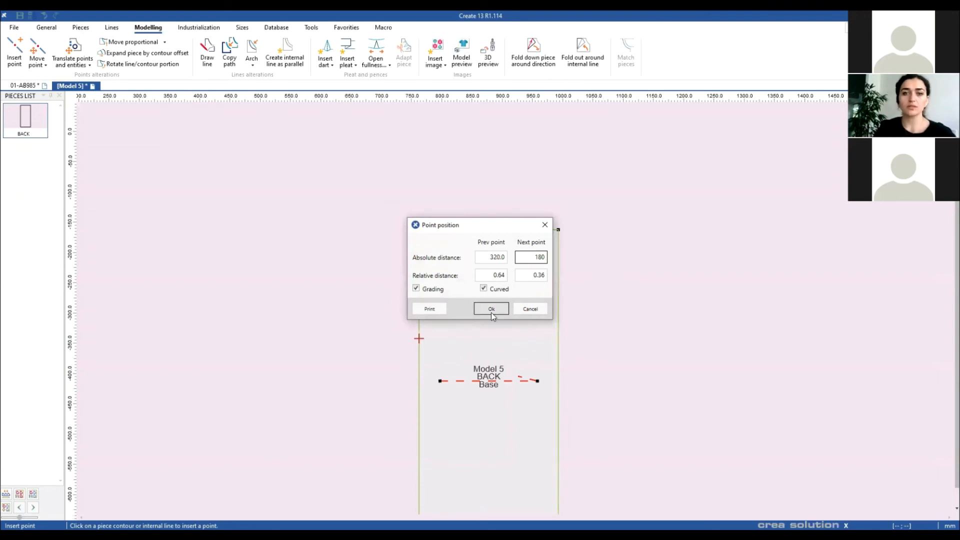
pyautogui.click(491, 309)
pyautogui.click(558, 267)
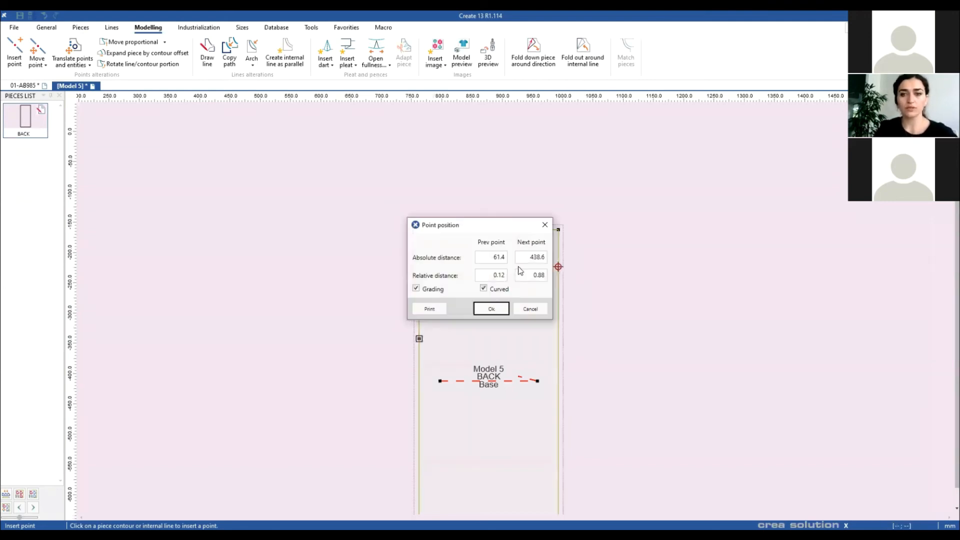
pyautogui.doubleClick(493, 259)
pyautogui.write('180')
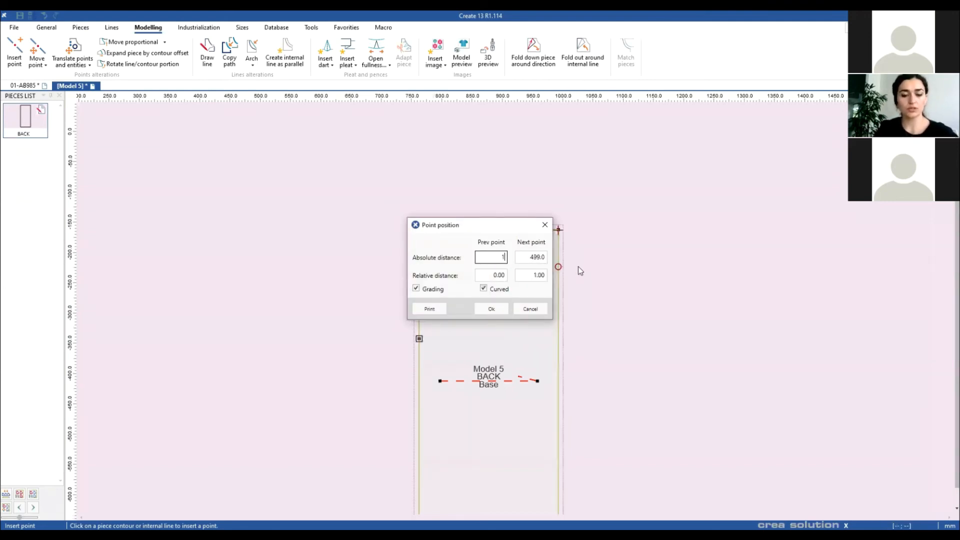
pyautogui.click(490, 308)
pyautogui.rightClick(591, 319)
pyautogui.press('Escape')
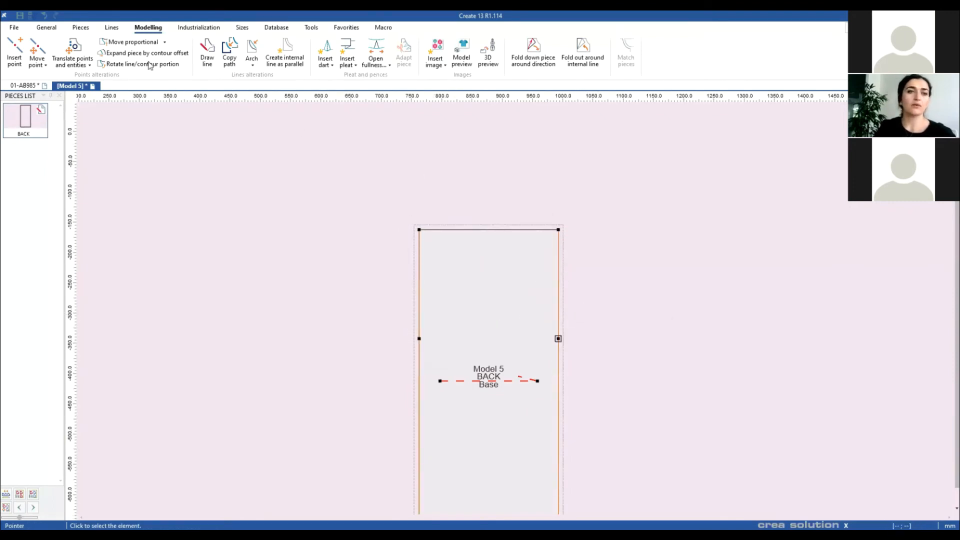
# Step: Add a point on BACK's top edge 40 from the right corner
pyautogui.click(37, 53)
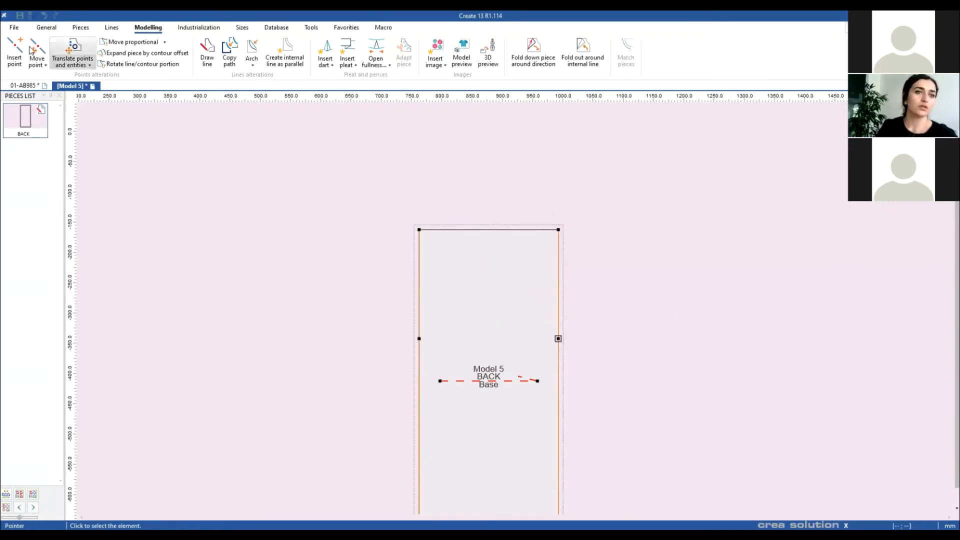
pyautogui.click(542, 230)
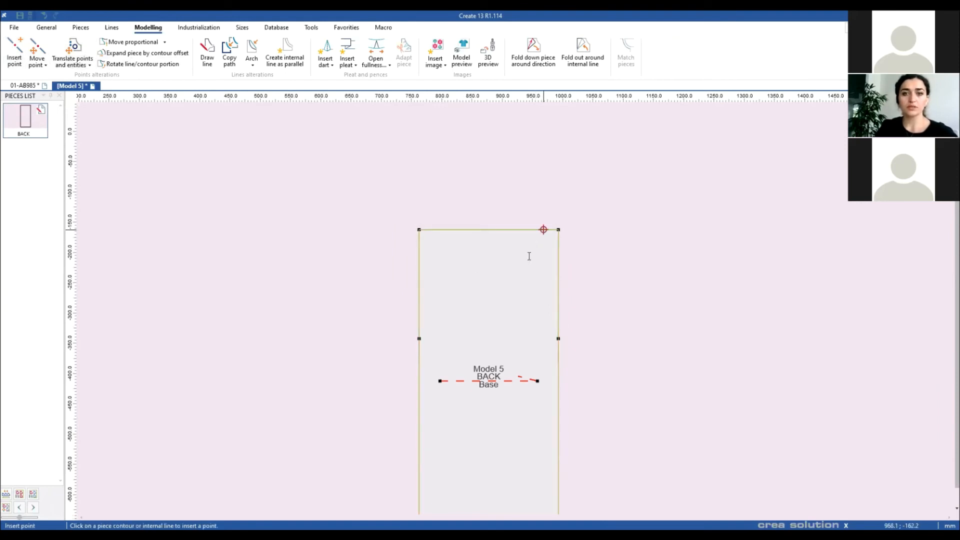
pyautogui.moveTo(529, 256); pyautogui.dragTo(581, 257)
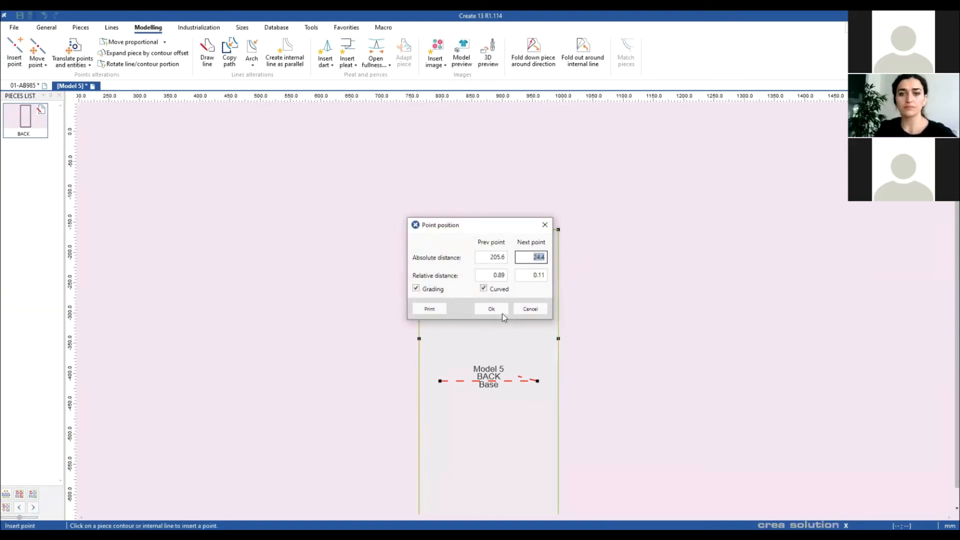
pyautogui.write('40')
pyautogui.press('Return')
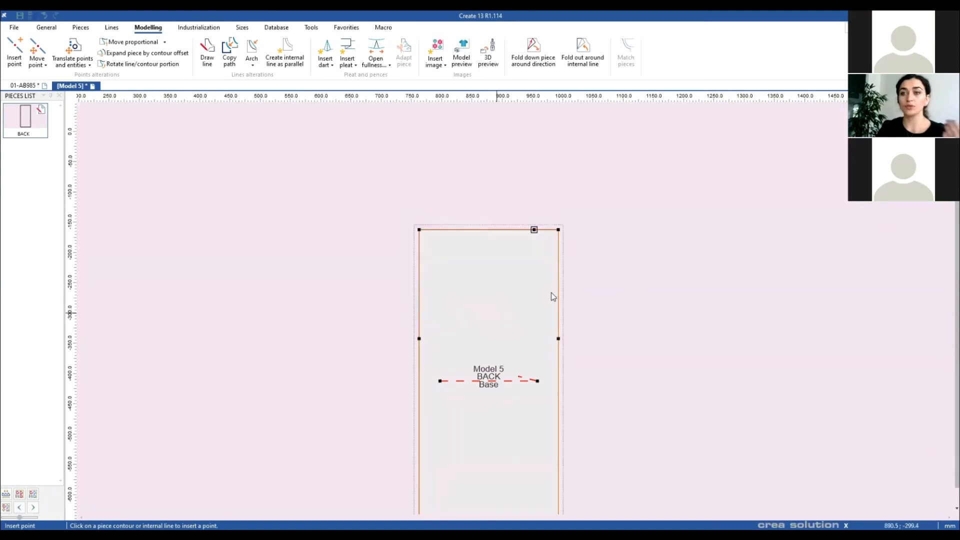
pyautogui.press('Escape')
# Step: Draw a horizontal line between the side points and a diagonal from the top point to the right side
pyautogui.click(213, 49)
pyautogui.click(419, 339)
pyautogui.click(557, 339)
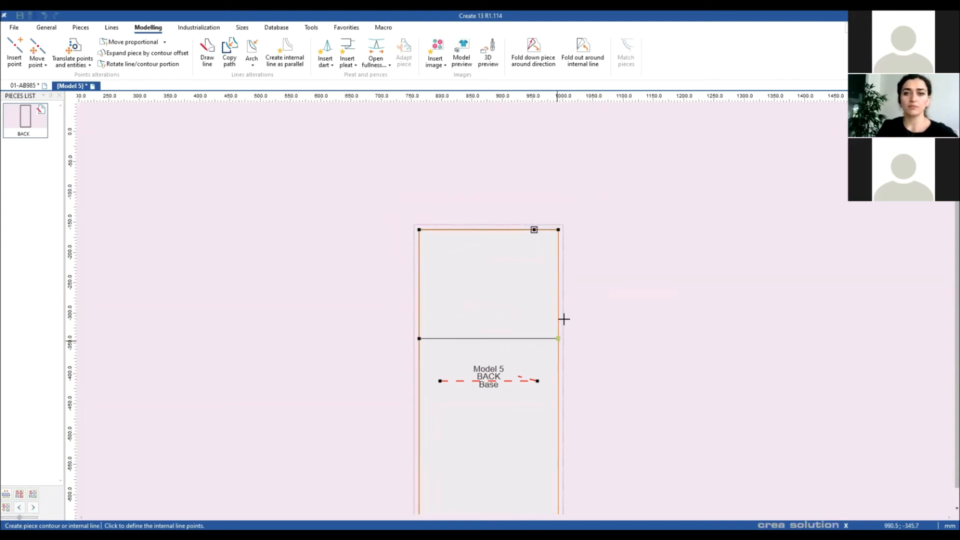
pyautogui.rightClick(559, 339)
pyautogui.click(534, 230)
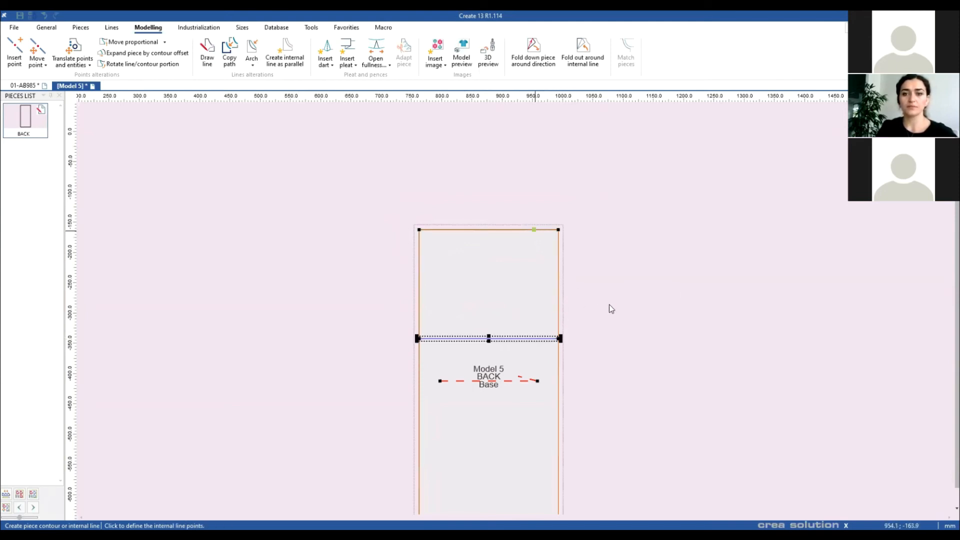
pyautogui.click(559, 339)
pyautogui.rightClick(474, 320)
pyautogui.rightClick(594, 293)
# Step: Insert and move a point to curve the diagonal line, then fit BACK in view
pyautogui.click(608, 301)
pyautogui.press('i')
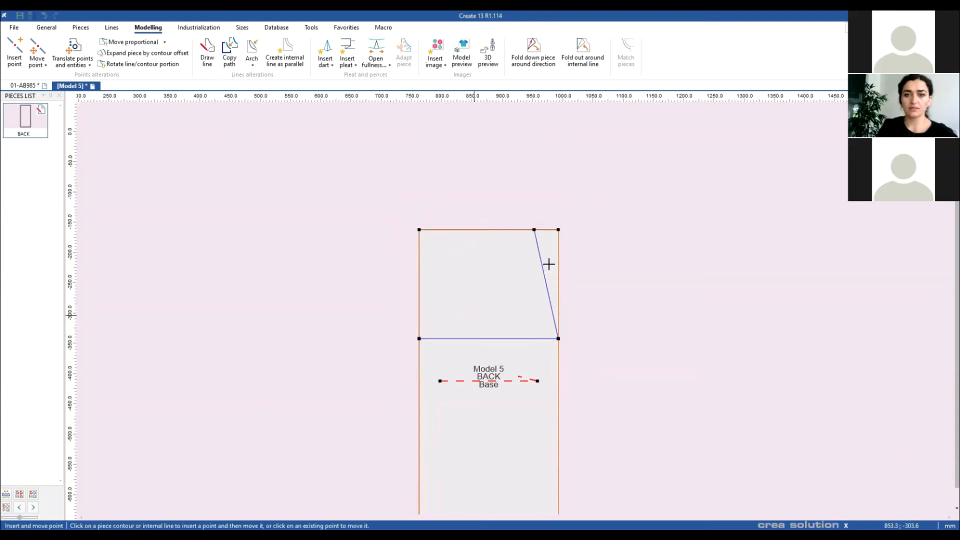
pyautogui.click(543, 270)
pyautogui.click(542, 332)
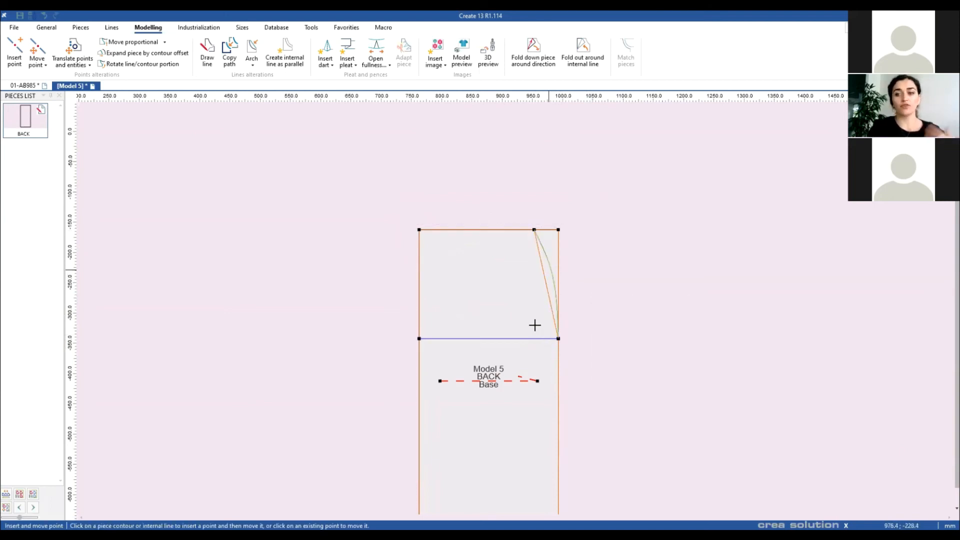
pyautogui.rightClick(599, 253)
pyautogui.click(599, 296)
pyautogui.press('Home')
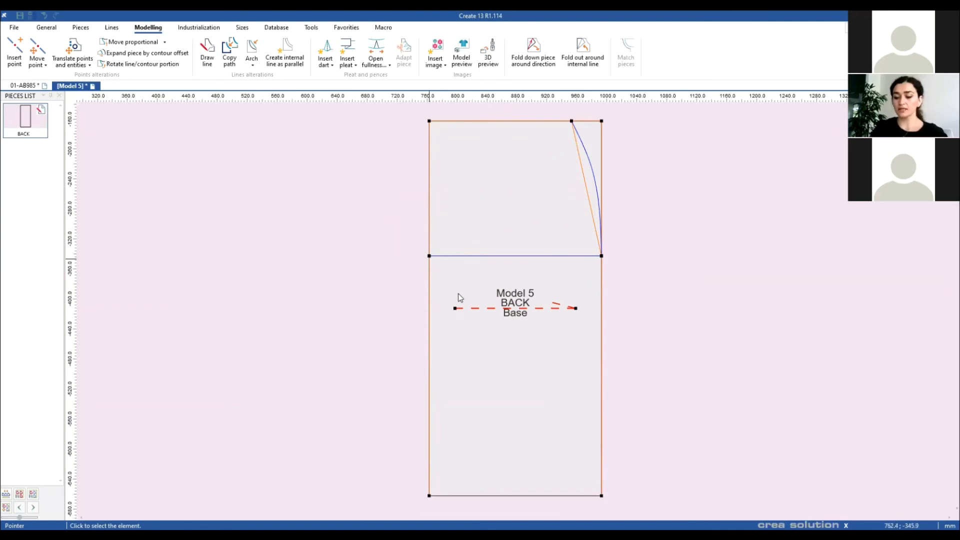
# Step: Create an empty Model 6, keeping the Piano materiali_DEMO material set
pyautogui.click(14, 27)
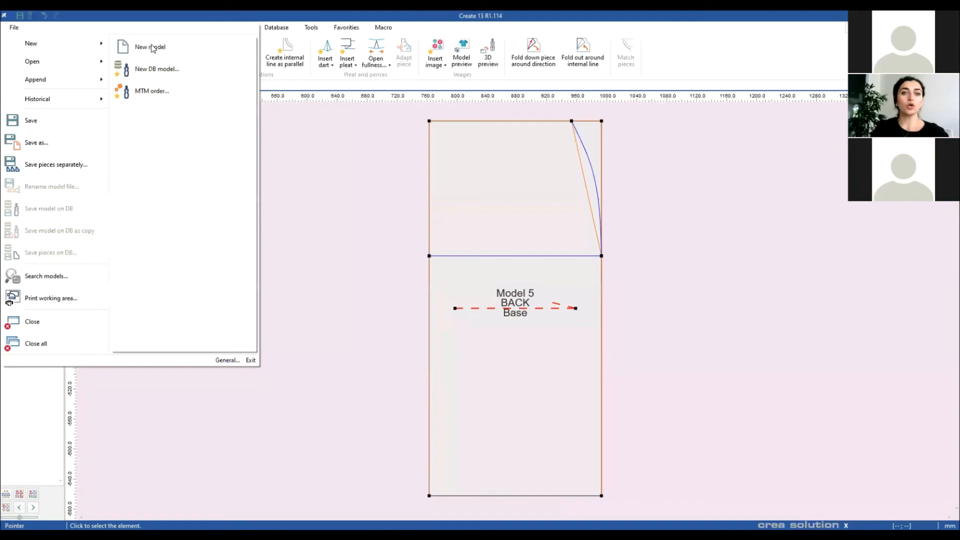
pyautogui.click(235, 48)
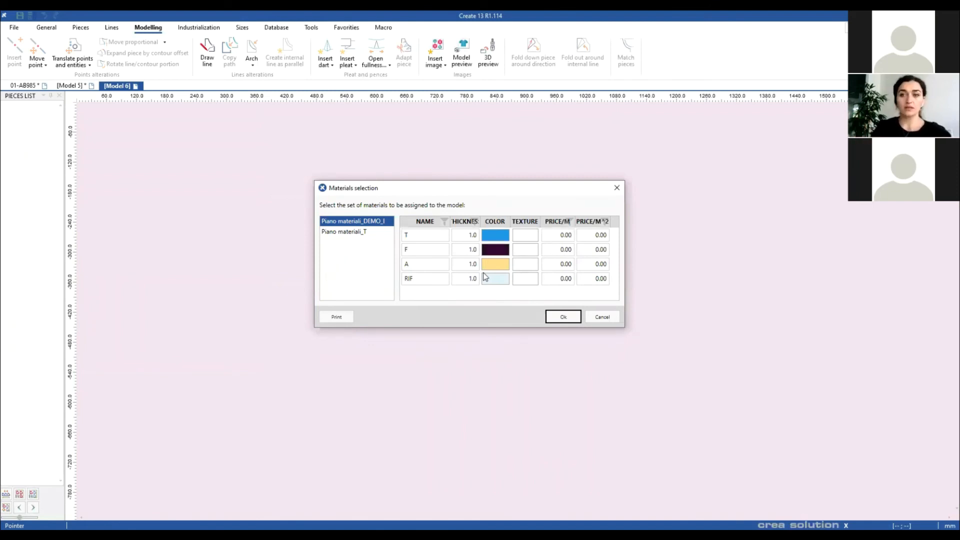
pyautogui.click(358, 231)
pyautogui.click(361, 222)
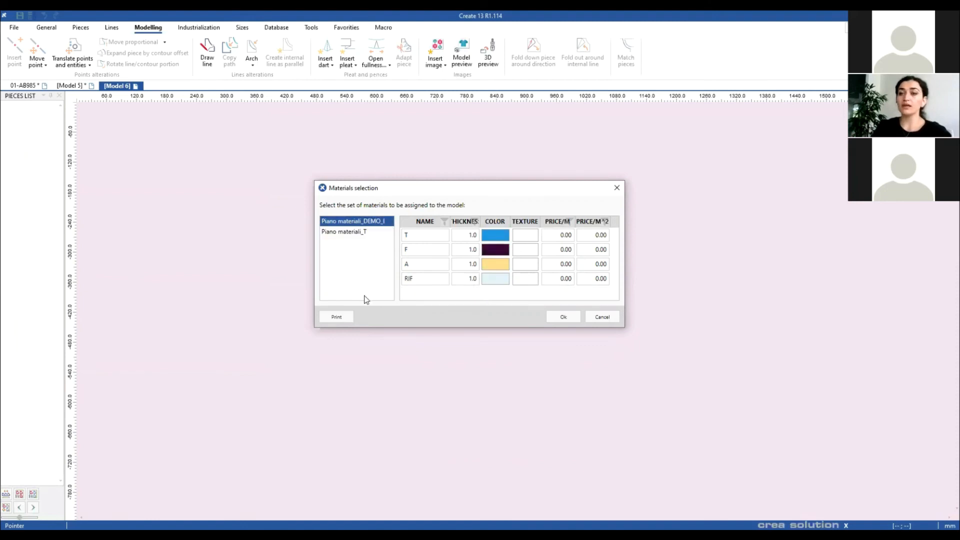
pyautogui.click(563, 317)
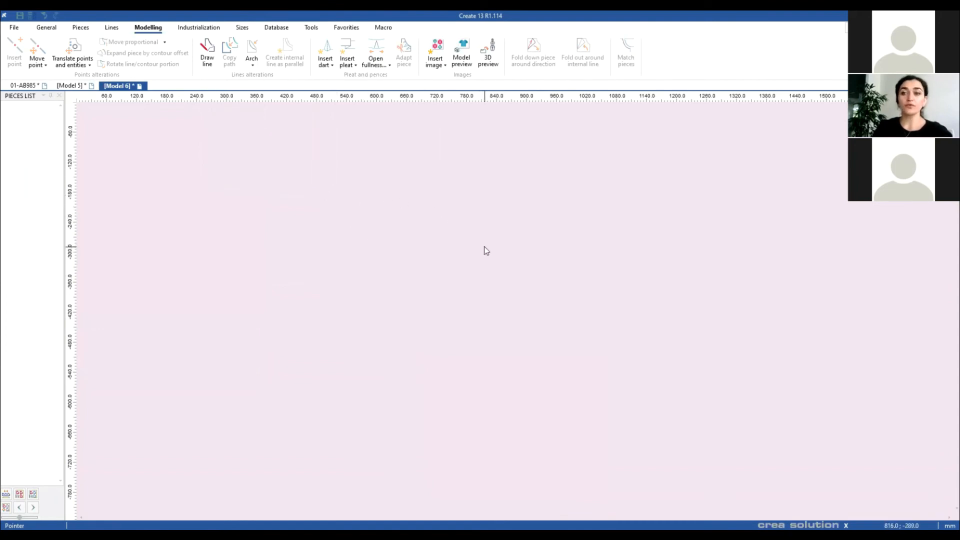
# Step: Run the BASE GONNA macro with 34 cm half waist, 470 half hip, copied notches, 4 cm waistband
pyautogui.click(385, 29)
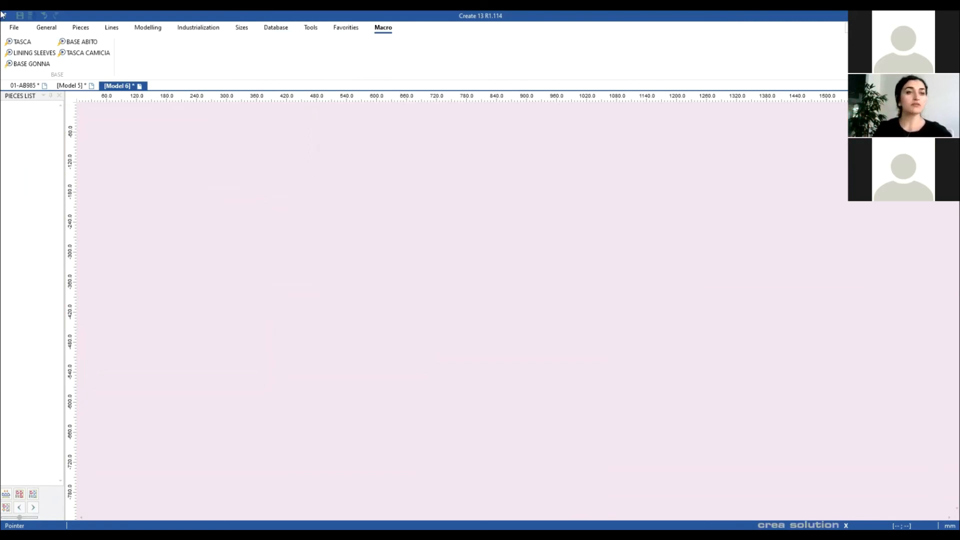
pyautogui.click(36, 65)
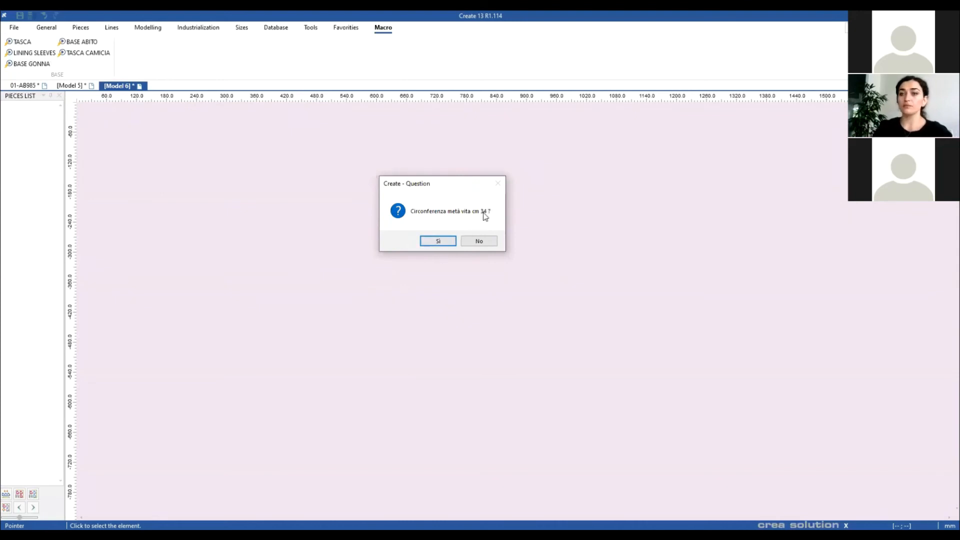
pyautogui.click(452, 243)
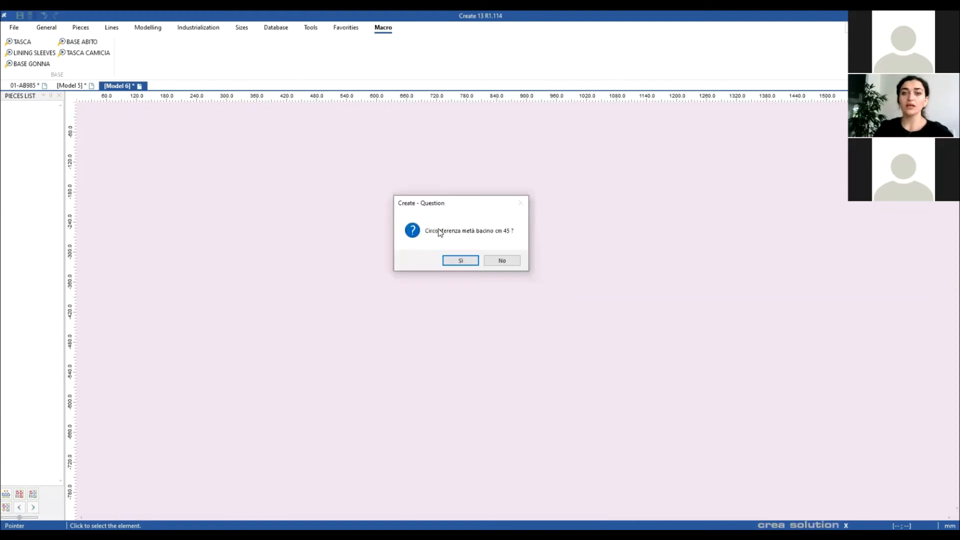
pyautogui.click(504, 260)
pyautogui.write('470')
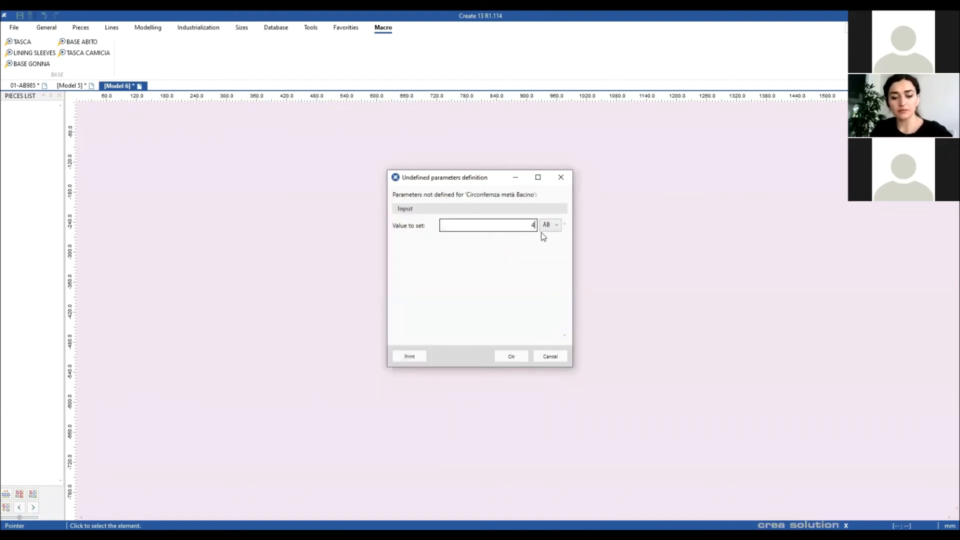
pyautogui.click(504, 355)
pyautogui.click(447, 226)
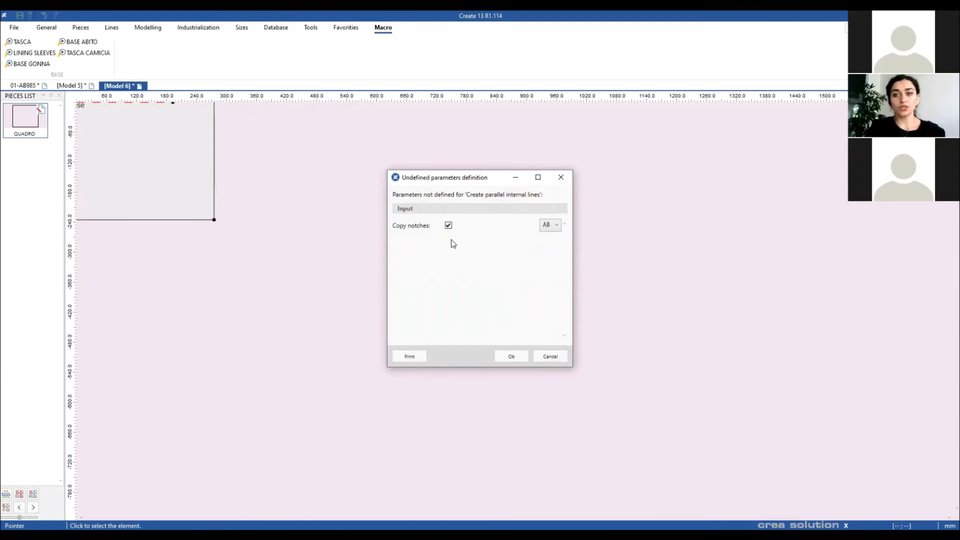
pyautogui.click(511, 356)
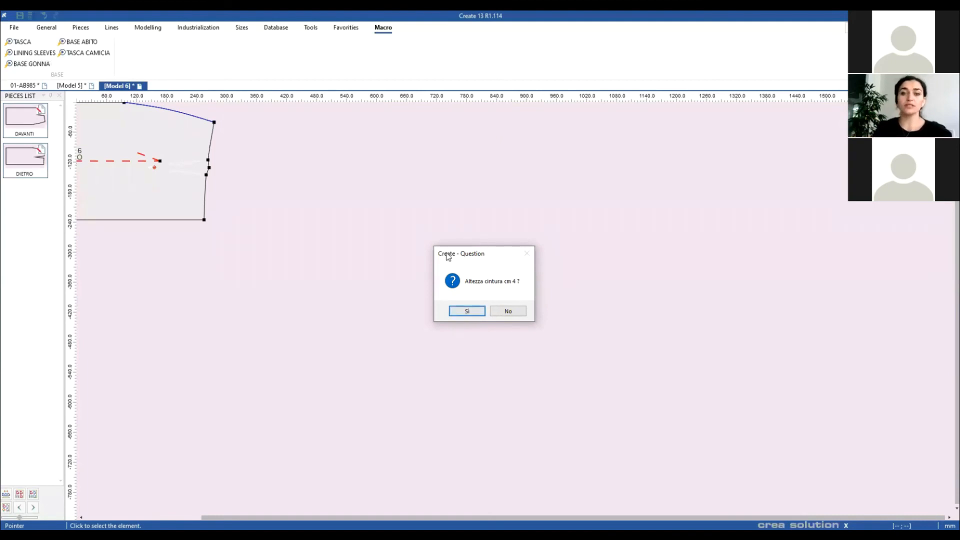
pyautogui.click(476, 315)
# Step: Move DAVANTI up and DIETRO down to separate the skirt pieces
pyautogui.click(505, 313)
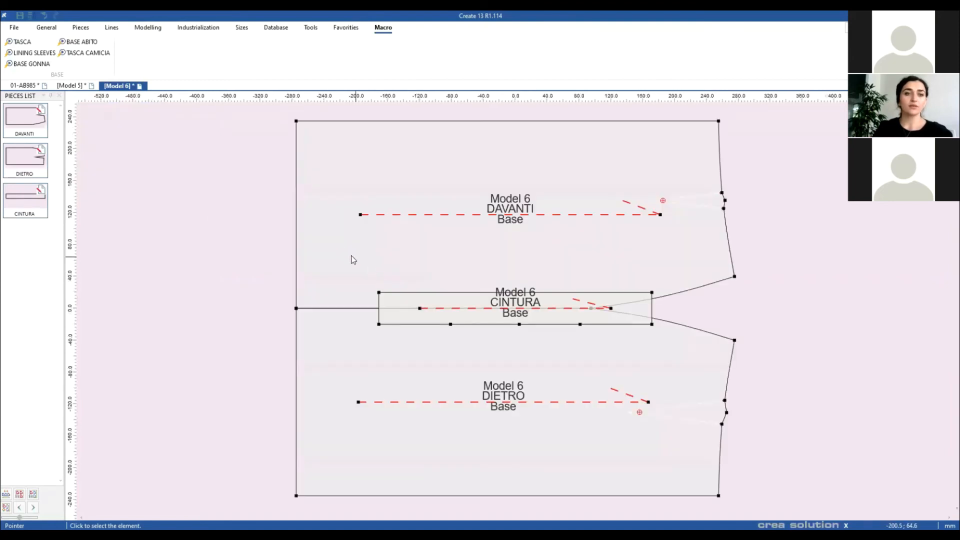
pyautogui.moveTo(537, 225); pyautogui.dragTo(539, 179)
pyautogui.scroll(-1, 528, 302)
pyautogui.moveTo(518, 371); pyautogui.dragTo(513, 420)
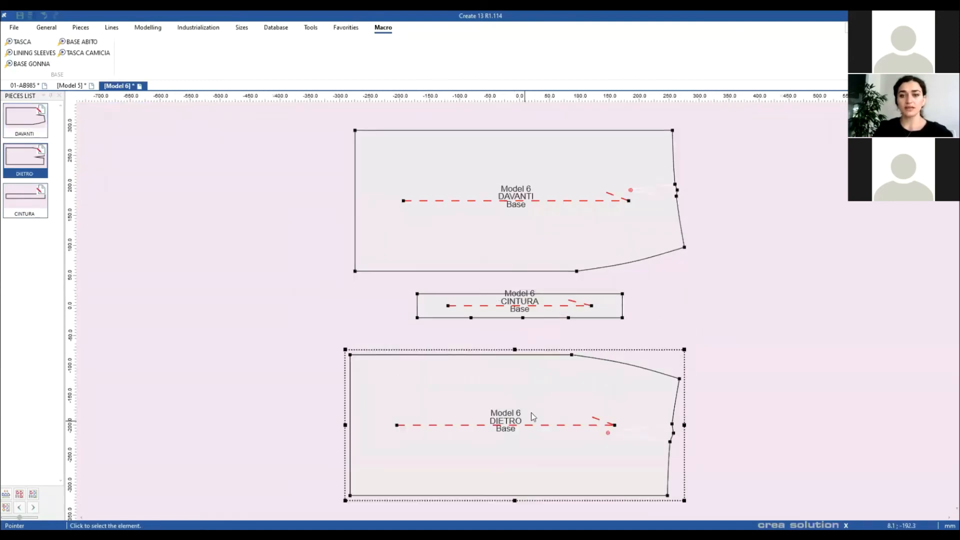
# Step: Rotate the CINTURA waistband 90°, mirror it, and place it right of front and back
pyautogui.click(539, 315)
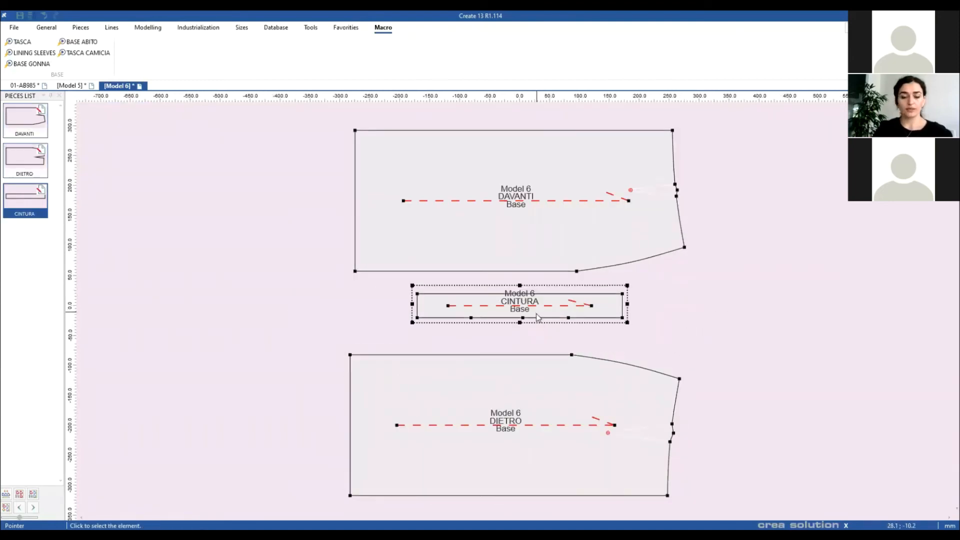
pyautogui.press('r')
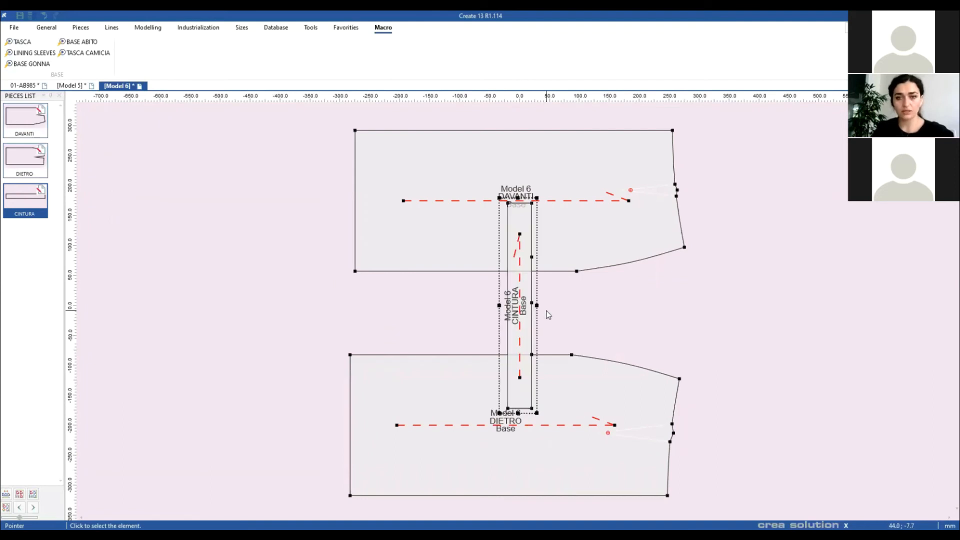
pyautogui.moveTo(523, 324); pyautogui.dragTo(780, 396)
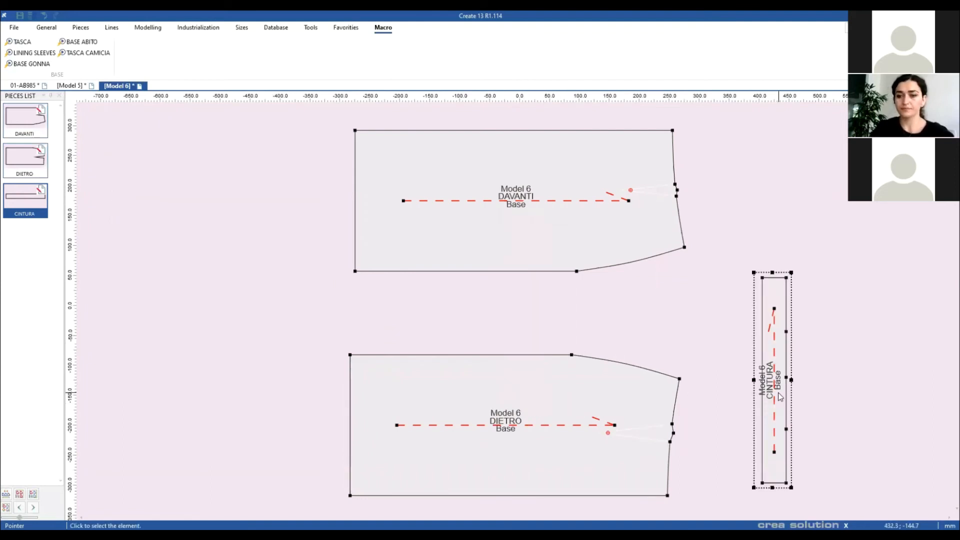
pyautogui.press('h')
pyautogui.click(729, 325)
pyautogui.moveTo(759, 348); pyautogui.dragTo(732, 327)
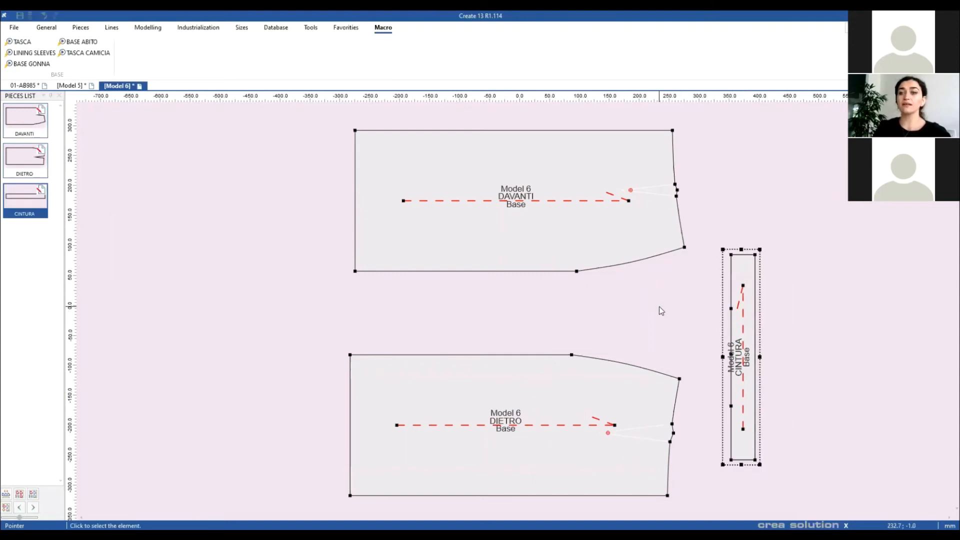
pyautogui.press('f')
pyautogui.doubleClick(541, 230)
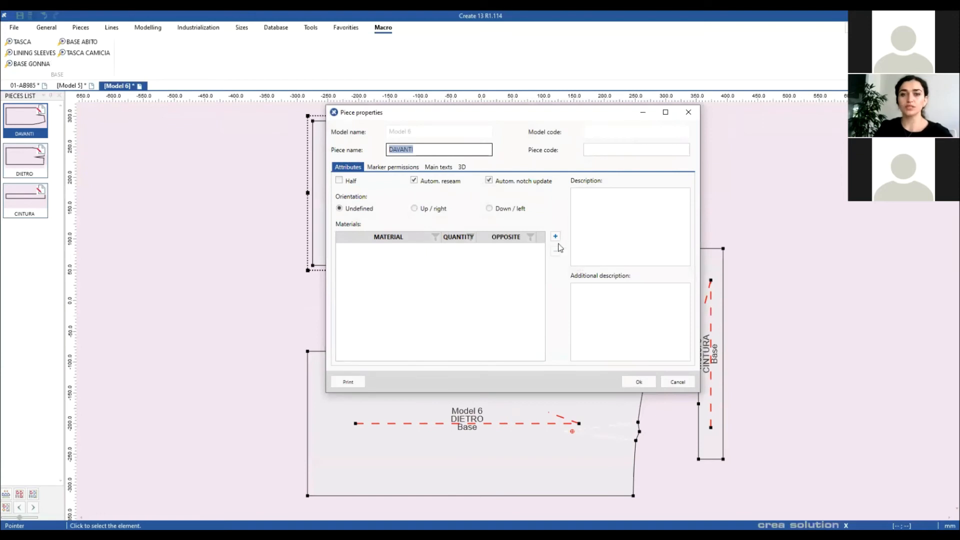
# Step: Assign material T to the DAVANTI piece, then create an empty Model 7
pyautogui.click(426, 150)
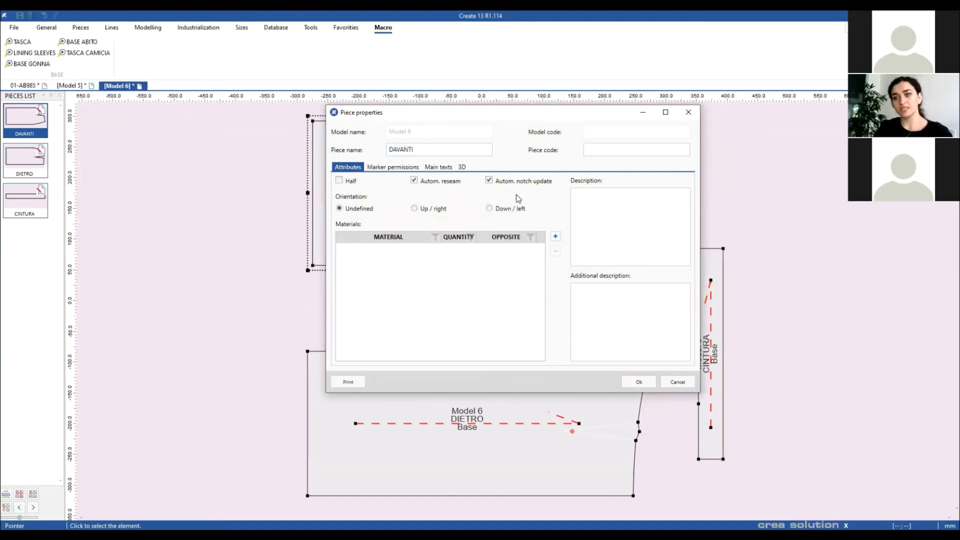
pyautogui.click(555, 237)
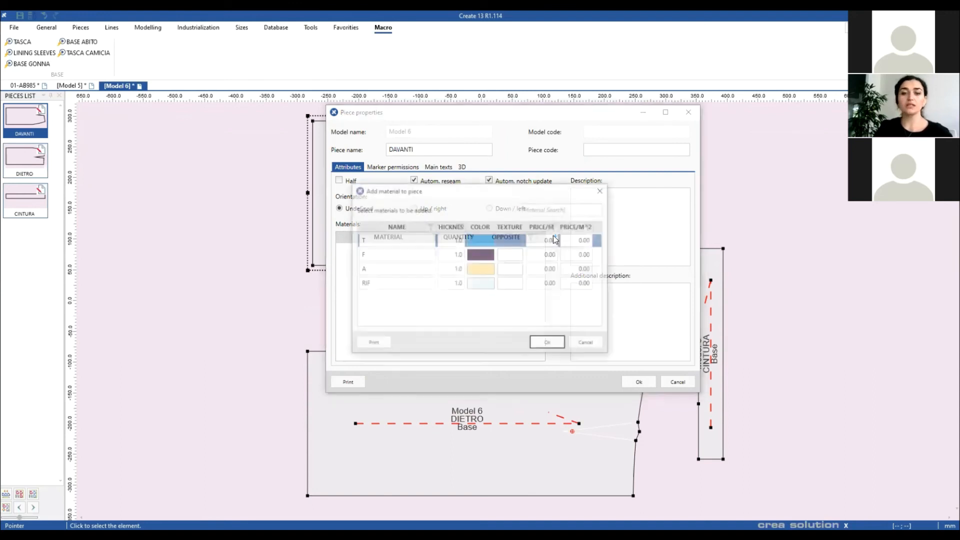
pyautogui.click(425, 244)
pyautogui.click(543, 345)
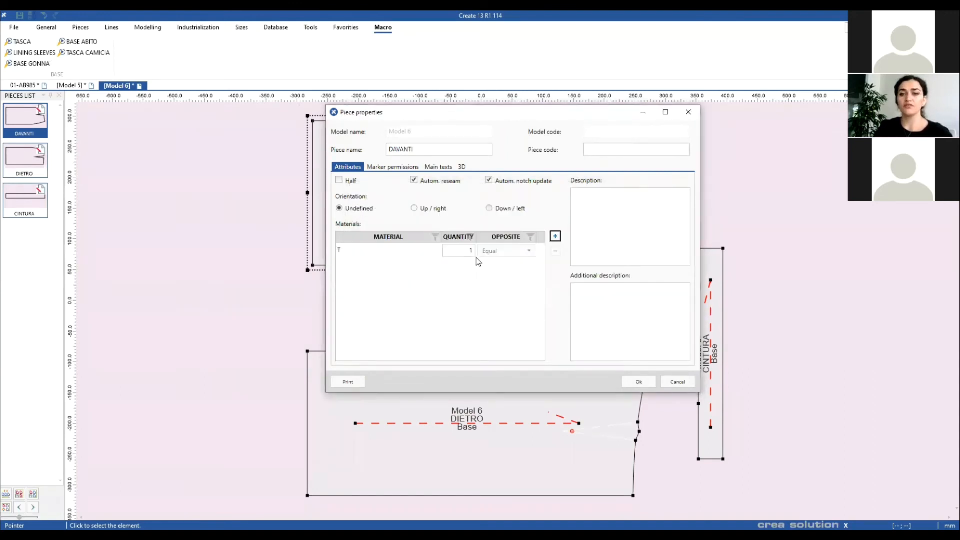
pyautogui.click(638, 382)
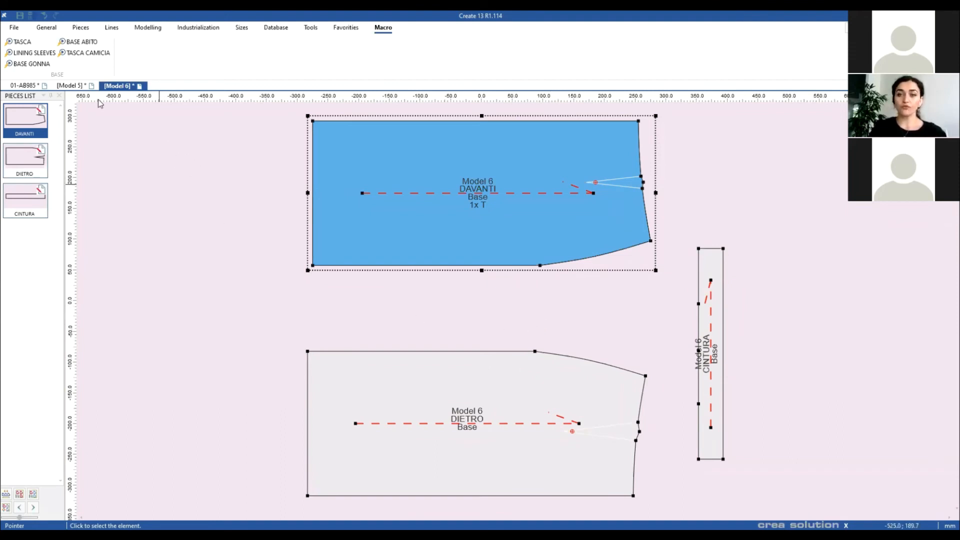
pyautogui.click(14, 29)
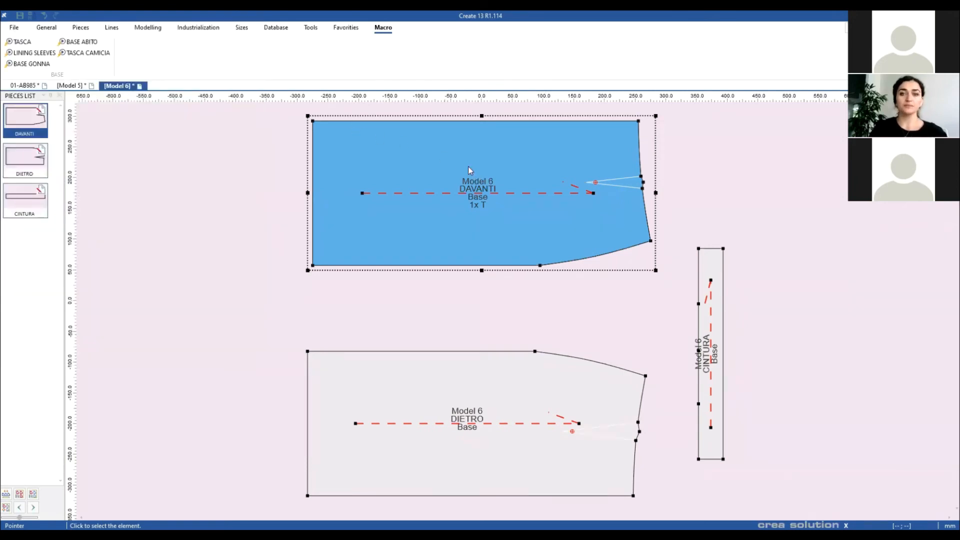
pyautogui.click(551, 314)
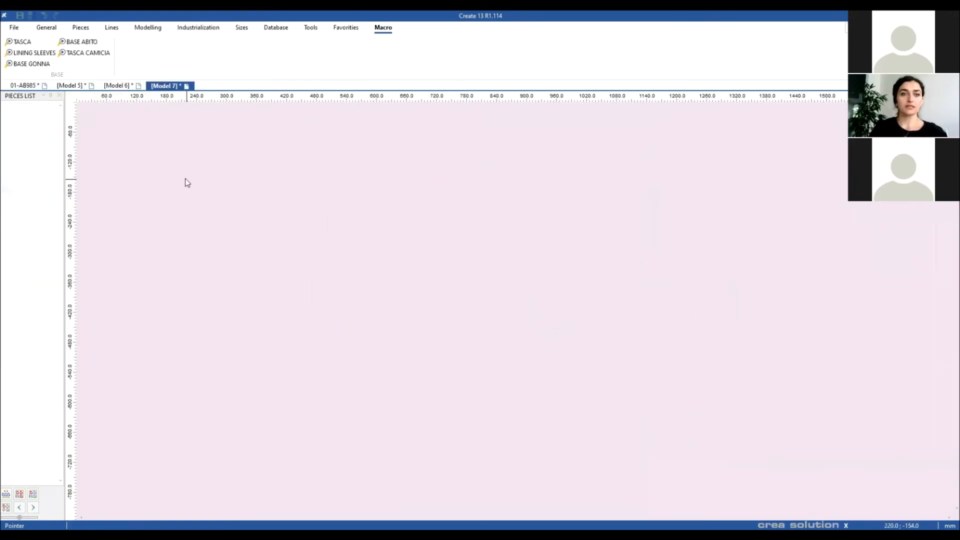
# Step: Run BASE ABITO with chest 890, keeping 68 waist, 88 hip, 40 shoulder, 82 back length, 4 ease
pyautogui.click(81, 42)
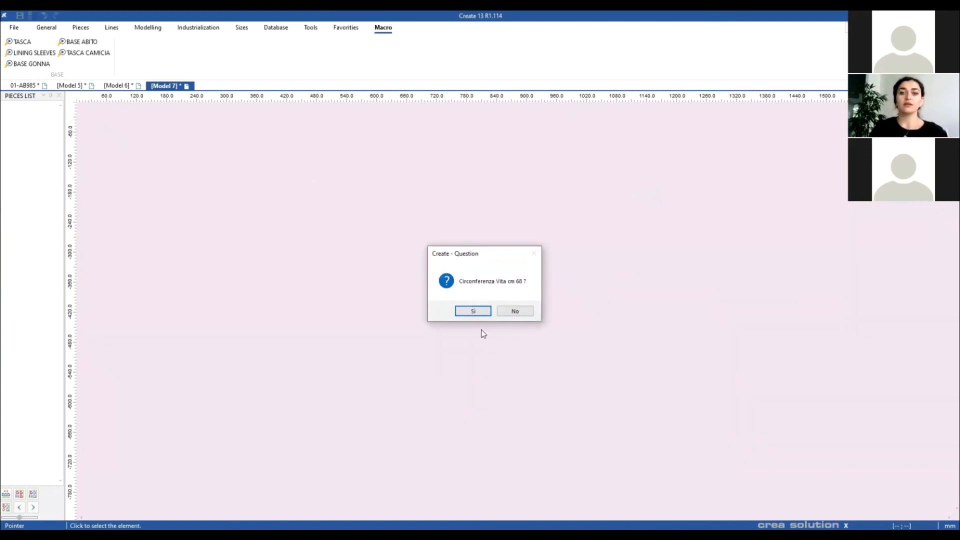
pyautogui.click(456, 313)
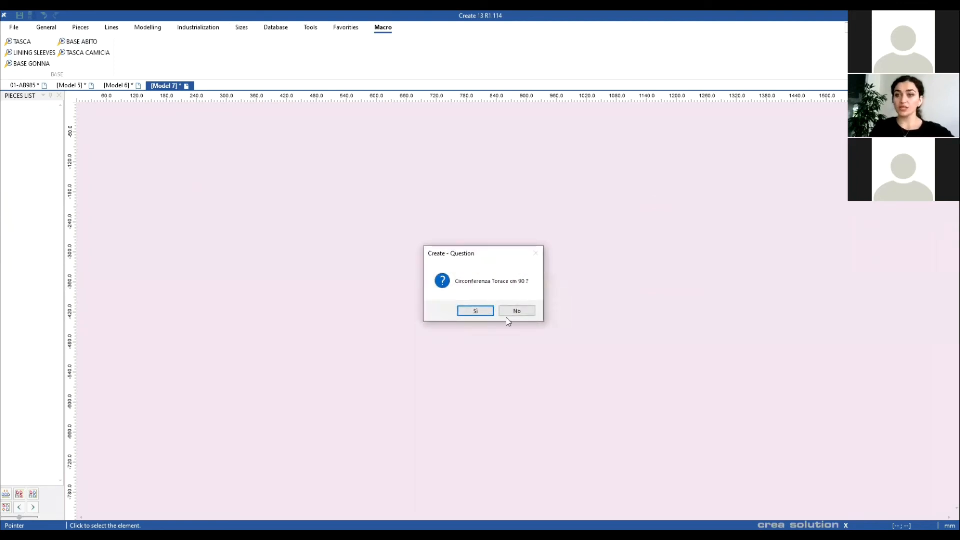
pyautogui.click(520, 313)
pyautogui.click(513, 228)
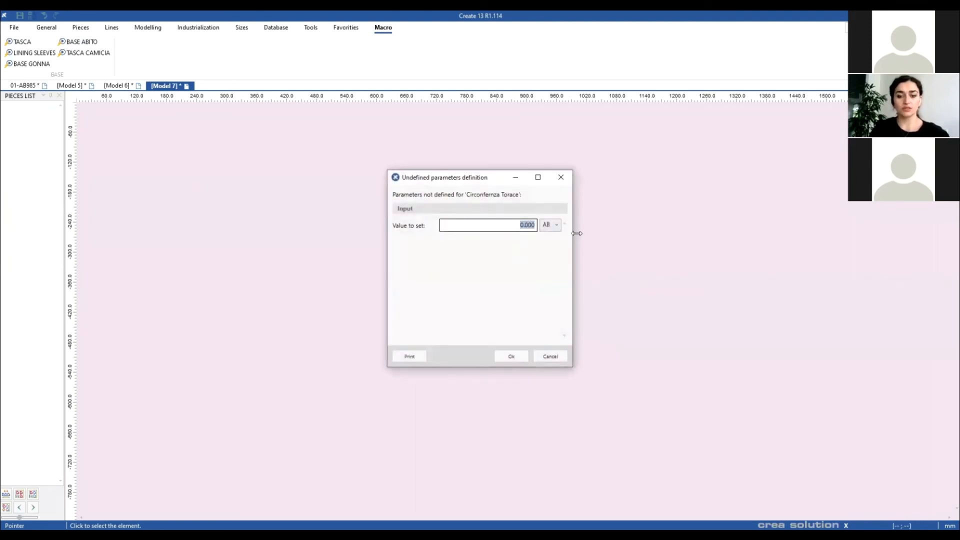
pyautogui.write('890')
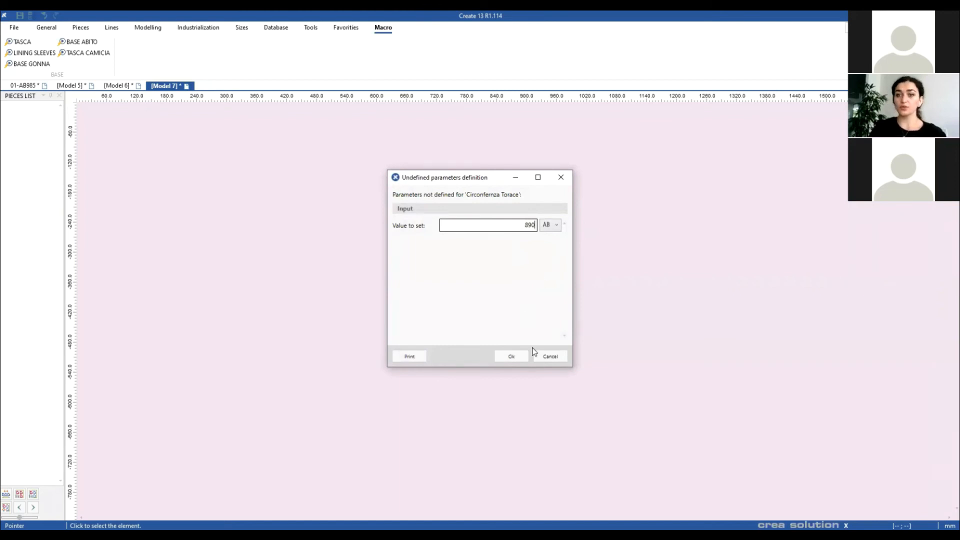
pyautogui.click(512, 357)
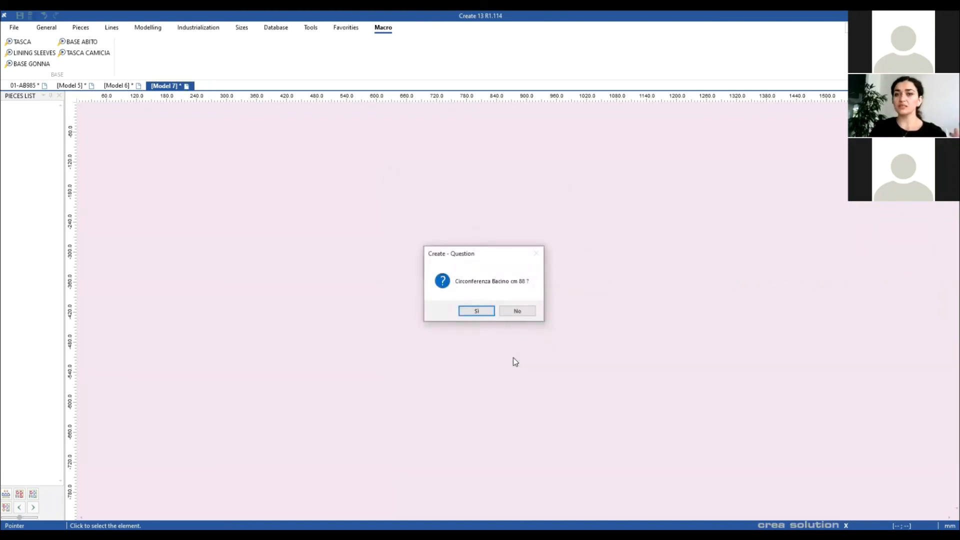
pyautogui.click(470, 314)
pyautogui.click(473, 311)
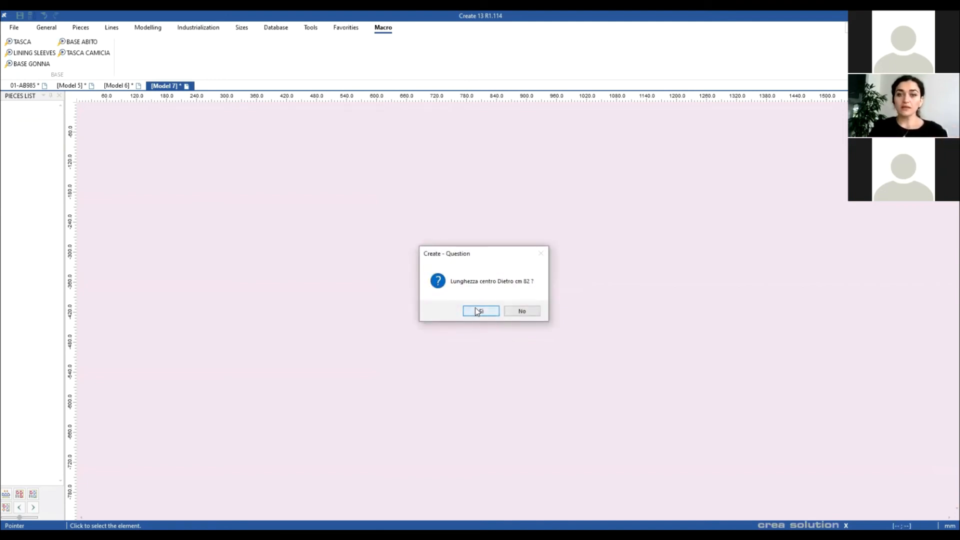
pyautogui.click(477, 311)
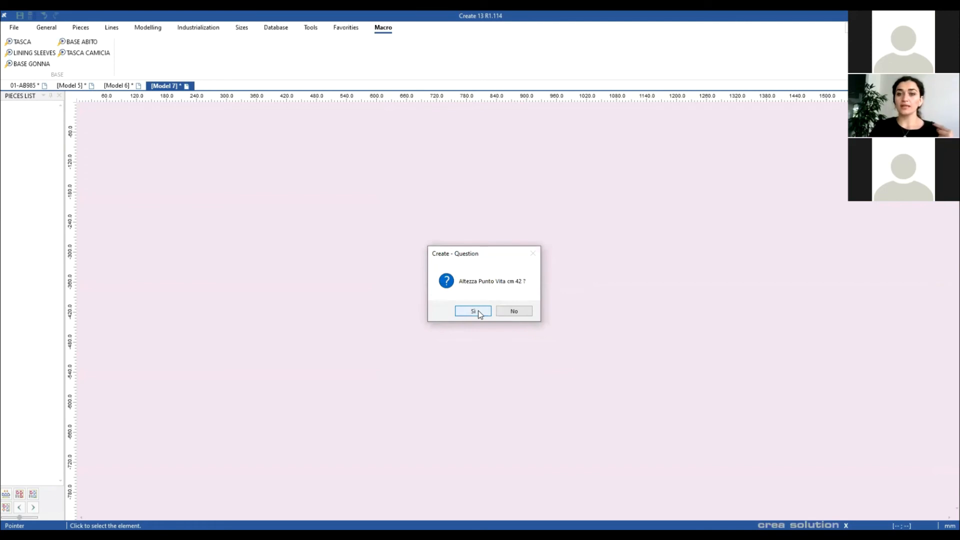
pyautogui.click(478, 310)
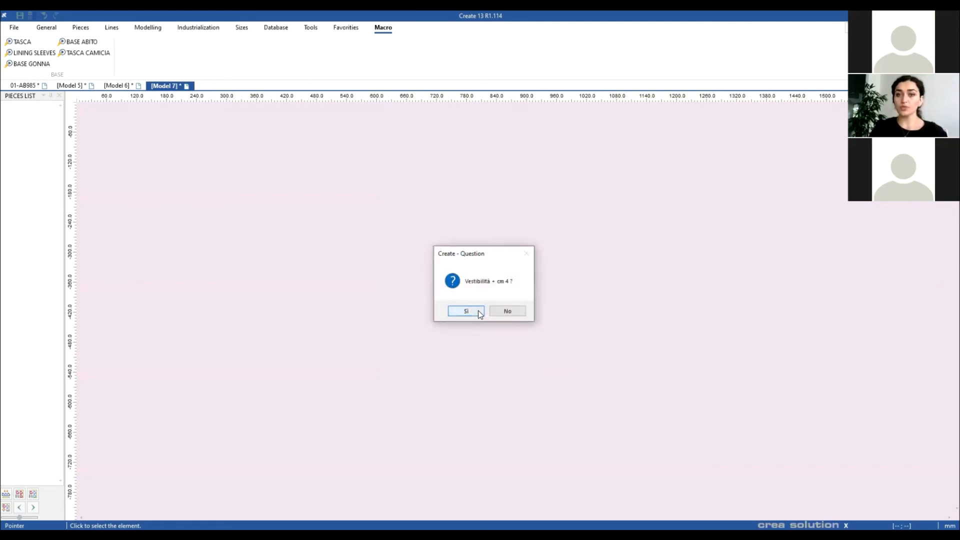
pyautogui.click(466, 310)
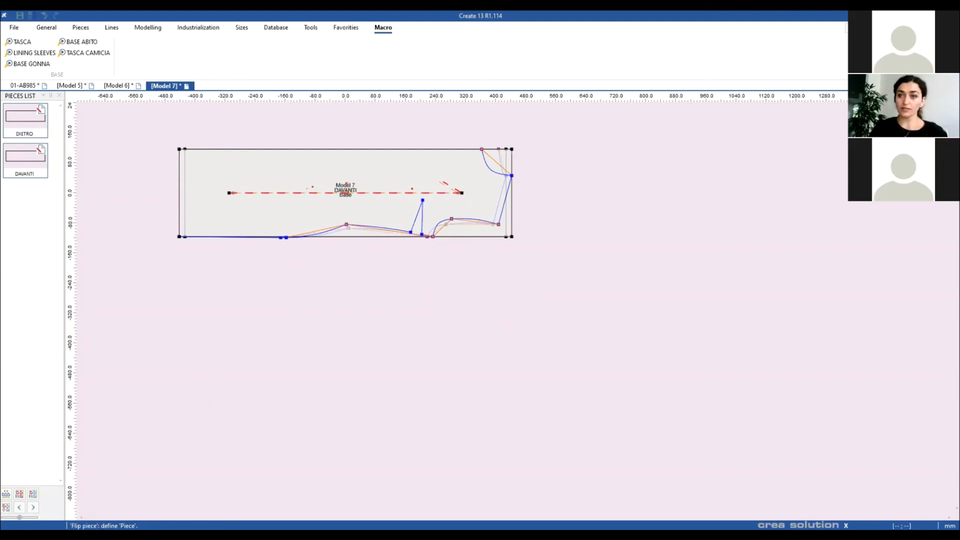
# Step: Flip the DAVANTI piece with both X and Y offsets set to AB
pyautogui.click(279, 183)
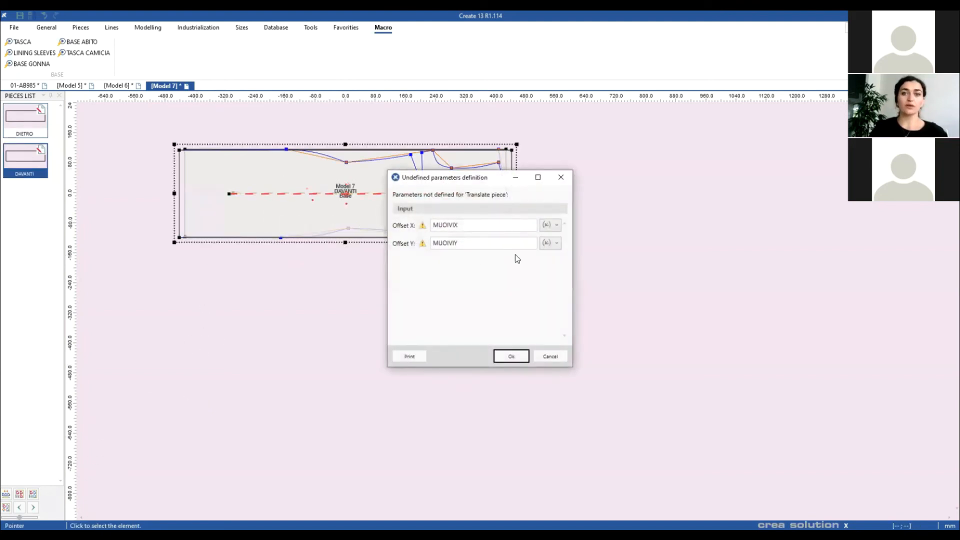
pyautogui.click(557, 224)
pyautogui.click(549, 240)
pyautogui.click(556, 243)
pyautogui.click(554, 258)
pyautogui.click(510, 356)
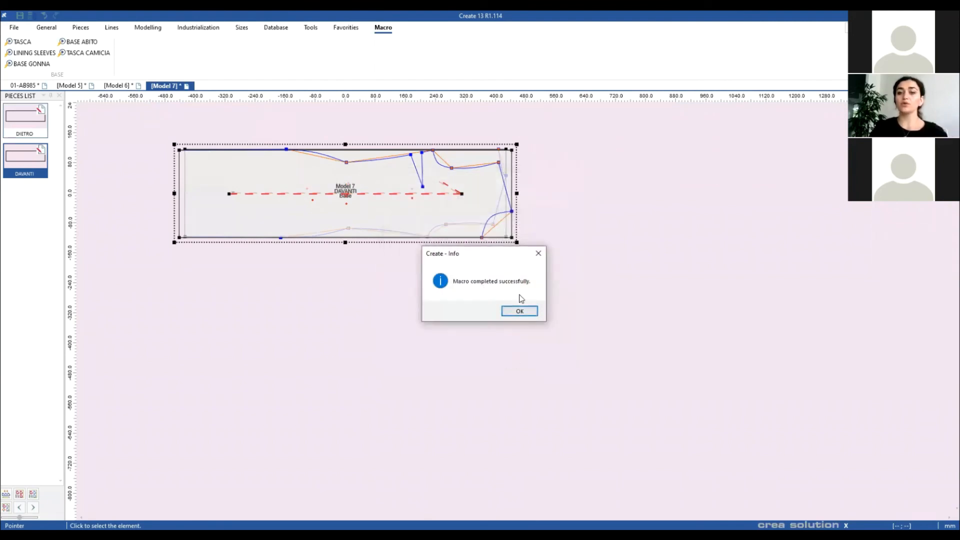
pyautogui.click(529, 313)
# Step: Move DAVANTI below DIETRO and centre both pieces in view
pyautogui.rightClick(514, 287)
pyautogui.click(367, 302)
pyautogui.moveTo(380, 227); pyautogui.dragTo(382, 345)
pyautogui.click(620, 296)
pyautogui.scroll(3, 515, 313)
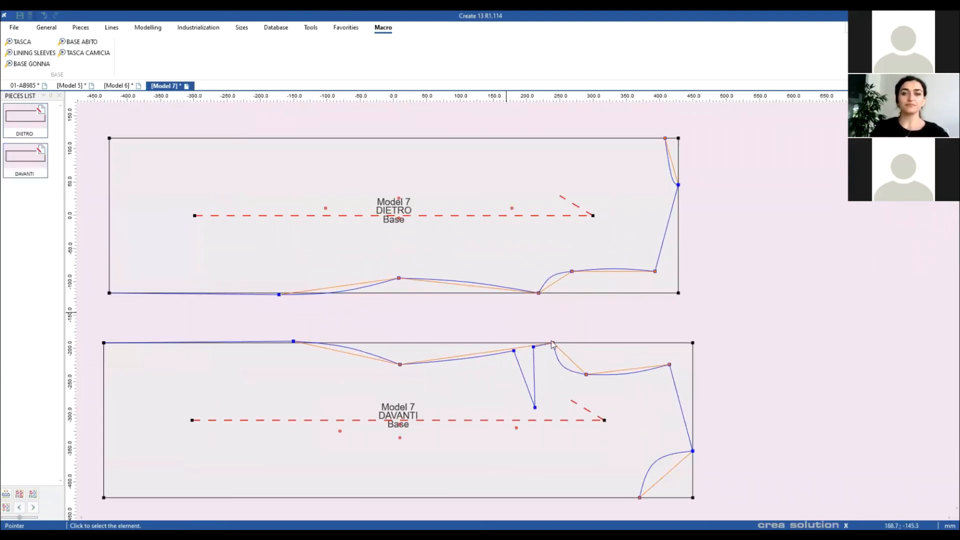
pyautogui.moveTo(507, 316); pyautogui.dragTo(581, 349)
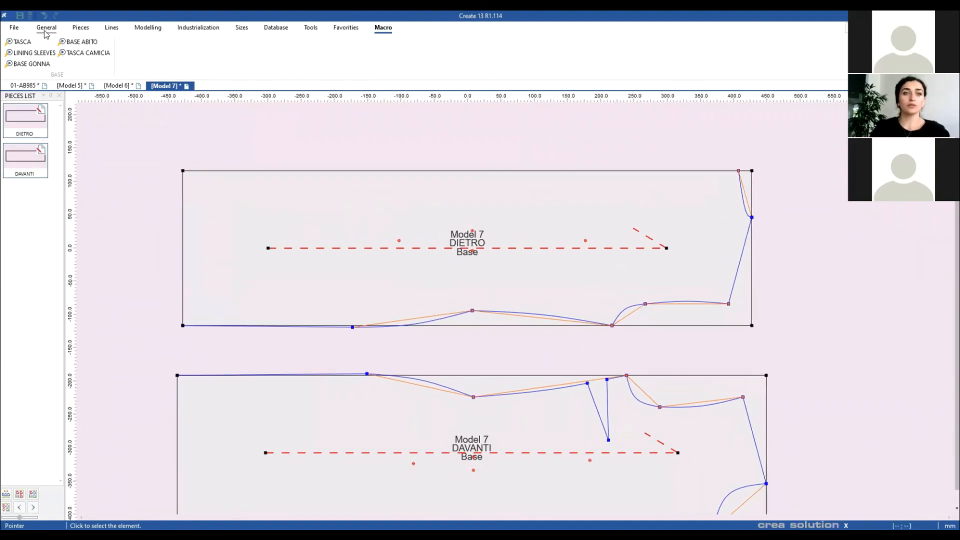
pyautogui.click(45, 31)
# Step: Extract piece P548 from the DIETRO region and P551 from the DAVANTI region
pyautogui.click(84, 29)
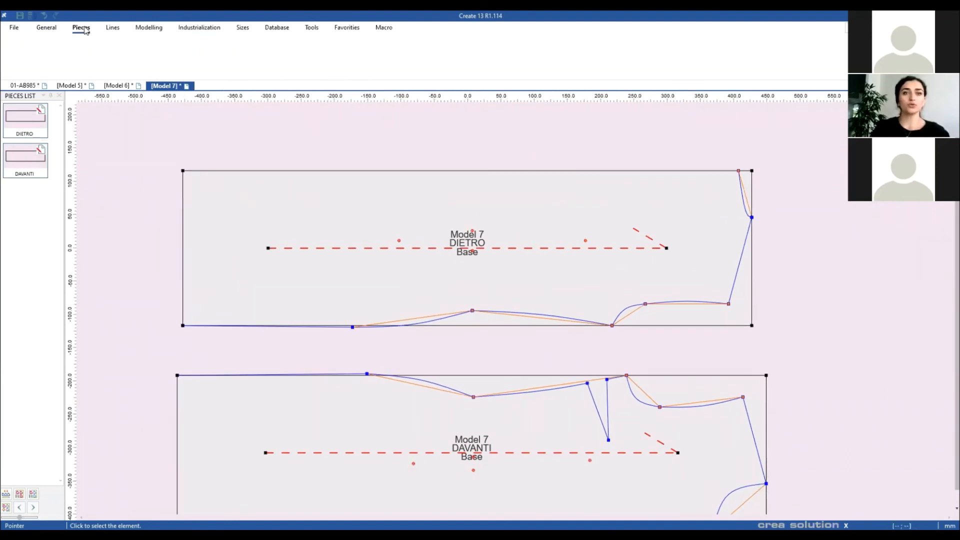
pyautogui.click(390, 50)
pyautogui.click(412, 198)
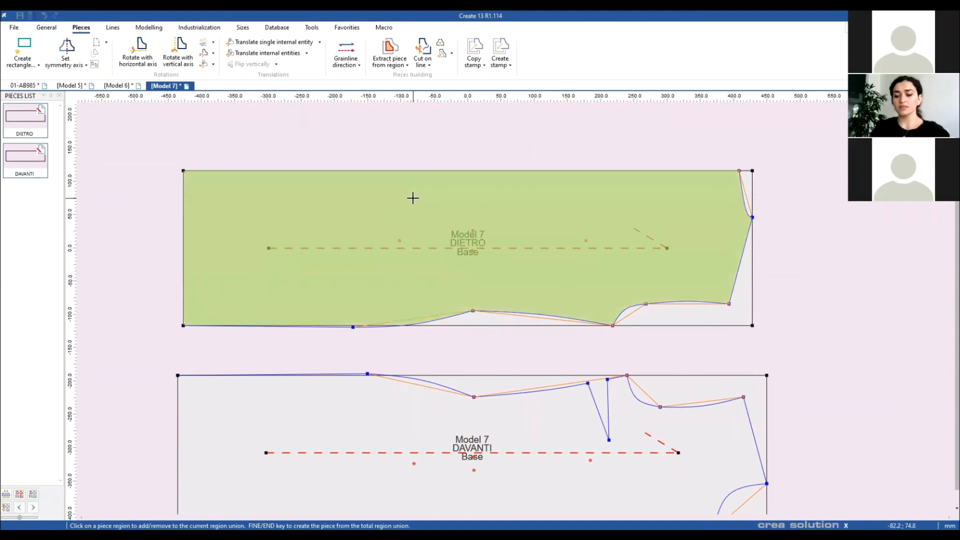
pyautogui.press('End')
pyautogui.click(380, 395)
pyautogui.press('End')
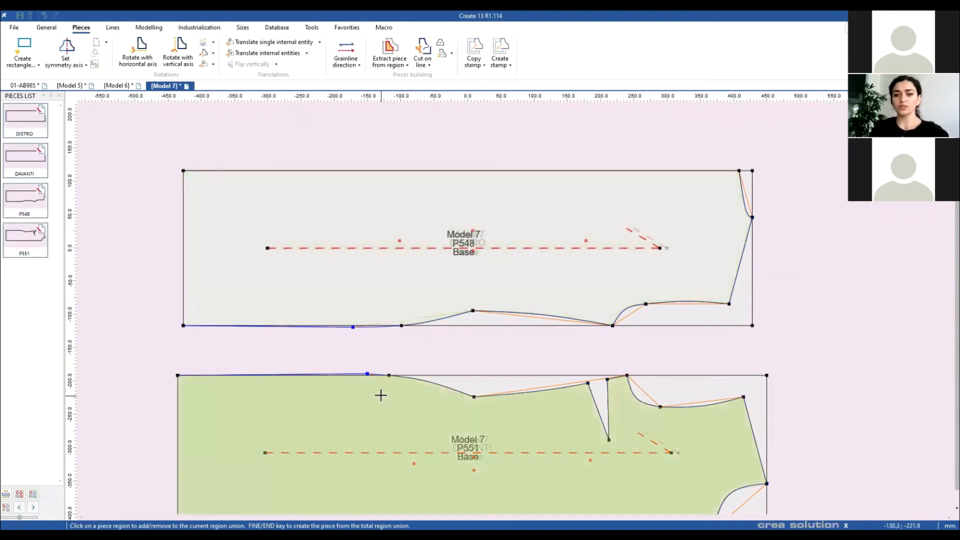
# Step: Drag P548 and P551 below the originals, stacking P548 directly above P551
pyautogui.scroll(-3, 390, 388)
pyautogui.rightClick(581, 292)
pyautogui.click(602, 299)
pyautogui.click(540, 366)
pyautogui.moveTo(540, 366); pyautogui.dragTo(520, 390)
pyautogui.scroll(-4, 520, 311)
pyautogui.moveTo(541, 171); pyautogui.dragTo(539, 470)
pyautogui.scroll(-1, 545, 325)
pyautogui.moveTo(545, 325); pyautogui.dragTo(542, 470)
pyautogui.scroll(4, 515, 308)
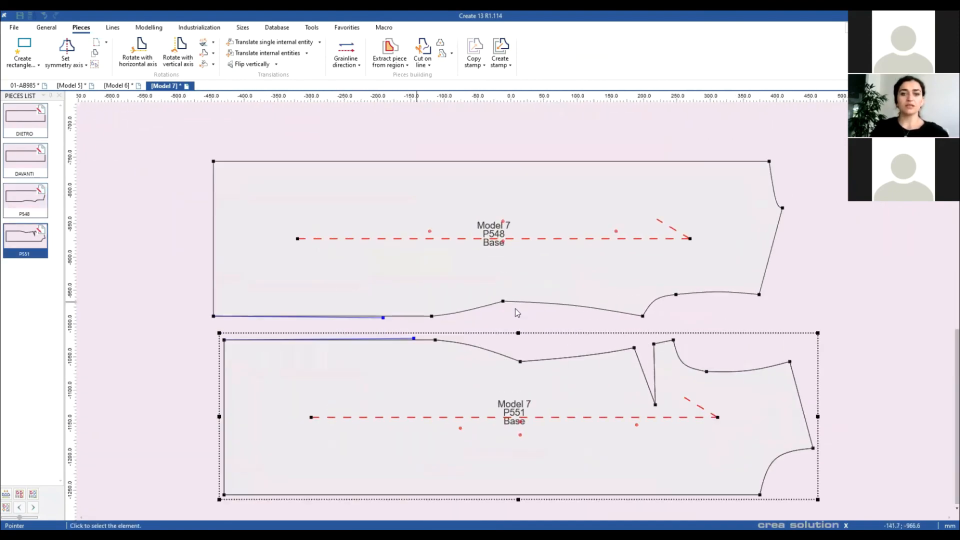
pyautogui.scroll(2, 515, 308)
# Step: Delete the stray short segment from P548's lower edge
pyautogui.click(516, 303)
pyautogui.press('Delete')
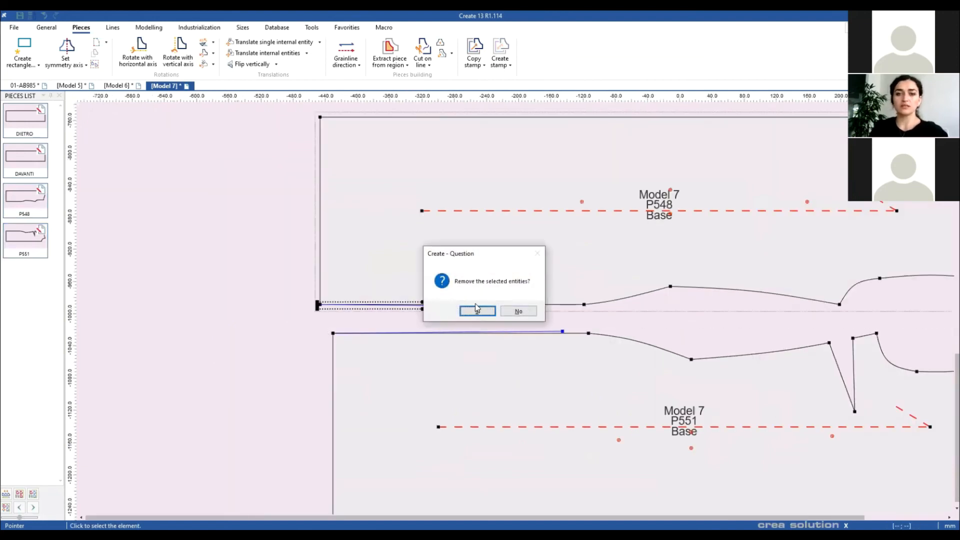
pyautogui.click(473, 311)
pyautogui.scroll(-1, 514, 315)
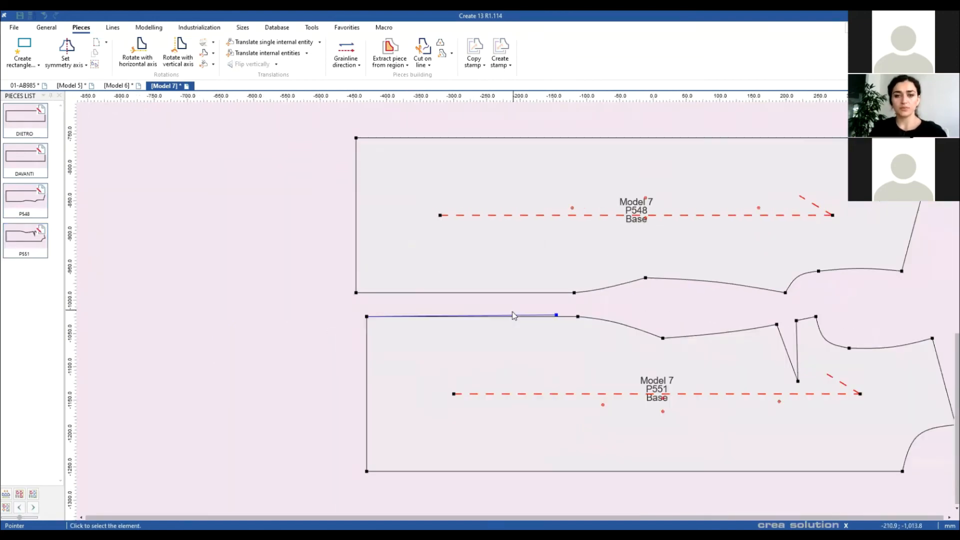
pyautogui.scroll(2, 516, 313)
# Step: Delete the stray segment from P551's upper edge, then clear the piece selection
pyautogui.click(528, 307)
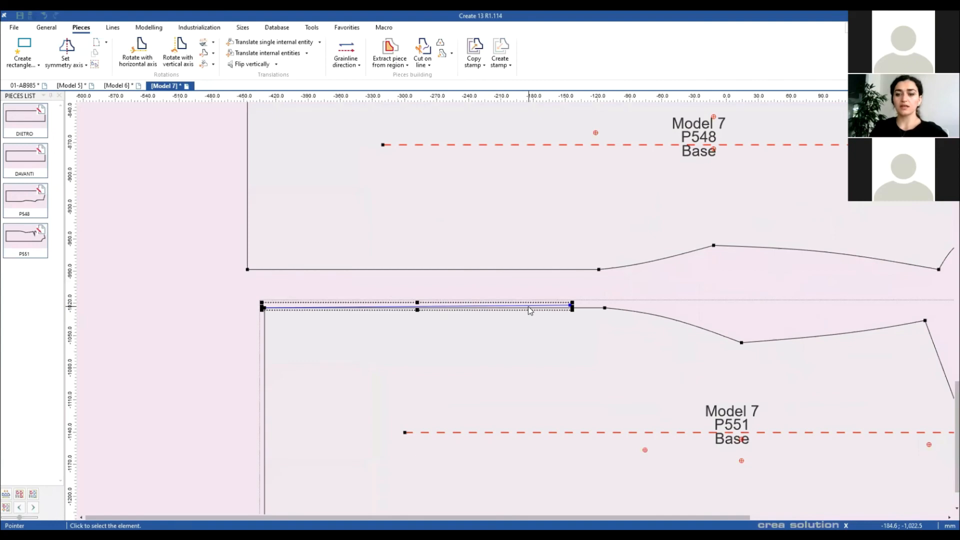
pyautogui.press('Delete')
pyautogui.click(488, 311)
pyautogui.scroll(-3, 515, 310)
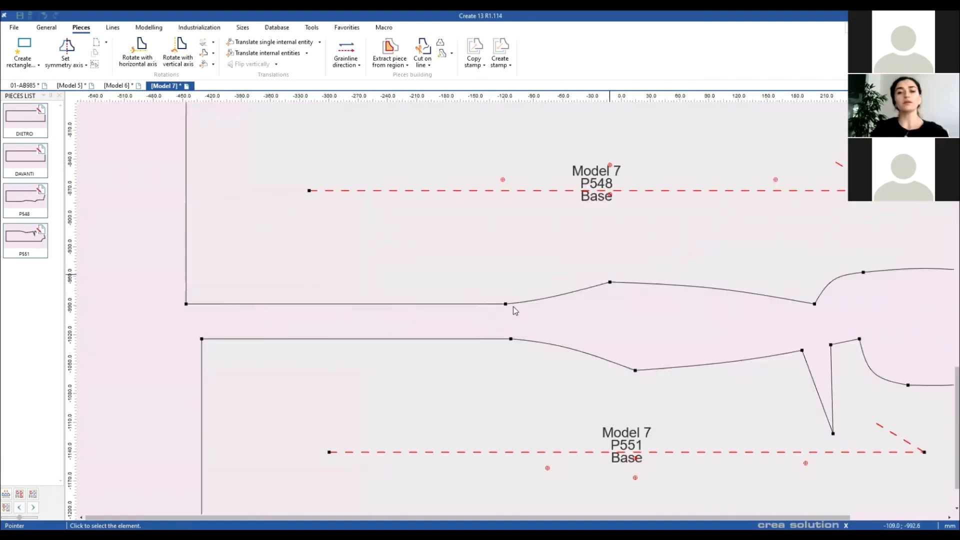
pyautogui.scroll(2, 516, 310)
pyautogui.scroll(-4, 515, 308)
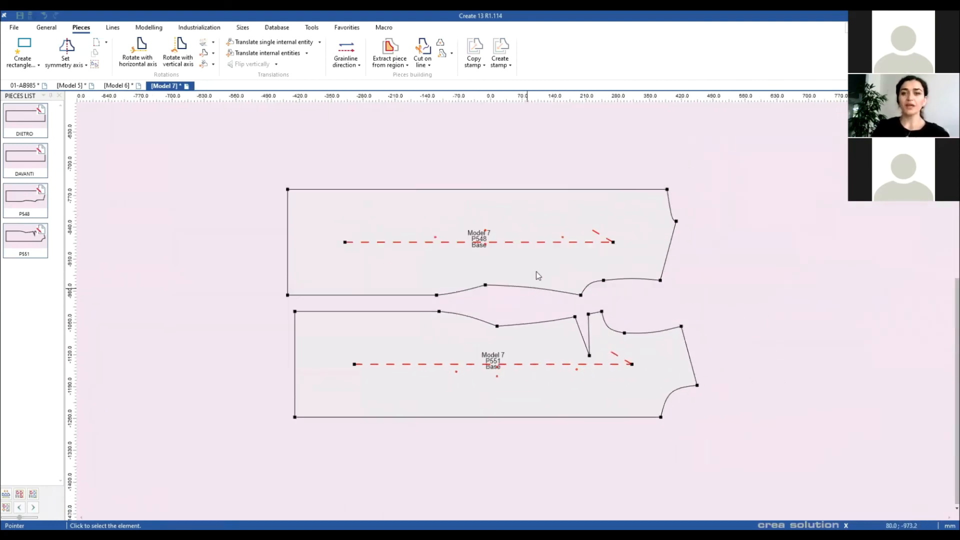
pyautogui.click(539, 272)
pyautogui.click(628, 299)
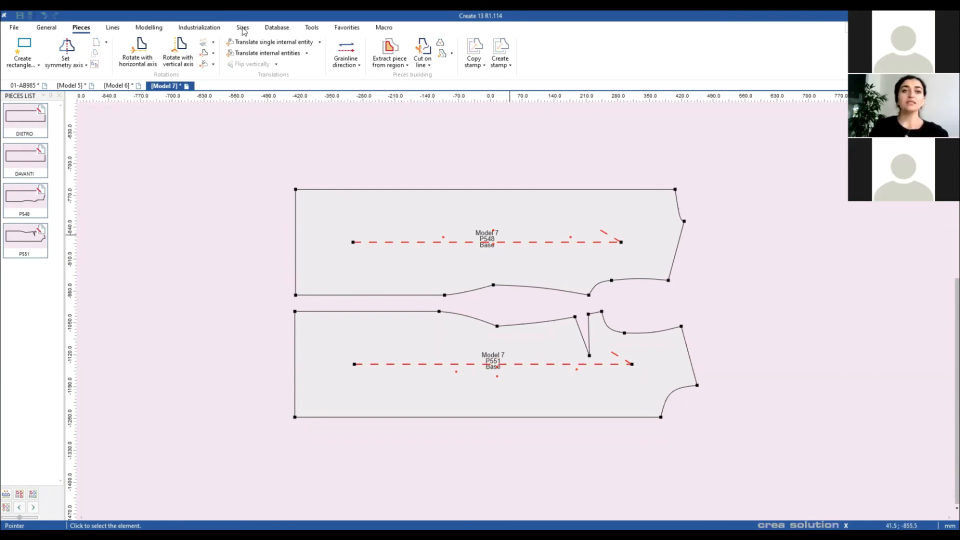
# Step: Show the Macro tab, then expand File > Open to list its opening options
pyautogui.click(383, 28)
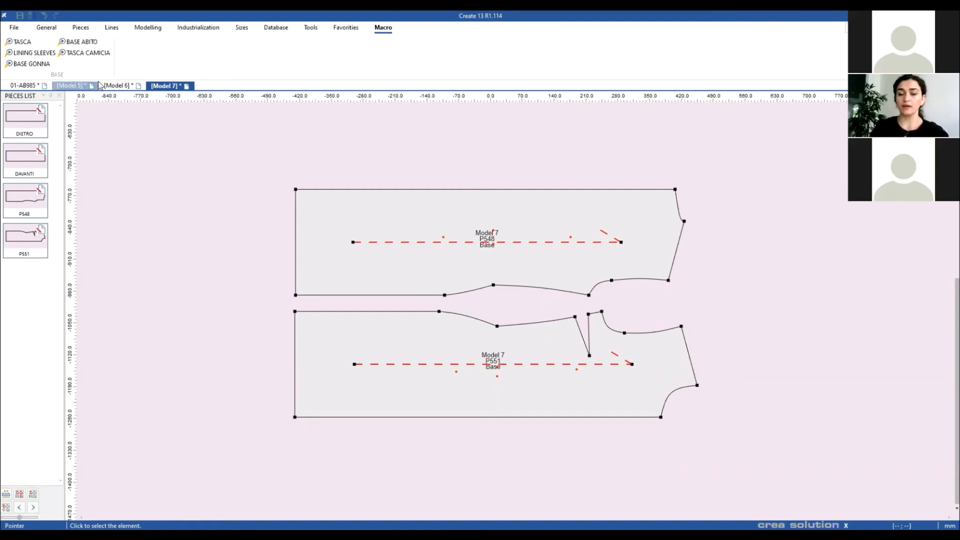
pyautogui.click(19, 30)
# Step: Open SHIRT.cpmx from the BASI > 01-WEBINAR folder
pyautogui.moveTo(90, 61)
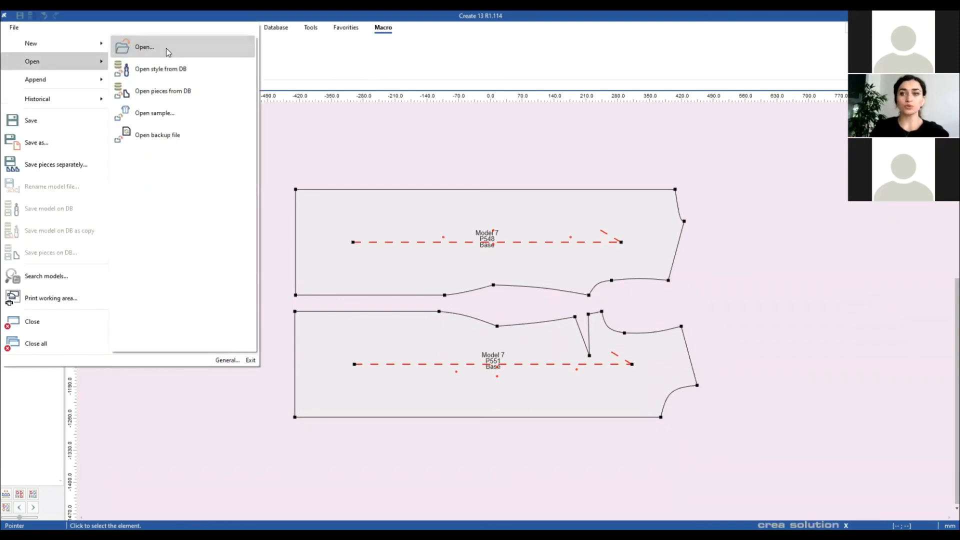
pyautogui.click(167, 49)
pyautogui.click(196, 35)
pyautogui.doubleClick(170, 92)
pyautogui.click(173, 94)
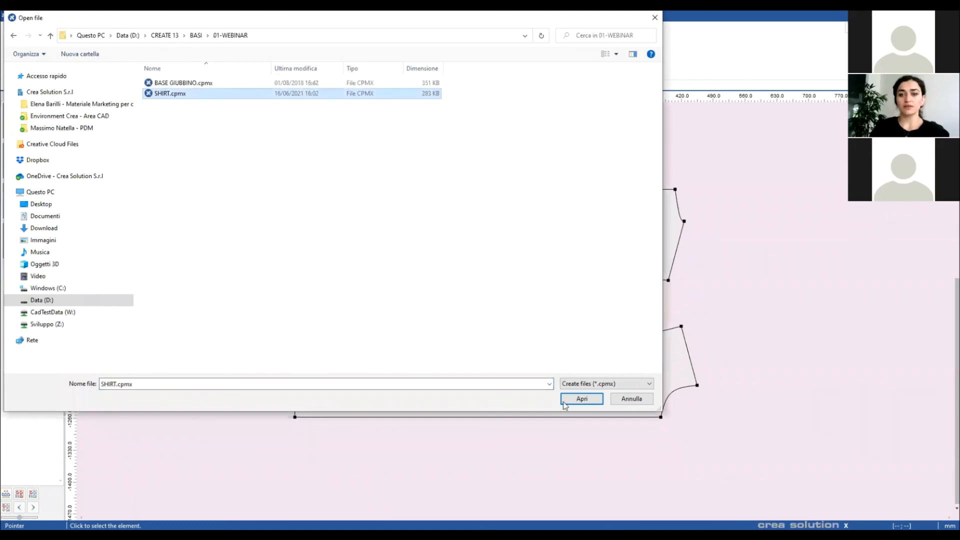
pyautogui.click(579, 400)
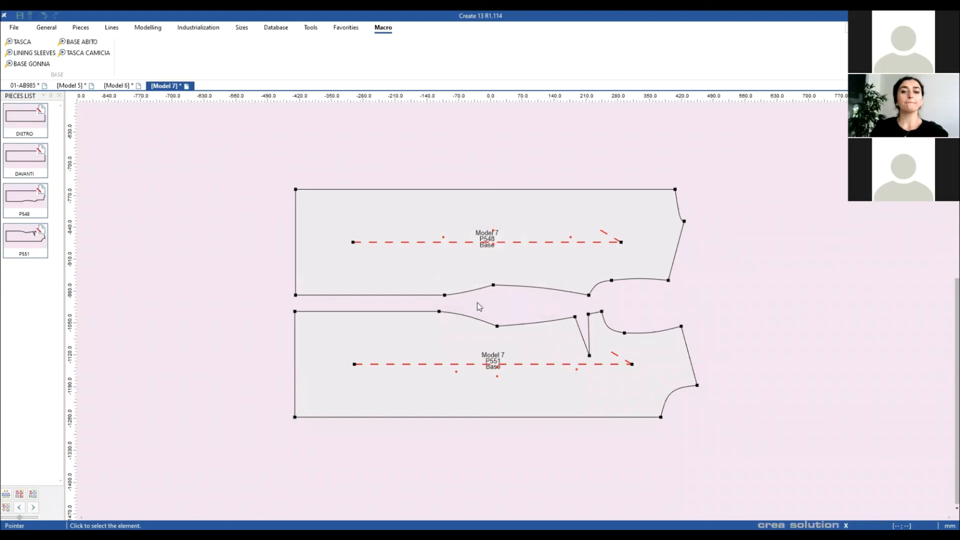
pyautogui.scroll(3, 515, 310)
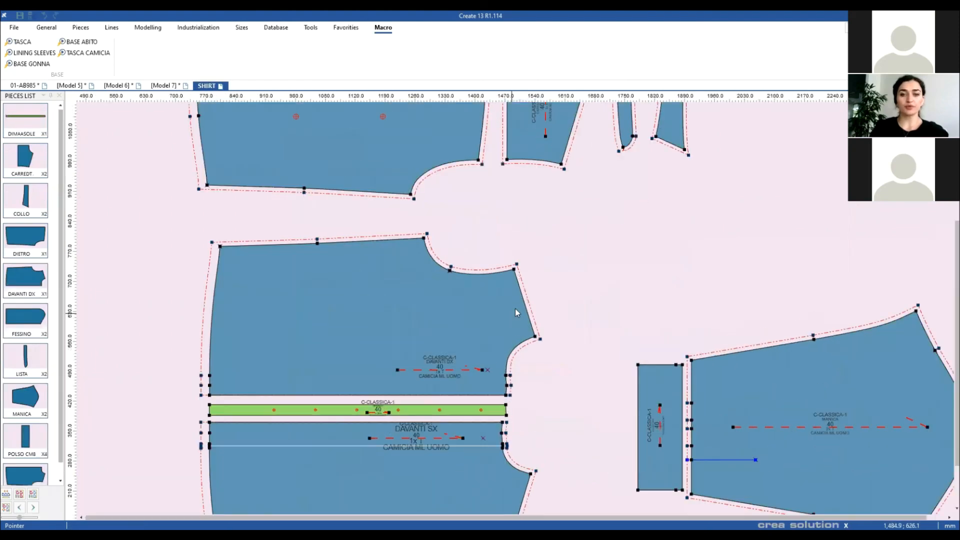
pyautogui.scroll(1, 516, 312)
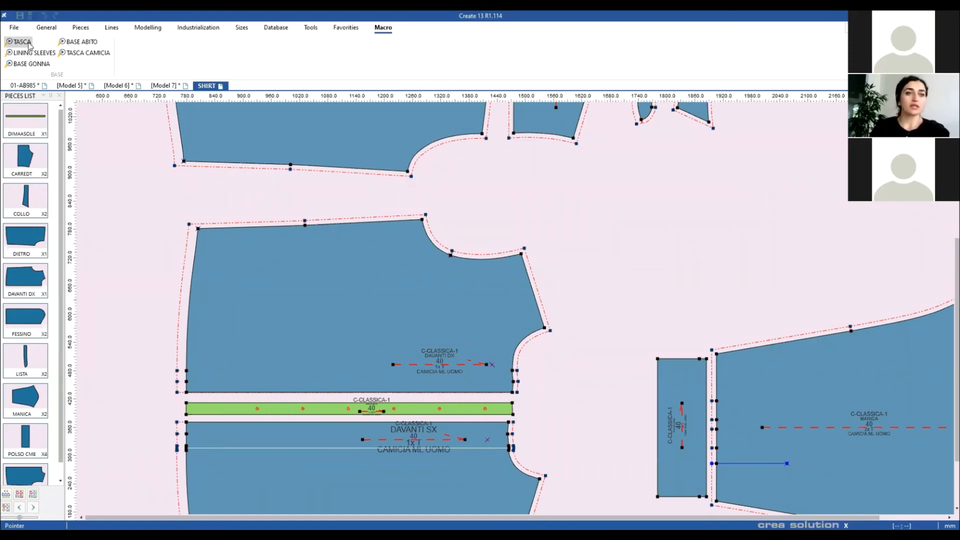
# Step: Run the TASCA CAMICIA macro, accepting a 12 cm width and 10 cm height
pyautogui.click(85, 52)
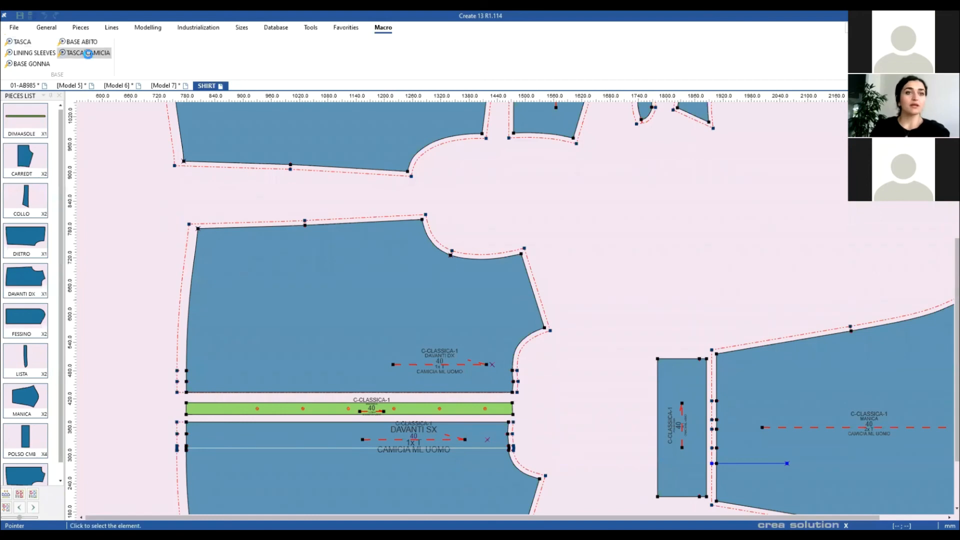
pyautogui.moveTo(491, 253); pyautogui.dragTo(550, 206)
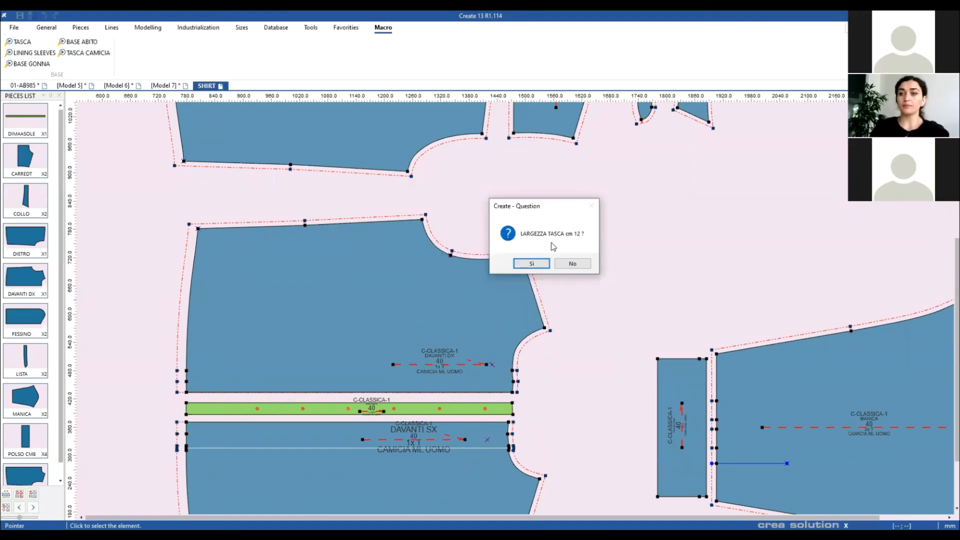
pyautogui.click(531, 263)
pyautogui.moveTo(502, 252); pyautogui.dragTo(591, 207)
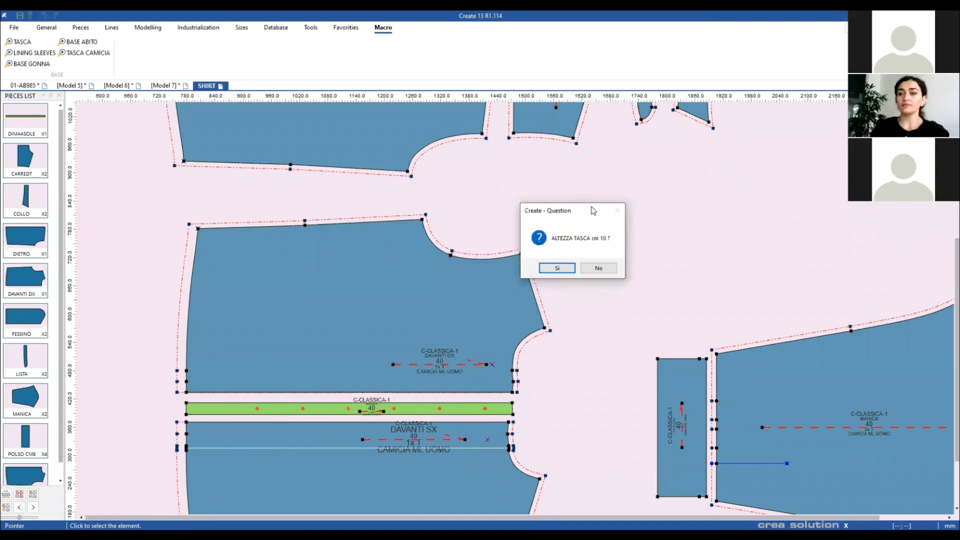
pyautogui.click(559, 269)
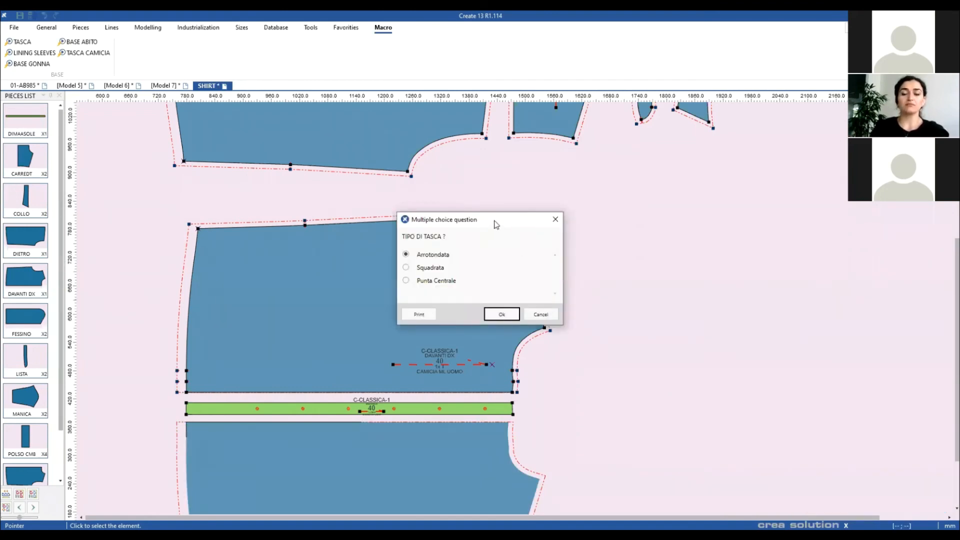
# Step: Keep the Arrotondata type with 2 cm radius and anchor the pocket at the front neckline
pyautogui.moveTo(496, 225); pyautogui.dragTo(532, 210)
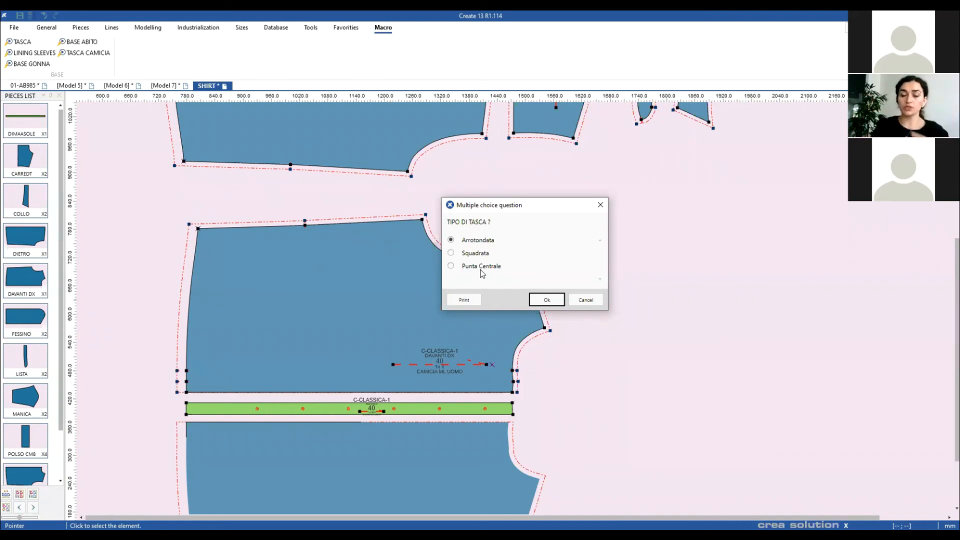
pyautogui.click(546, 299)
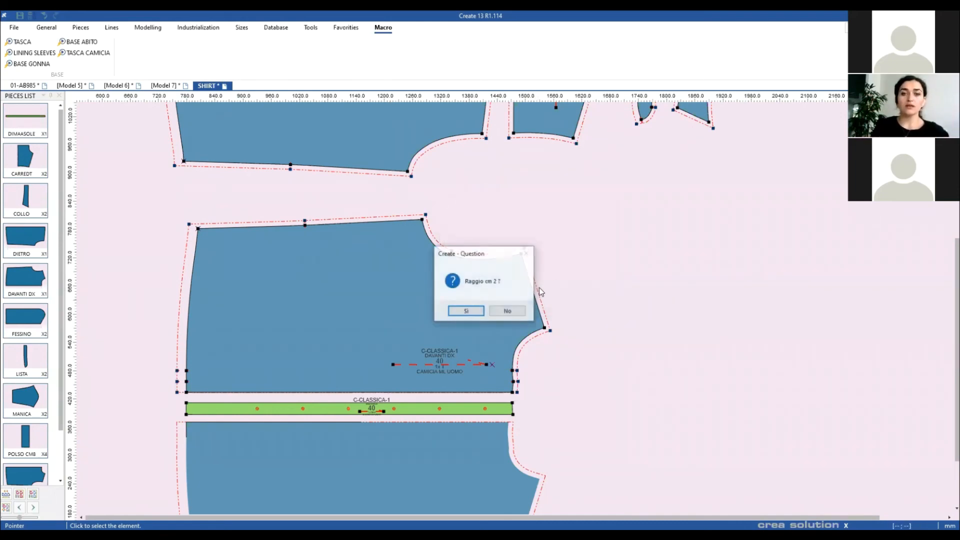
pyautogui.moveTo(486, 258); pyautogui.dragTo(579, 209)
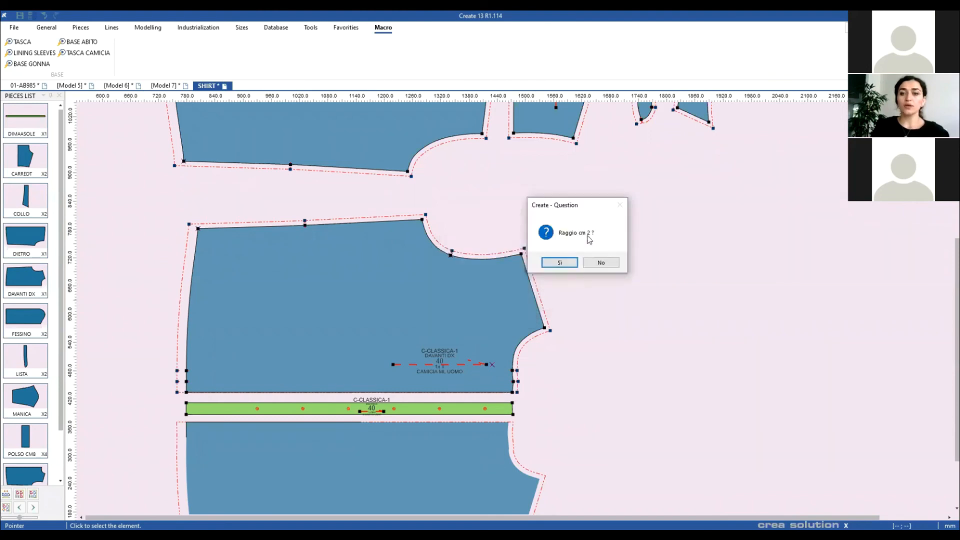
pyautogui.click(560, 264)
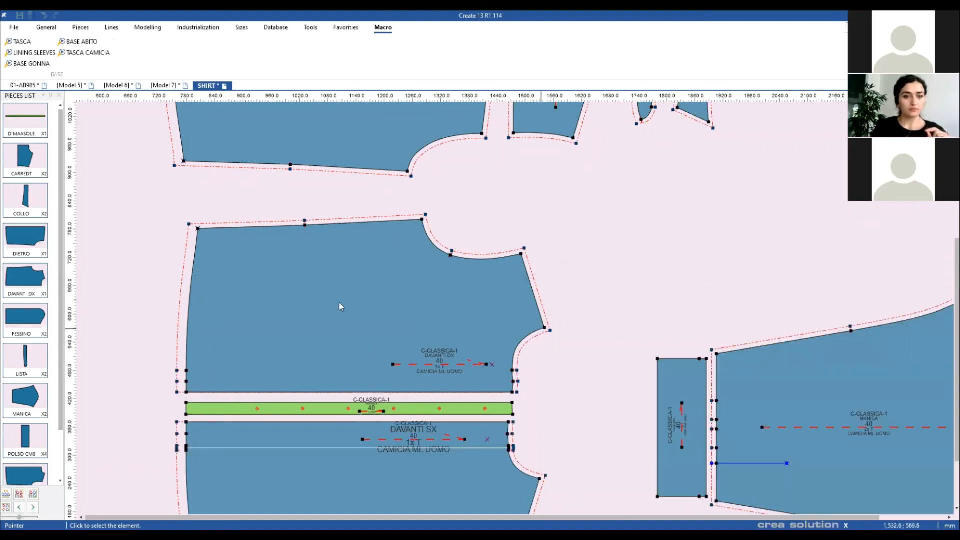
pyautogui.click(544, 328)
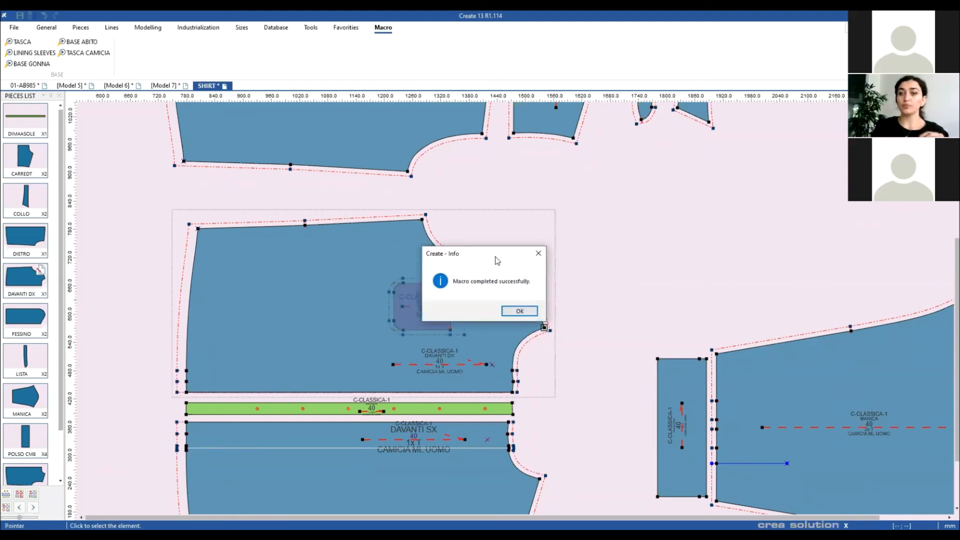
pyautogui.moveTo(496, 259); pyautogui.dragTo(625, 200)
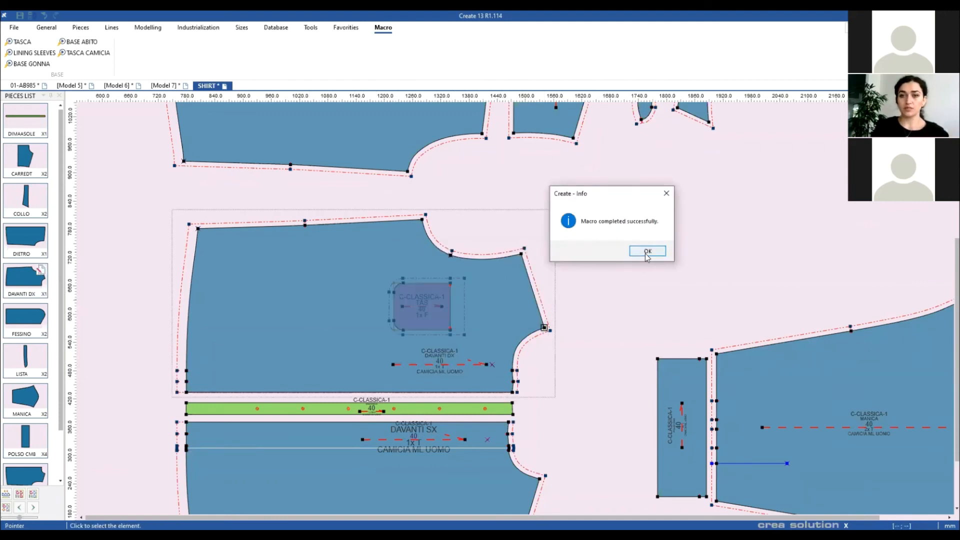
pyautogui.click(645, 251)
pyautogui.moveTo(510, 306); pyautogui.dragTo(374, 293)
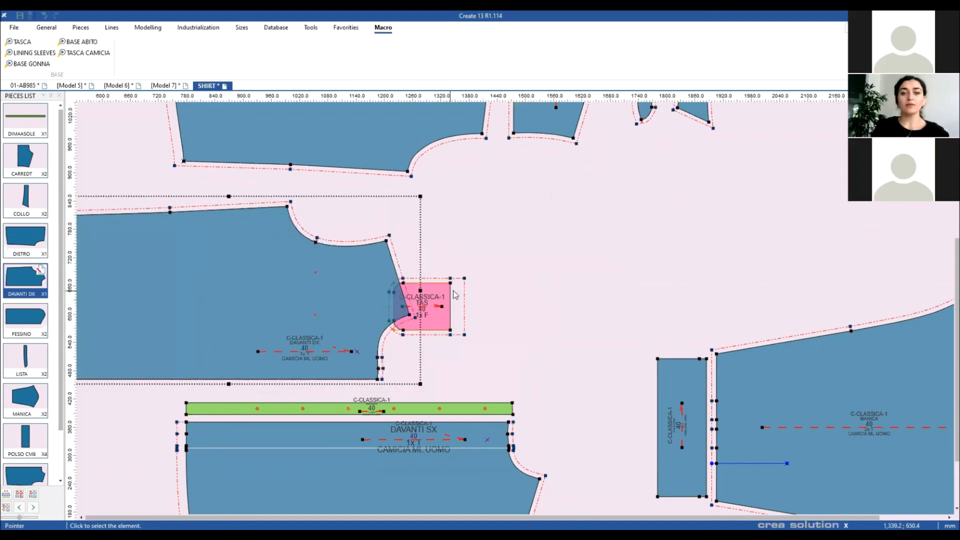
# Step: Place the TAS pocket on DAVANTI DX, review its properties (material F, quantity 1), and fit all pieces
pyautogui.moveTo(449, 305); pyautogui.dragTo(411, 304)
pyautogui.scroll(5, 280, 288)
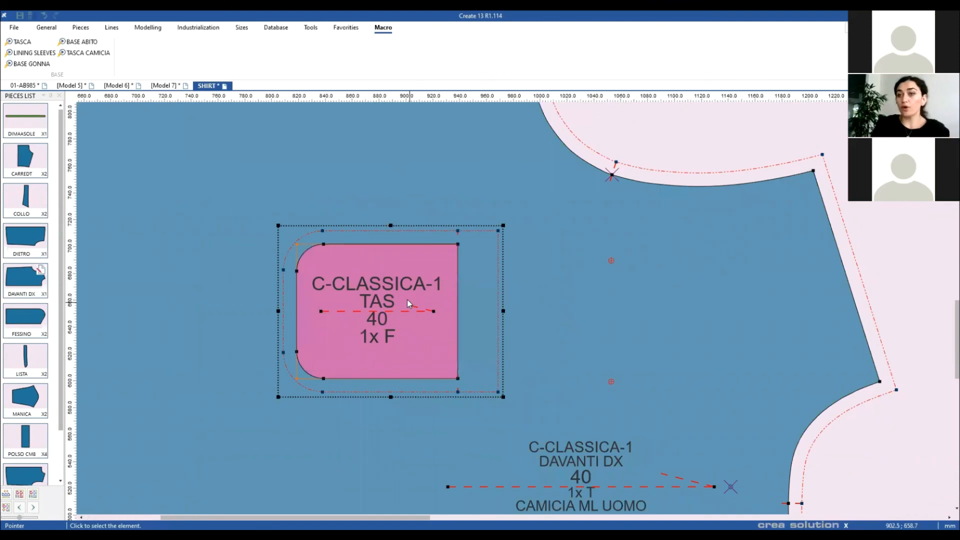
pyautogui.doubleClick(406, 299)
pyautogui.doubleClick(413, 146)
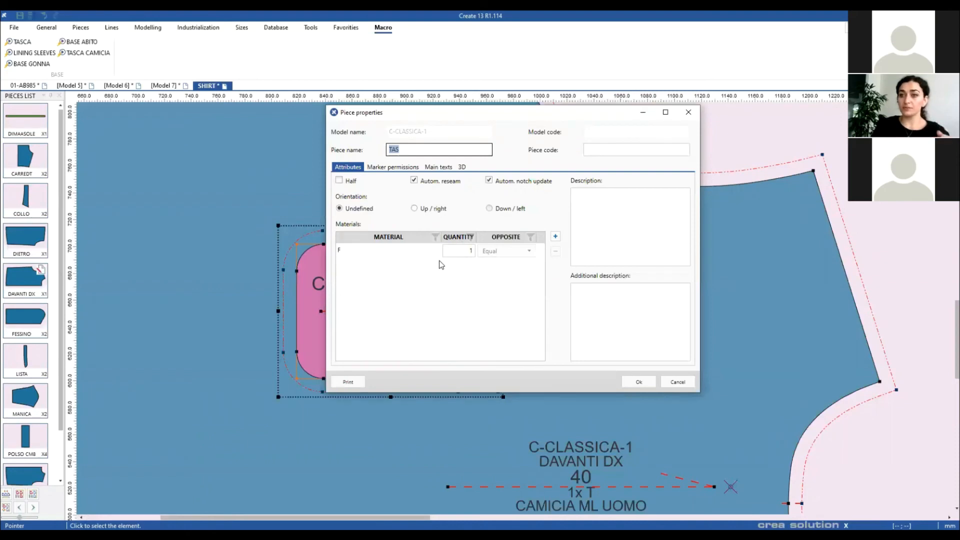
pyautogui.click(457, 251)
pyautogui.click(458, 250)
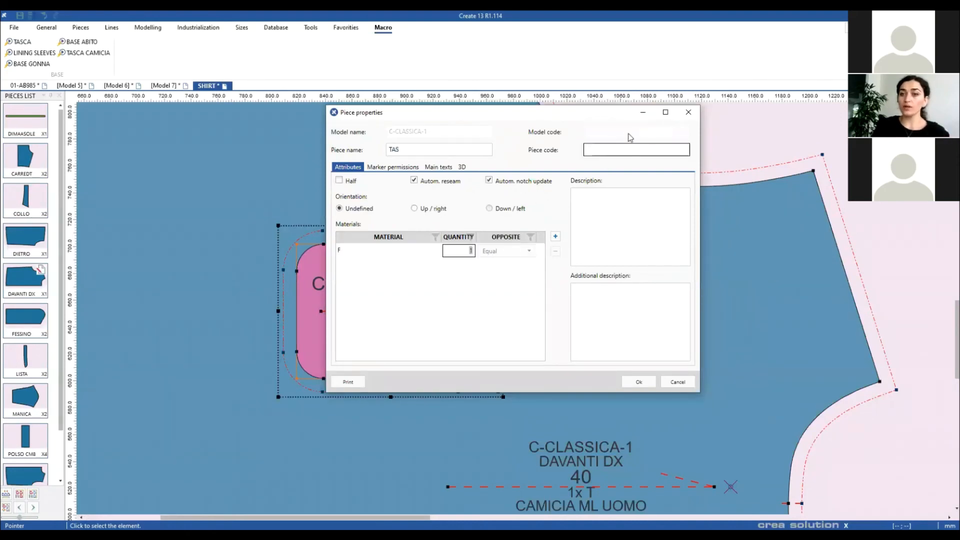
pyautogui.click(688, 112)
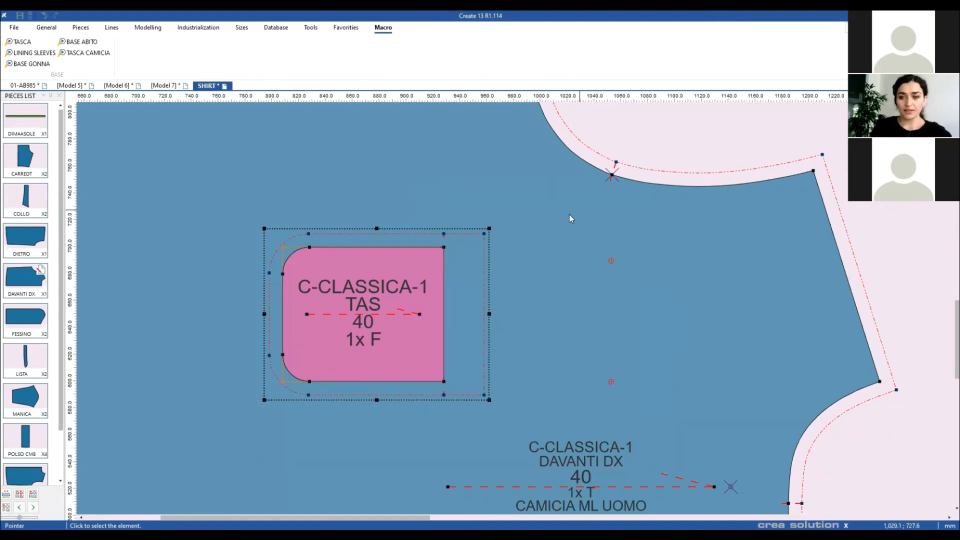
pyautogui.click(680, 130)
pyautogui.press('Home')
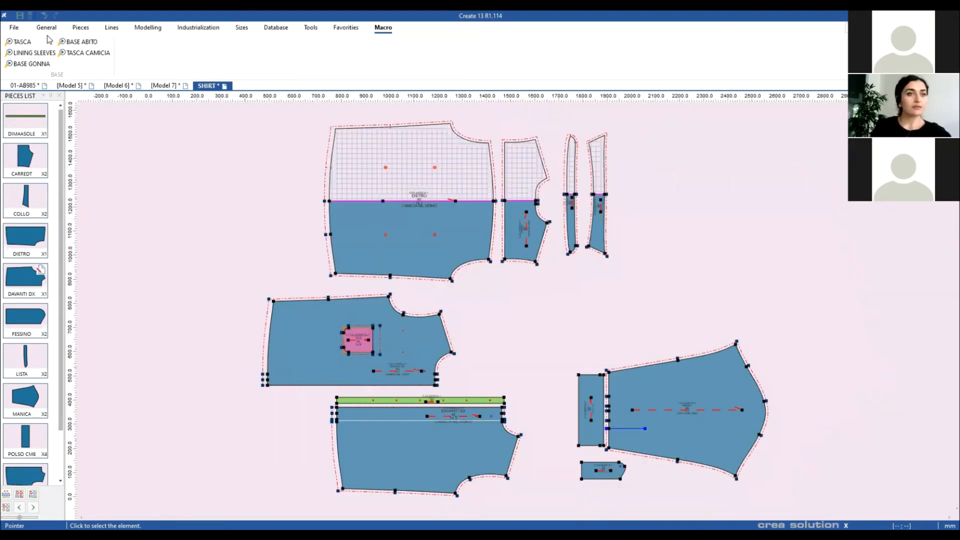
# Step: Open BASE GIUBBINO.cpmx, dismiss the testing-version warning, and zoom to the sleeve pieces
pyautogui.click(14, 27)
pyautogui.moveTo(32, 61)
pyautogui.click(144, 47)
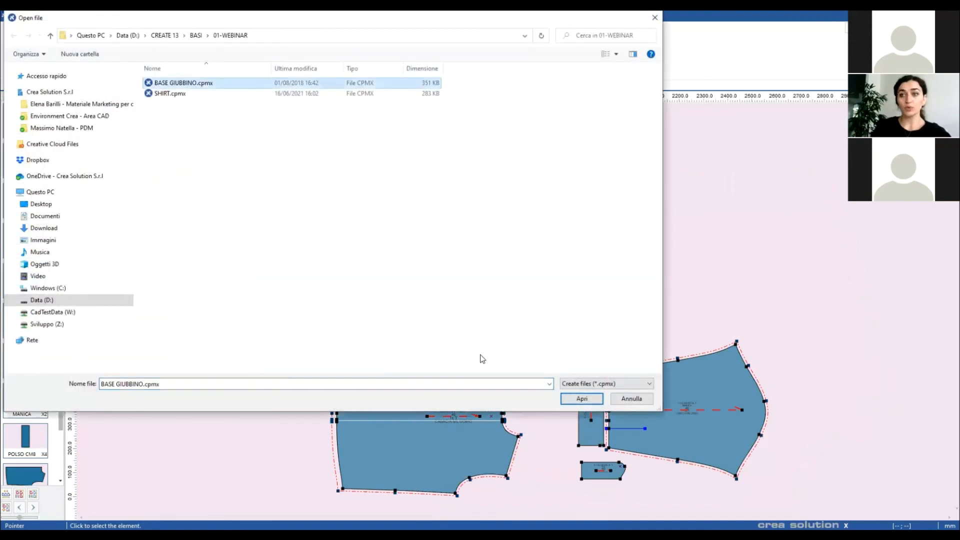
pyautogui.click(581, 399)
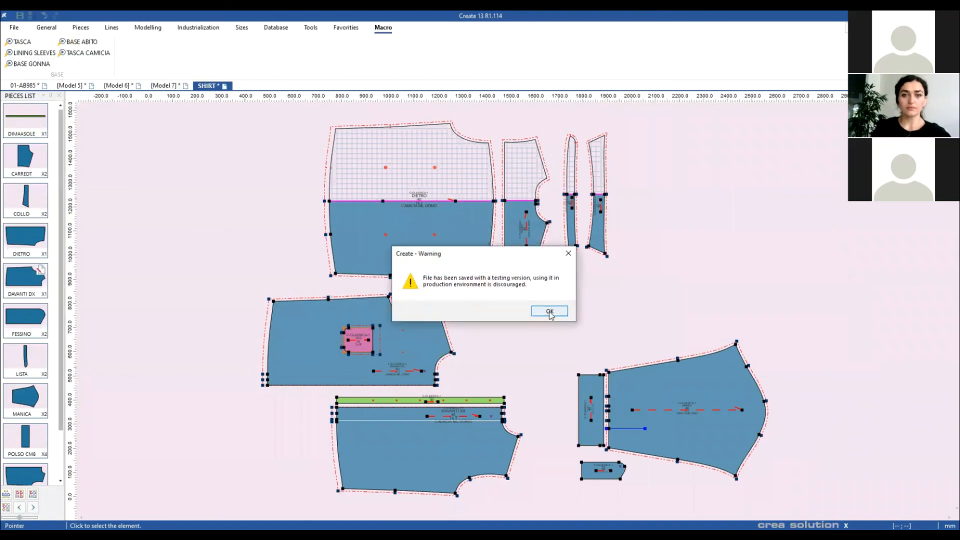
pyautogui.click(550, 311)
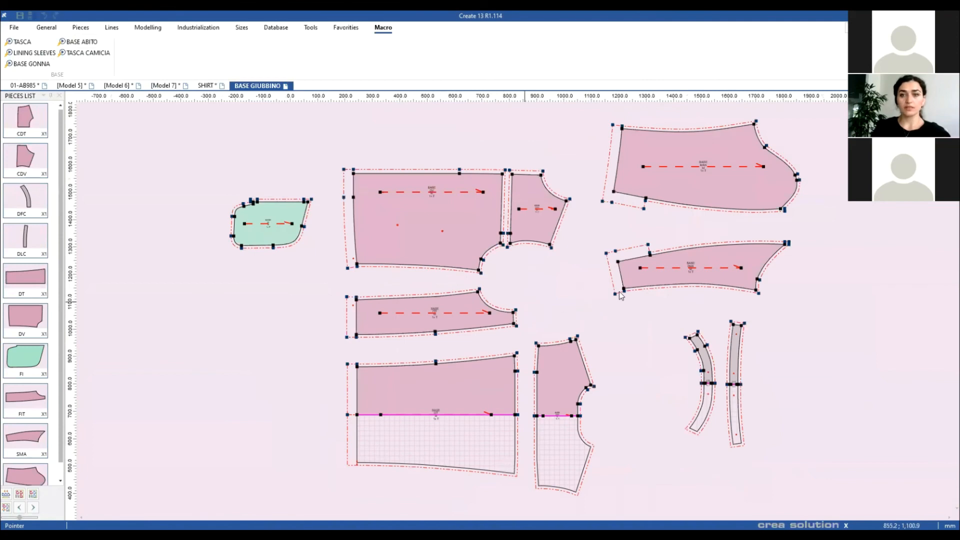
pyautogui.scroll(-3, 561, 304)
pyautogui.scroll(4, 529, 305)
pyautogui.scroll(1, 558, 275)
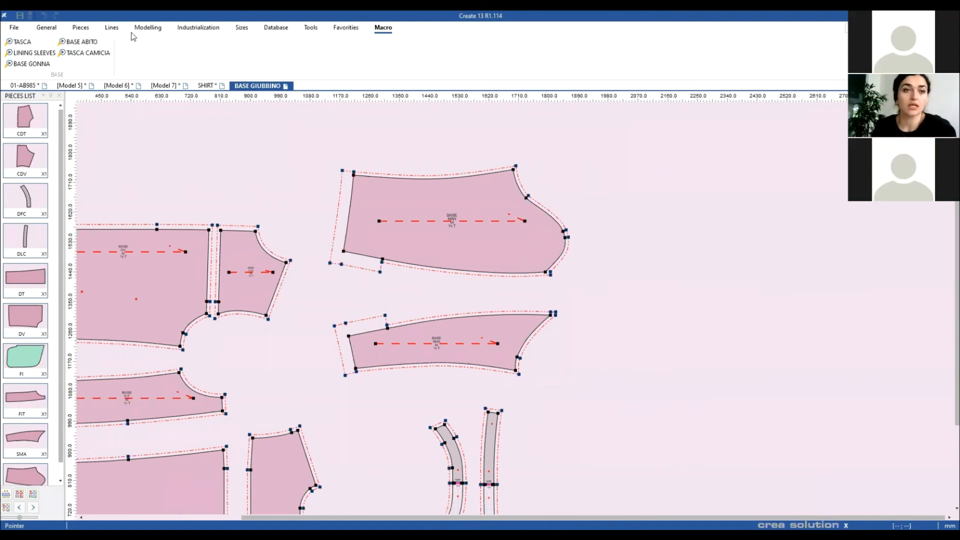
# Step: Run the LINING SLEEVES macro for a 2 piece sleeve
pyautogui.click(45, 53)
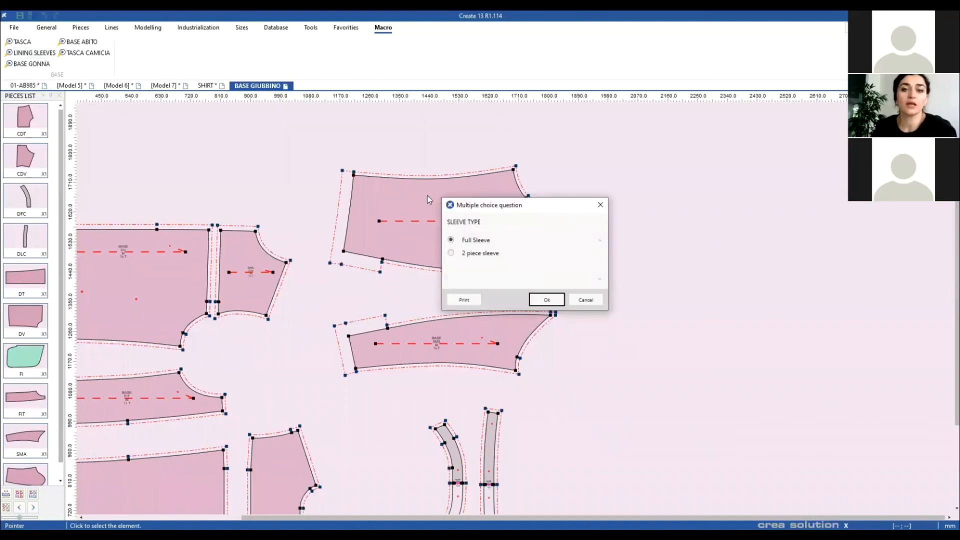
pyautogui.moveTo(520, 213); pyautogui.dragTo(617, 145)
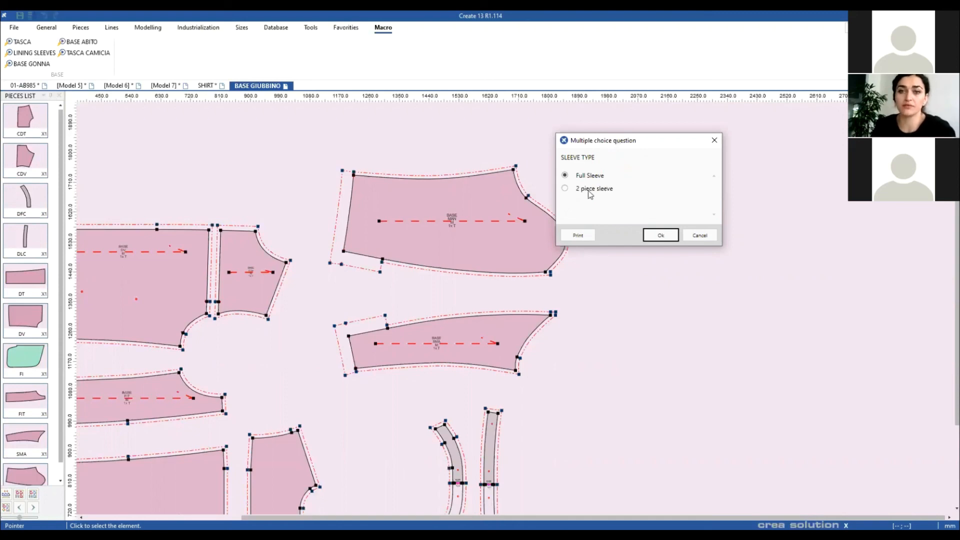
pyautogui.click(565, 189)
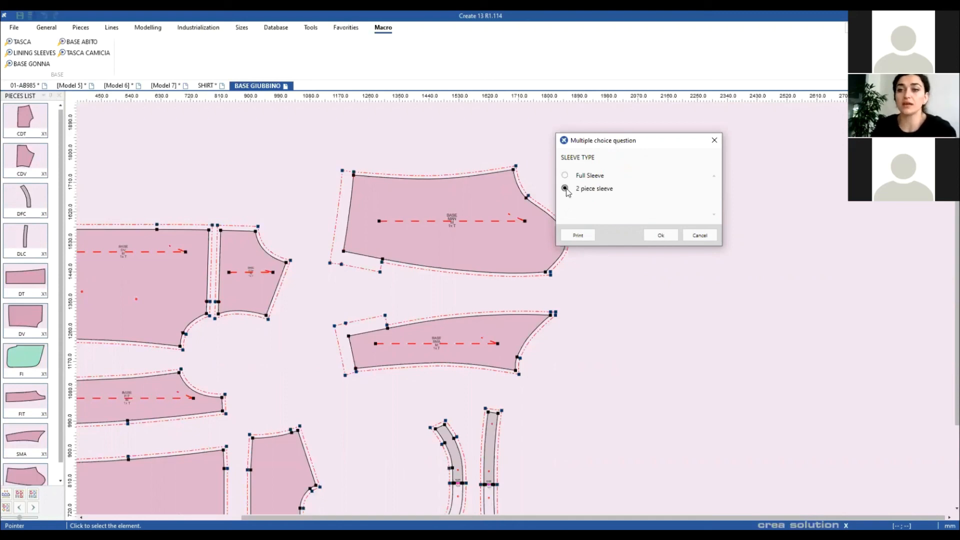
pyautogui.click(668, 235)
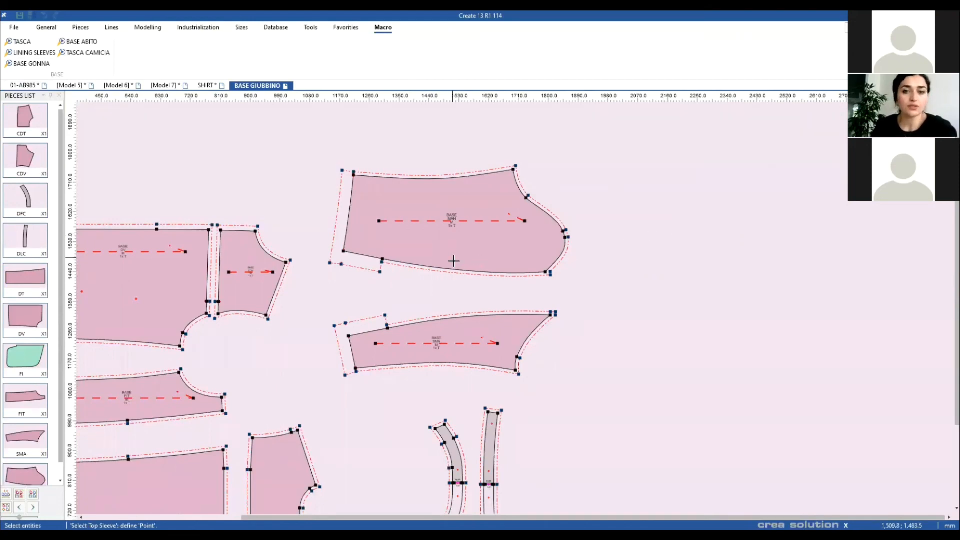
# Step: Select the upper sleeve and mark its chest, shoulder-blade and two hem points
pyautogui.click(563, 237)
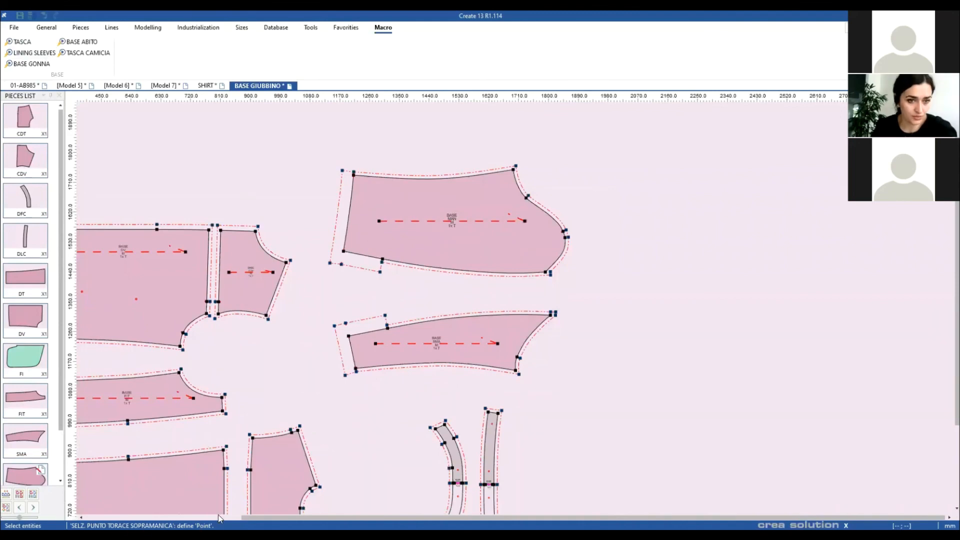
pyautogui.click(513, 170)
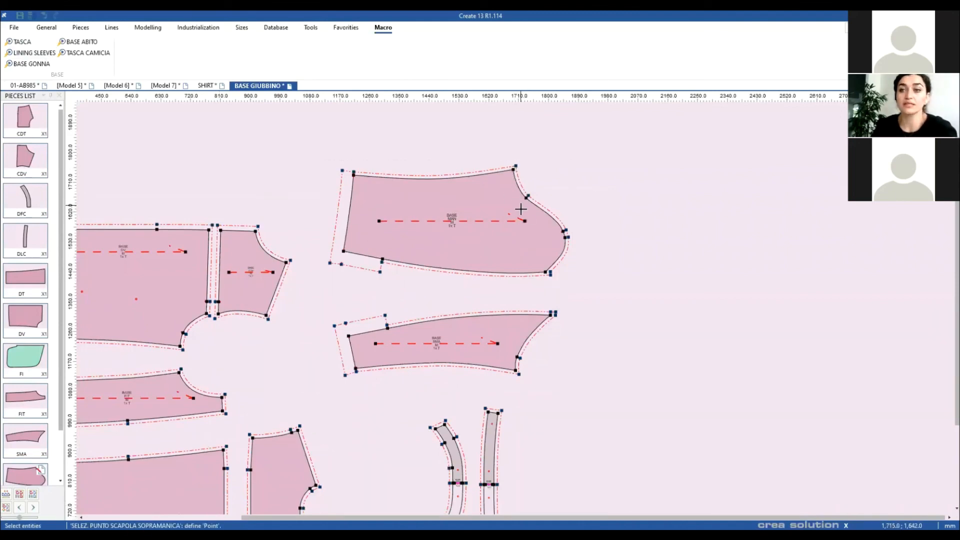
pyautogui.click(545, 273)
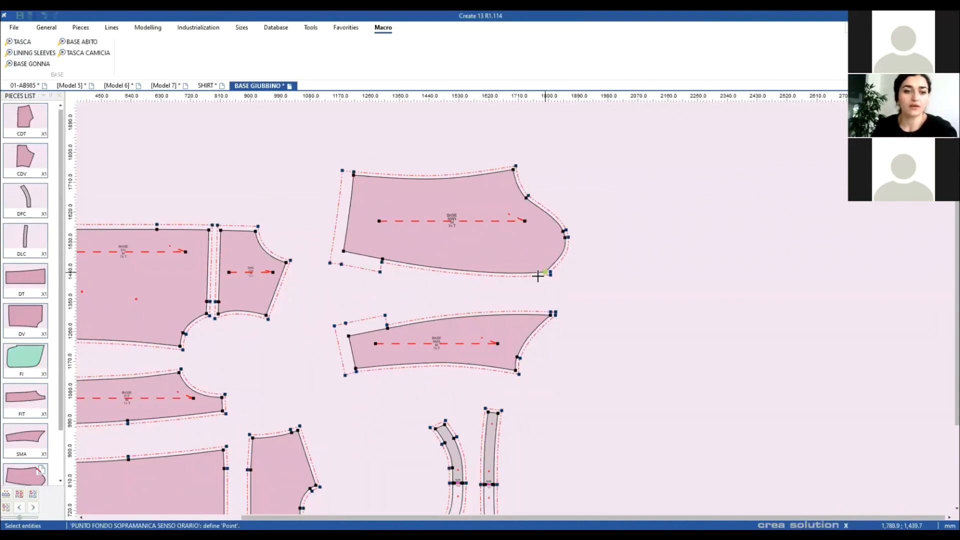
pyautogui.click(343, 251)
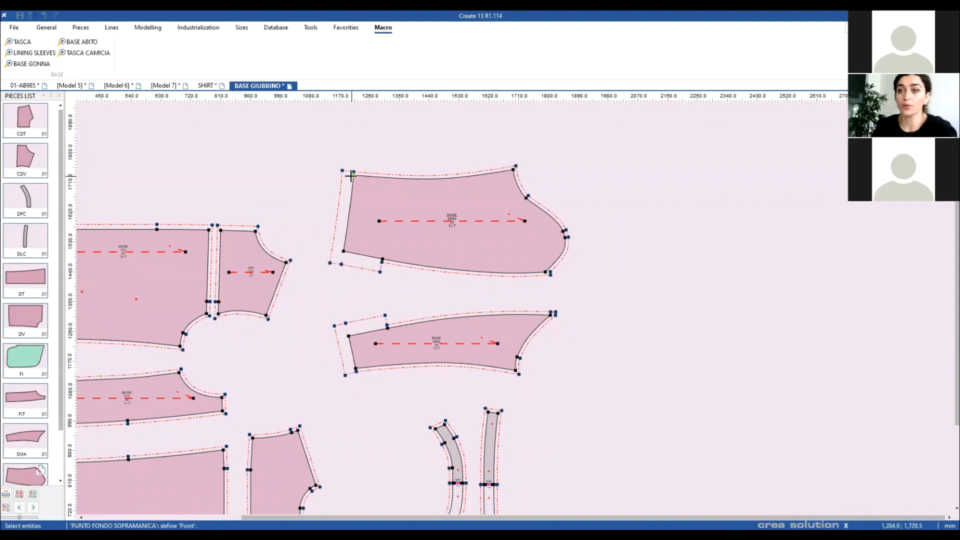
pyautogui.click(353, 174)
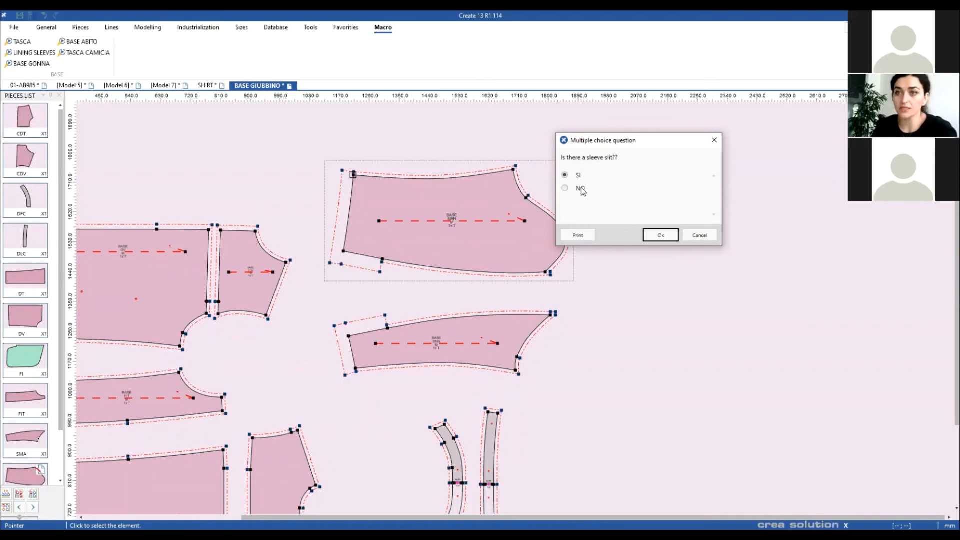
# Step: Confirm the sleeve slit, mark its start, and create the slit line with notches copied
pyautogui.click(661, 236)
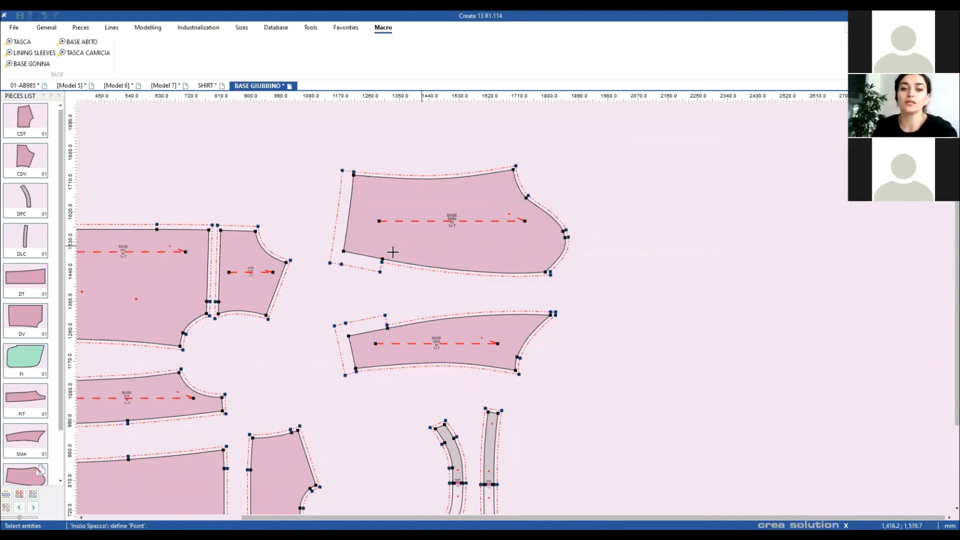
pyautogui.click(382, 260)
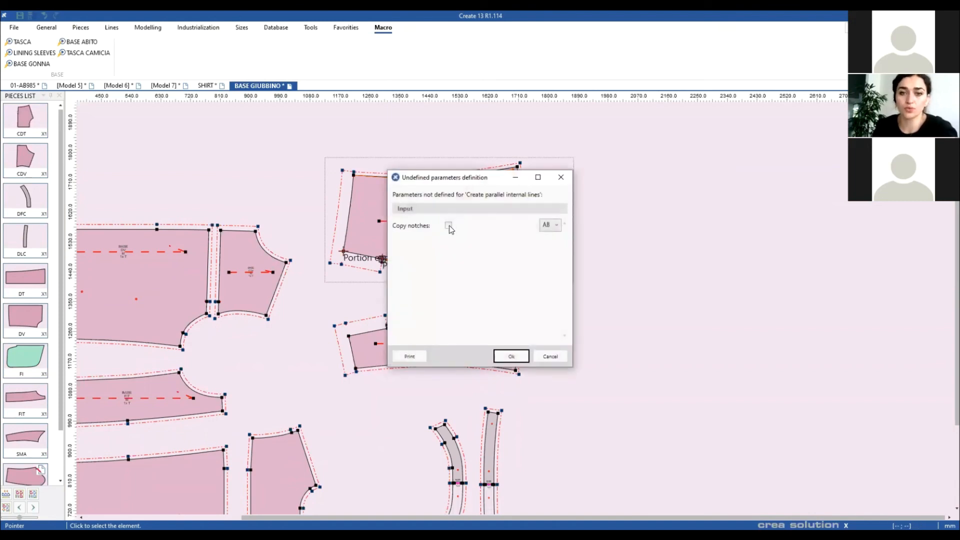
pyautogui.click(449, 225)
pyautogui.moveTo(464, 179); pyautogui.dragTo(656, 168)
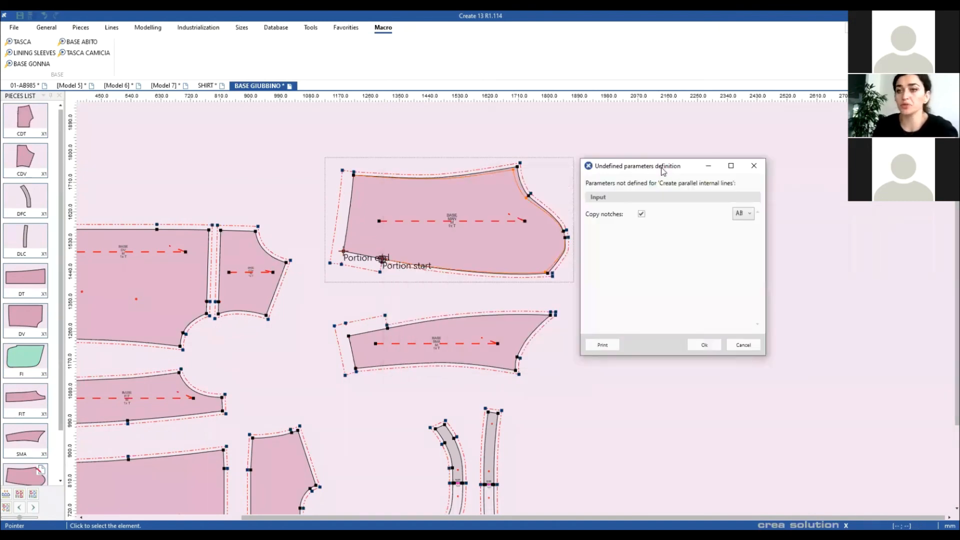
pyautogui.click(703, 344)
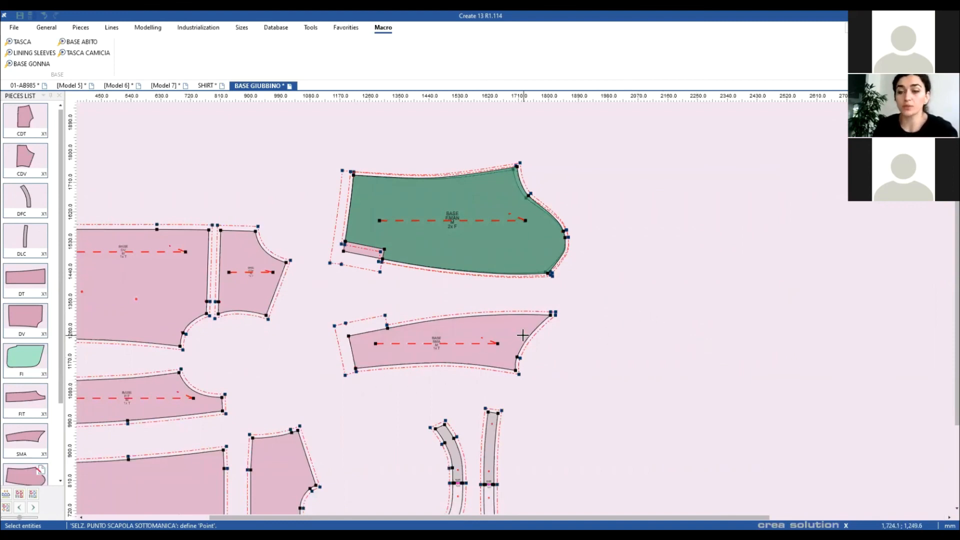
# Step: Mark the under sleeve's shoulder-blade, chest and two hem points to finish the linings
pyautogui.click(552, 313)
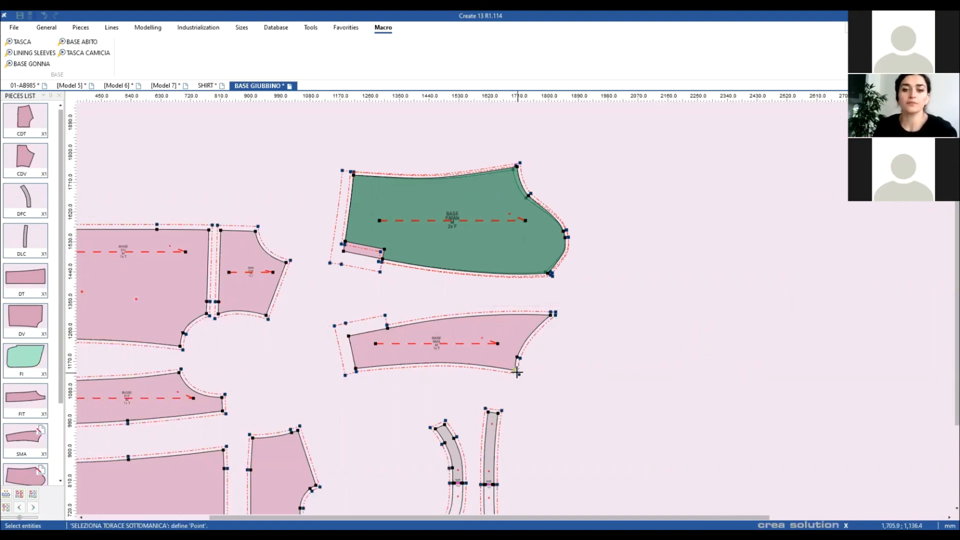
pyautogui.click(516, 373)
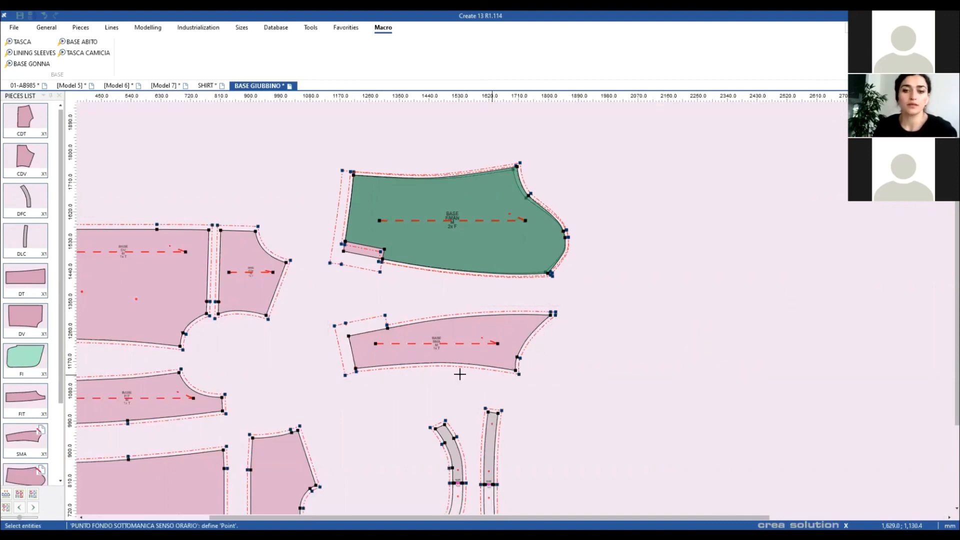
pyautogui.click(350, 375)
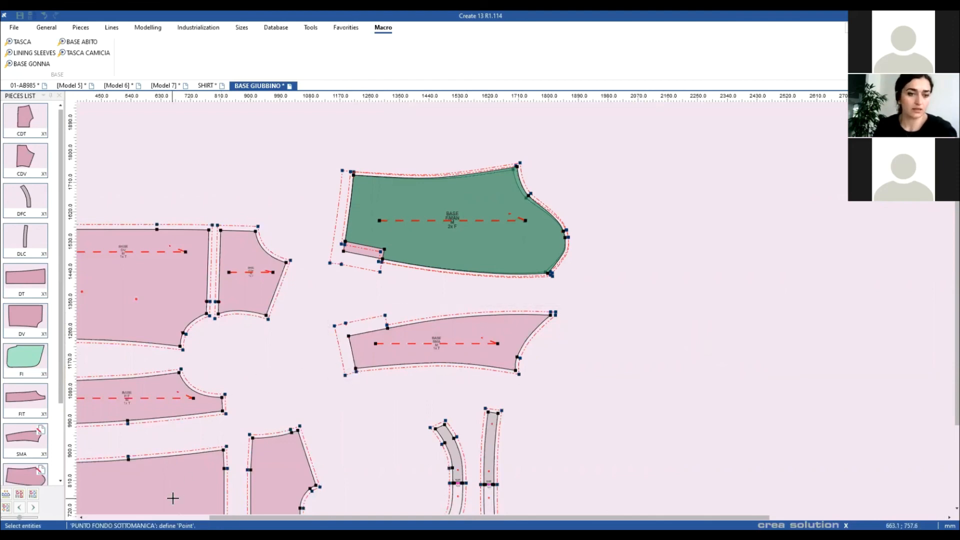
pyautogui.click(349, 336)
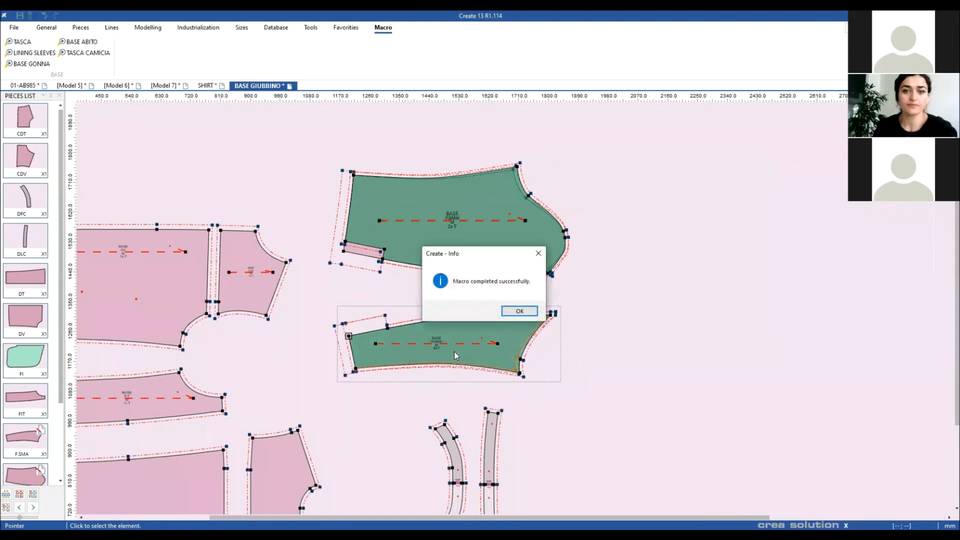
pyautogui.click(510, 311)
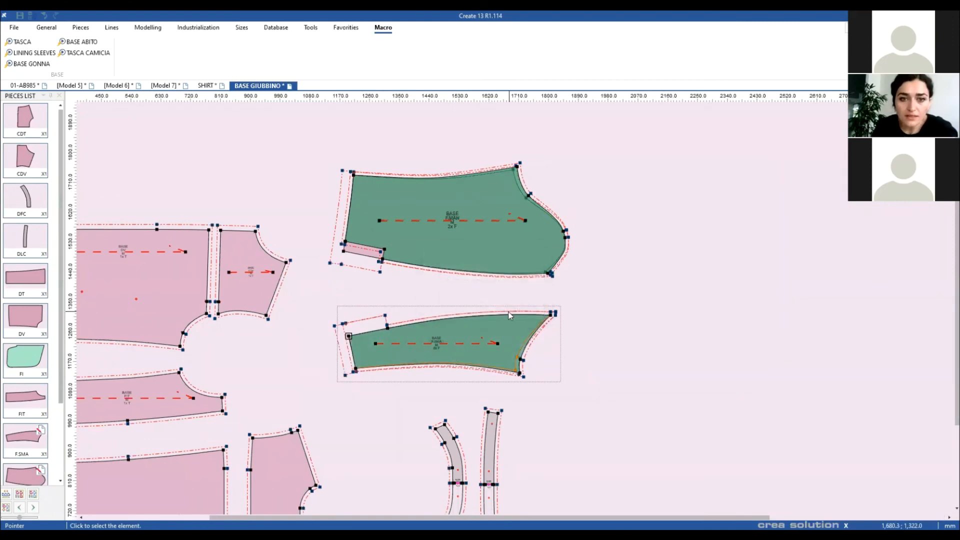
# Step: Move the upper and under sleeve linings apart from the original sleeve pieces
pyautogui.rightClick(614, 269)
pyautogui.click(630, 277)
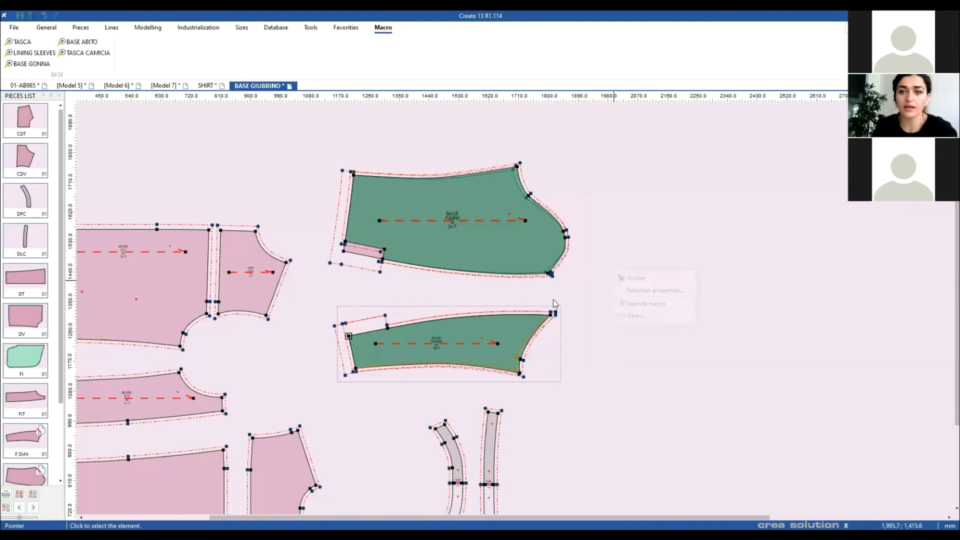
pyautogui.moveTo(510, 247); pyautogui.dragTo(664, 298)
pyautogui.scroll(-2, 653, 250)
pyautogui.moveTo(377, 381); pyautogui.dragTo(592, 363)
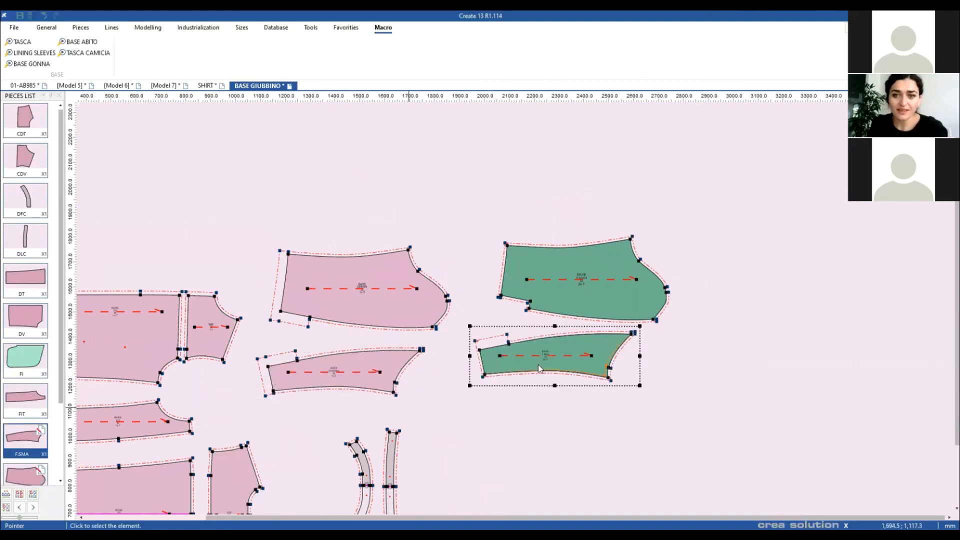
pyautogui.moveTo(398, 372); pyautogui.dragTo(433, 379)
pyautogui.scroll(2, 582, 353)
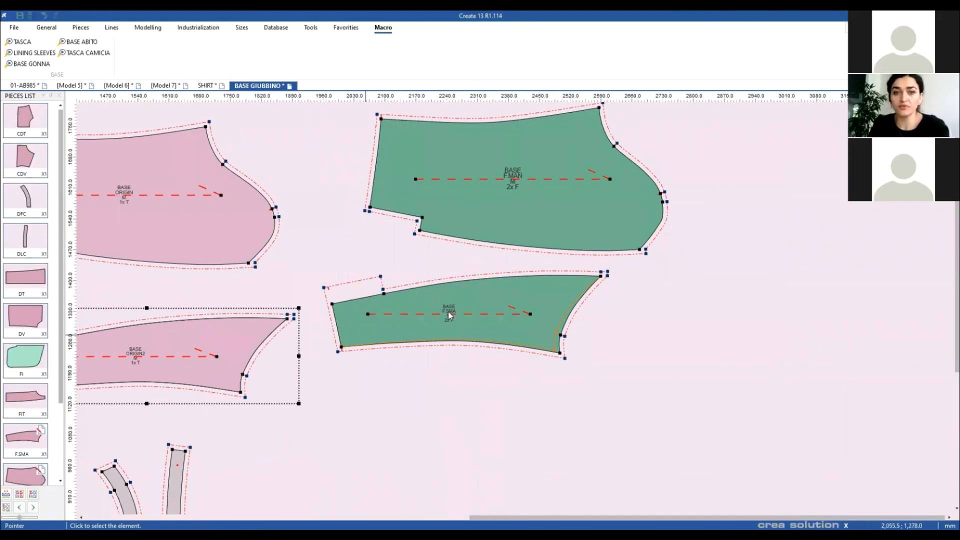
pyautogui.scroll(-1, 326, 336)
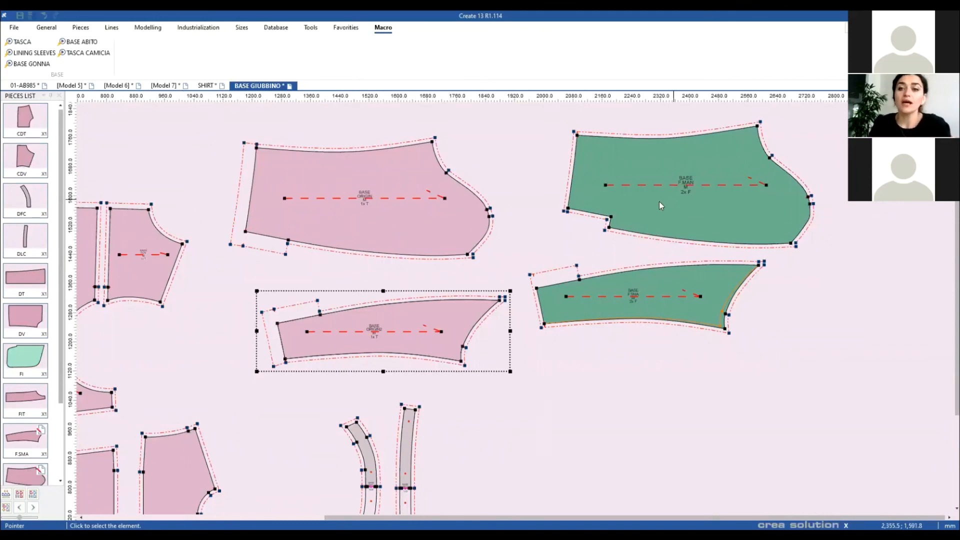
# Step: Select the green F.MAN lining piece and zoom in and out to inspect it
pyautogui.moveTo(657, 202); pyautogui.dragTo(565, 304)
pyautogui.scroll(2, 565, 304)
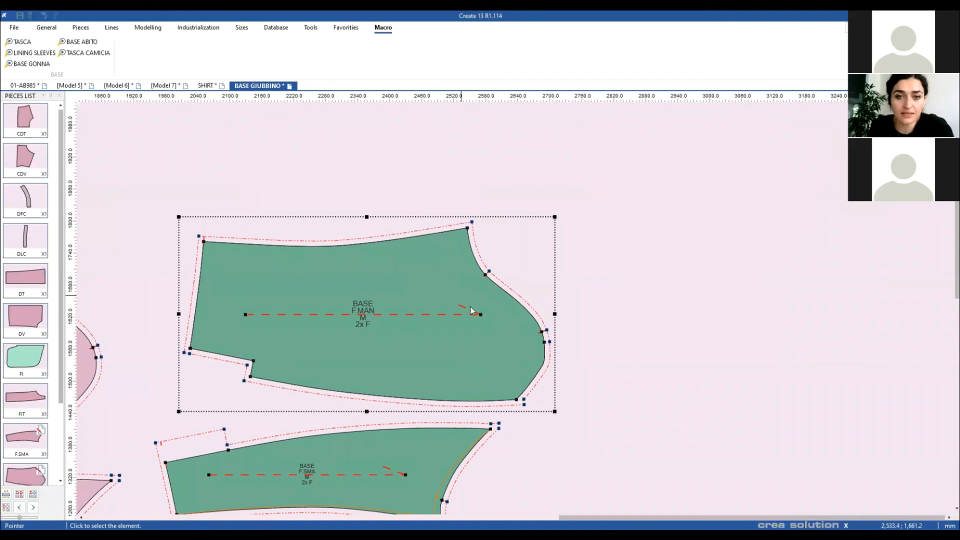
pyautogui.scroll(2, 464, 302)
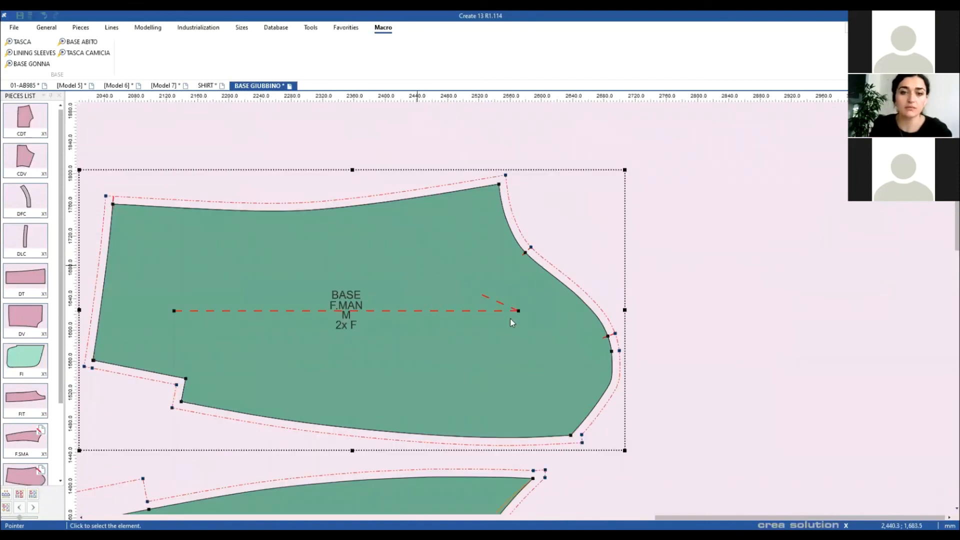
pyautogui.scroll(-5, 514, 320)
pyautogui.scroll(4, 502, 320)
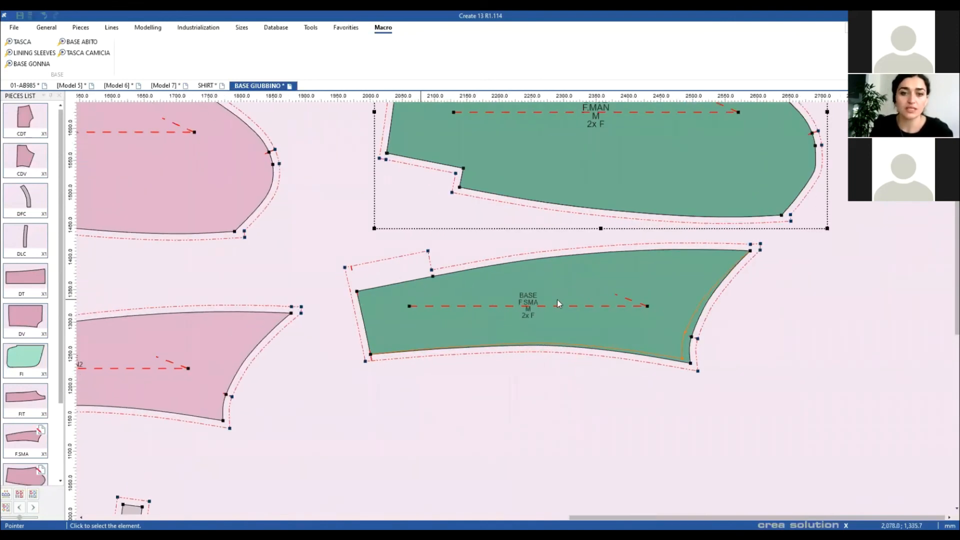
# Step: Inspect the F.SMA lining piece's properties: material F, quantity 2, opposite Up/Down
pyautogui.click(533, 291)
pyautogui.doubleClick(533, 289)
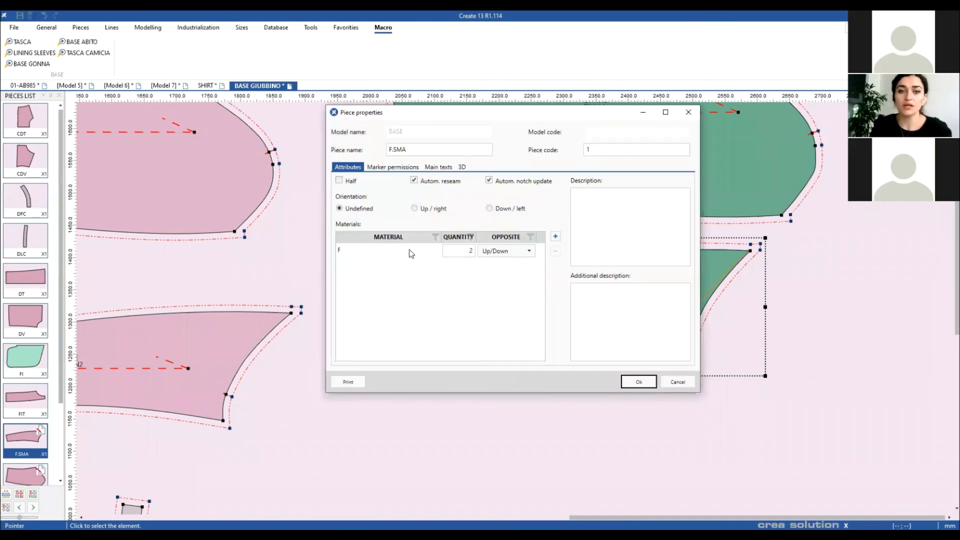
pyautogui.click(409, 252)
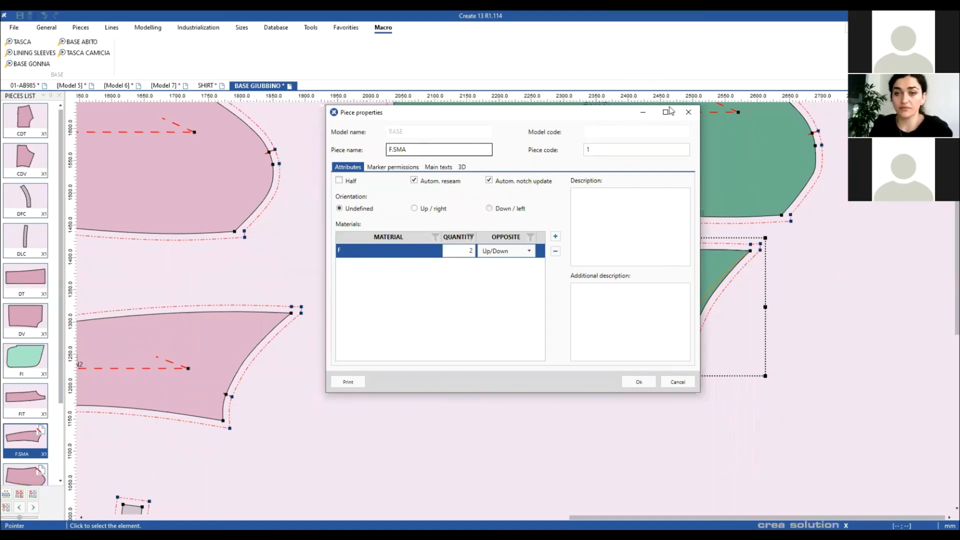
pyautogui.click(688, 112)
# Step: Zoom to fit the whole BASE GIUBBINO pattern into view
pyautogui.scroll(-2, 500, 308)
pyautogui.scroll(-1, 500, 308)
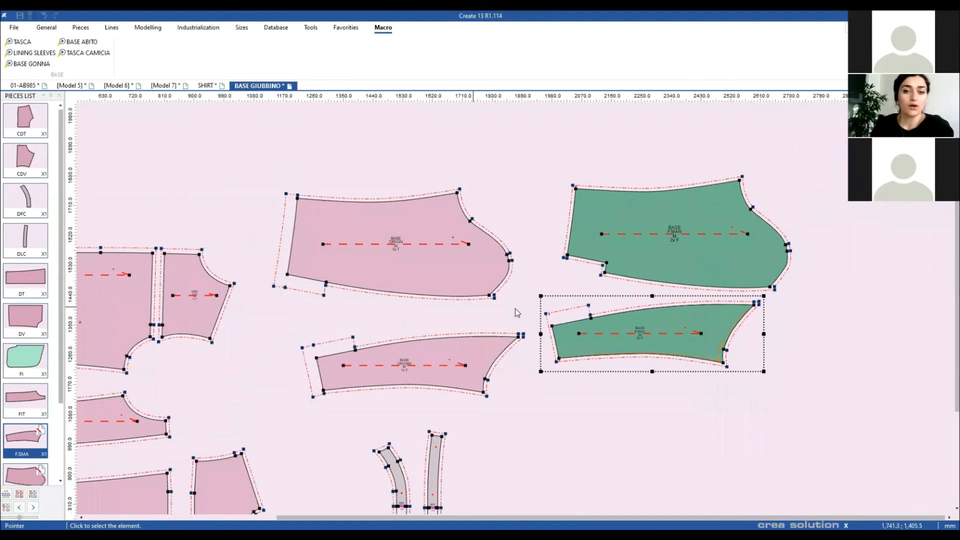
pyautogui.scroll(2, 585, 254)
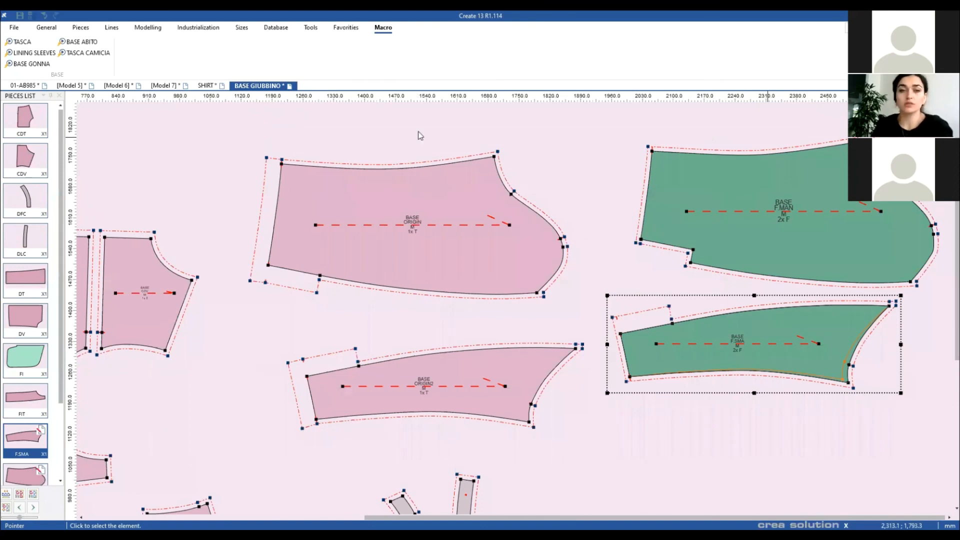
pyautogui.press('Home')
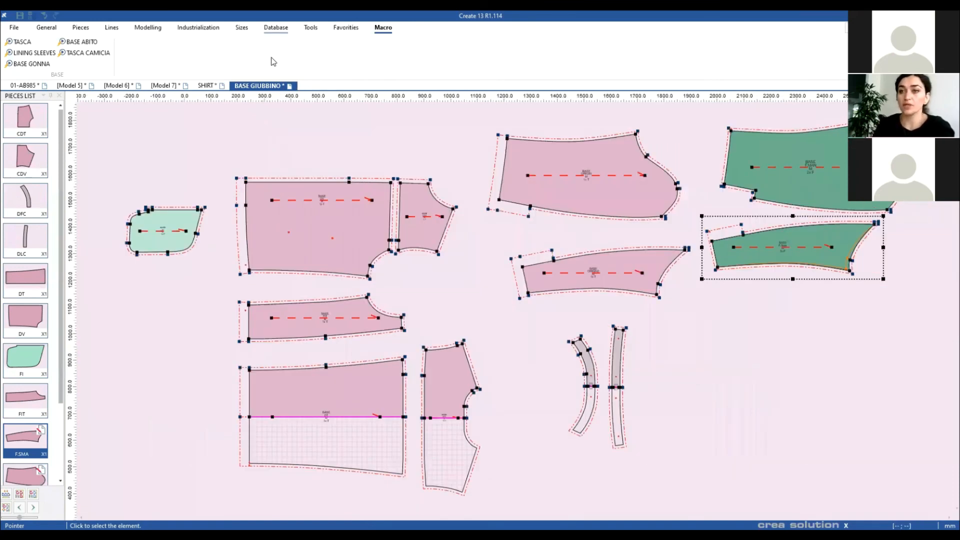
# Step: Open the Macro Engine on A_Empty Macro, enlarge its window, and scroll through the primitives list
pyautogui.click(312, 29)
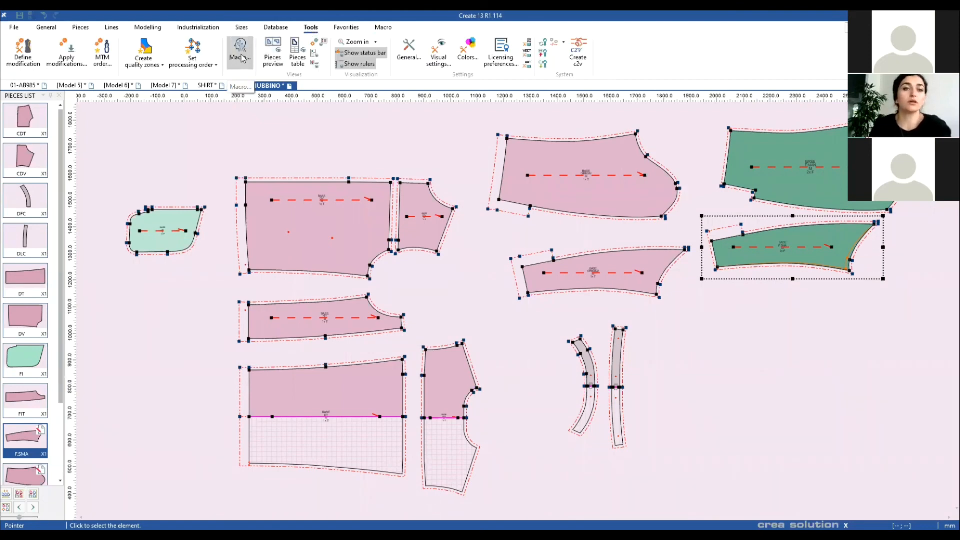
pyautogui.click(241, 58)
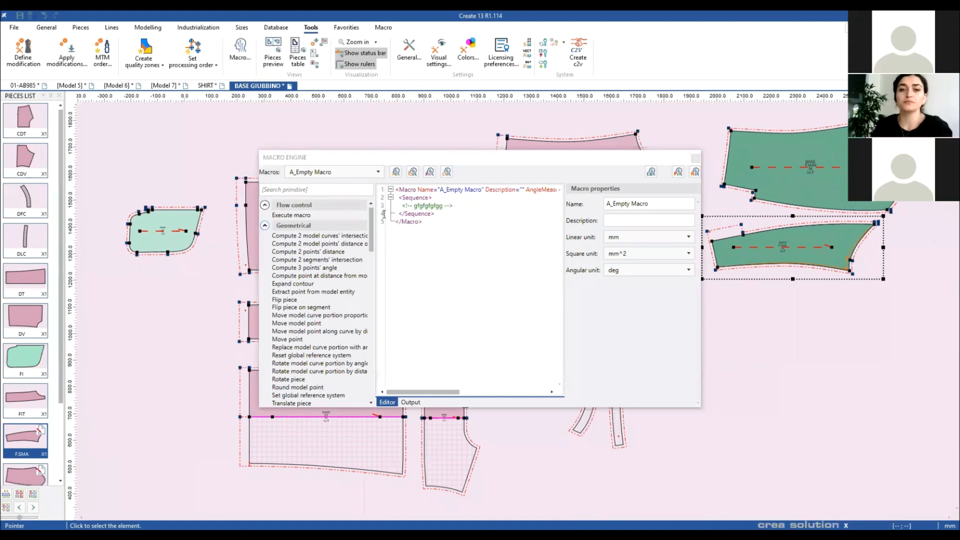
pyautogui.moveTo(425, 155); pyautogui.dragTo(386, 119)
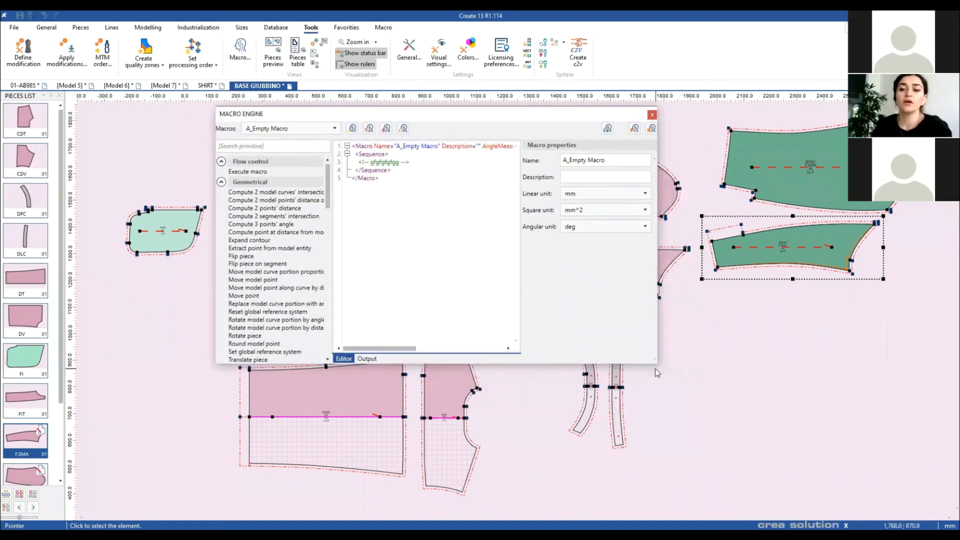
pyautogui.moveTo(654, 364); pyautogui.dragTo(684, 463)
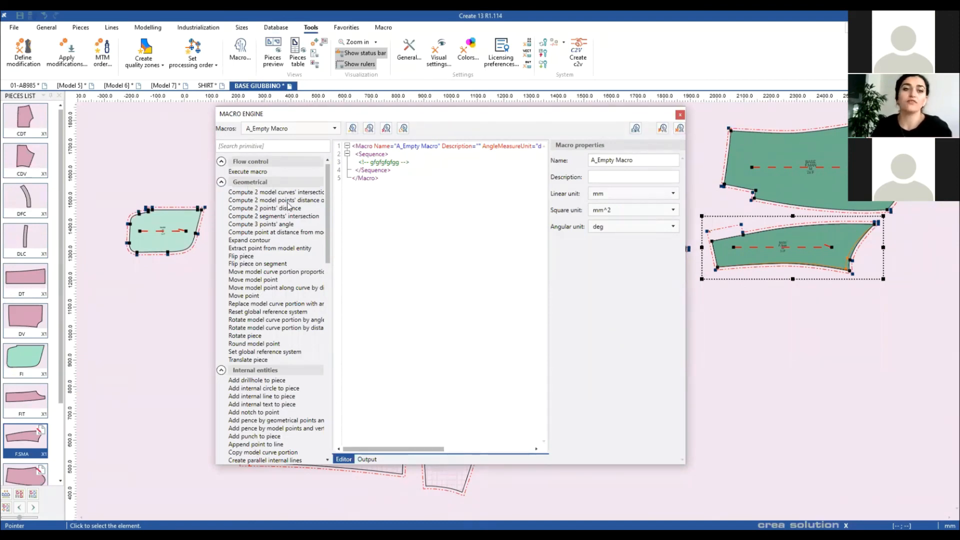
pyautogui.scroll(-4, 269, 202)
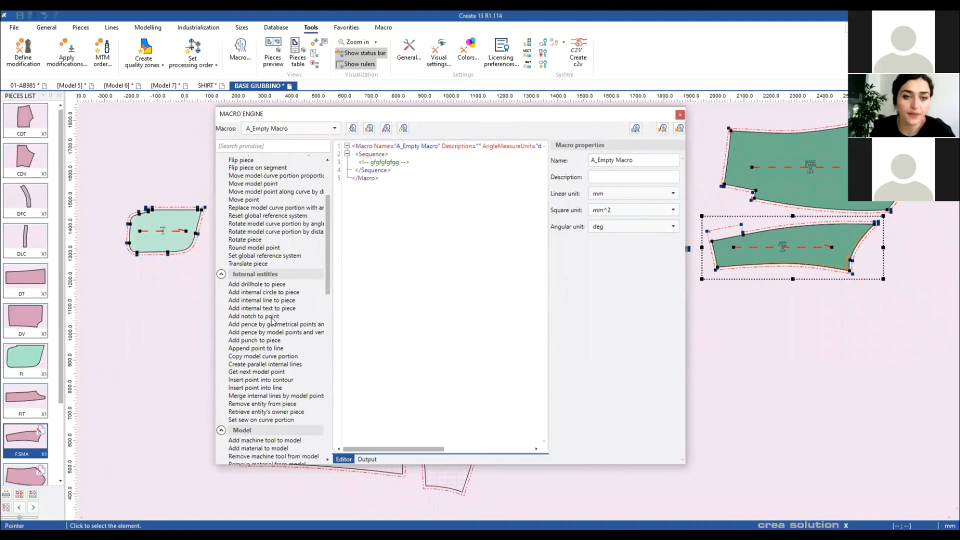
pyautogui.scroll(-3, 253, 345)
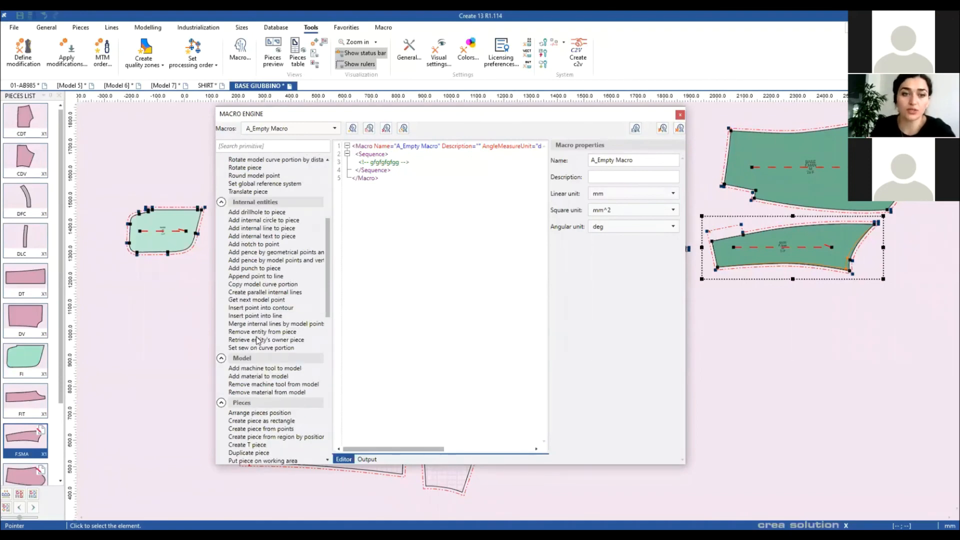
pyautogui.scroll(-2, 264, 344)
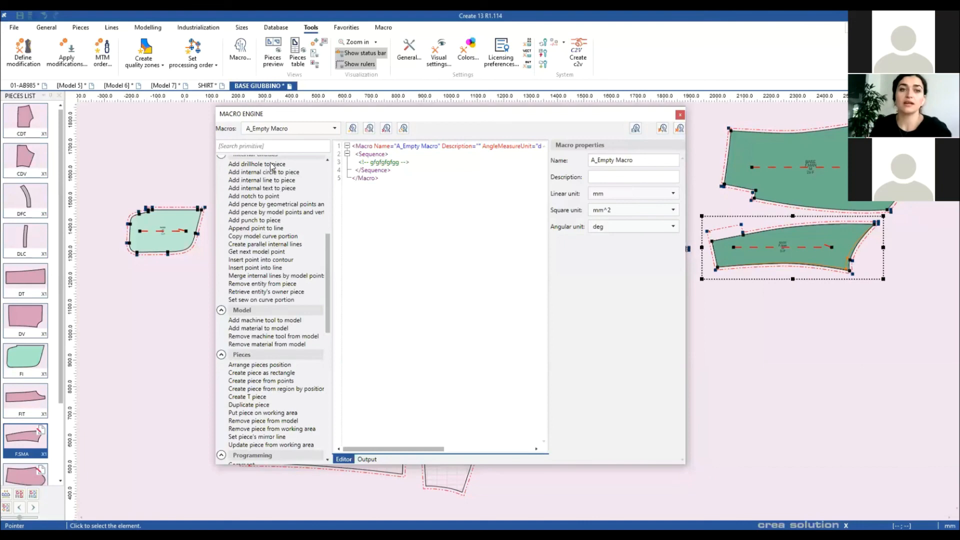
pyautogui.scroll(9, 270, 165)
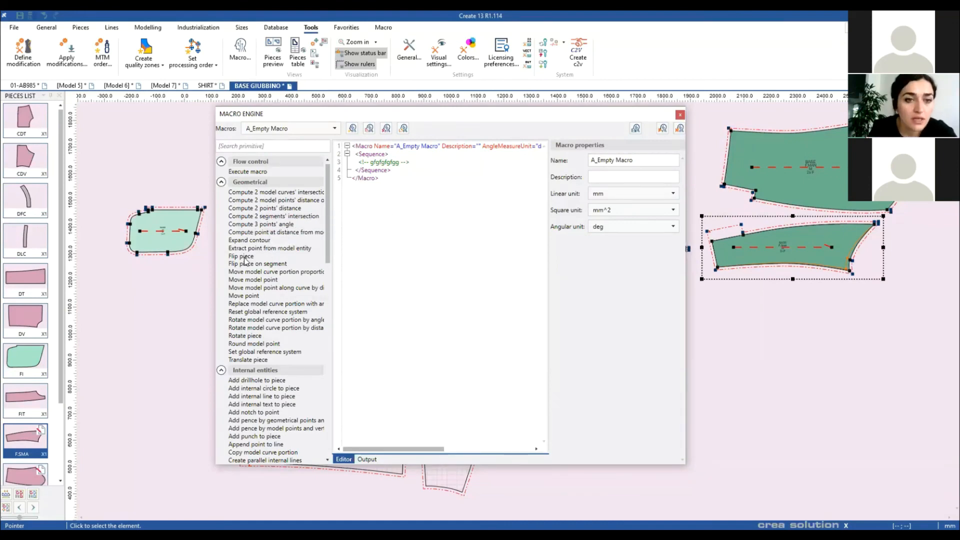
# Step: Add a FlipPiece primitive to A_Empty Macro, keeping the linear unit at mm
pyautogui.moveTo(241, 257); pyautogui.dragTo(408, 206)
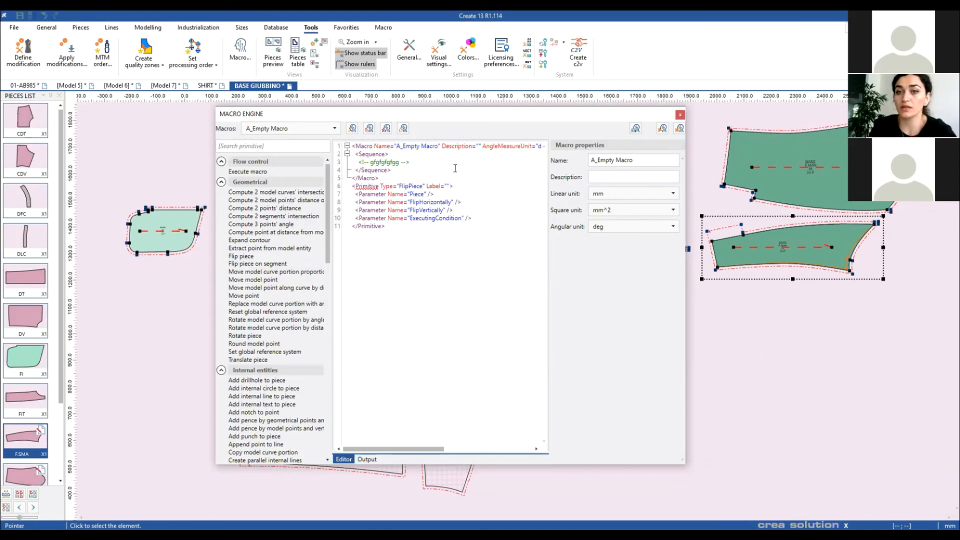
pyautogui.moveTo(638, 159); pyautogui.dragTo(567, 170)
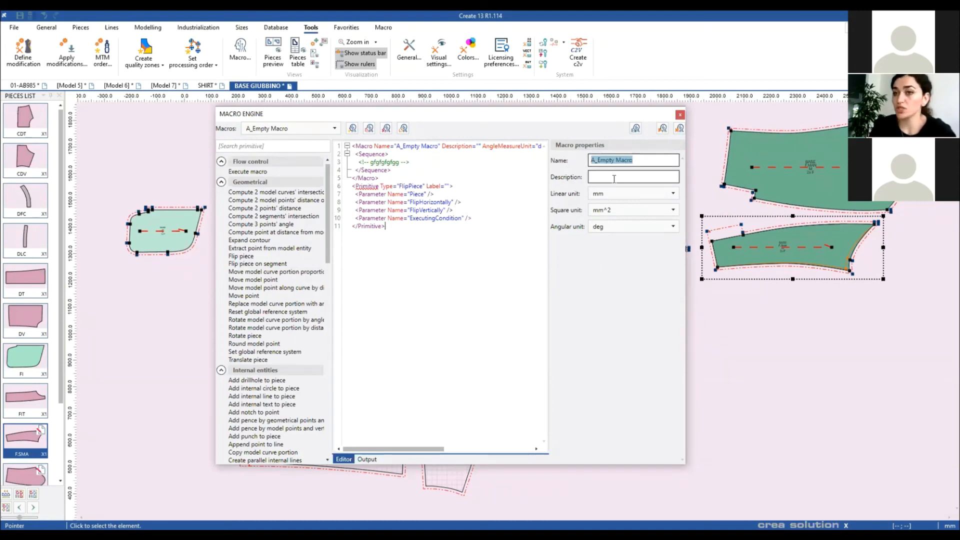
pyautogui.click(676, 194)
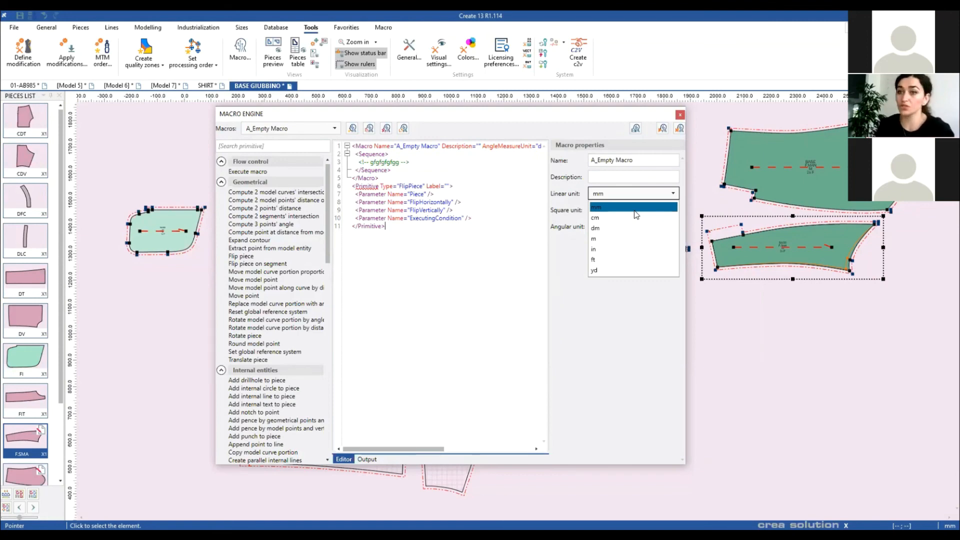
pyautogui.click(607, 373)
# Step: Add a SetGenericSizeNodeProperties primitive to the macro and close the macro editor
pyautogui.scroll(-10, 272, 406)
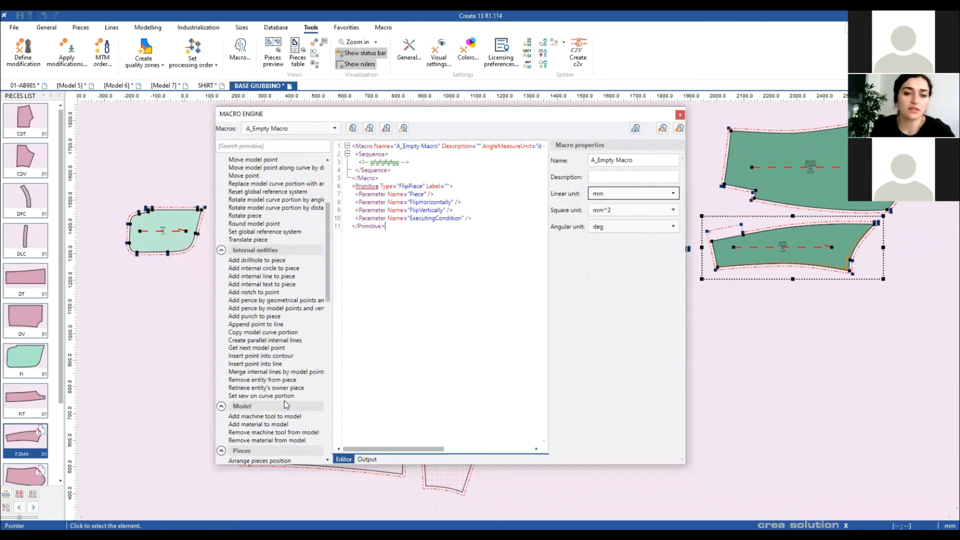
pyautogui.scroll(-8, 272, 406)
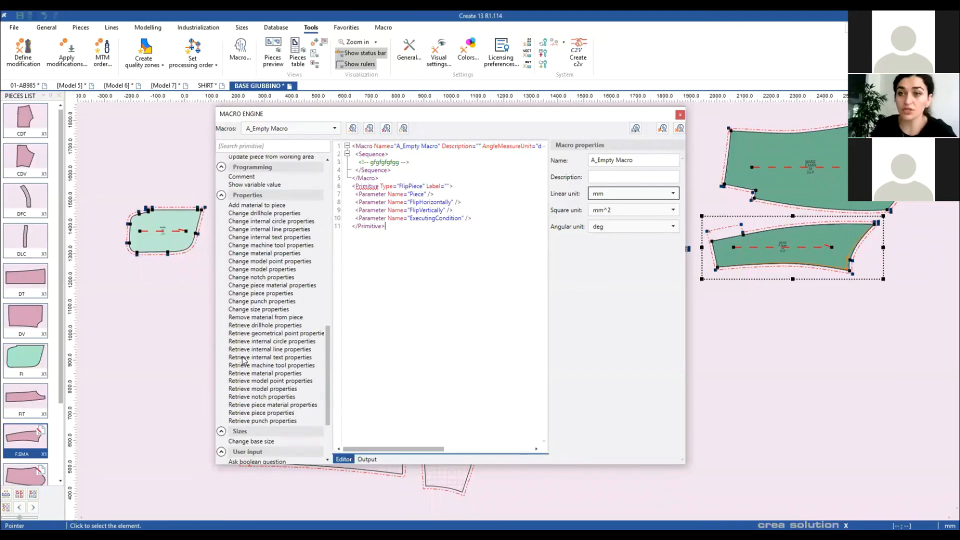
pyautogui.scroll(-4, 242, 365)
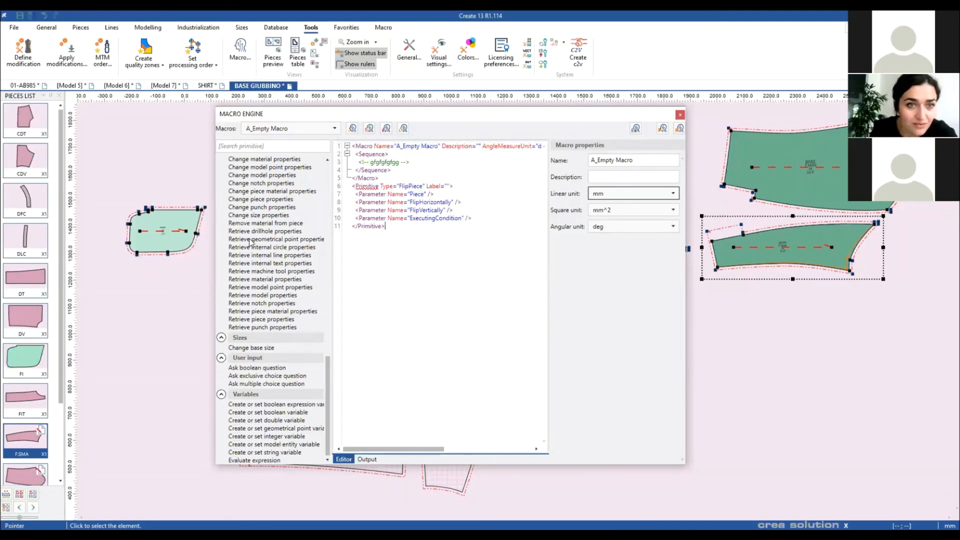
pyautogui.moveTo(245, 217); pyautogui.dragTo(397, 253)
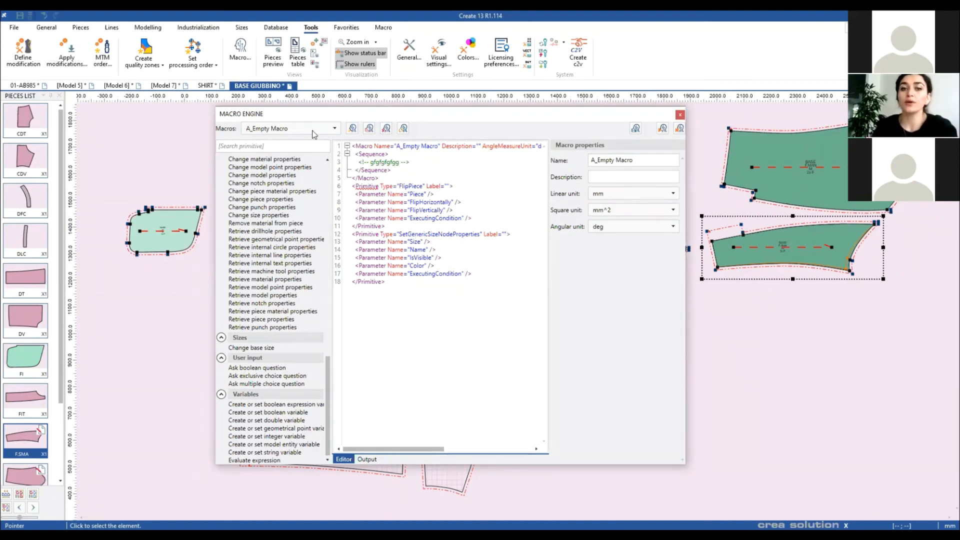
pyautogui.click(679, 114)
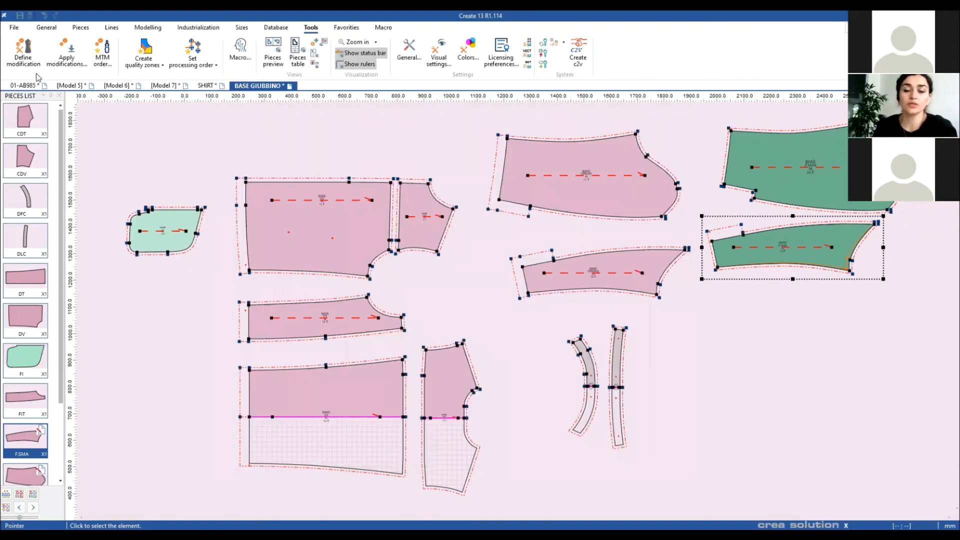
# Step: Reopen the Macro Engine to confirm FlipPiece and SetGenericSizeNodeProperties remain, then show saved macros like LINING SLEEVES
pyautogui.click(384, 28)
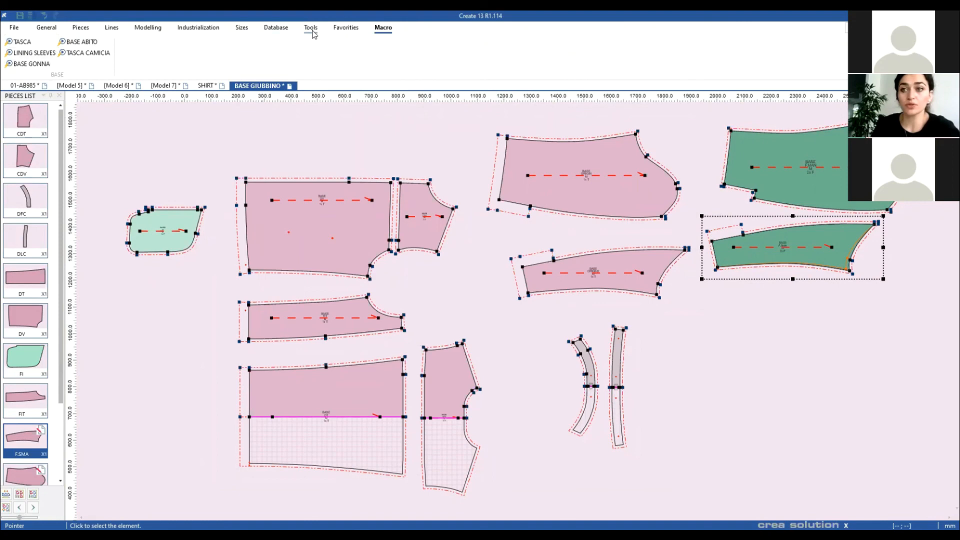
pyautogui.click(313, 33)
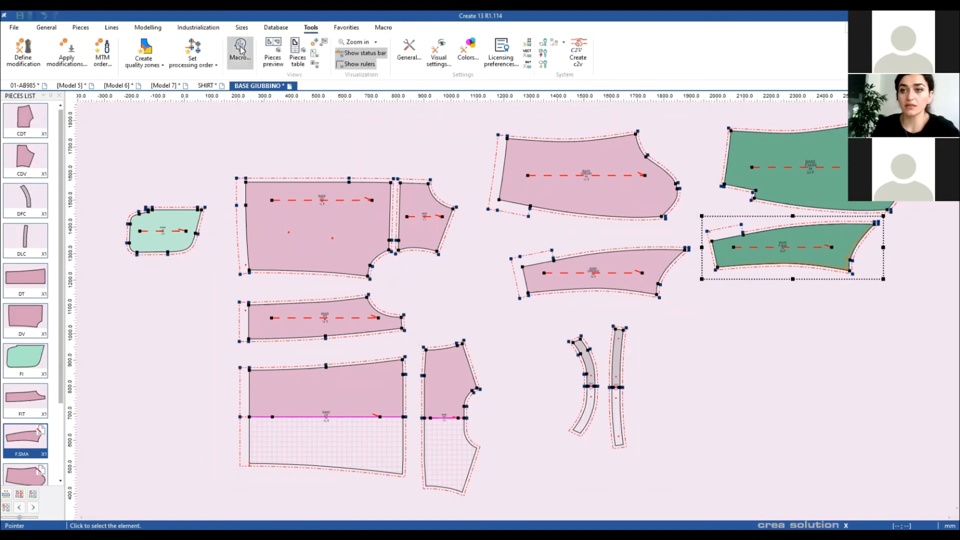
pyautogui.click(241, 49)
pyautogui.moveTo(477, 104); pyautogui.dragTo(473, 93)
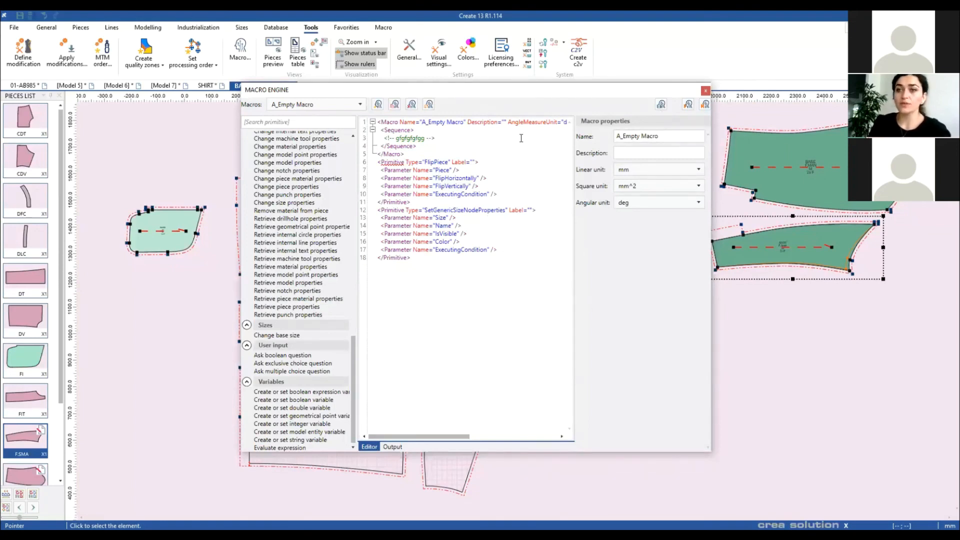
pyautogui.click(705, 90)
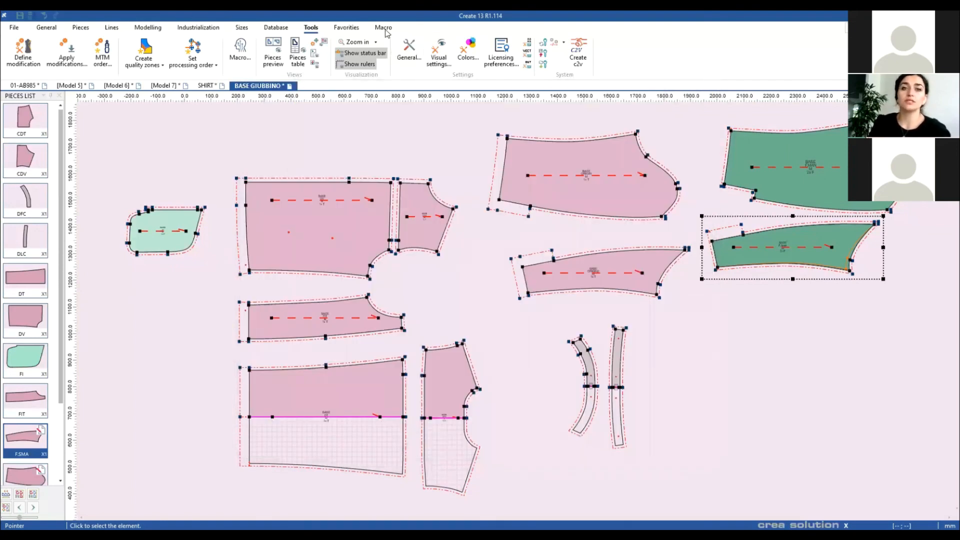
pyautogui.click(382, 28)
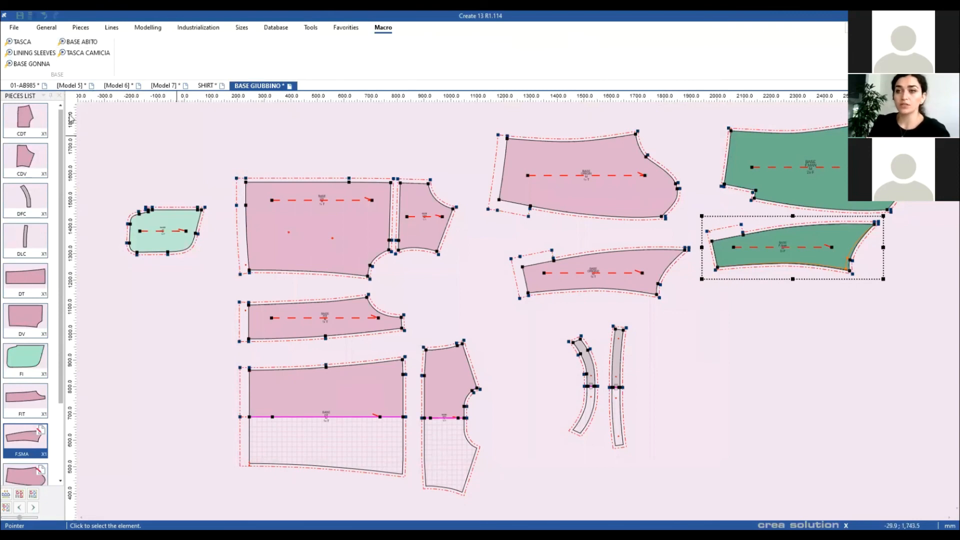